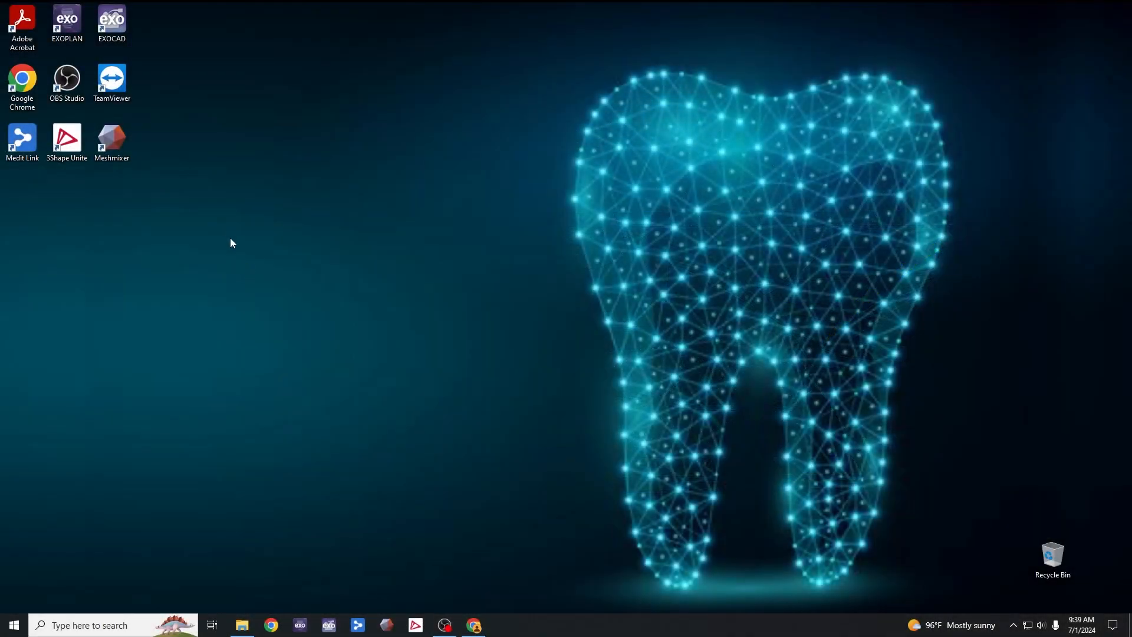
Launch 3Shape Unite and sign in as Administrator with the account PIN.
click(69, 155)
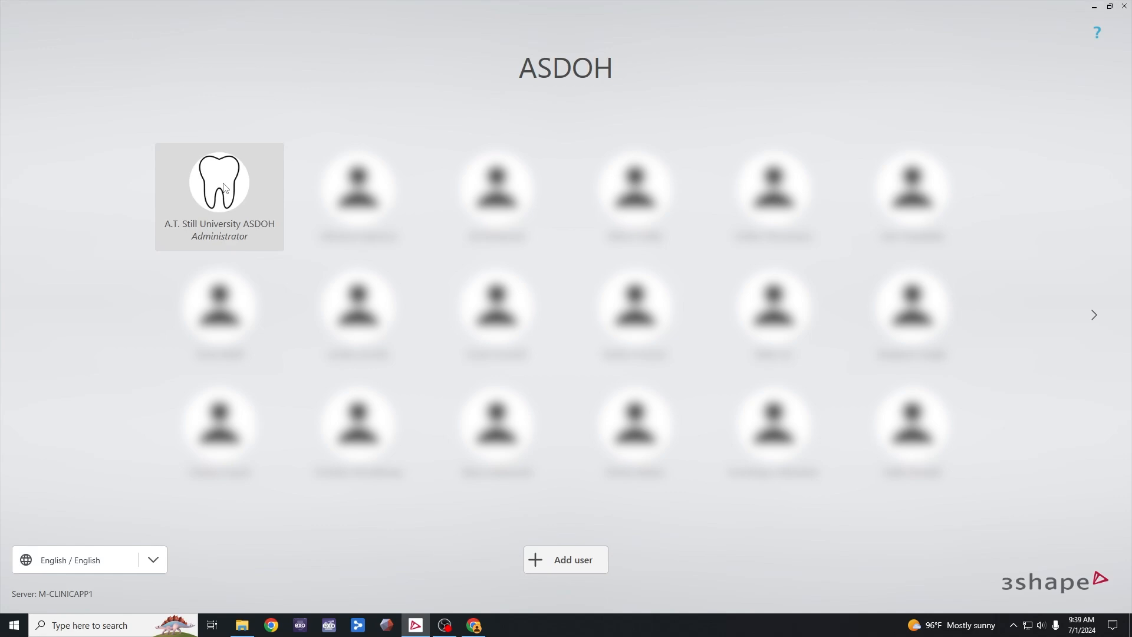
click(226, 193)
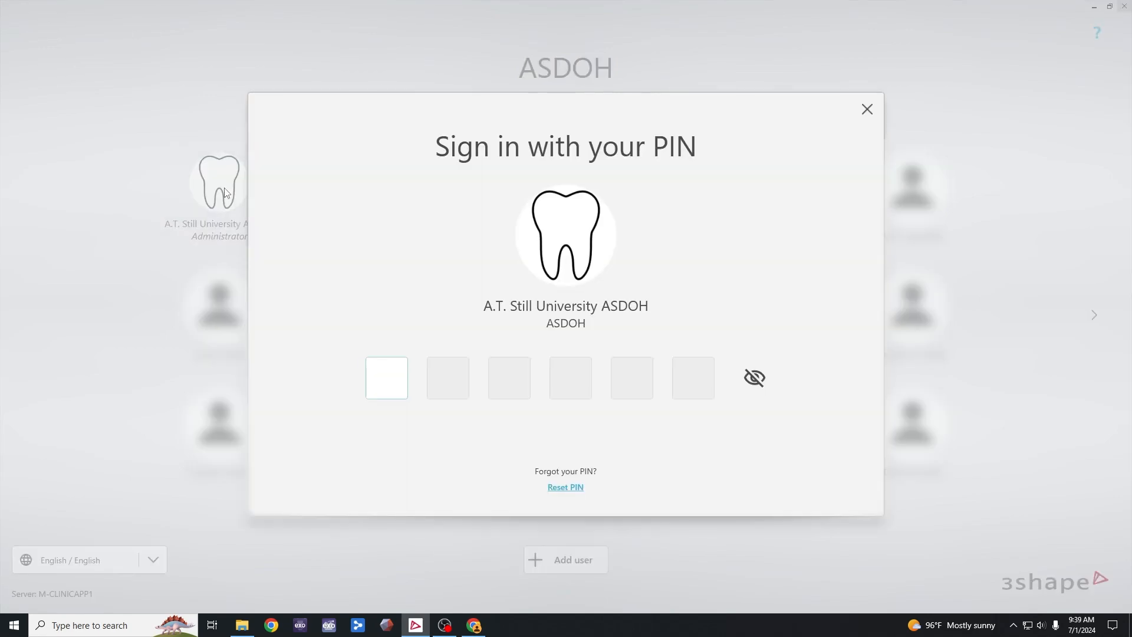
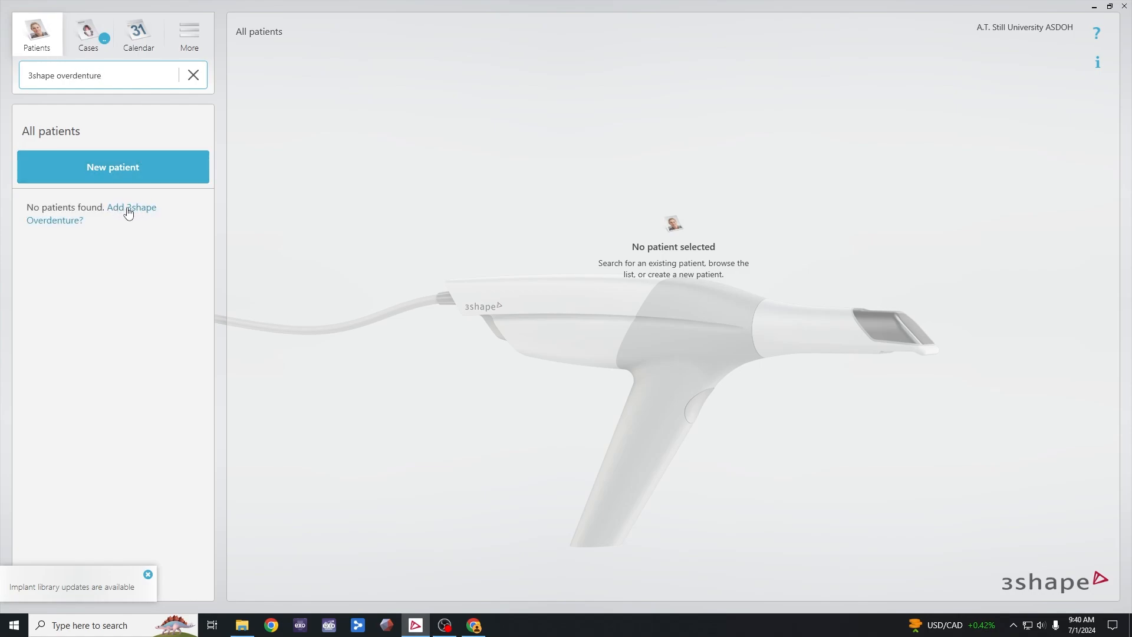
Remove 'overdenture' from the patient search and open the 3Shape Demo patient.
double_click(98, 77)
key(BackSpace)
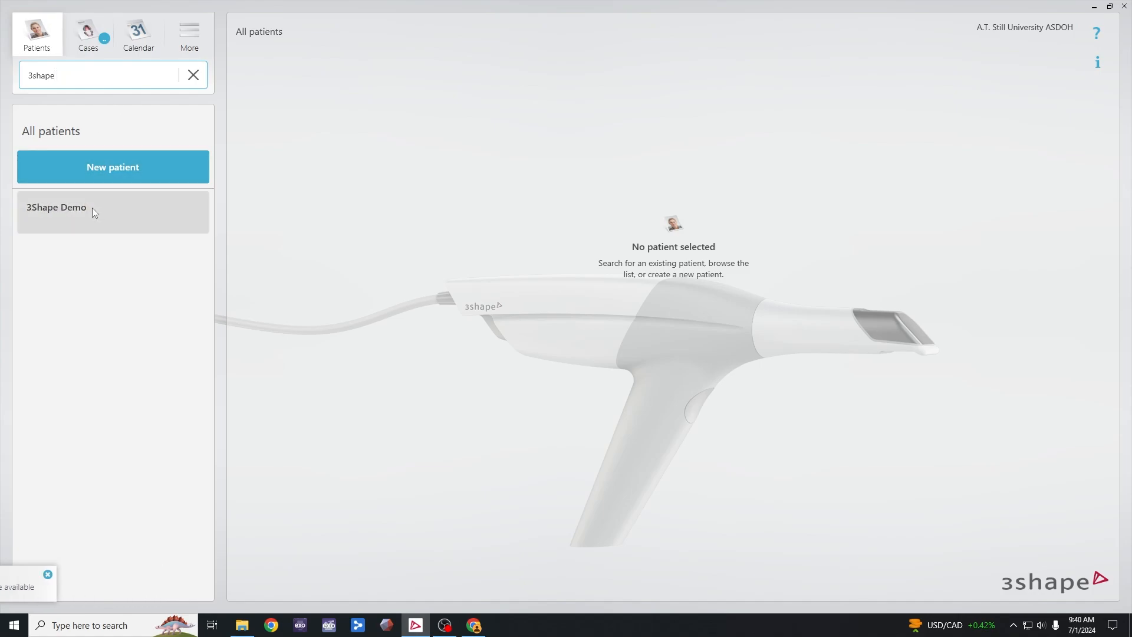
click(92, 209)
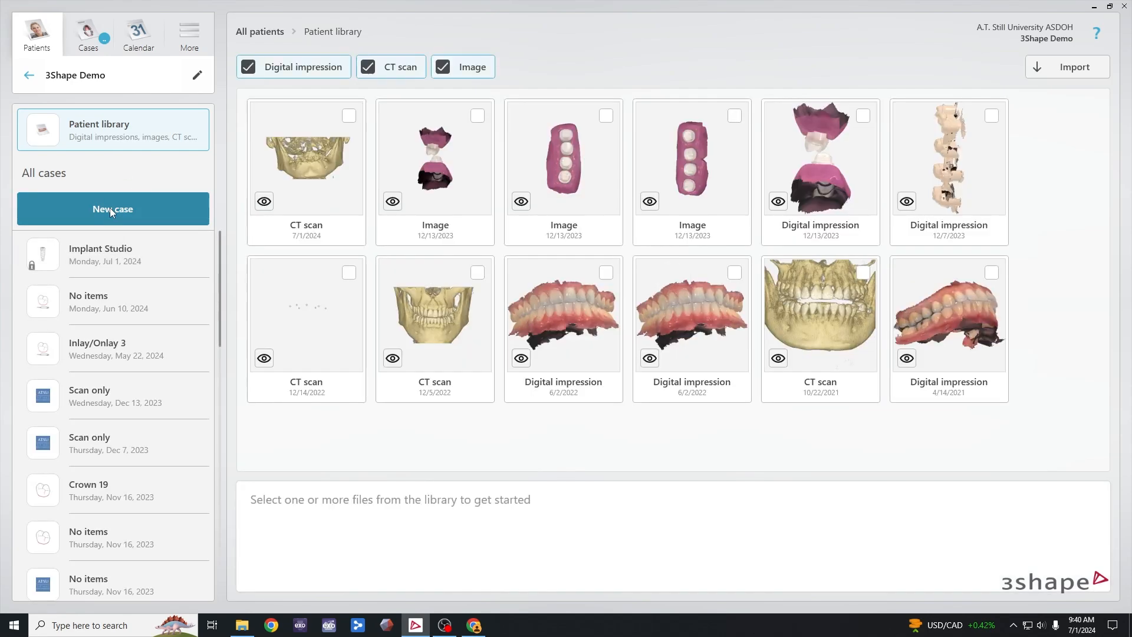
Save a new Implant Studio case with lower-jaw implant planning and a Dual scan protocol guide.
click(136, 208)
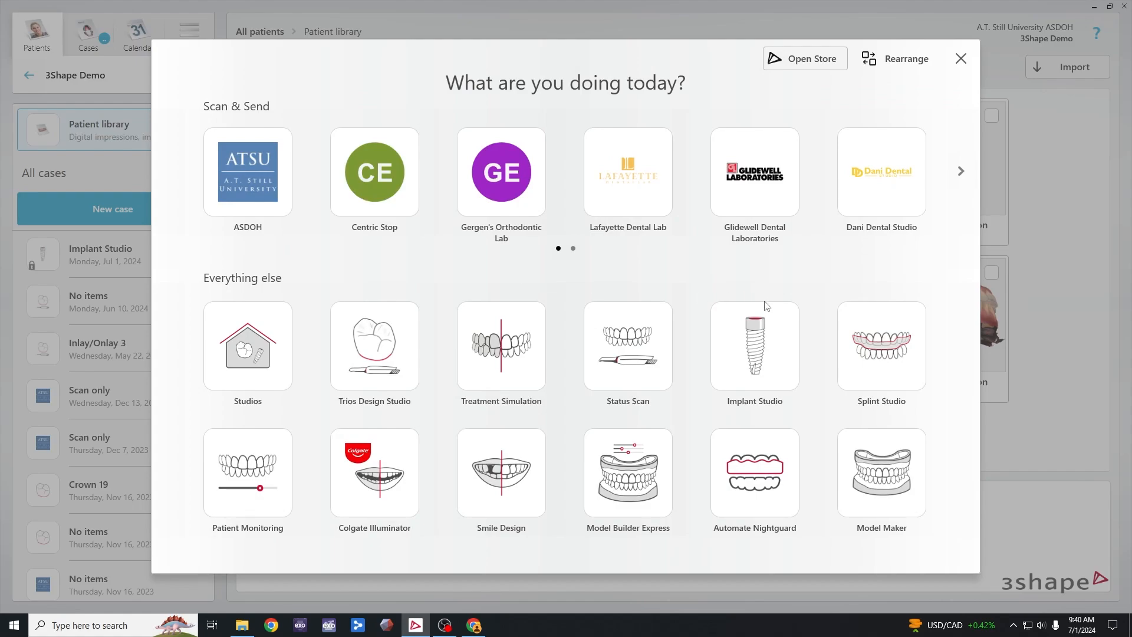
click(753, 334)
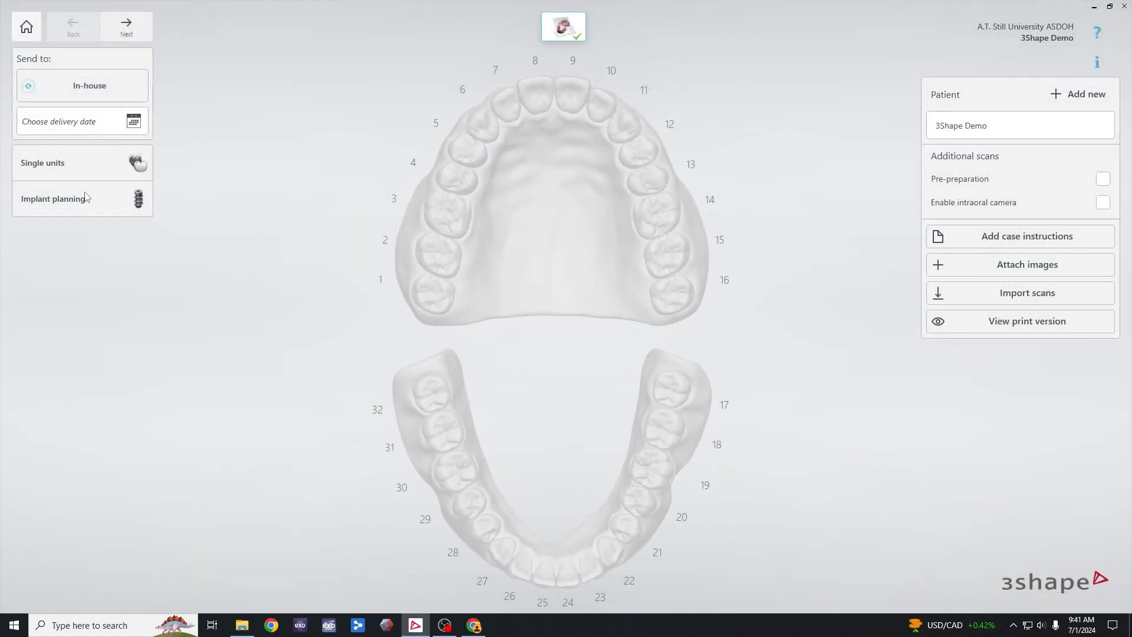
click(85, 199)
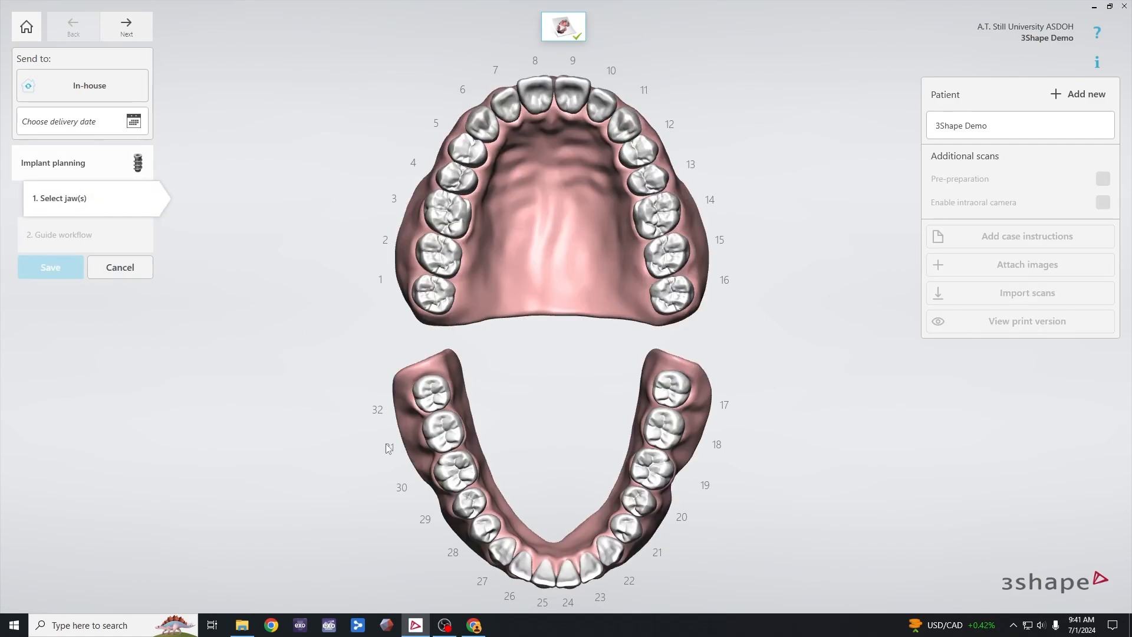
click(502, 552)
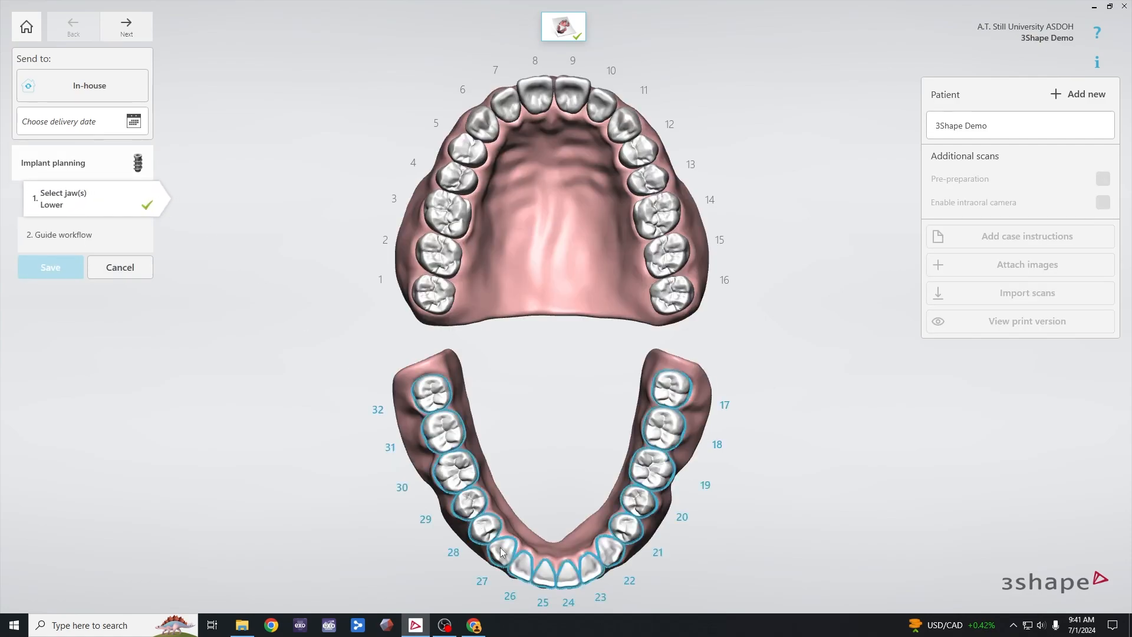
click(108, 234)
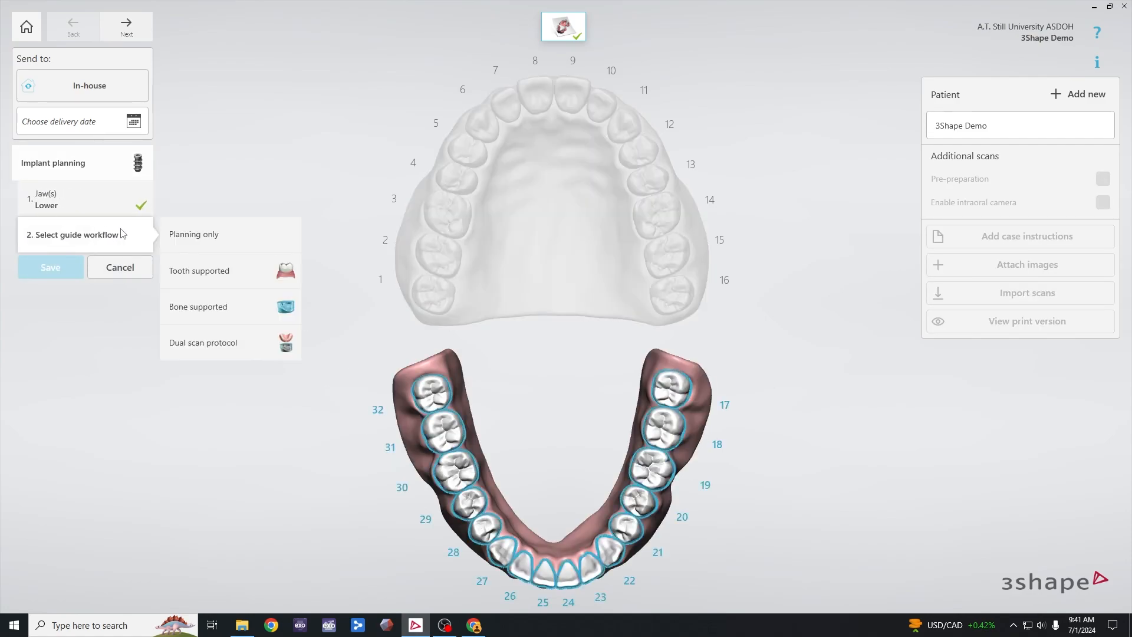
click(229, 352)
click(62, 273)
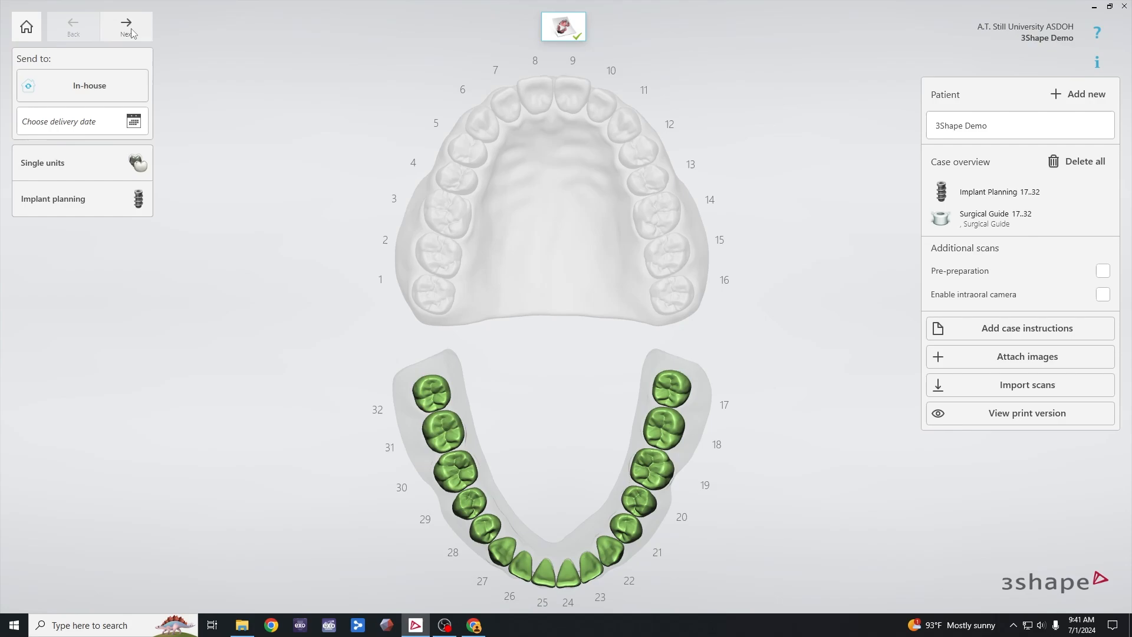
Import the lower denture CT scan from file 00000 in the 3Shape Training Edentulous Mand folder.
click(568, 39)
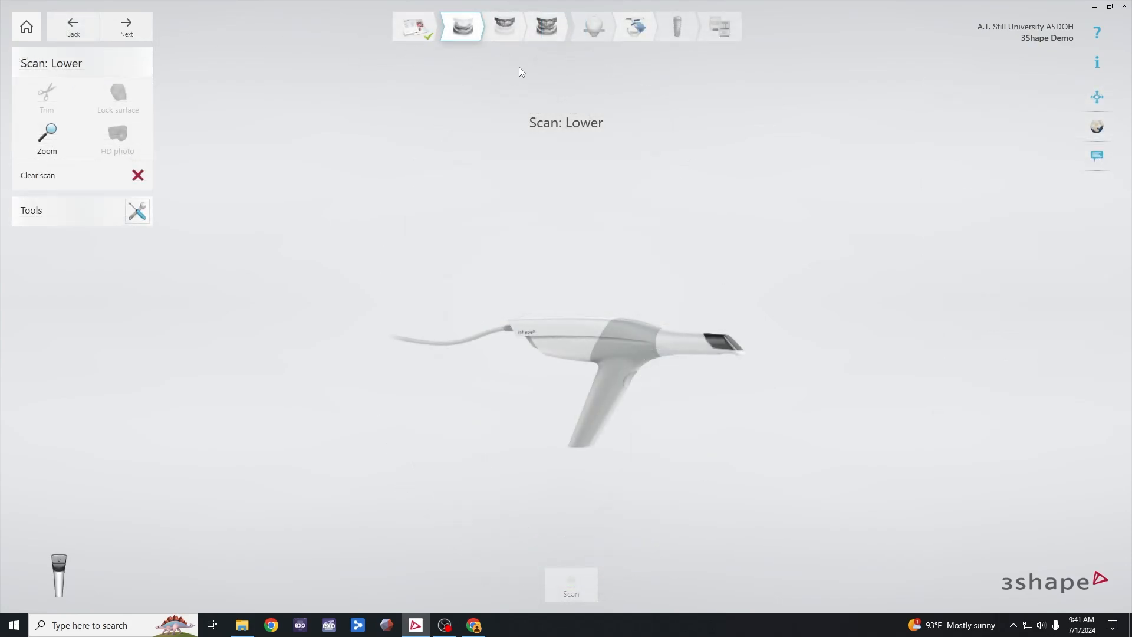
click(640, 33)
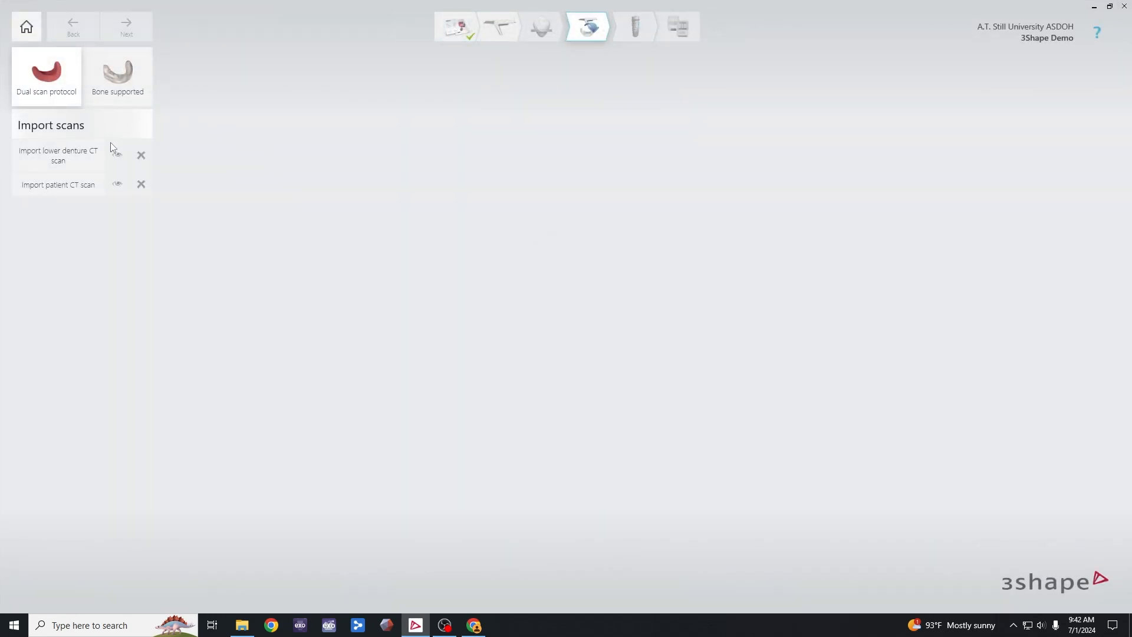
click(61, 156)
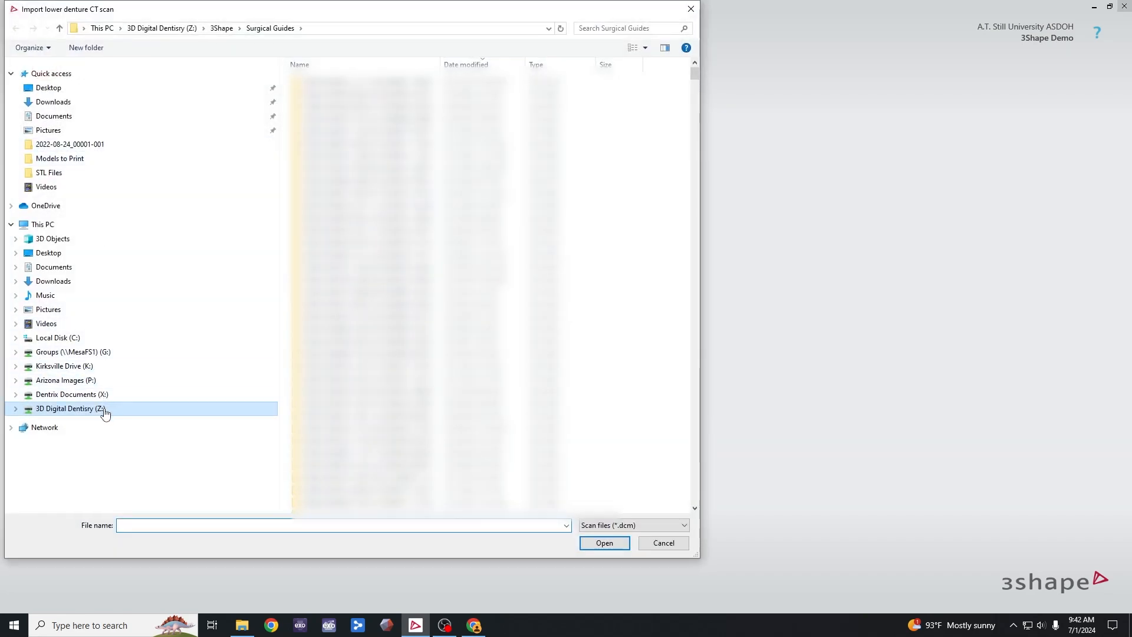
click(105, 412)
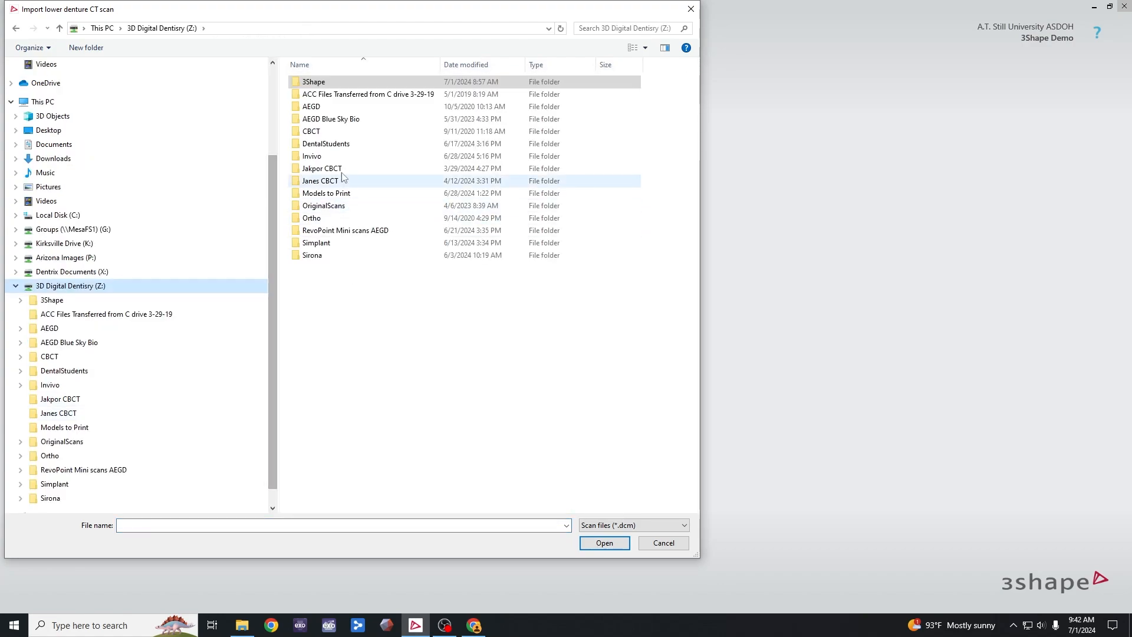
double_click(318, 82)
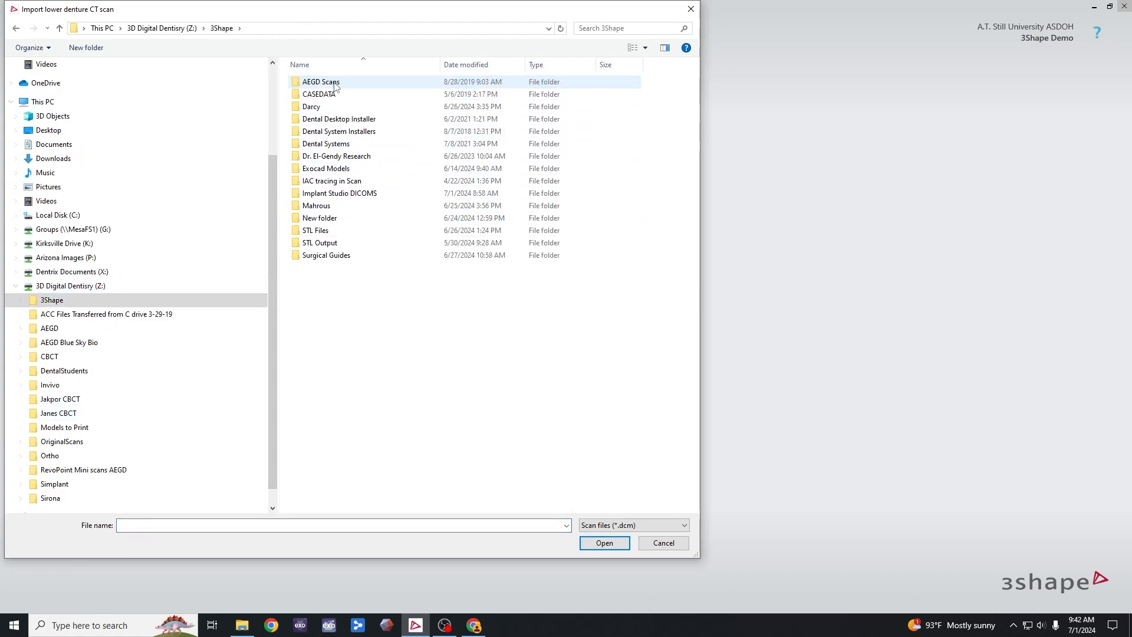
double_click(340, 194)
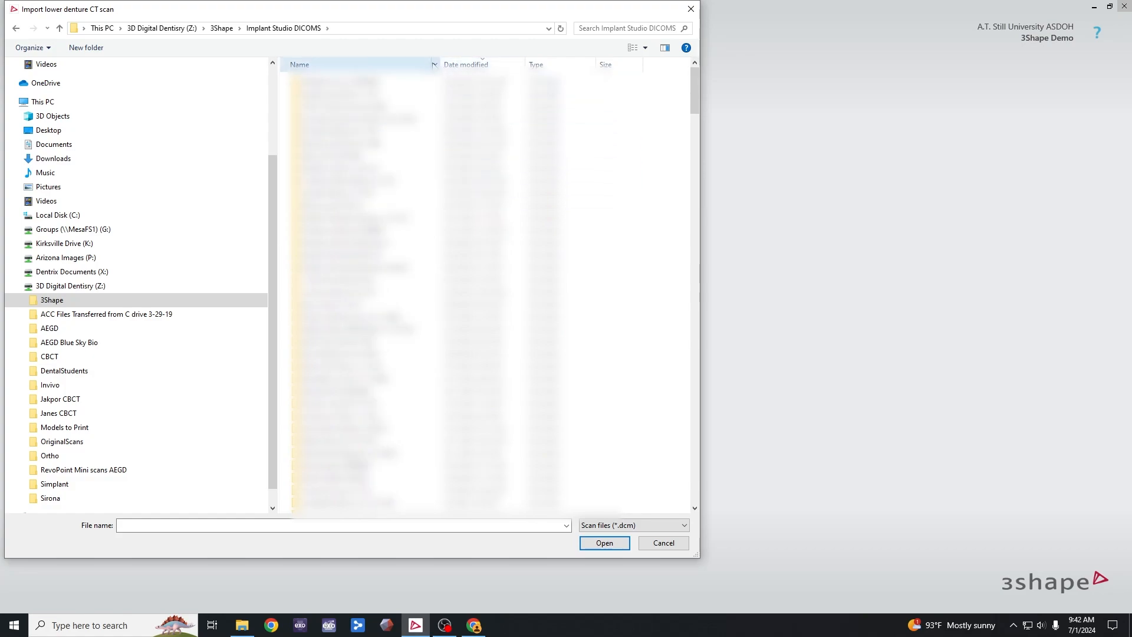
click(361, 63)
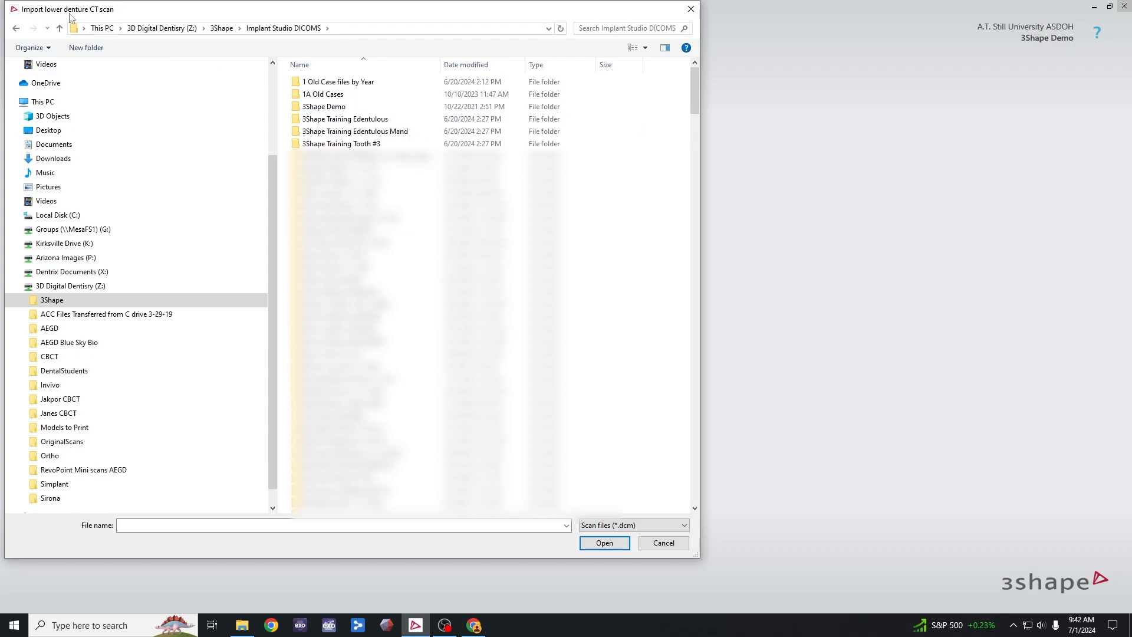
double_click(402, 132)
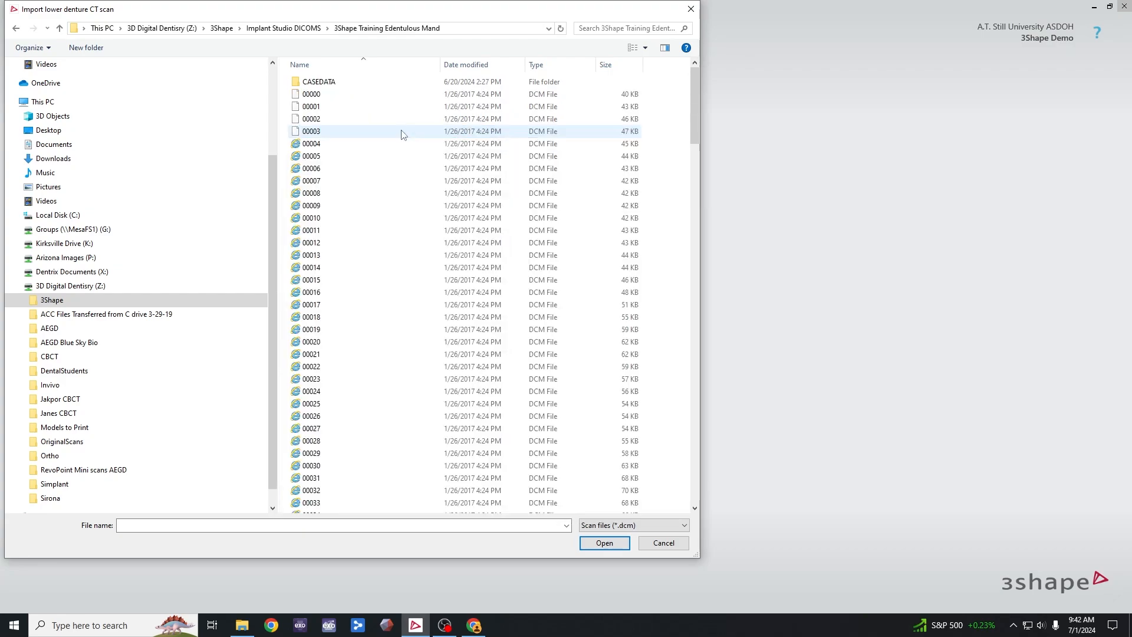
double_click(351, 96)
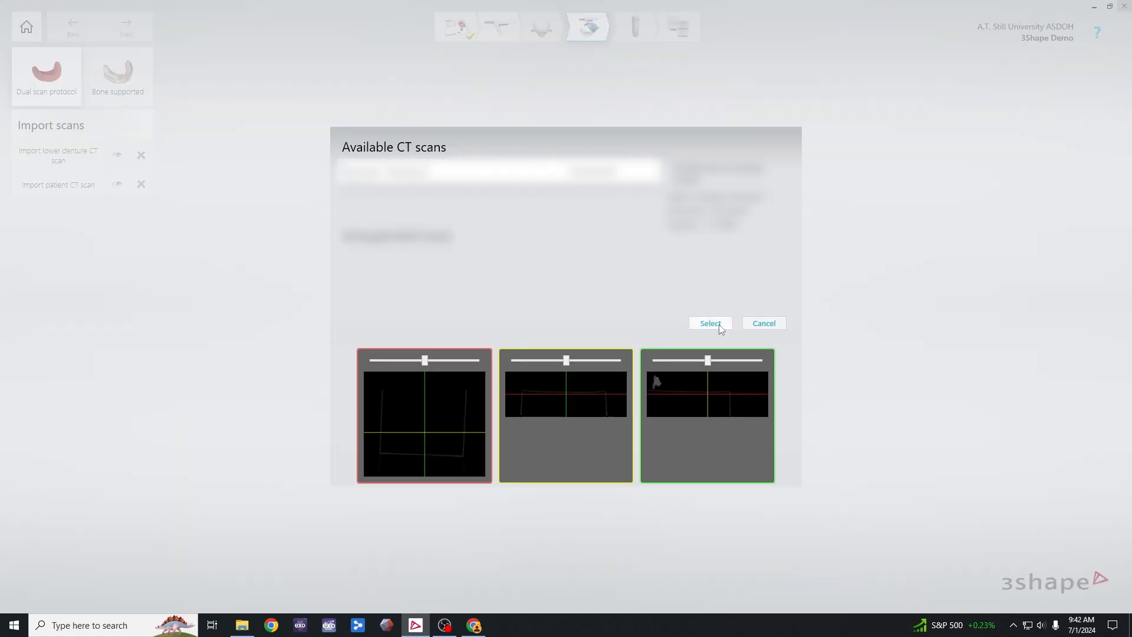
click(710, 324)
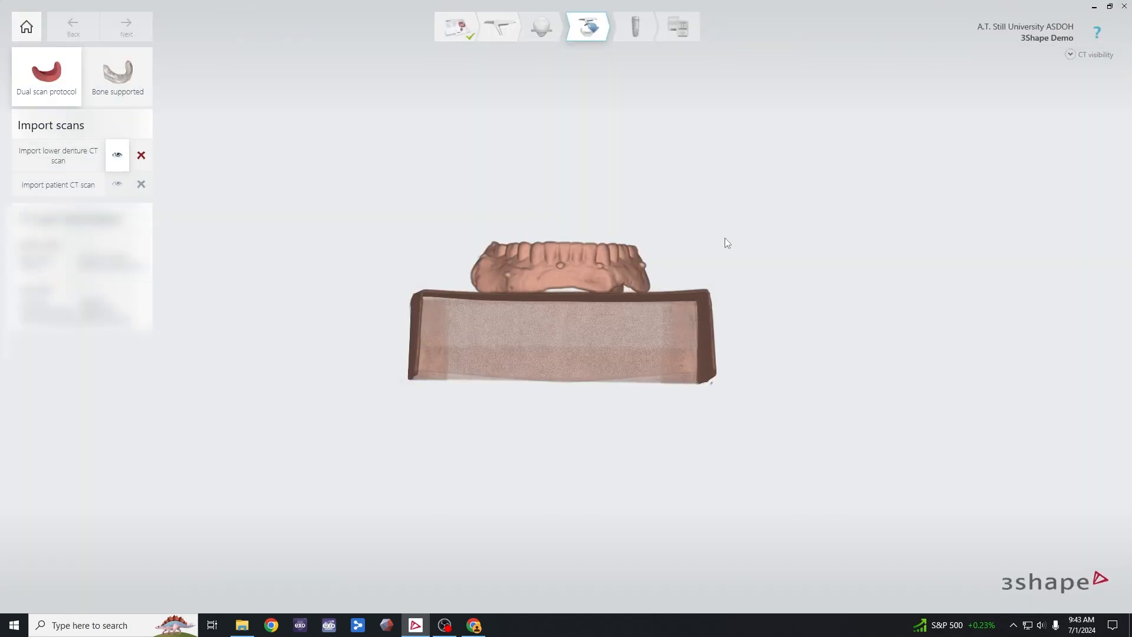
right_drag(726, 242, 662, 280)
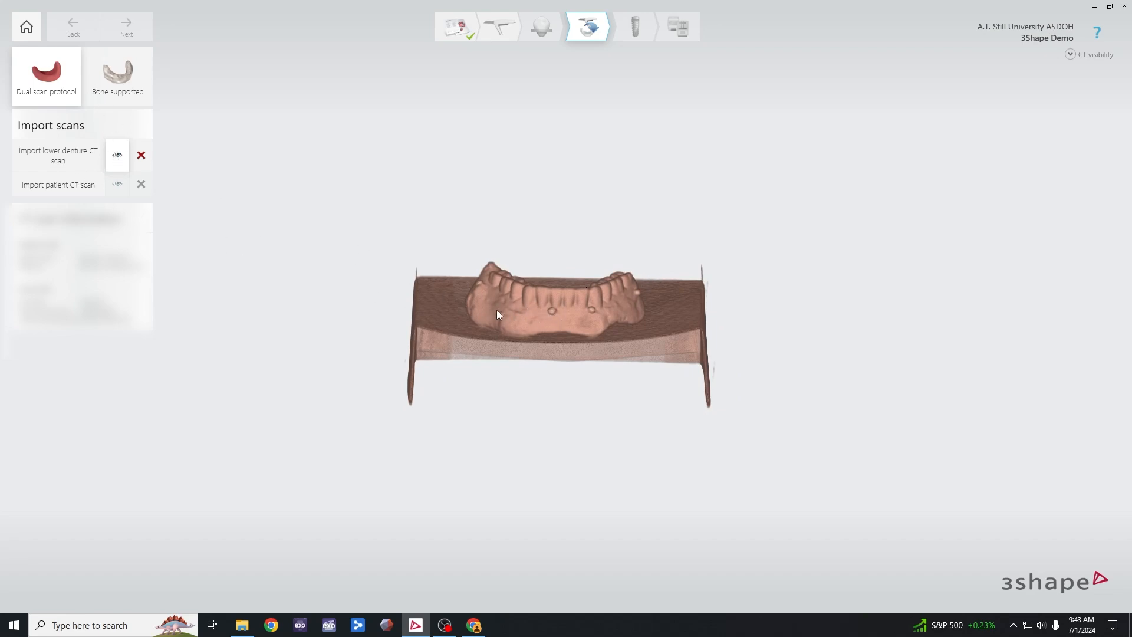
click(59, 186)
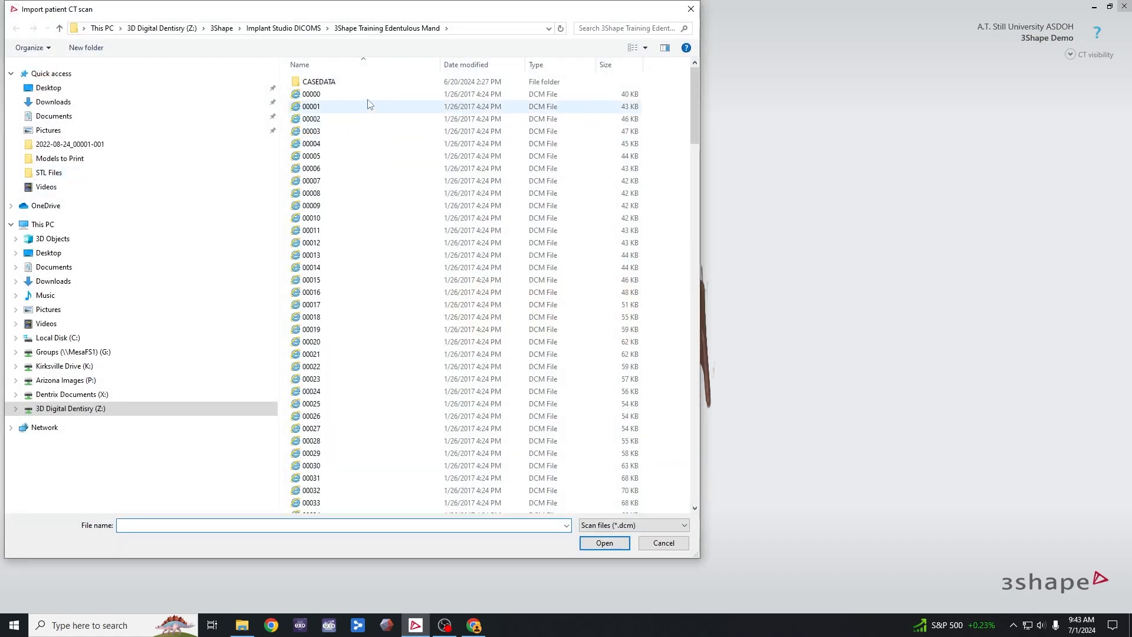
click(286, 31)
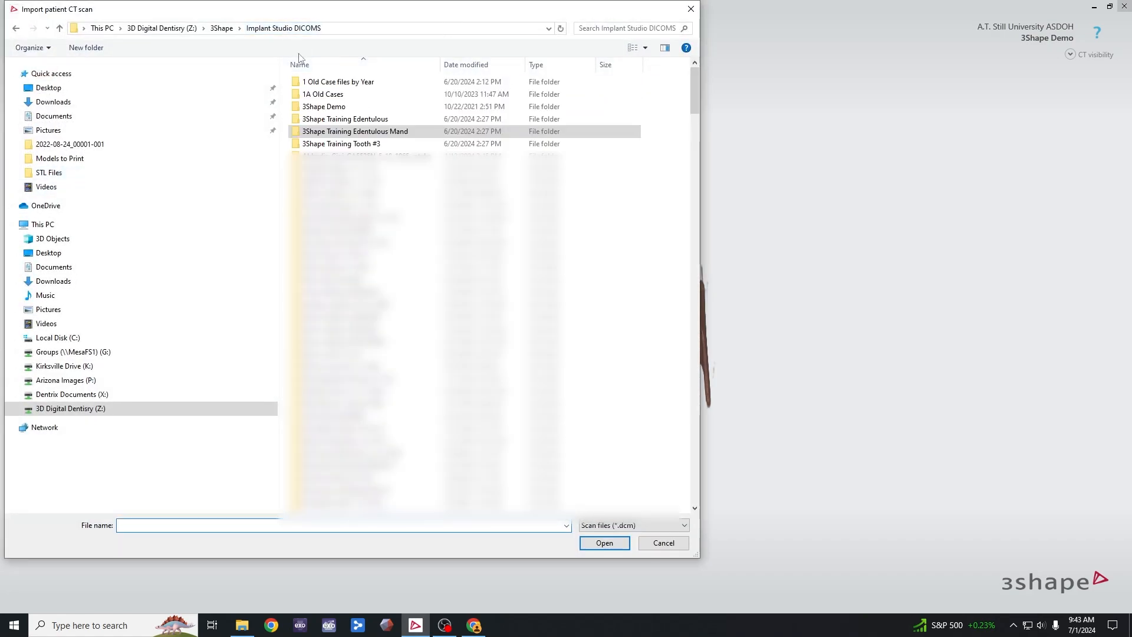
double_click(378, 120)
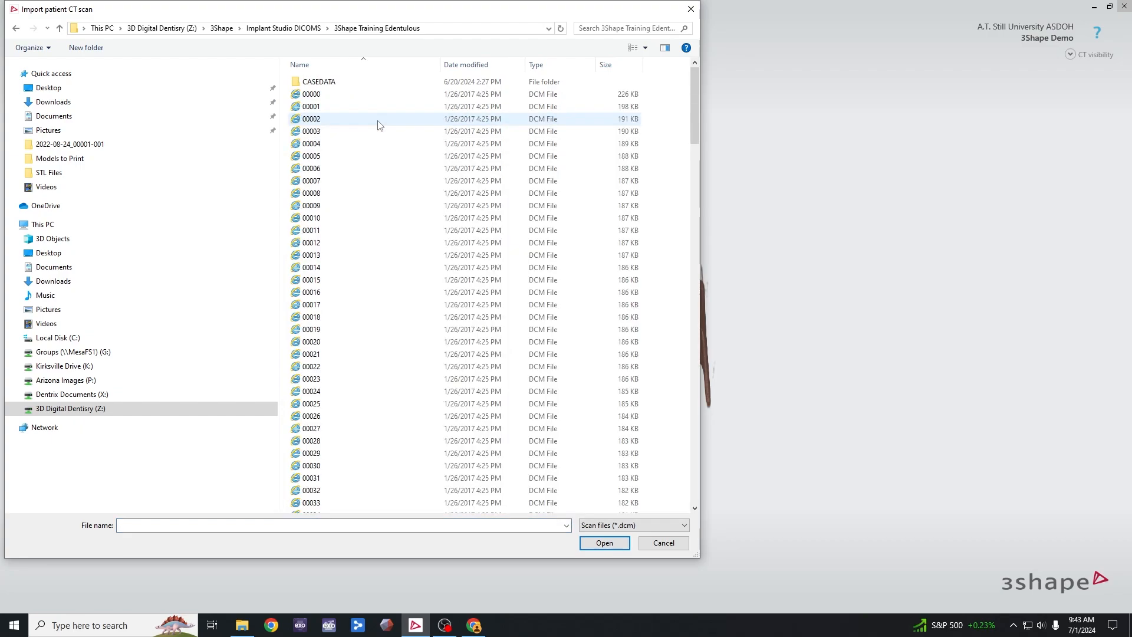
double_click(339, 100)
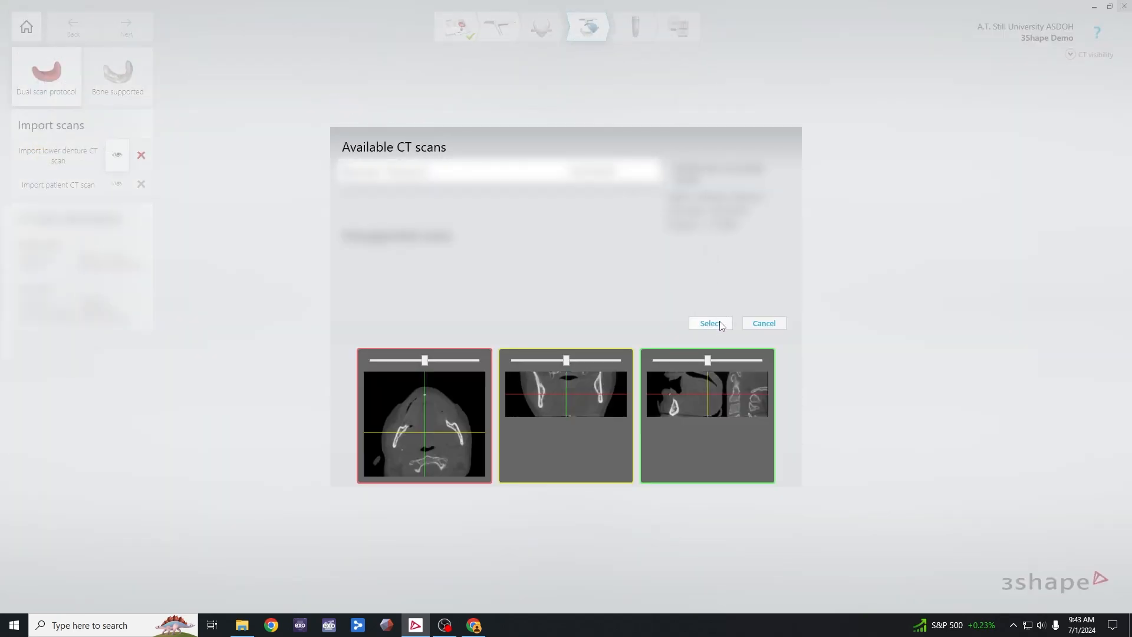
click(720, 324)
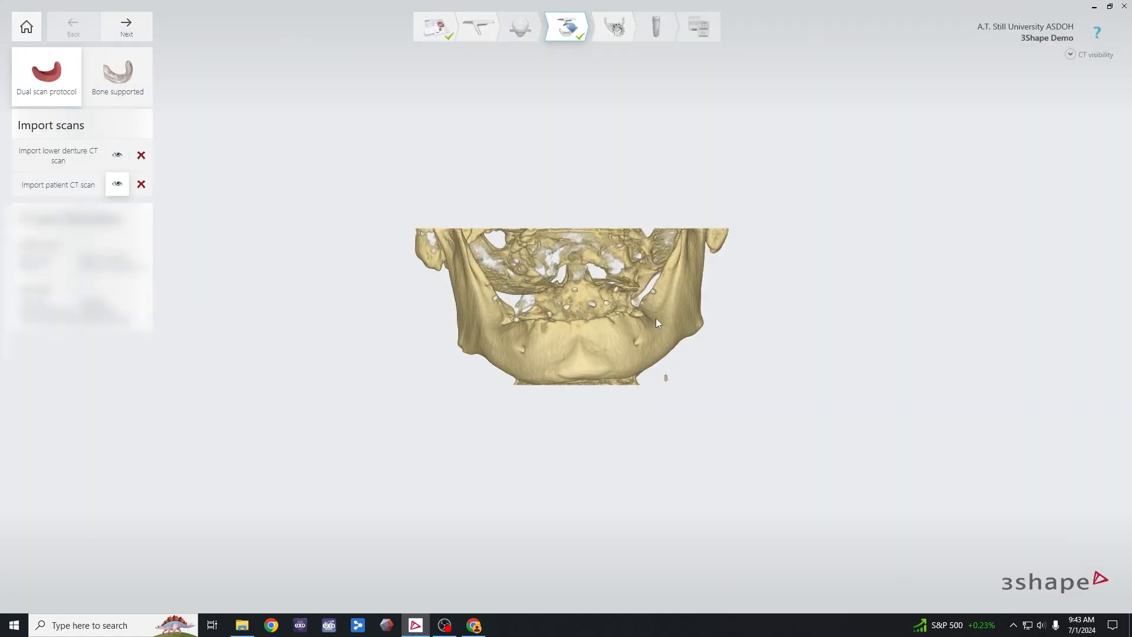
right_drag(707, 323, 776, 324)
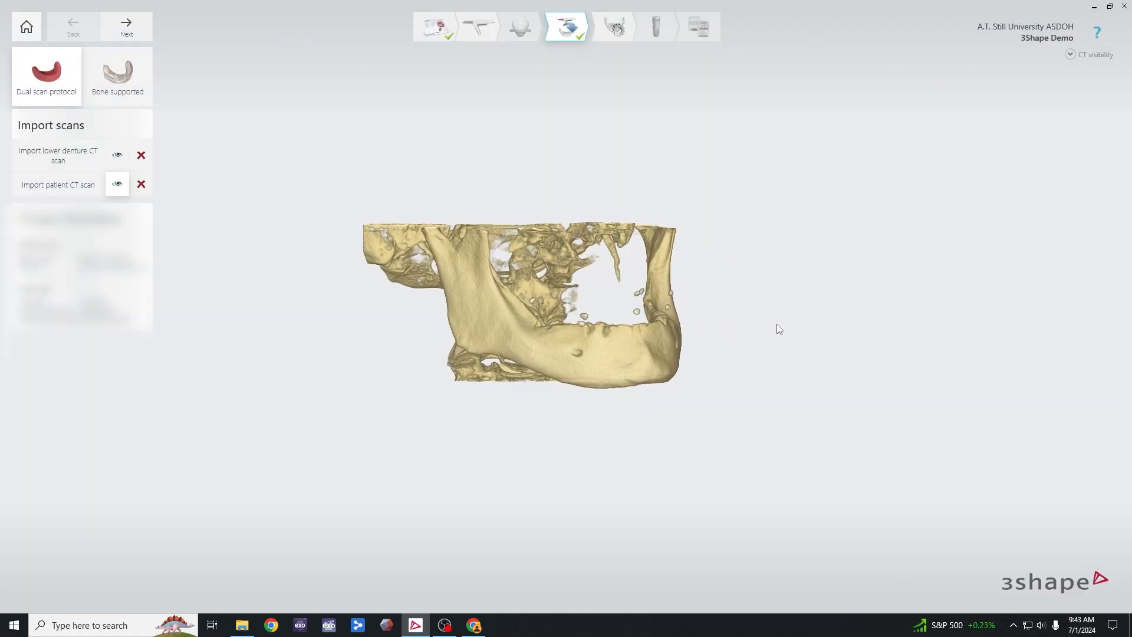
right_drag(595, 334, 449, 250)
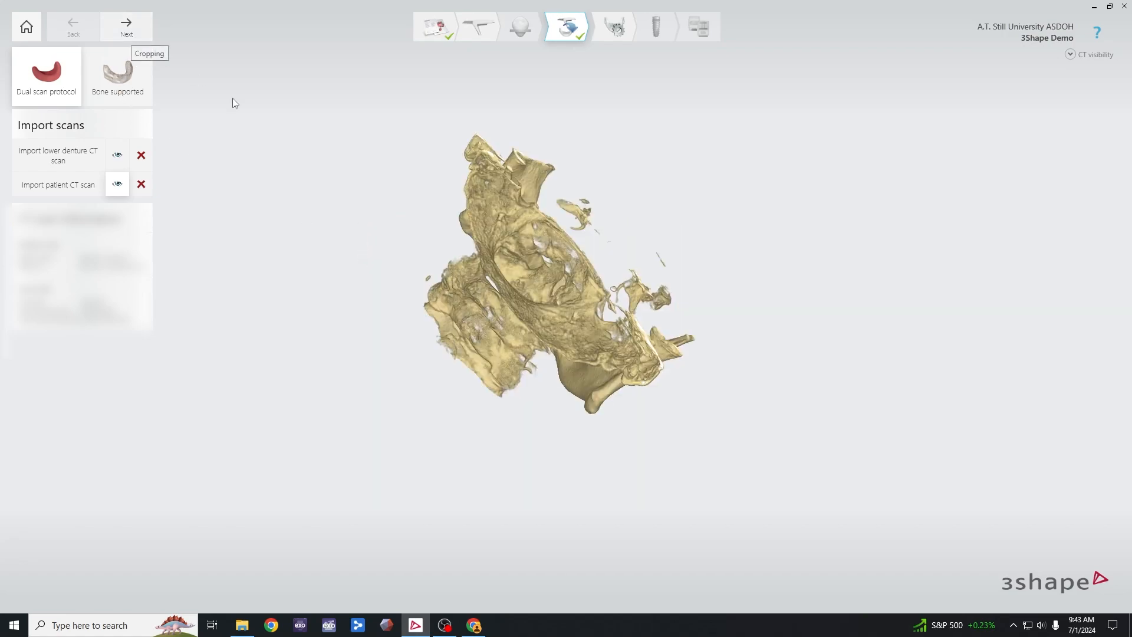
Crop the patient CT scan box down to the lower jaw, accepting the low-resolution warning.
right_drag(688, 253, 477, 180)
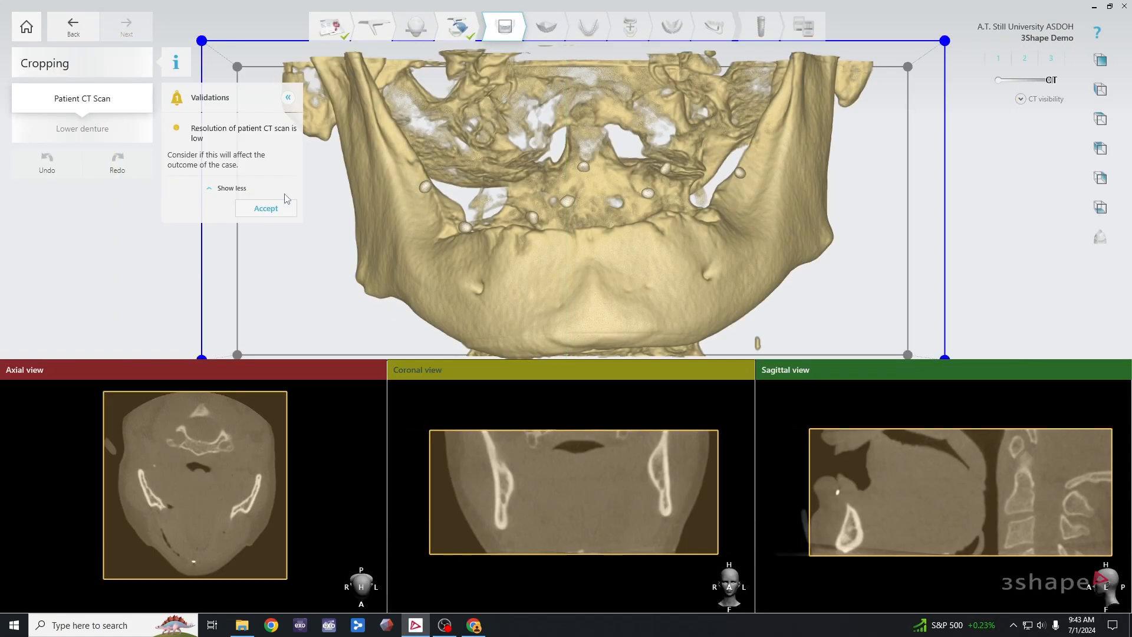
click(279, 209)
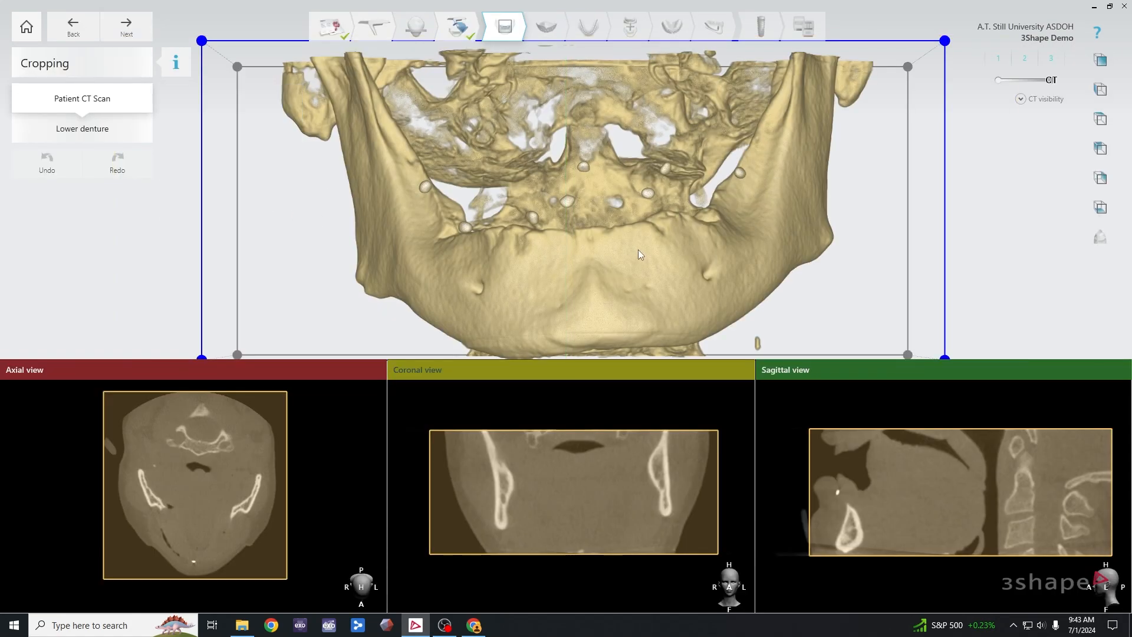
right_drag(319, 245, 559, 246)
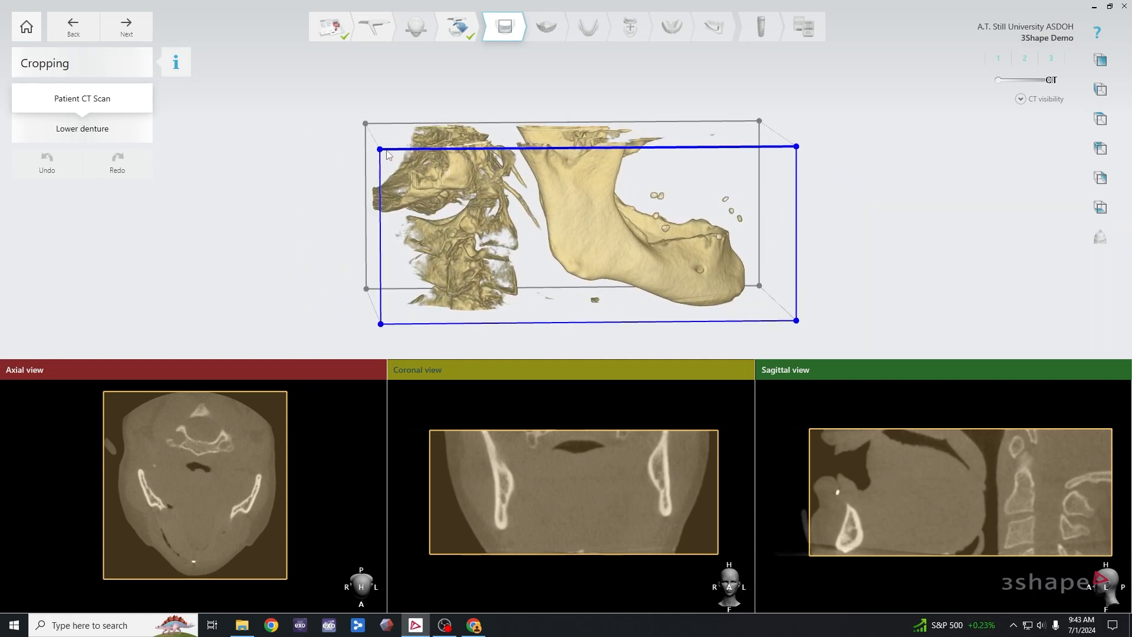
drag(378, 149, 545, 144)
right_drag(895, 240, 716, 177)
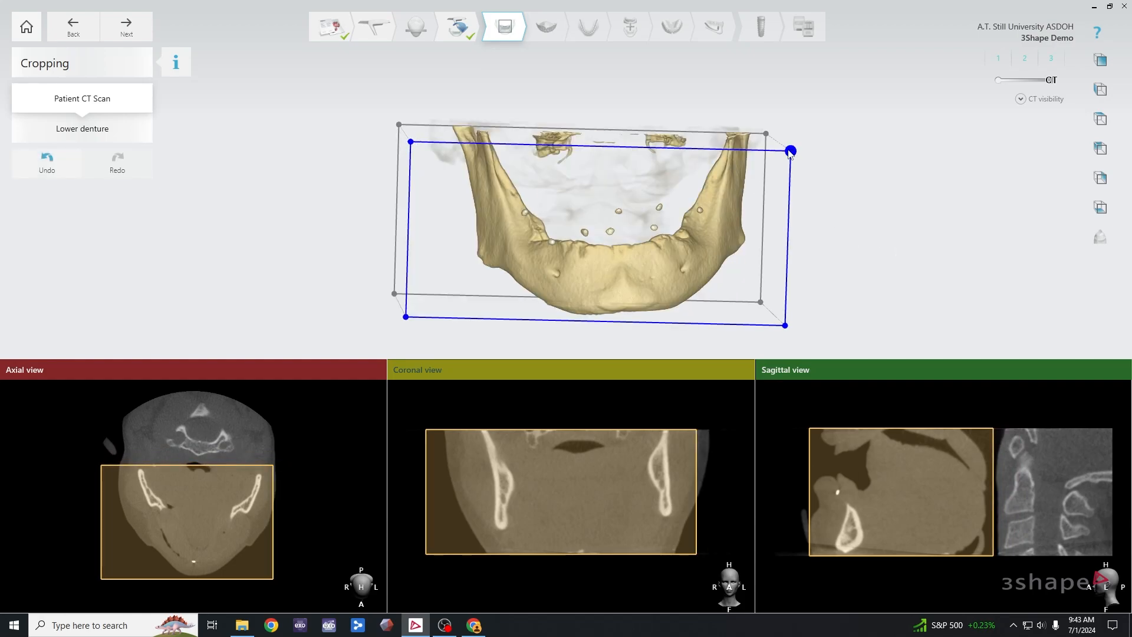
drag(791, 152, 793, 171)
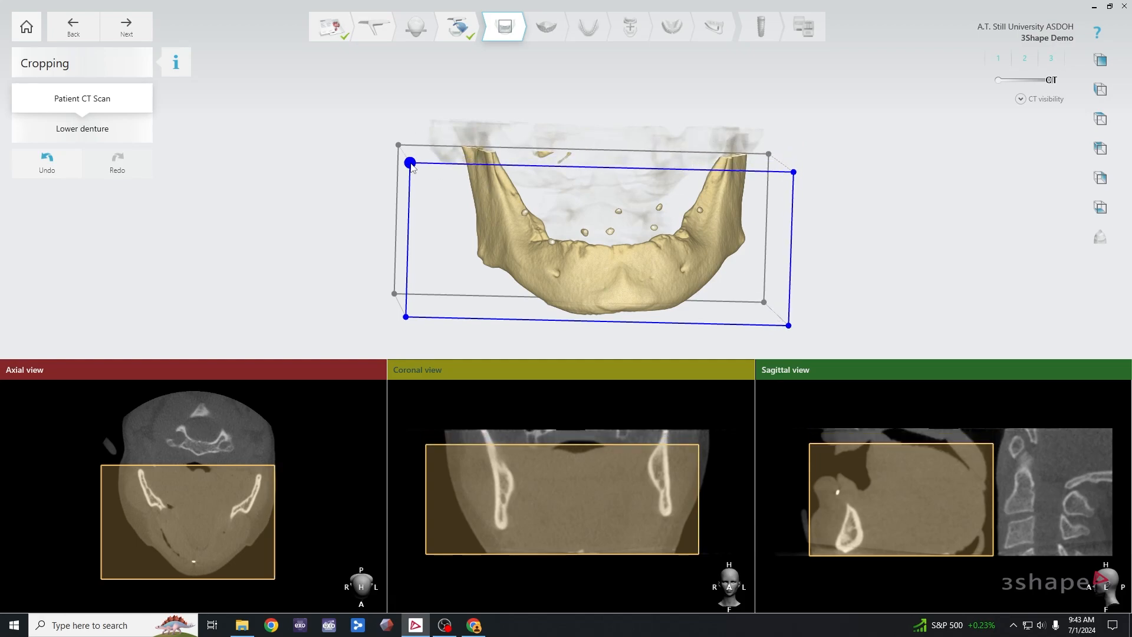
drag(410, 163, 420, 163)
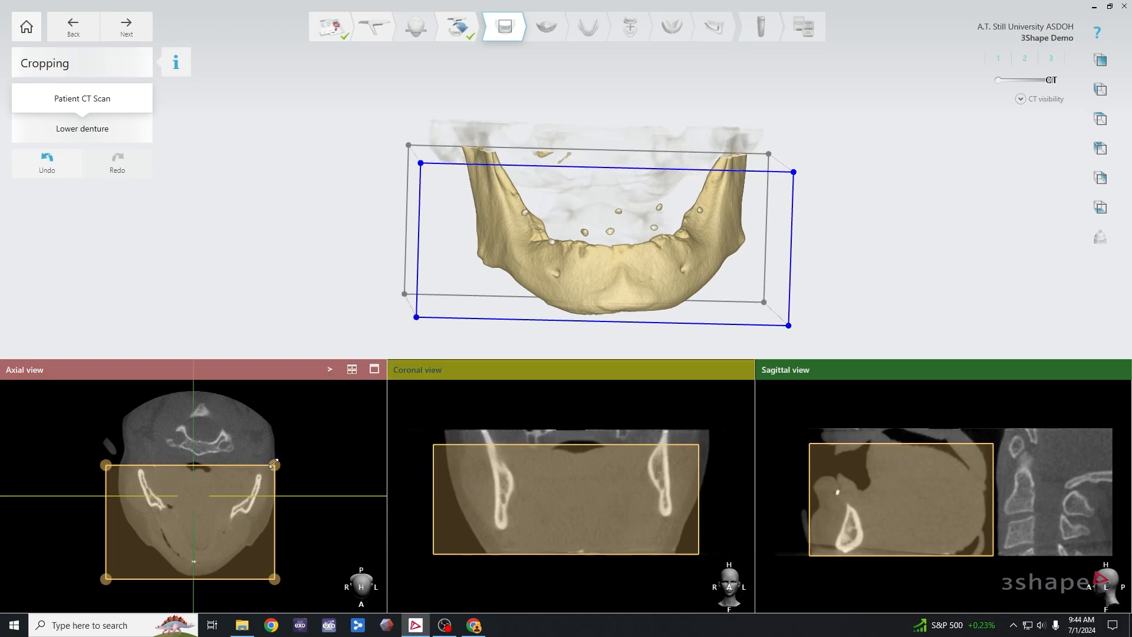
drag(274, 464, 279, 463)
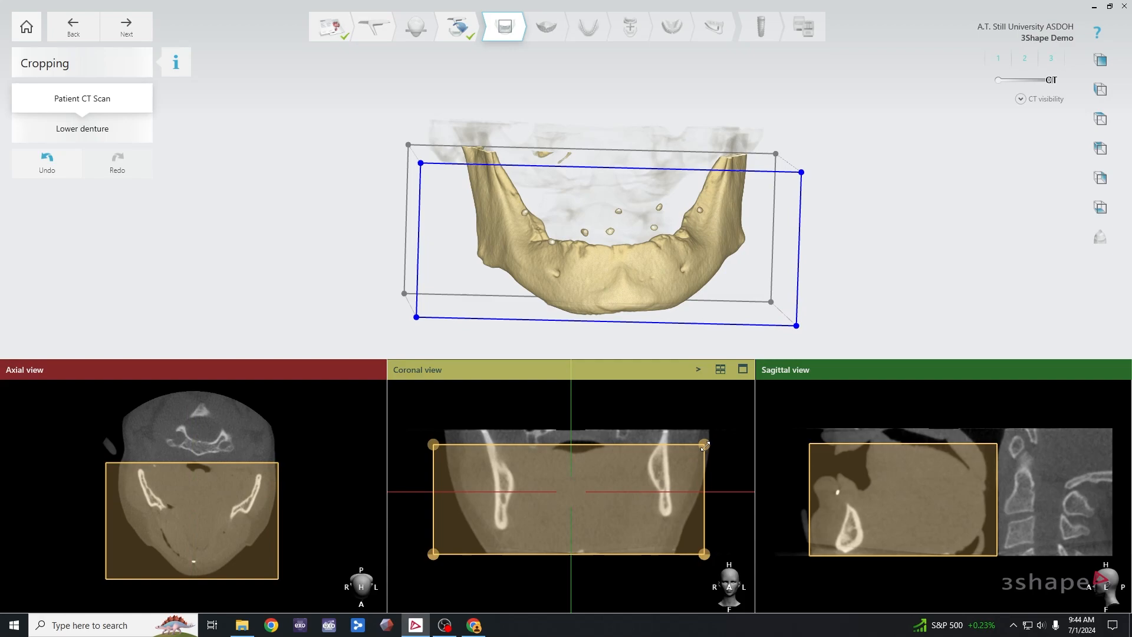
drag(571, 492, 614, 491)
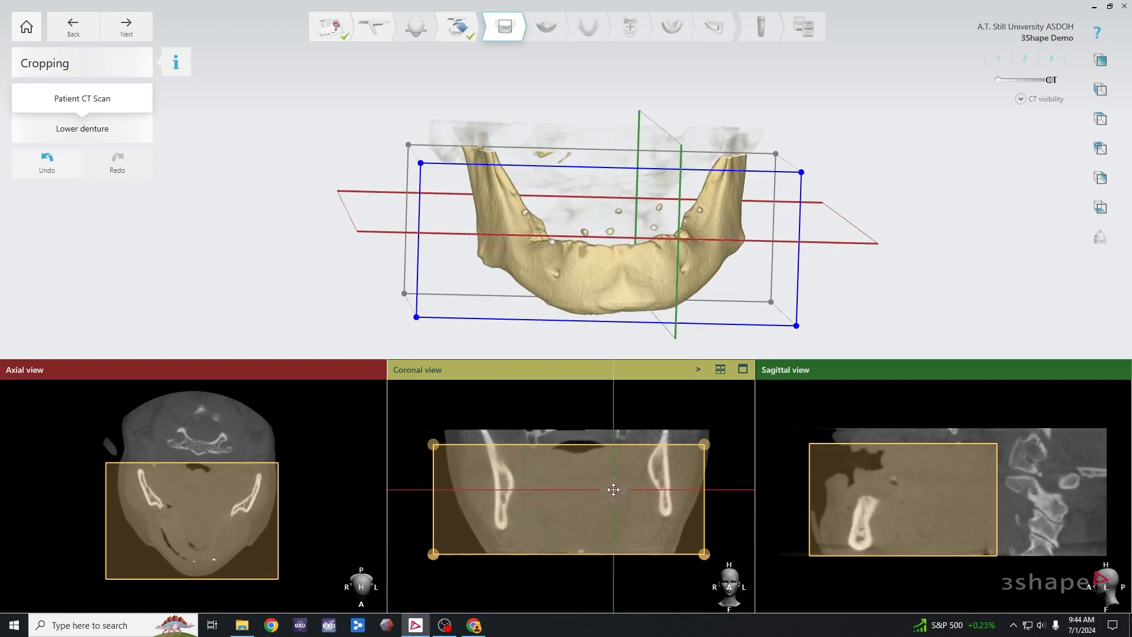
drag(212, 496, 194, 531)
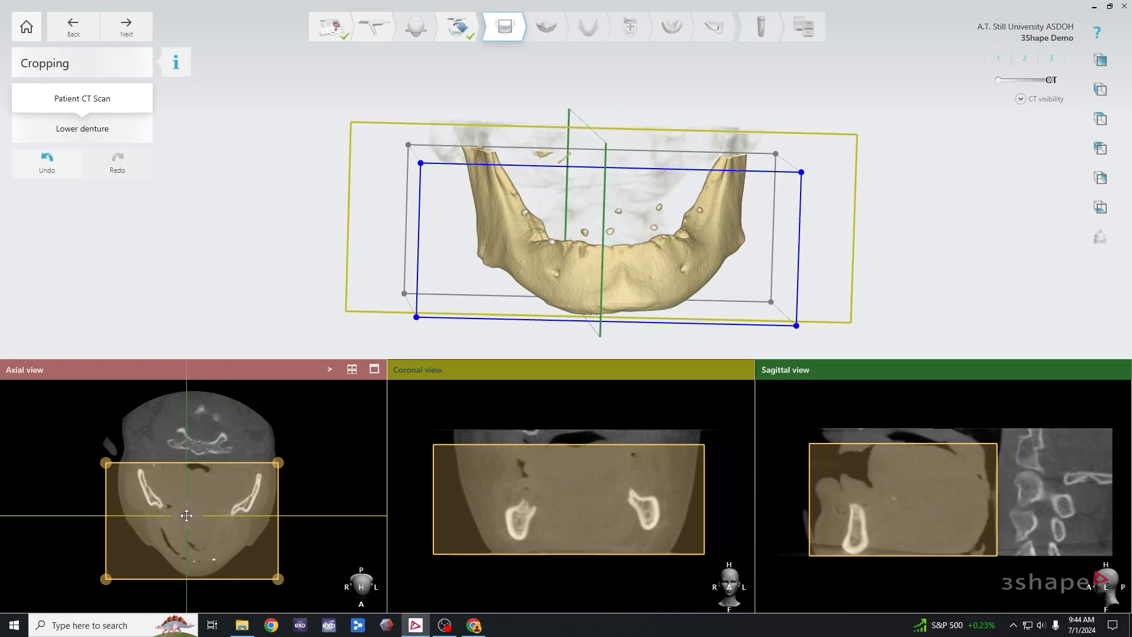
right_drag(1018, 302, 930, 273)
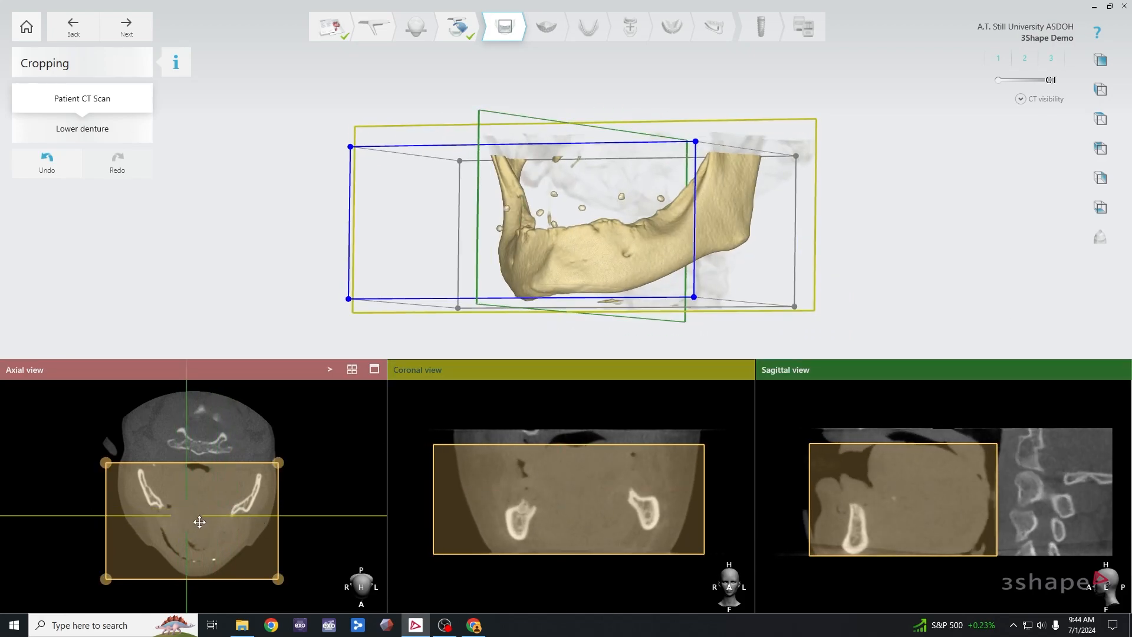
drag(189, 519, 207, 525)
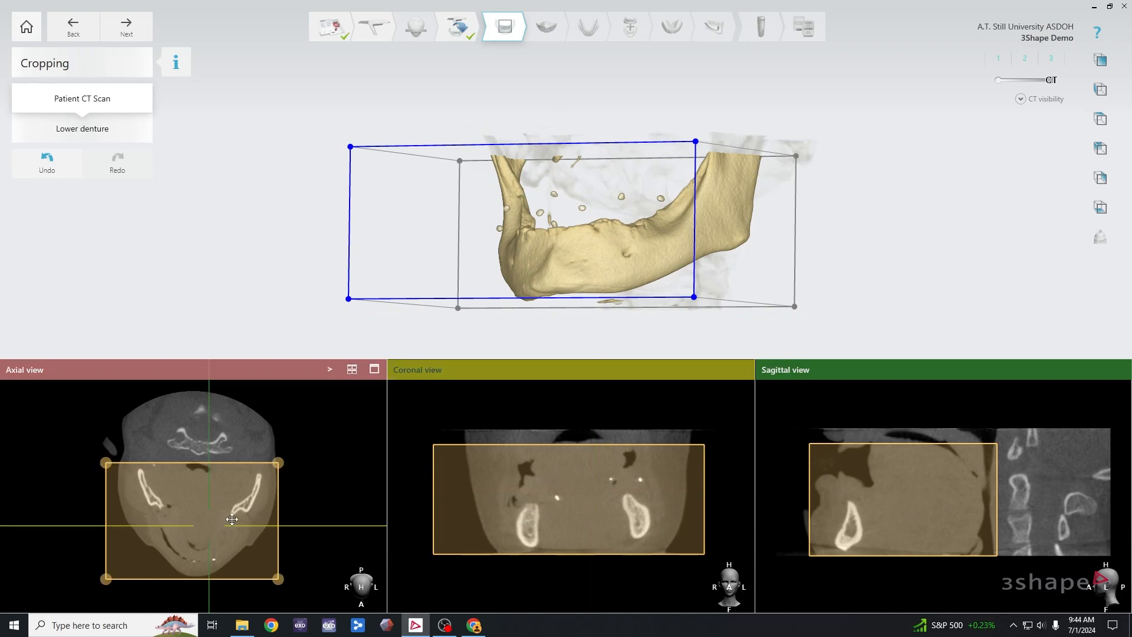
drag(210, 523, 210, 518)
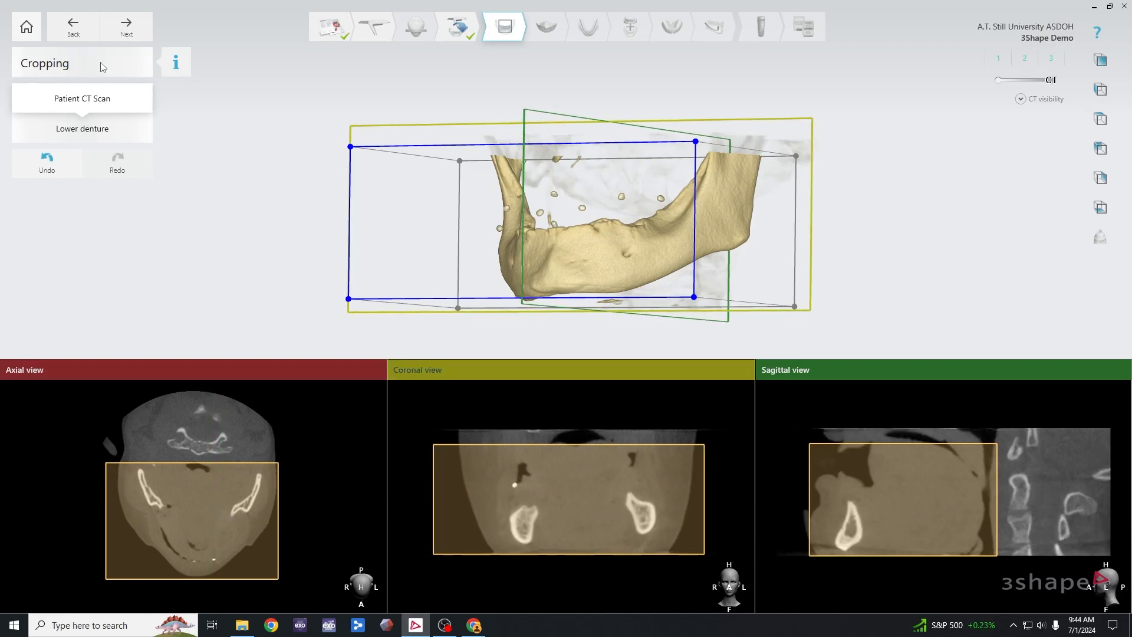
Crop the lower denture scan tightly around the denture and accept its resolution warning.
click(124, 39)
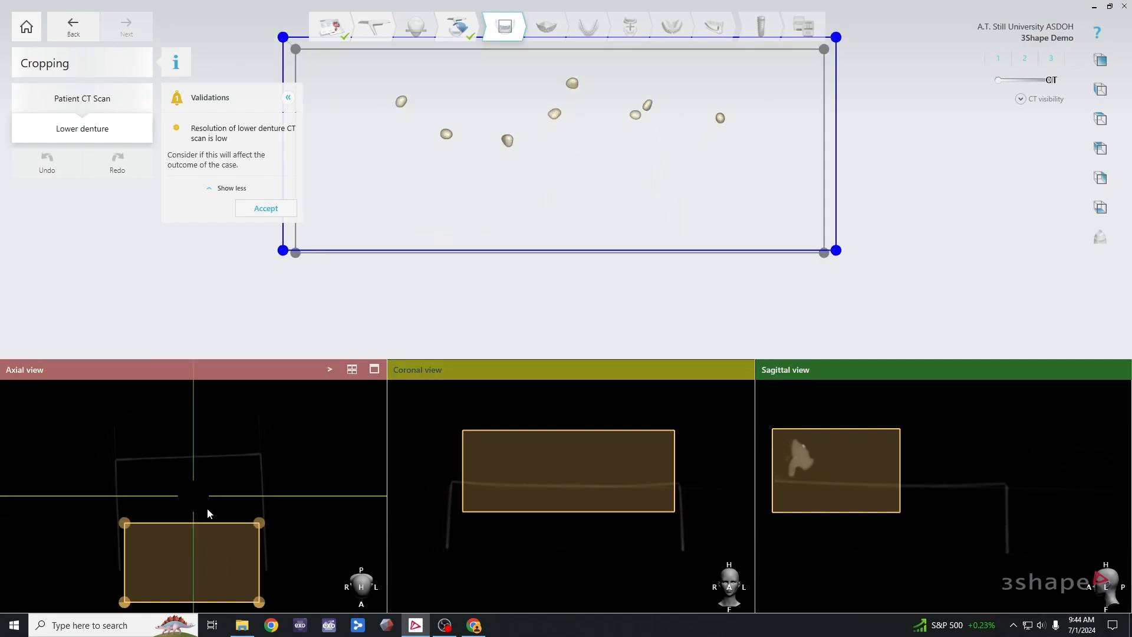
drag(192, 495, 200, 542)
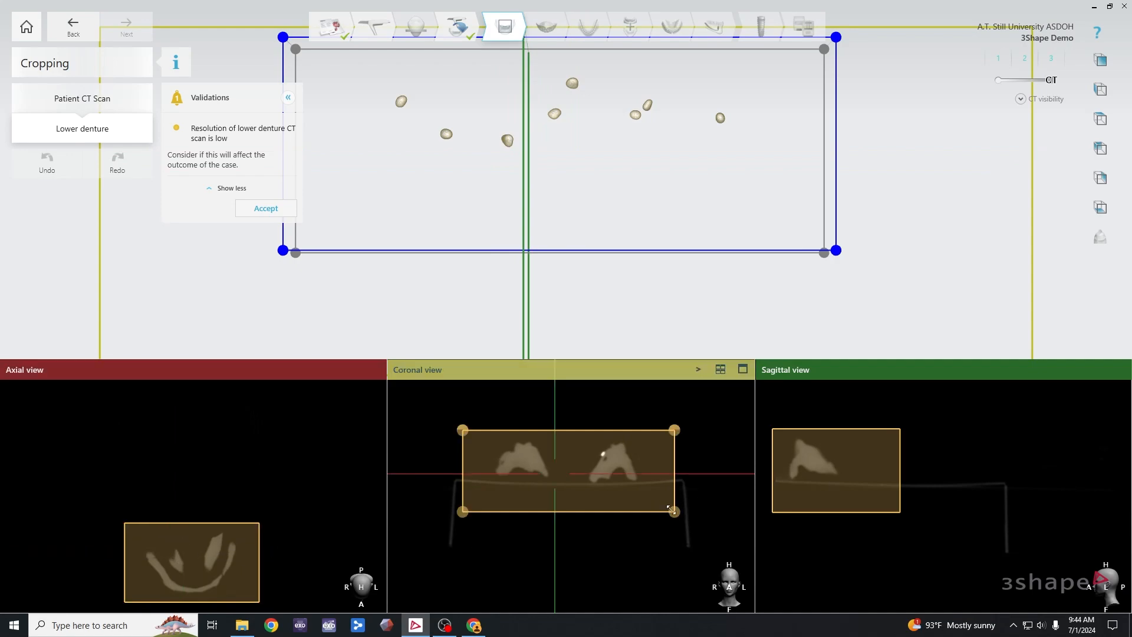
drag(672, 511, 679, 498)
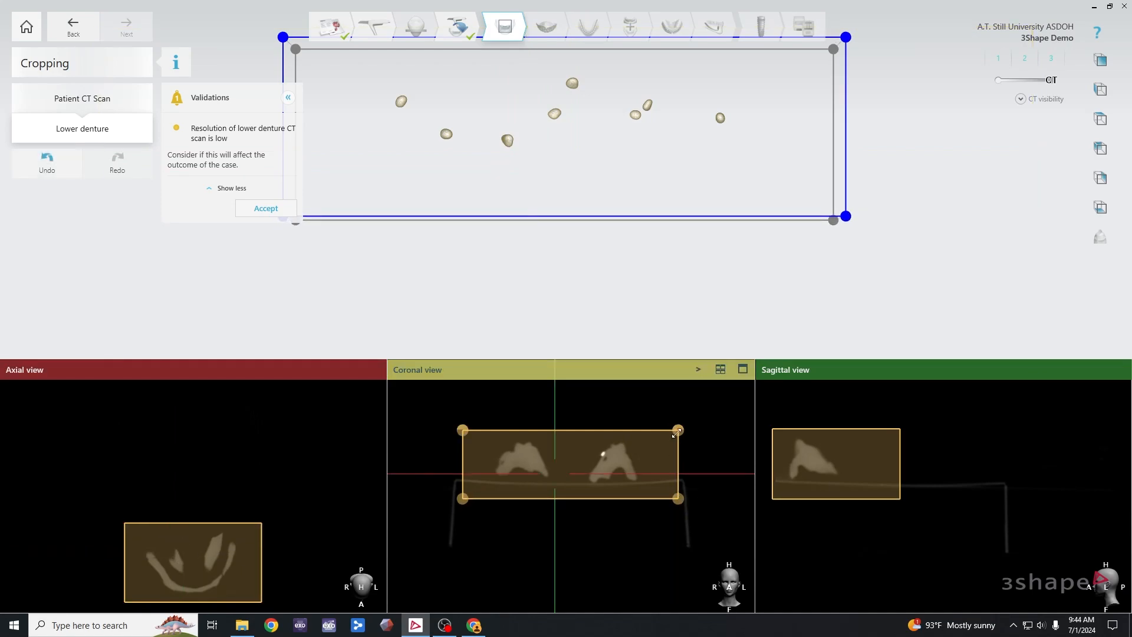
drag(678, 431, 674, 434)
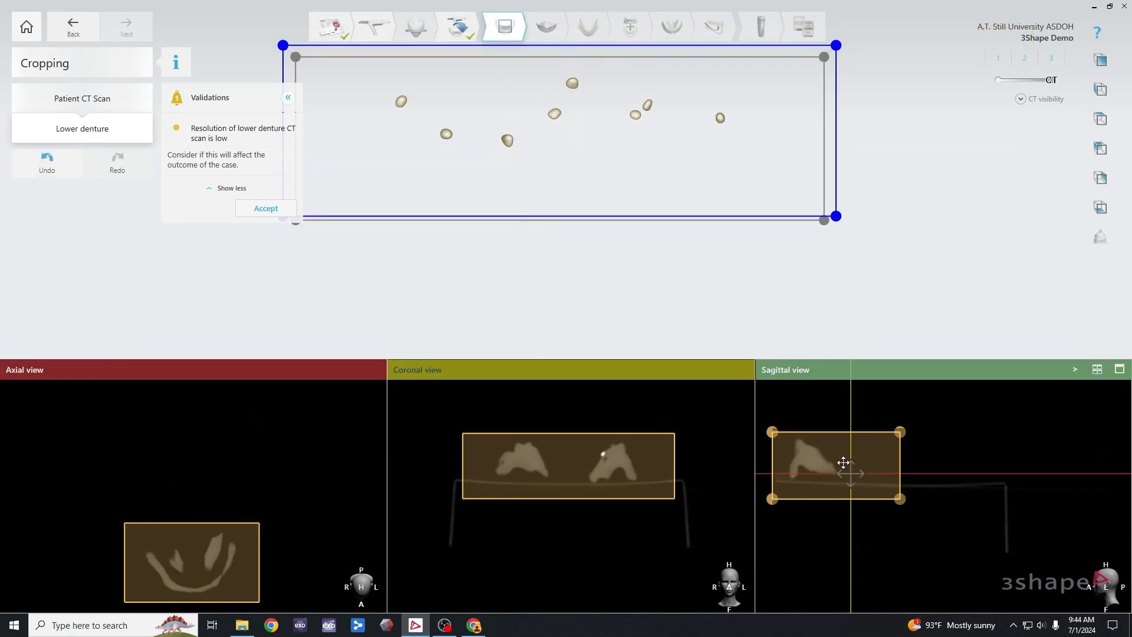
mouse_move(842, 470)
mouse_down()
mouse_move(861, 467)
mouse_move(804, 460)
mouse_move(841, 479)
mouse_move(879, 465)
mouse_move(856, 462)
mouse_up()
click(279, 210)
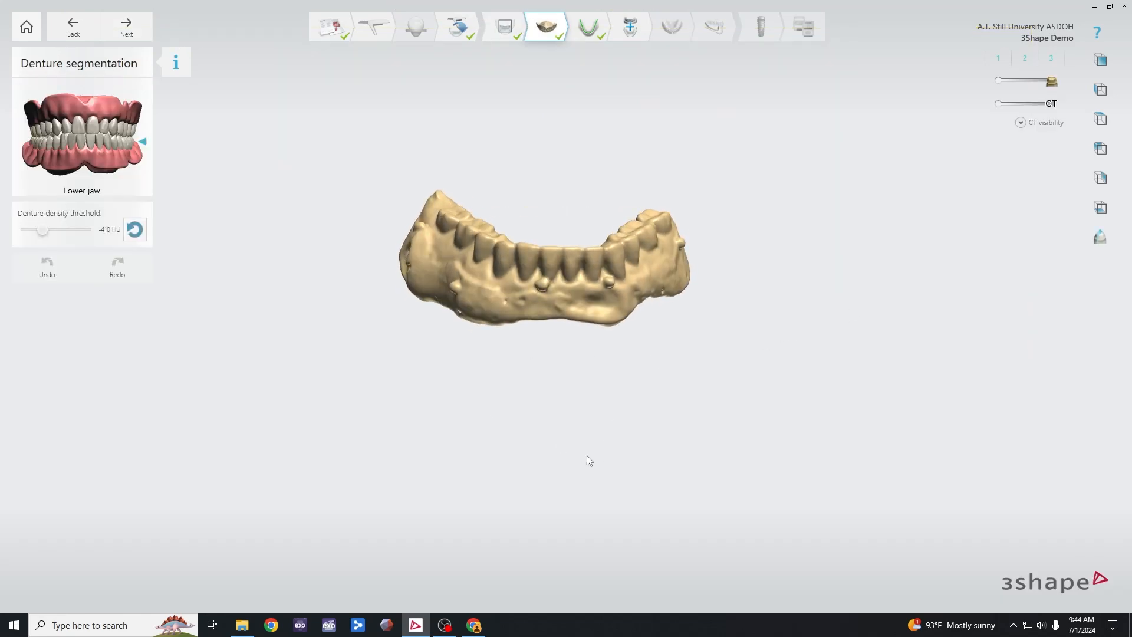
Rotate the segmented lower denture to inspect all sides, including its underside.
right_drag(586, 455, 748, 372)
mouse_move(653, 181)
right_down()
mouse_move(653, 231)
mouse_move(636, 99)
mouse_move(644, 186)
right_up()
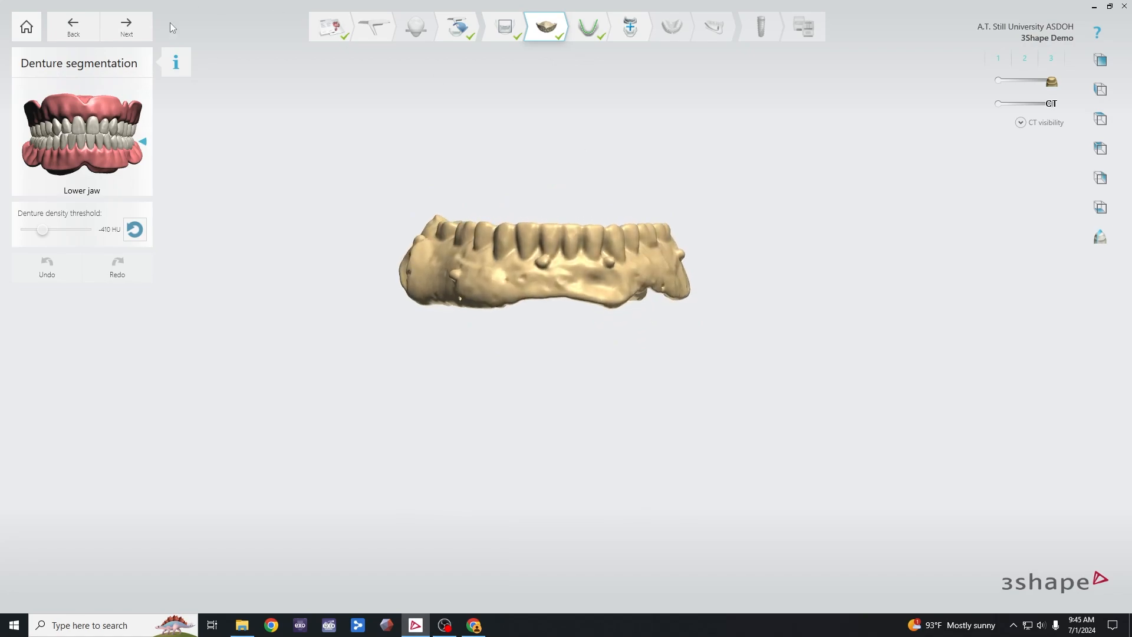
click(135, 30)
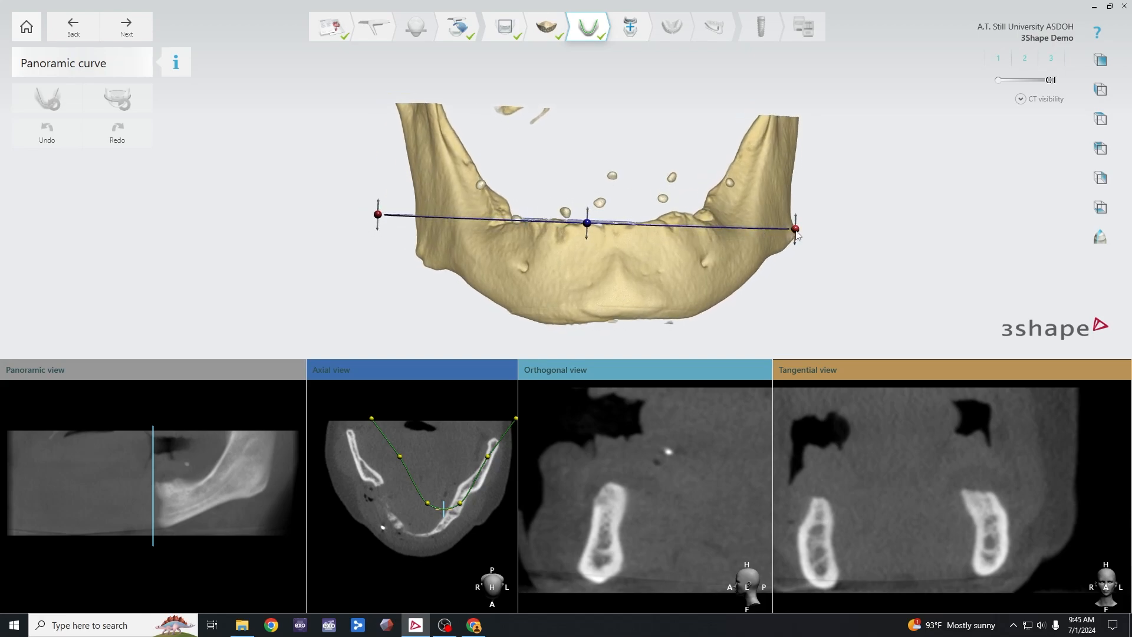
drag(795, 231, 799, 224)
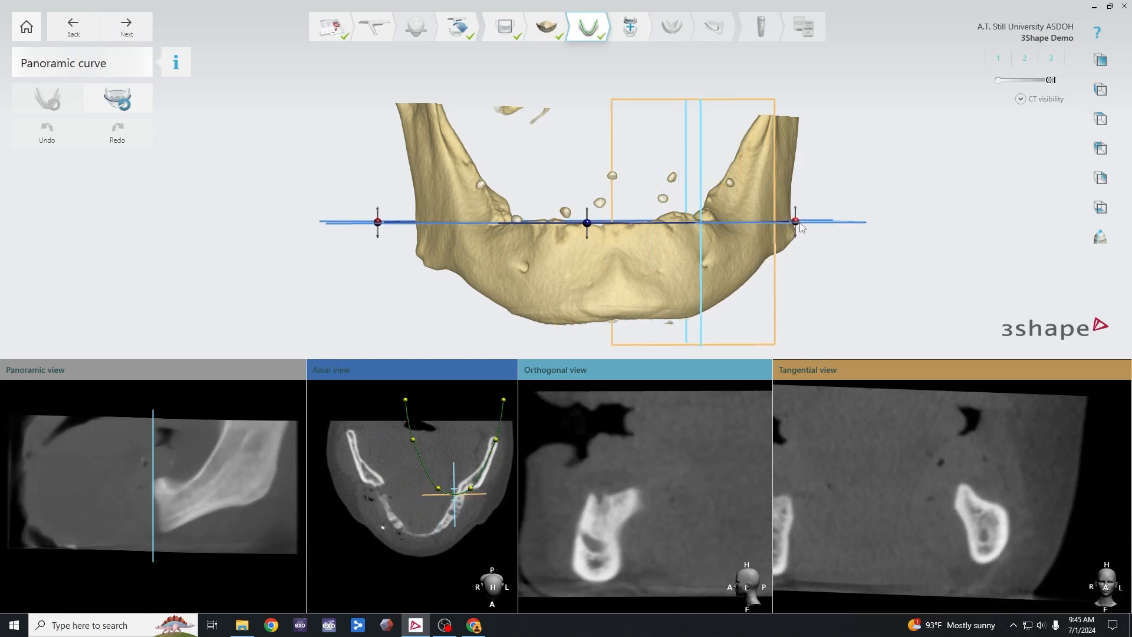
right_drag(441, 265, 666, 267)
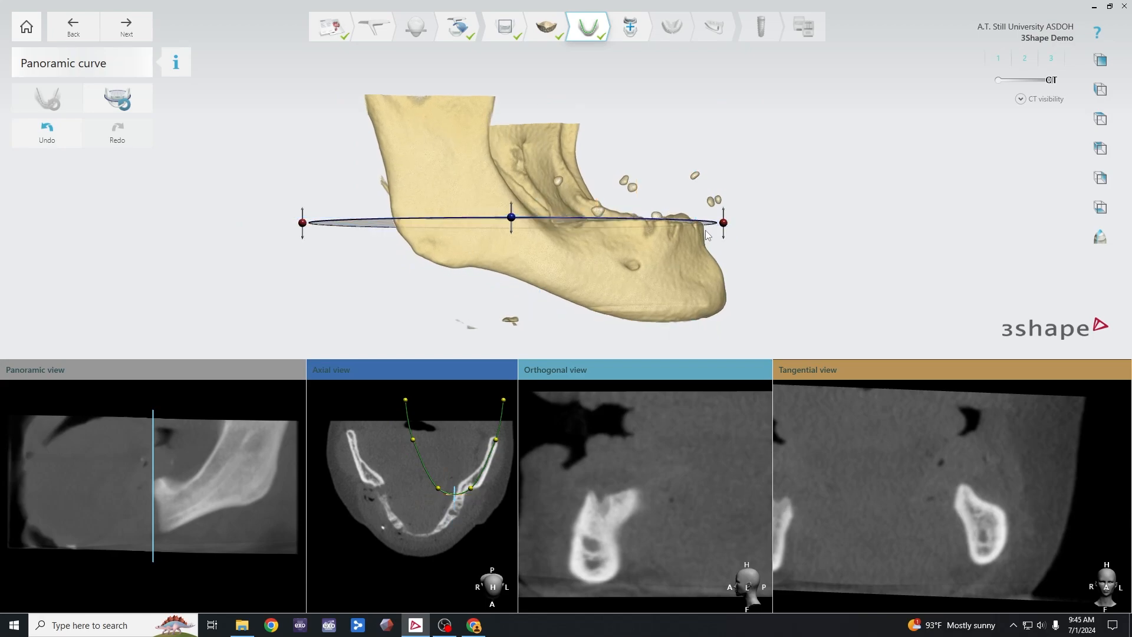
drag(724, 222, 726, 243)
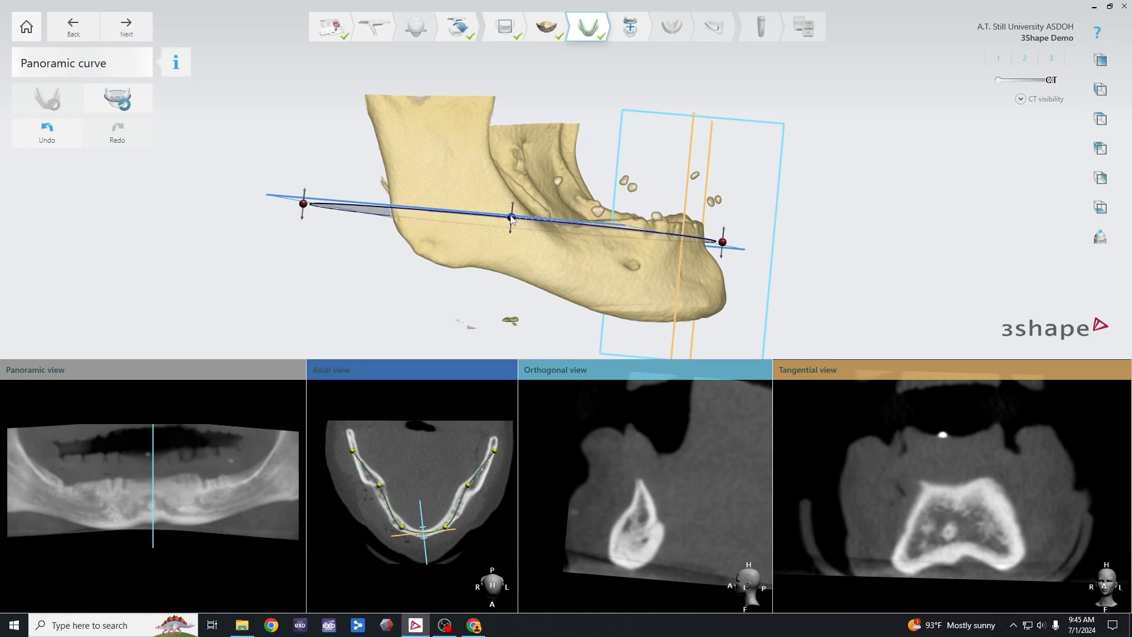
drag(511, 218, 513, 225)
right_drag(847, 204, 603, 192)
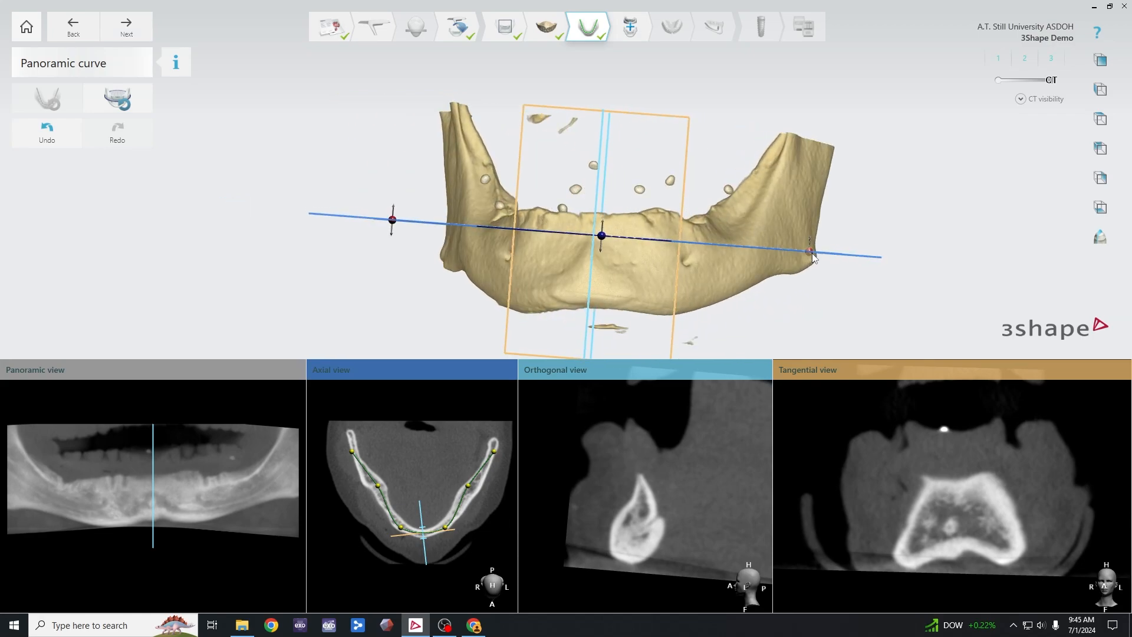
drag(812, 253, 812, 239)
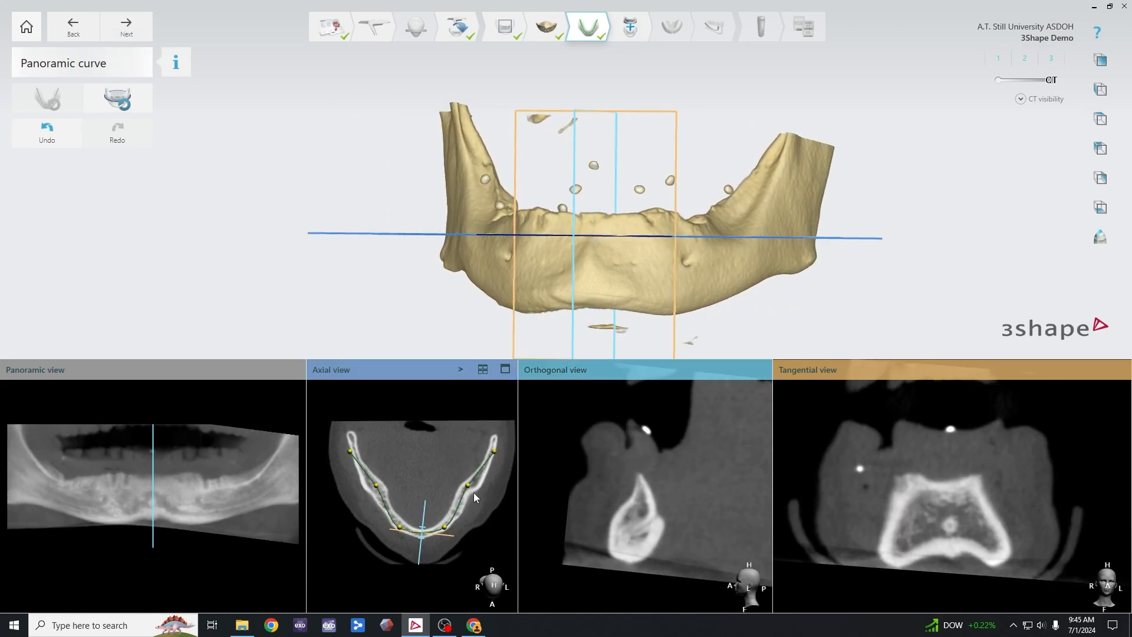
scroll(415, 495, up, 3)
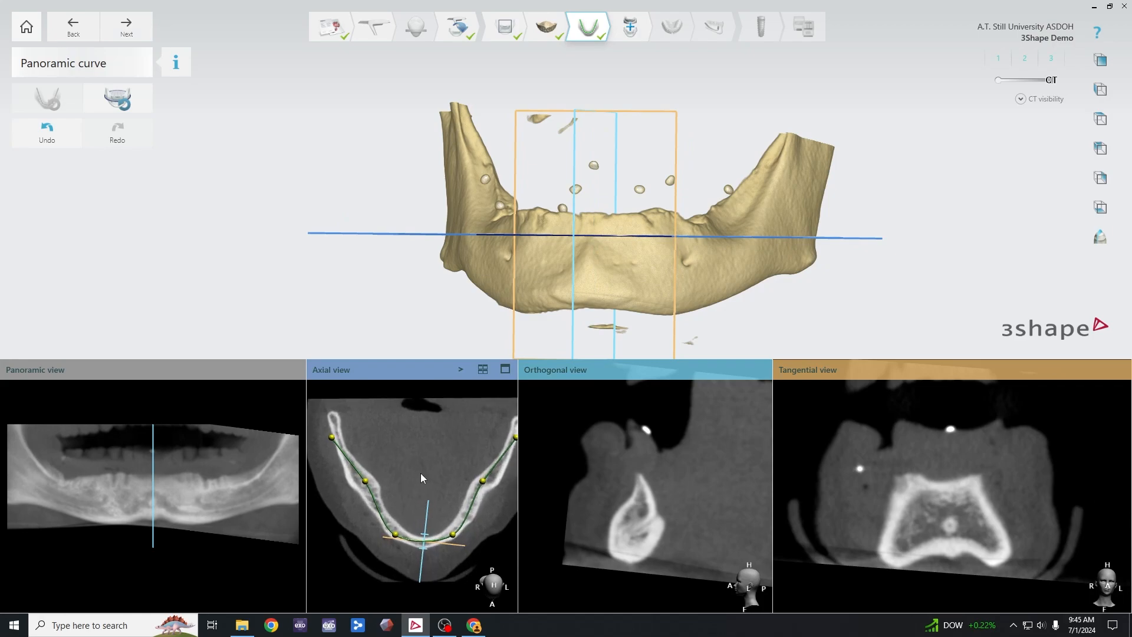
middle_drag(393, 482, 402, 482)
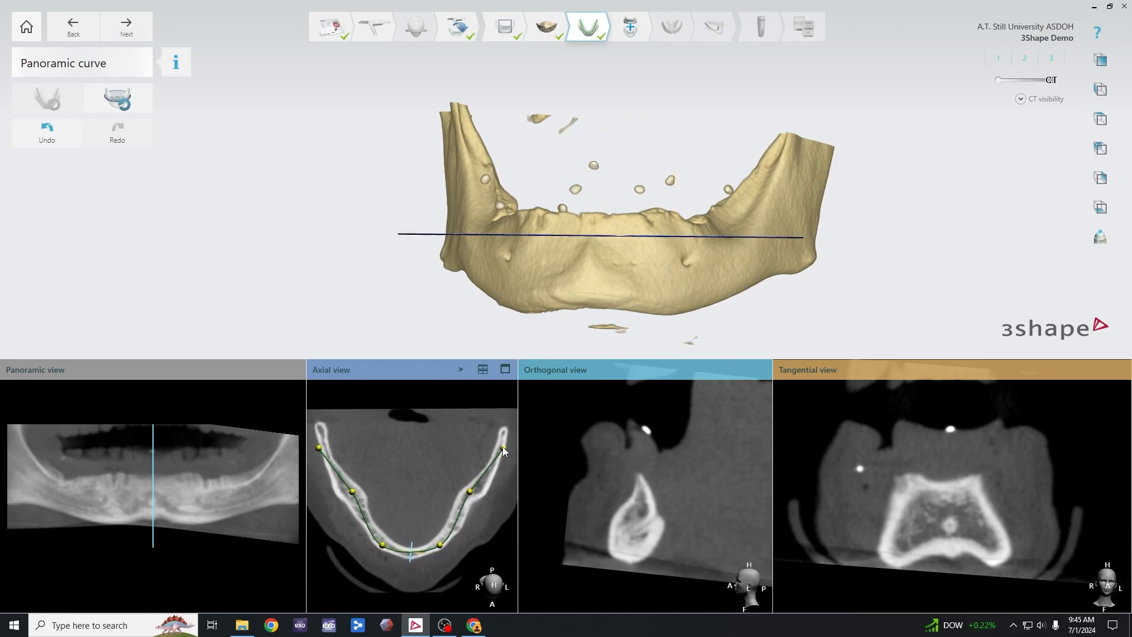
drag(503, 448, 501, 447)
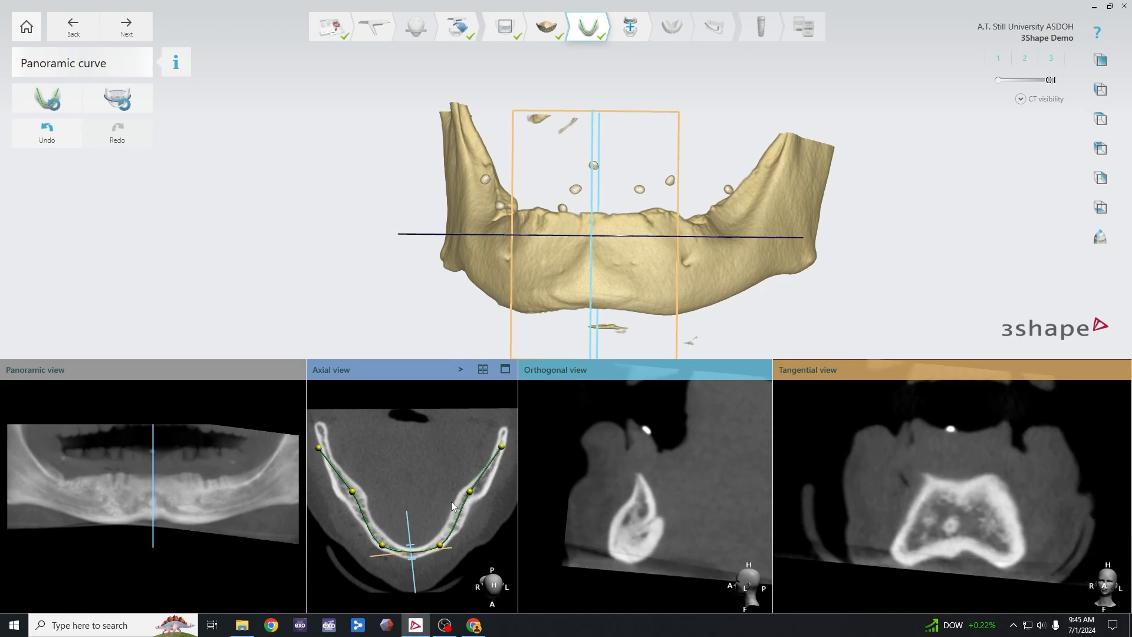
scroll(454, 495, down, 3)
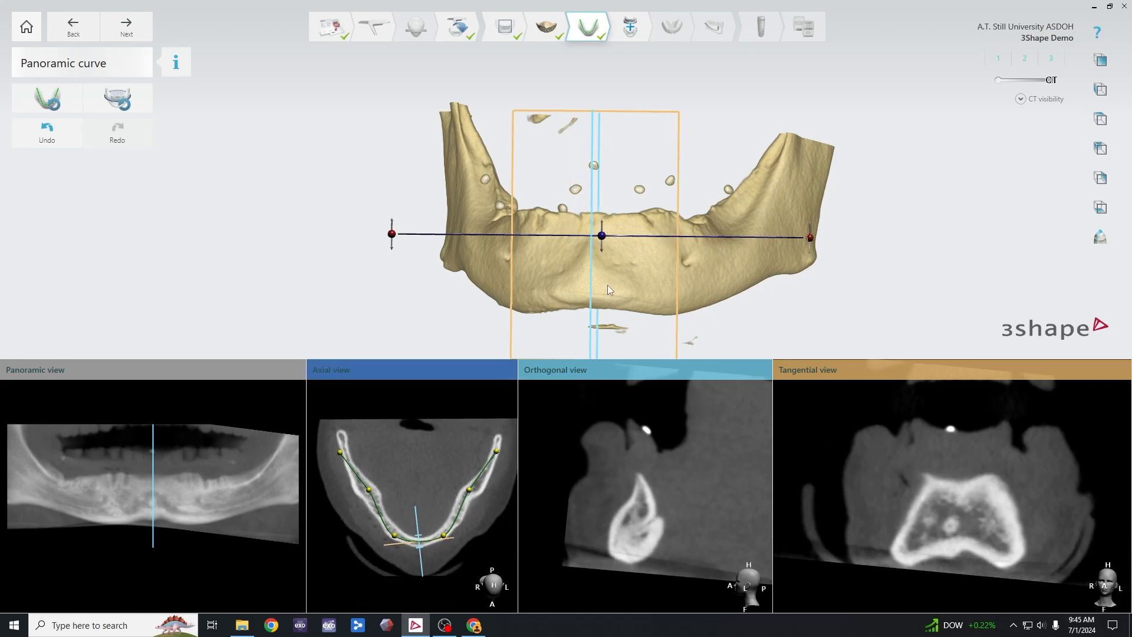
right_drag(725, 90, 781, 285)
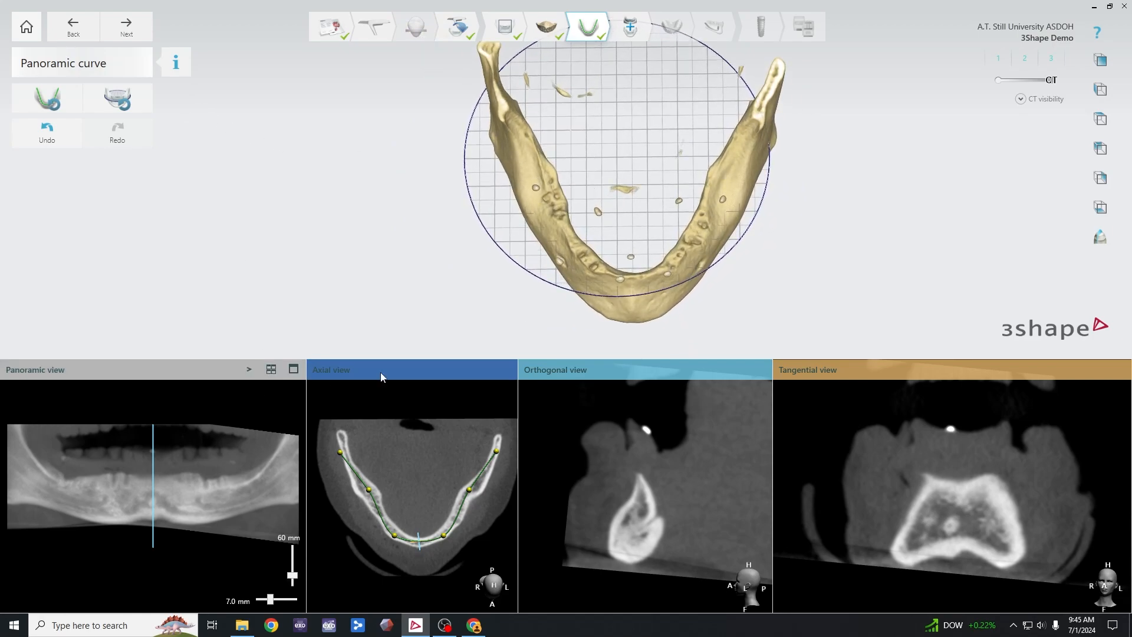
mouse_move(151, 489)
mouse_down()
mouse_move(114, 483)
mouse_move(94, 439)
mouse_move(81, 447)
mouse_move(182, 482)
mouse_move(238, 466)
mouse_move(148, 476)
mouse_up()
right_drag(437, 295, 412, 192)
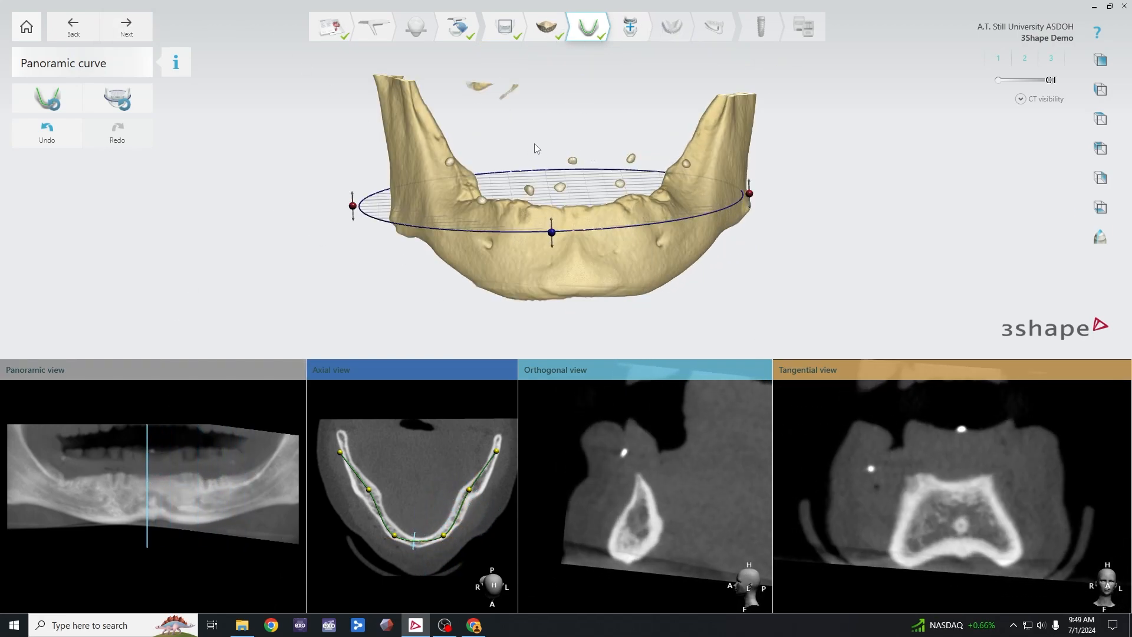
Mark the missing radiopaque marker on the denture so all 8 markers match.
click(127, 27)
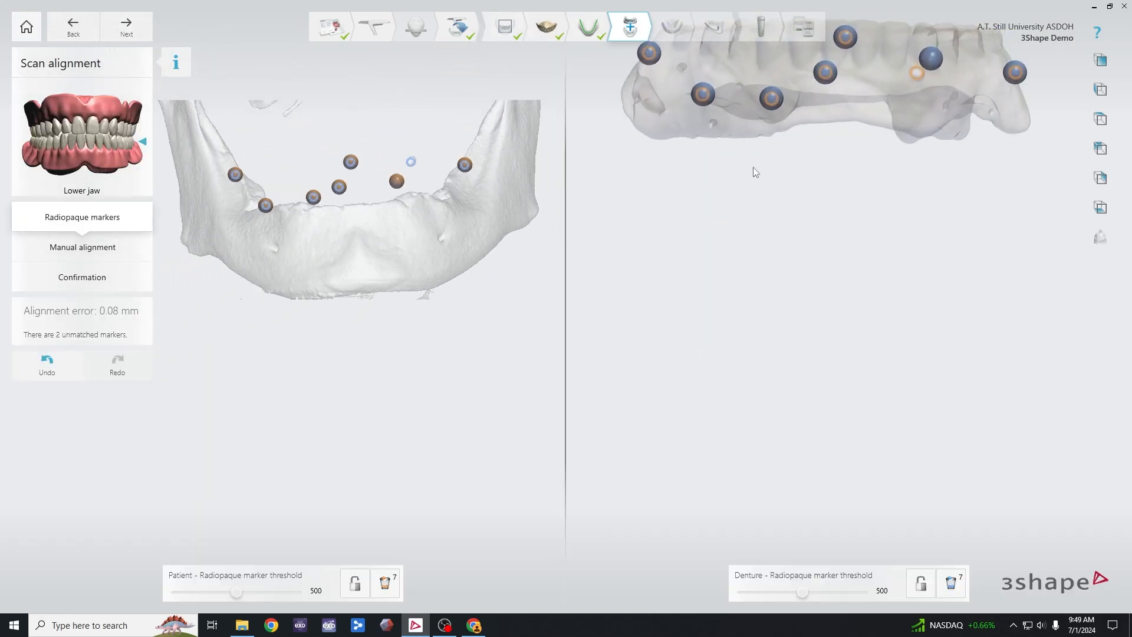
right_drag(875, 284, 879, 385)
right_drag(464, 204, 487, 298)
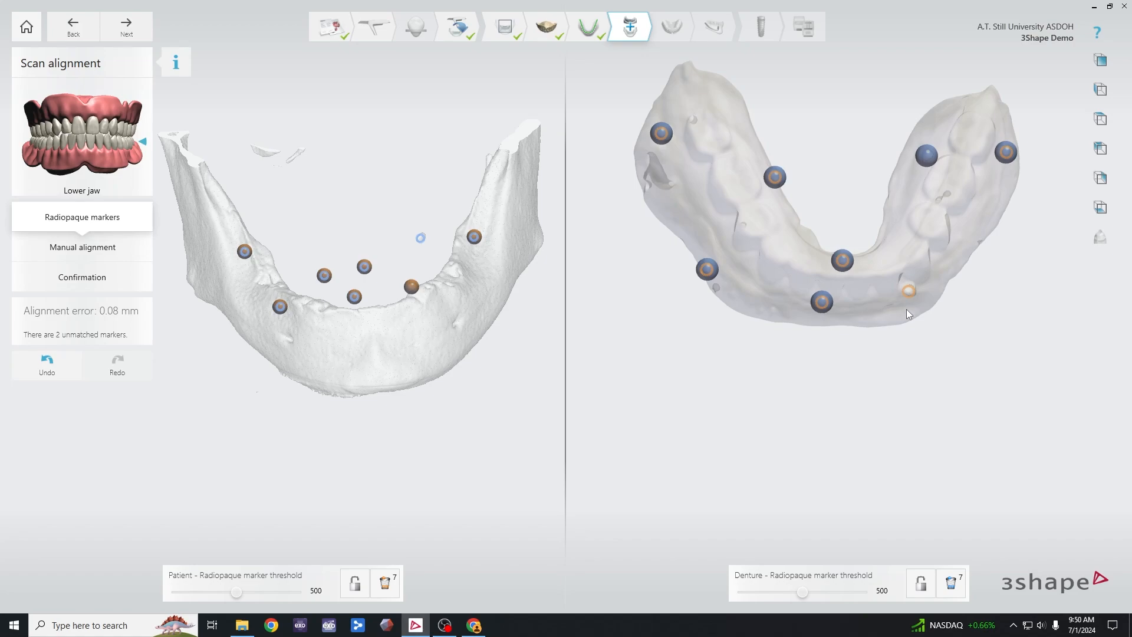
click(908, 291)
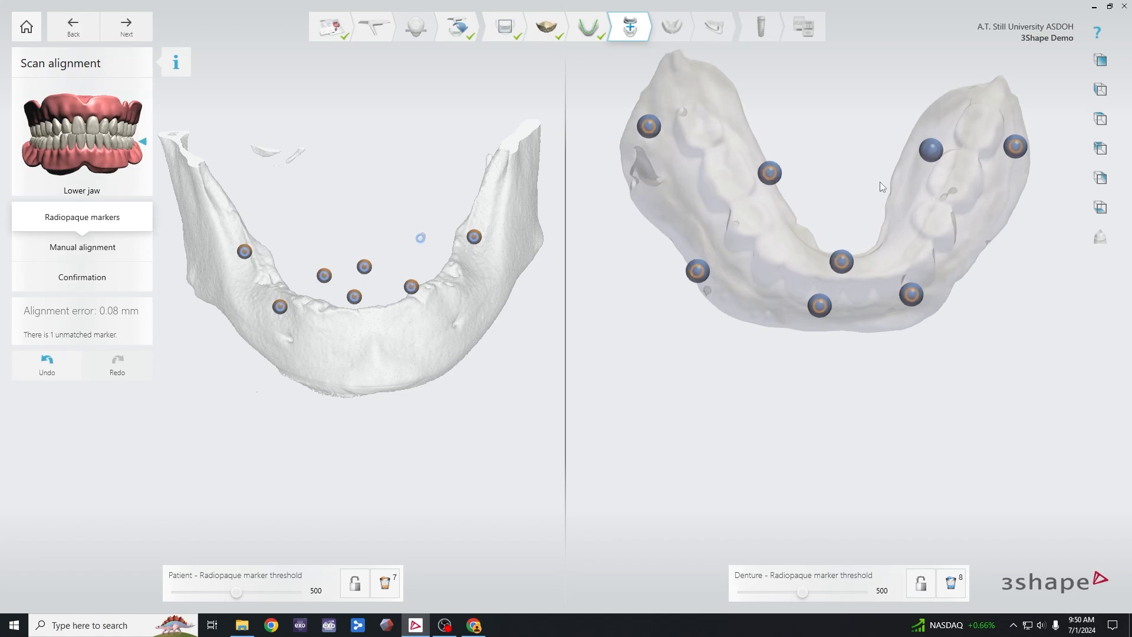
Check the denture fit on the CT cross-sections, then confirm the 0.08 mm alignment.
click(95, 248)
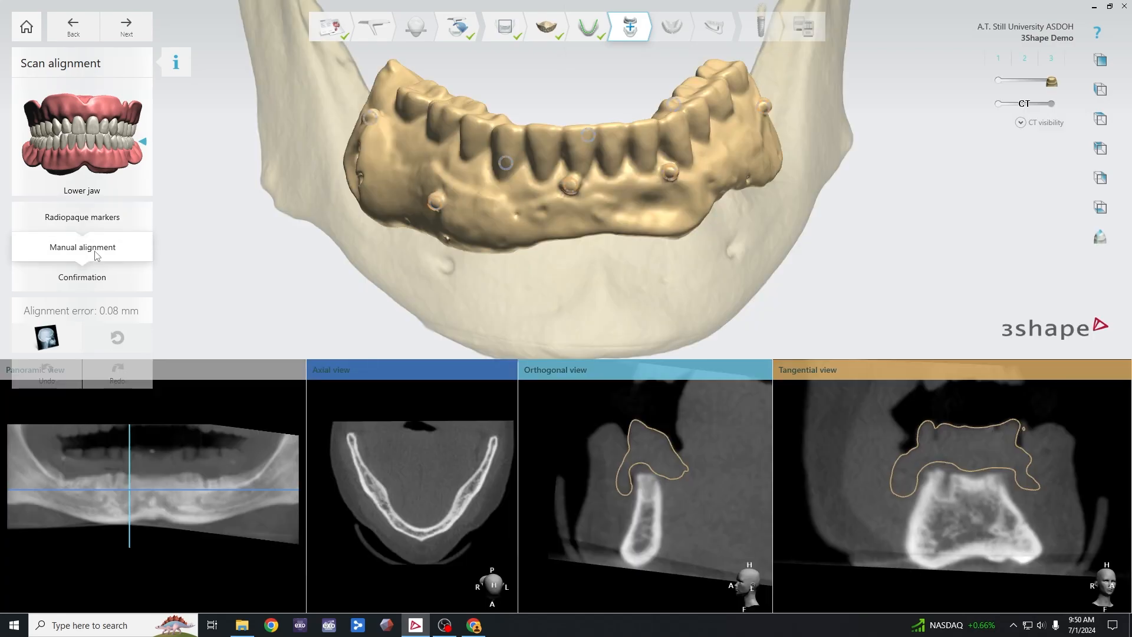
mouse_move(125, 490)
mouse_down()
mouse_move(137, 485)
mouse_move(85, 479)
mouse_move(111, 479)
mouse_up()
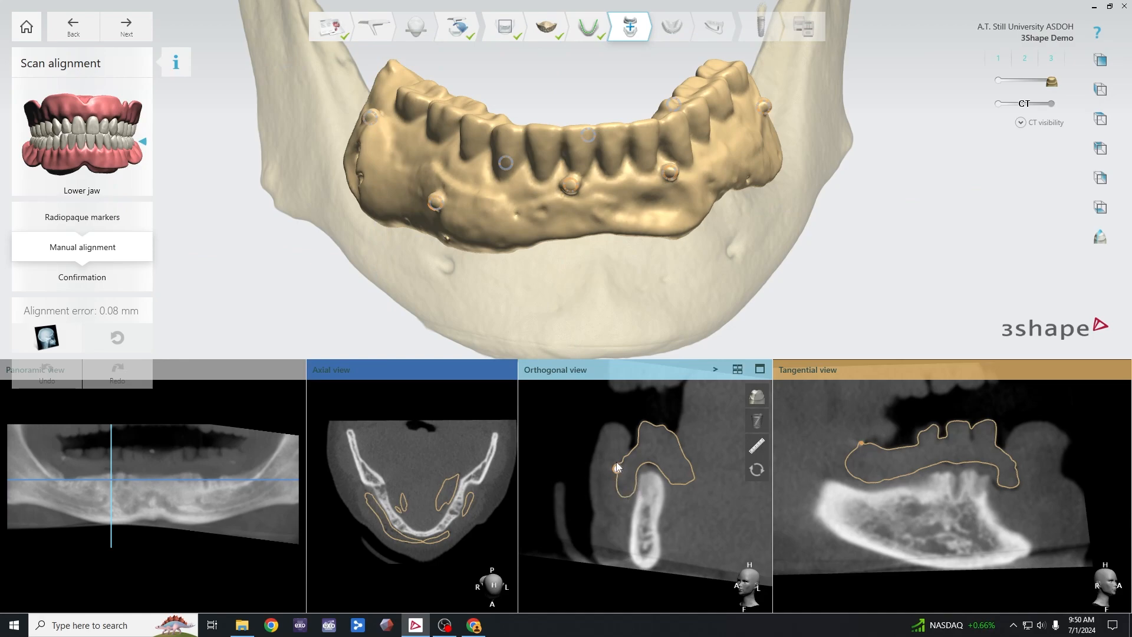
drag(112, 477, 234, 485)
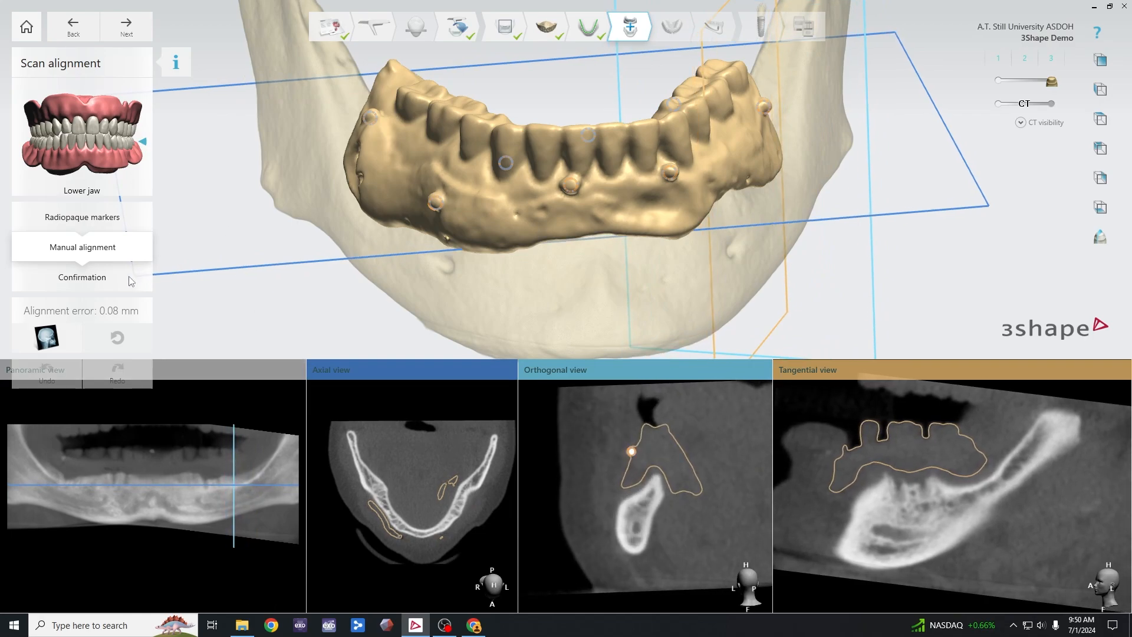
click(98, 284)
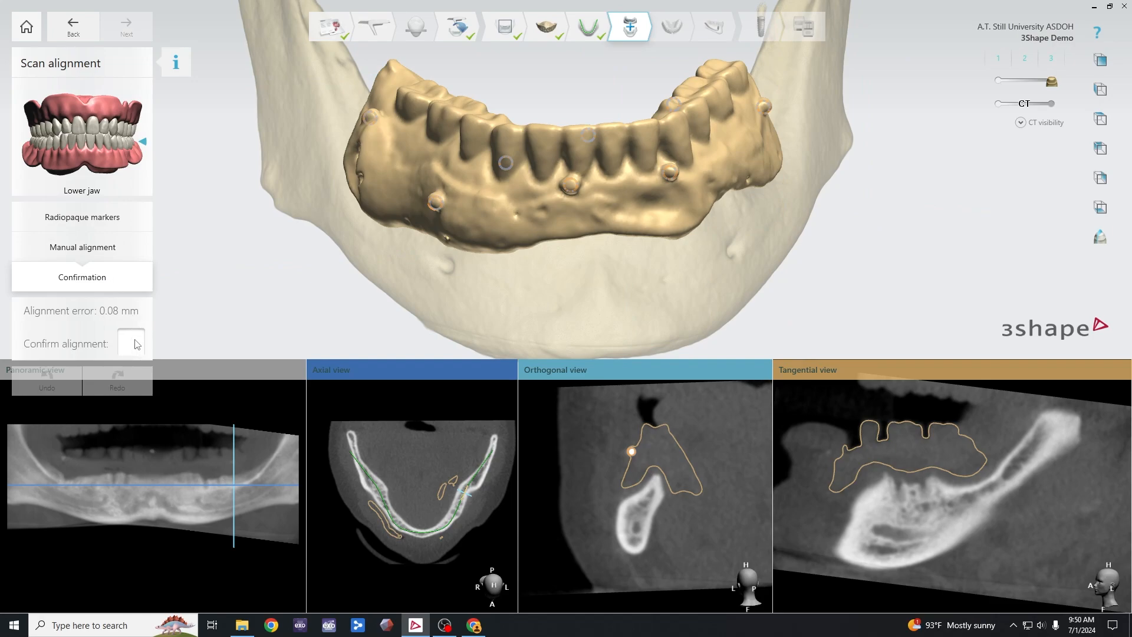
click(133, 342)
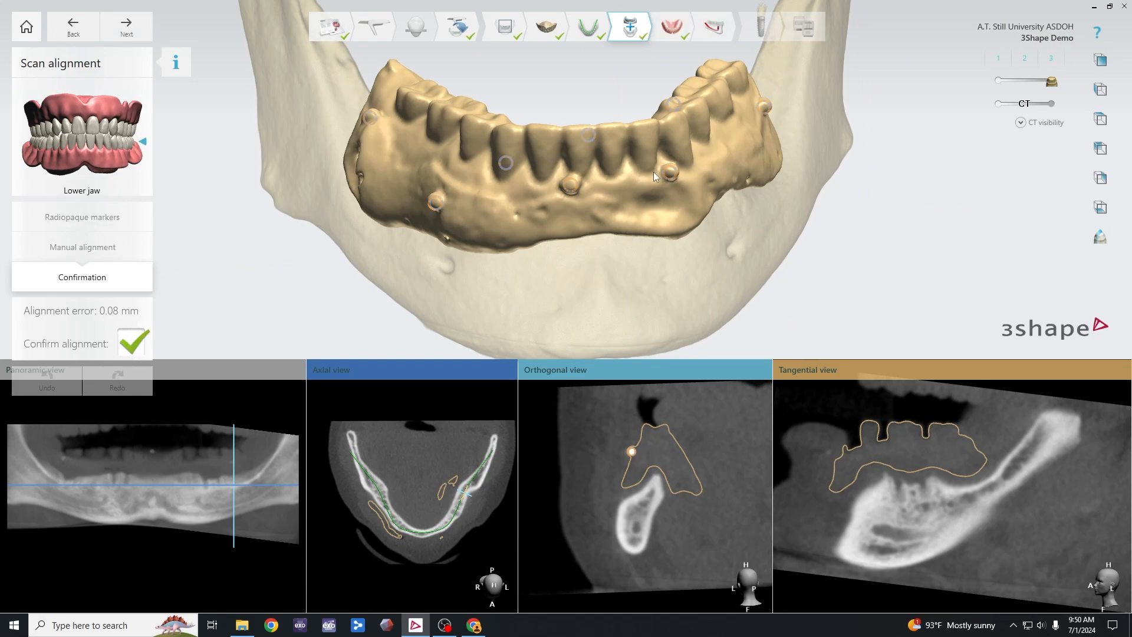
Paint the unmarked posterior patch on the denture's right arm as gingiva.
click(143, 32)
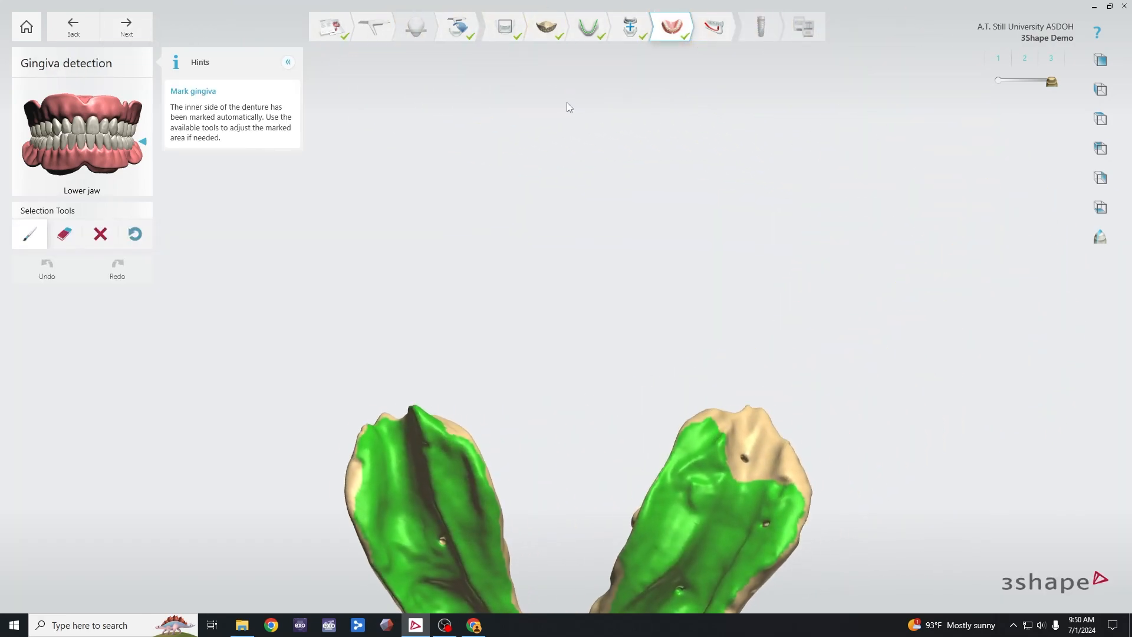
scroll(562, 364, down, 1)
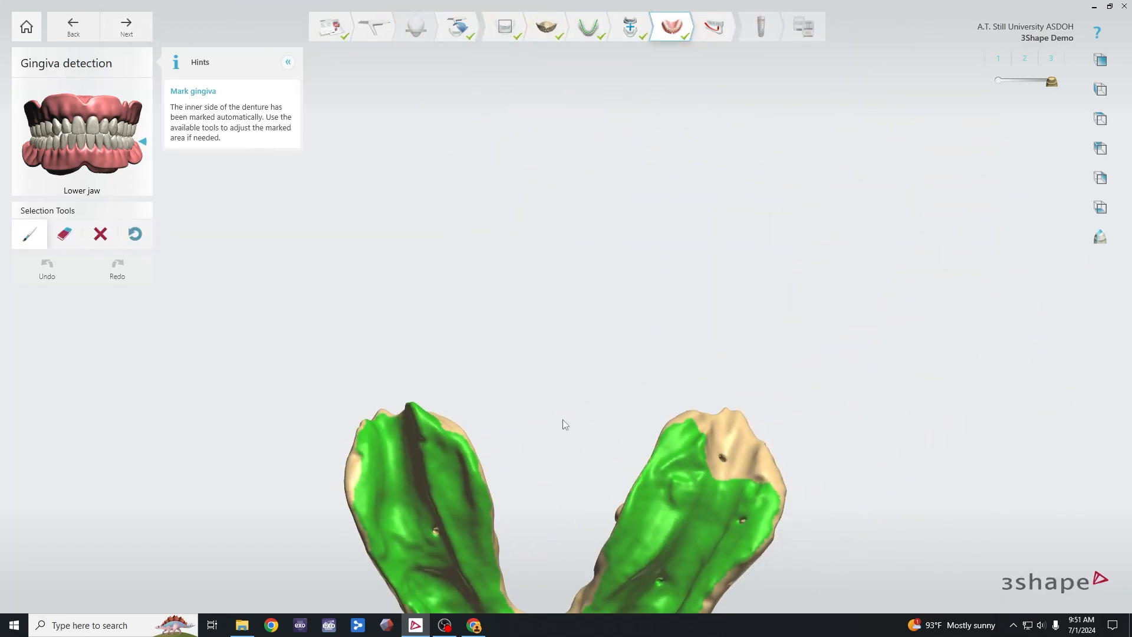
scroll(562, 419, up, 1)
middle_drag(563, 404, 575, 162)
mouse_move(575, 168)
right_down()
mouse_move(784, 280)
mouse_move(781, 338)
mouse_move(753, 330)
right_up()
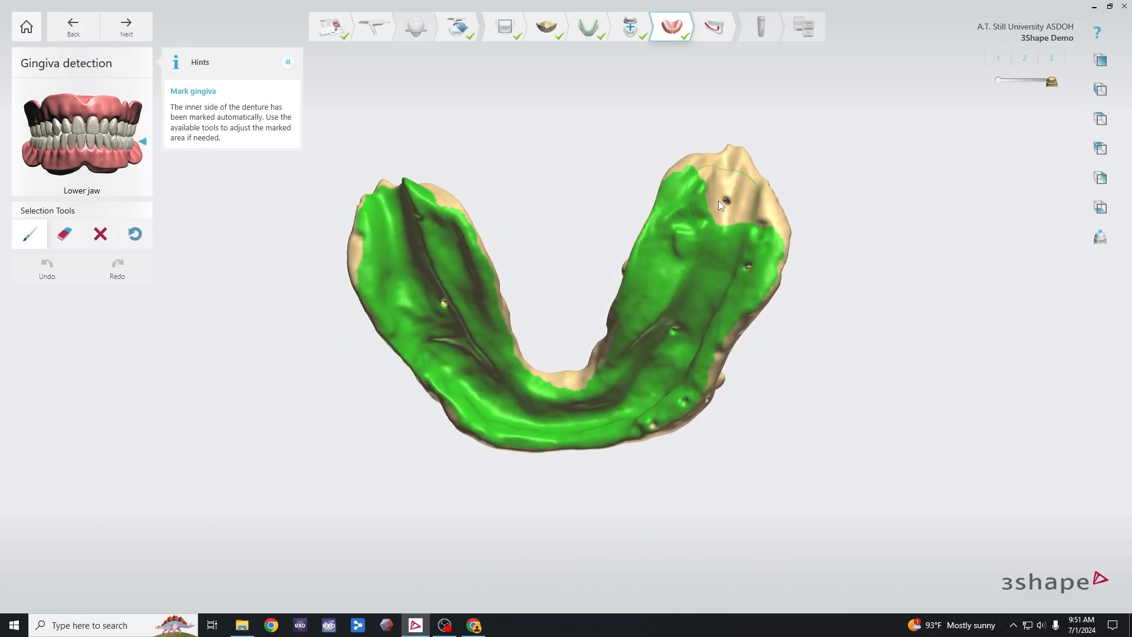
drag(705, 190, 711, 188)
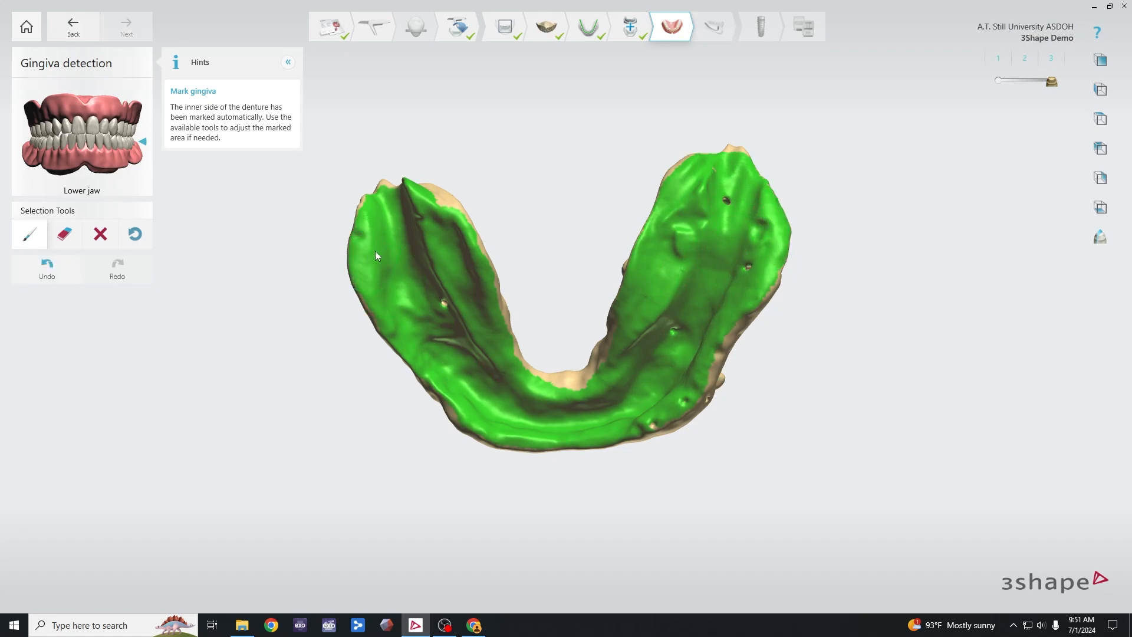
mouse_move(462, 370)
right_down()
mouse_move(448, 305)
mouse_move(493, 389)
right_up()
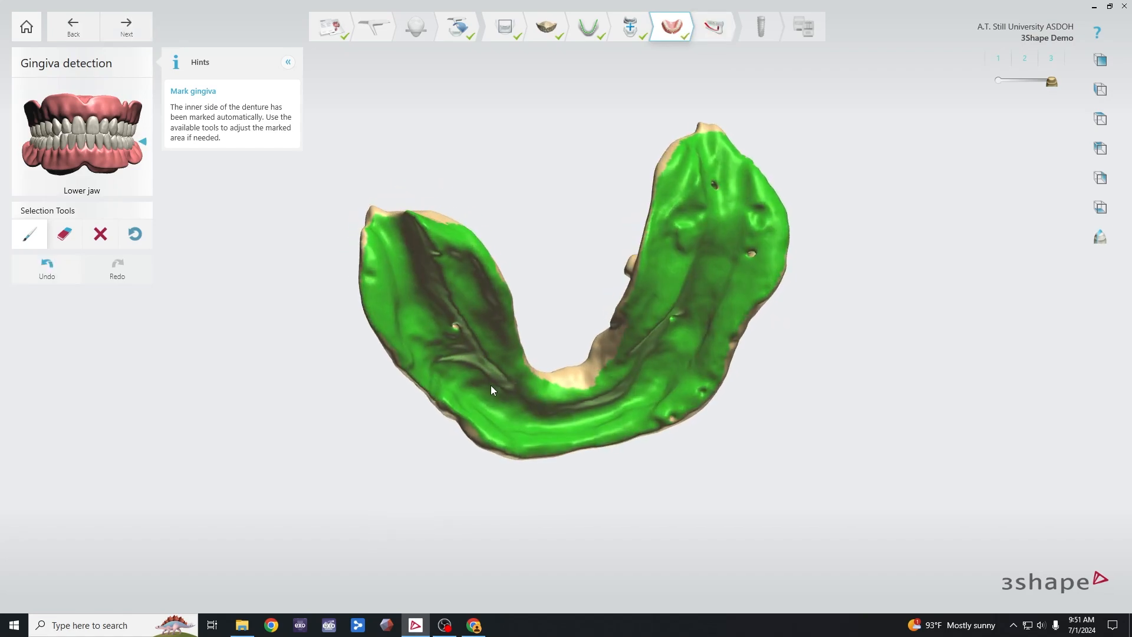
Position the nerve definition cross-section over the right molar area of the jaw.
click(126, 27)
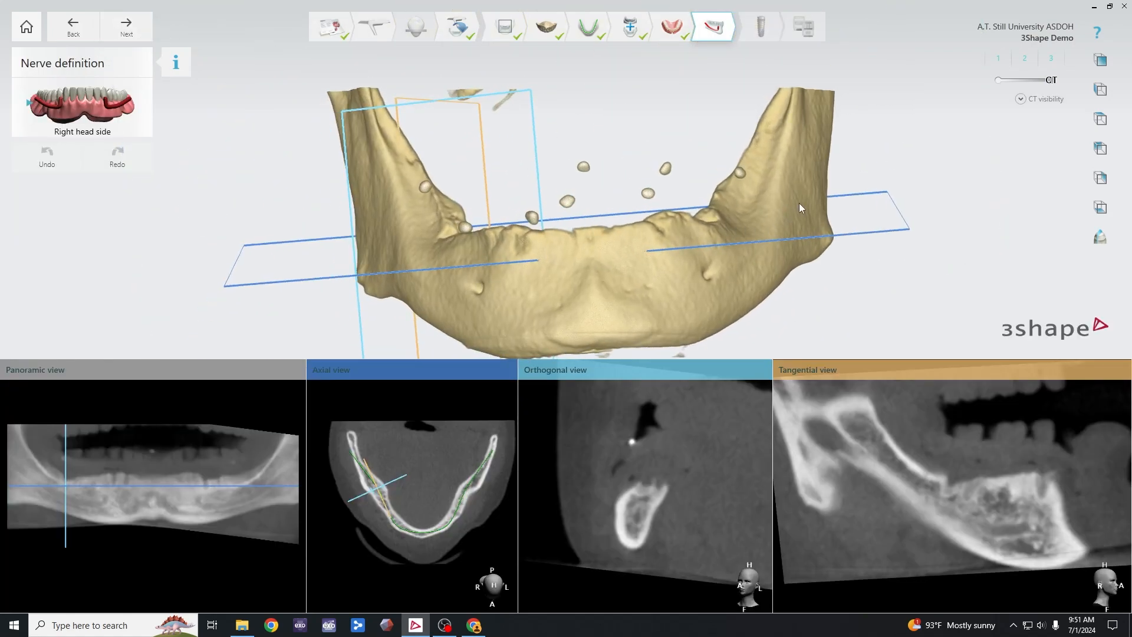
right_drag(800, 207, 724, 242)
mouse_move(656, 276)
right_down()
mouse_move(671, 265)
mouse_move(677, 272)
right_up()
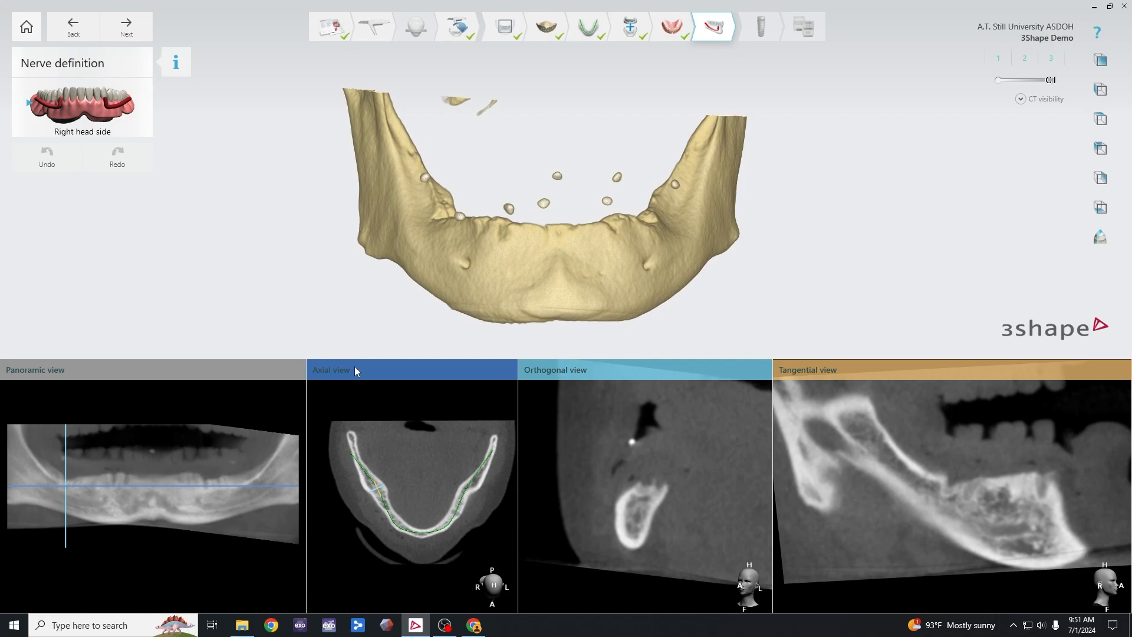
drag(63, 493, 105, 500)
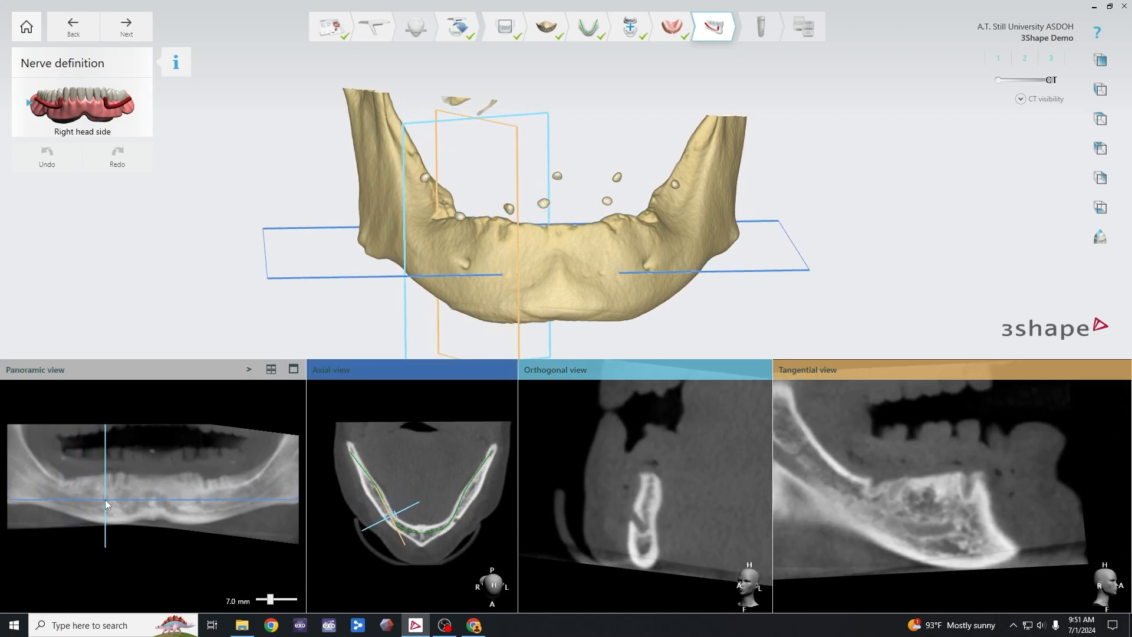
right_drag(534, 285, 496, 295)
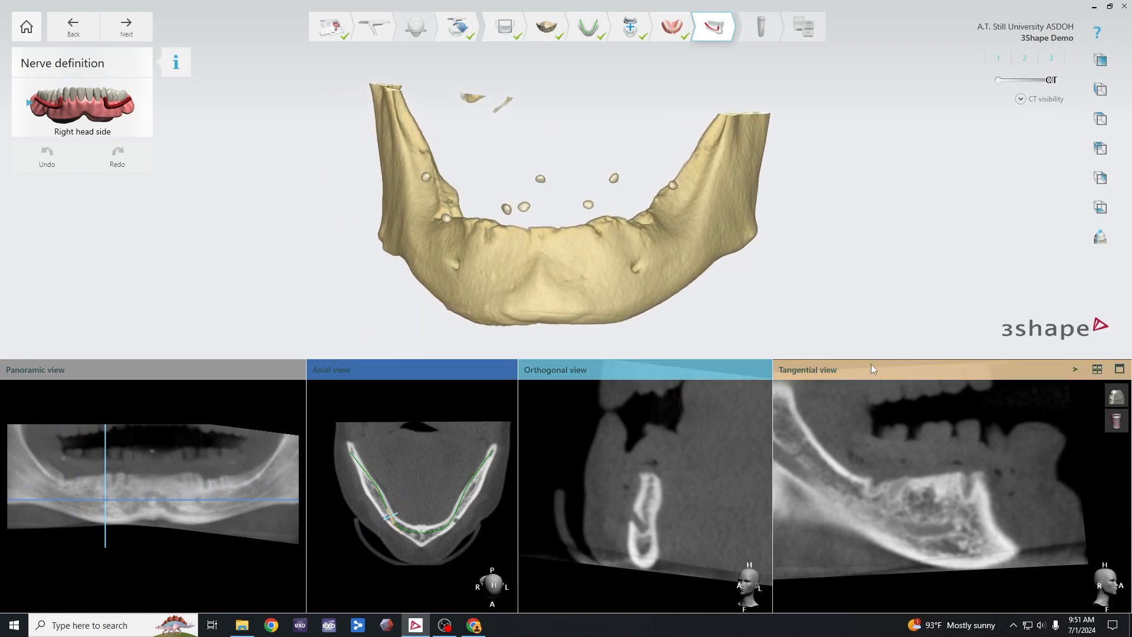
click(111, 497)
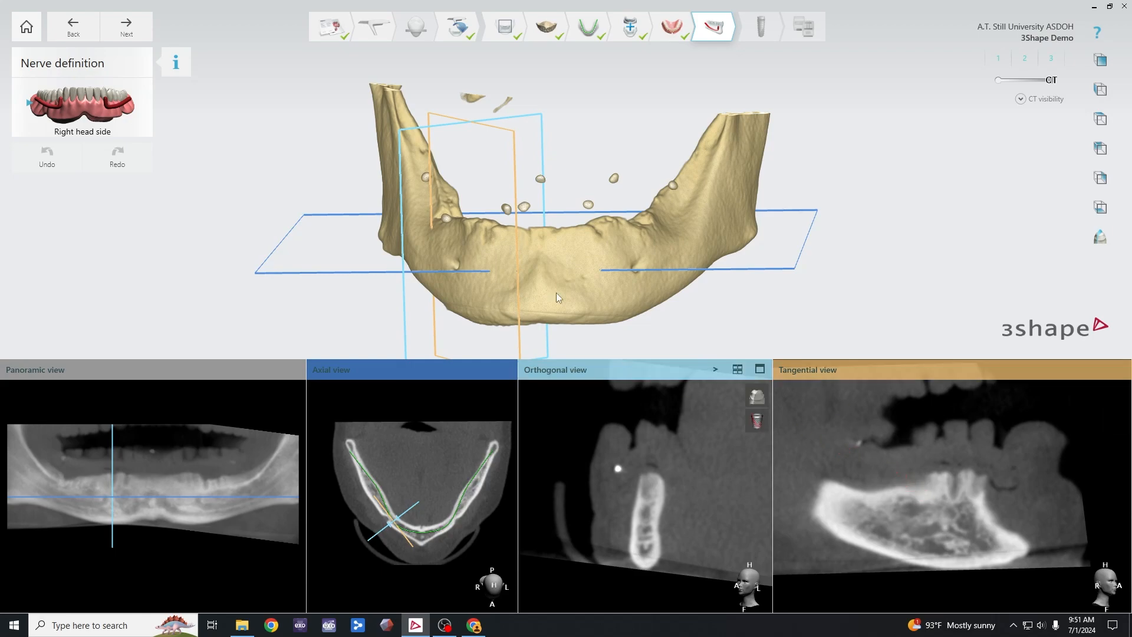
right_drag(512, 282, 528, 269)
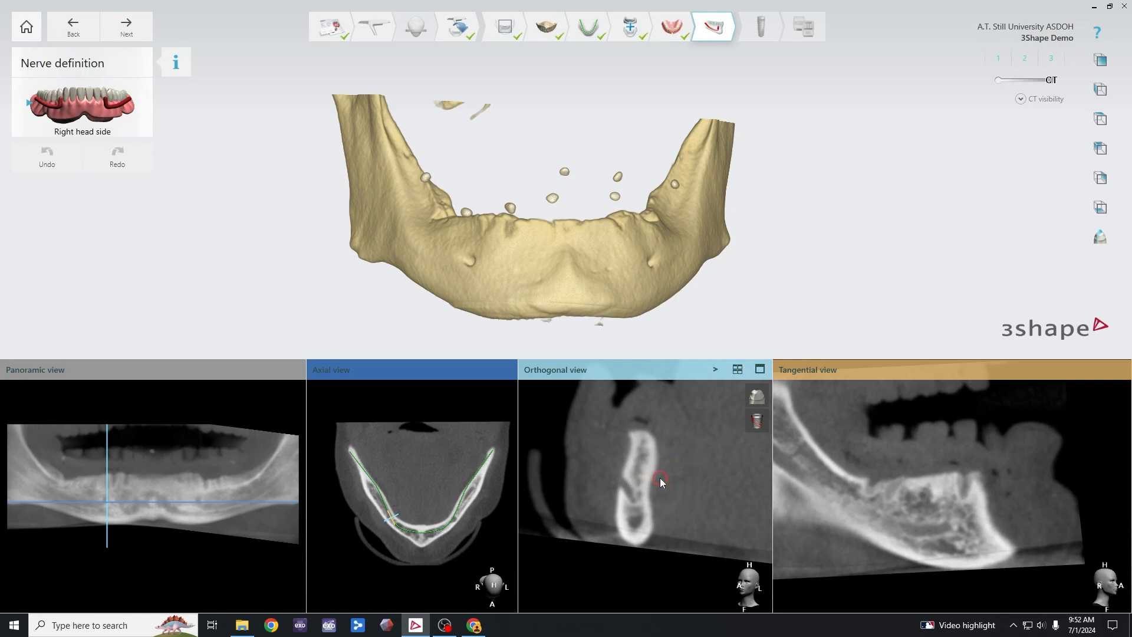
mouse_move(659, 477)
right_down()
mouse_move(687, 466)
mouse_move(621, 504)
mouse_move(652, 508)
mouse_move(689, 466)
mouse_move(642, 493)
mouse_move(661, 512)
mouse_move(688, 467)
mouse_move(671, 483)
right_up()
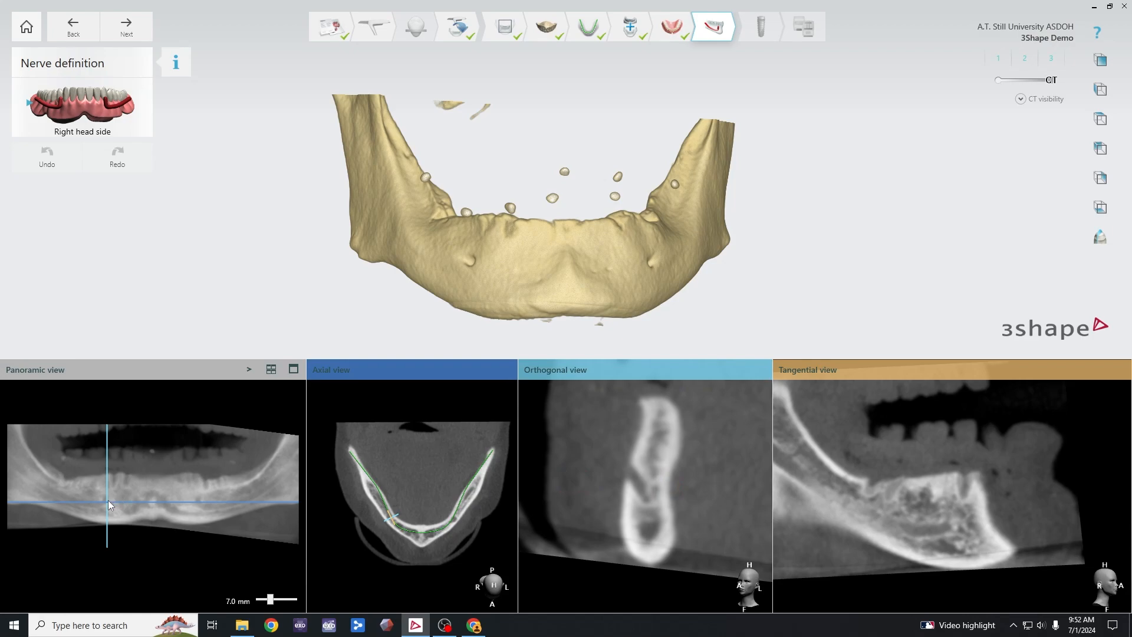
drag(108, 500, 106, 504)
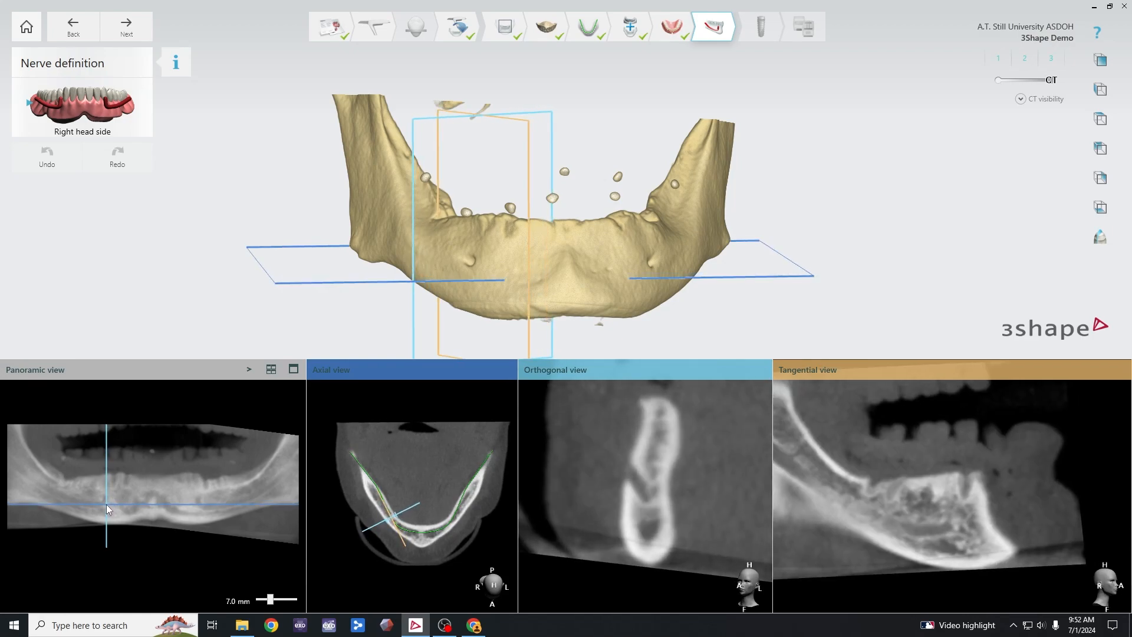
Place the first right nerve canal points in the cross-section near the mental foramen.
click(626, 470)
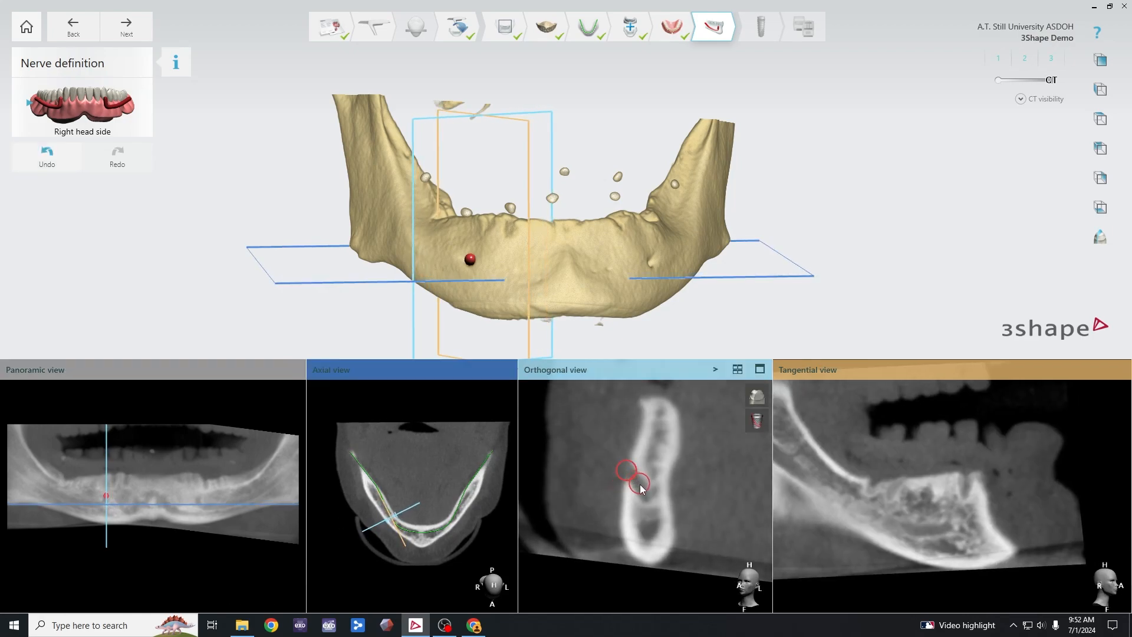
click(645, 494)
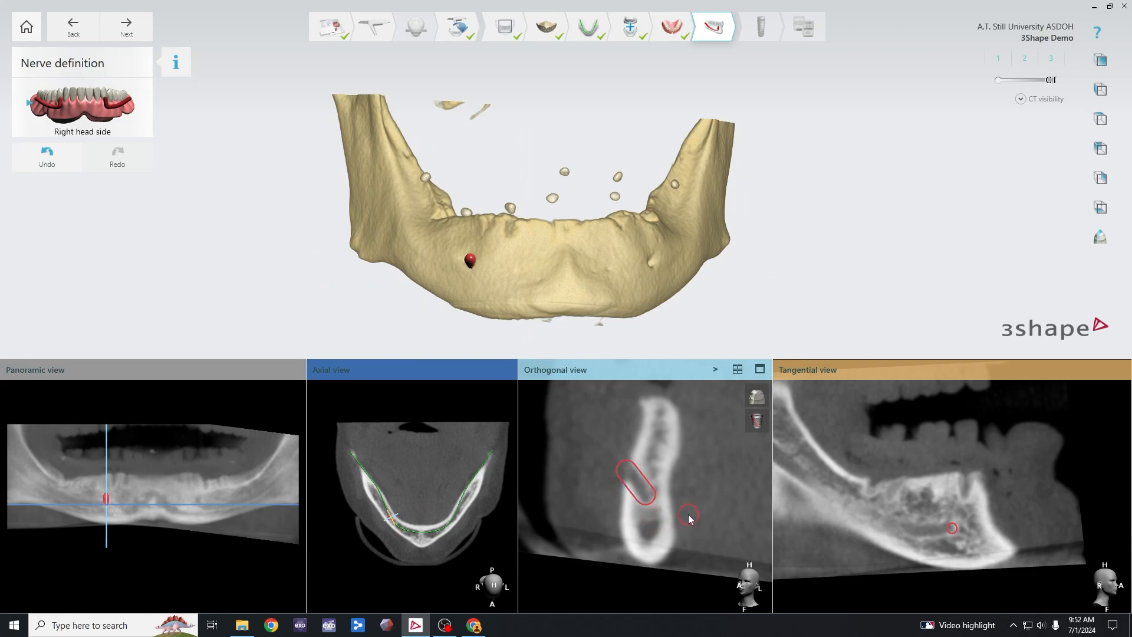
scroll(674, 509, down, 4)
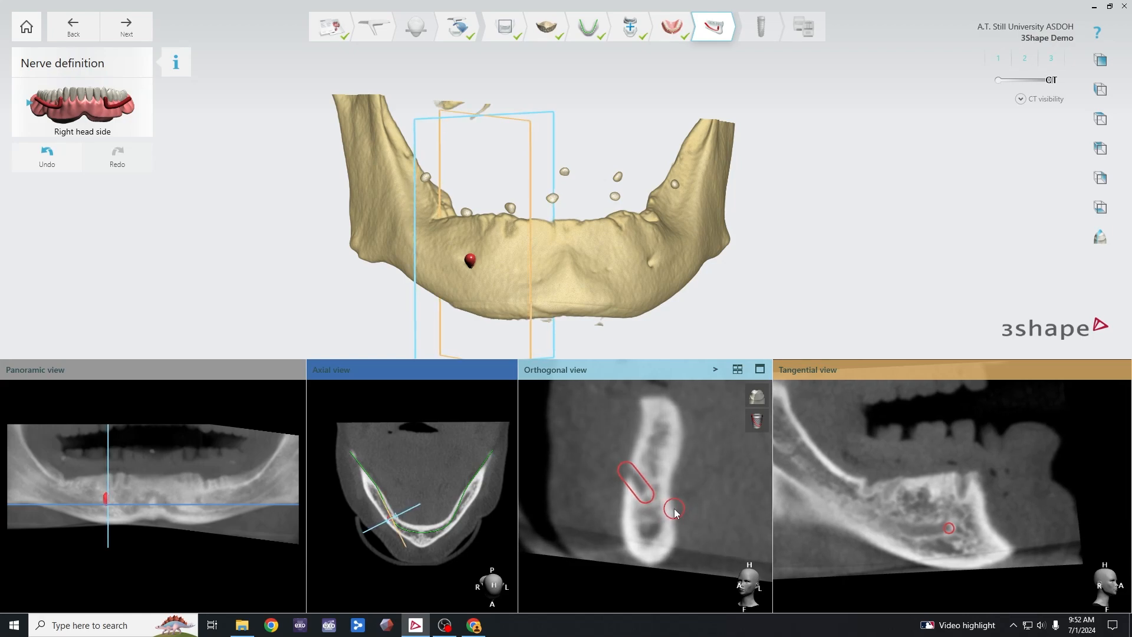
scroll(674, 508, down, 1)
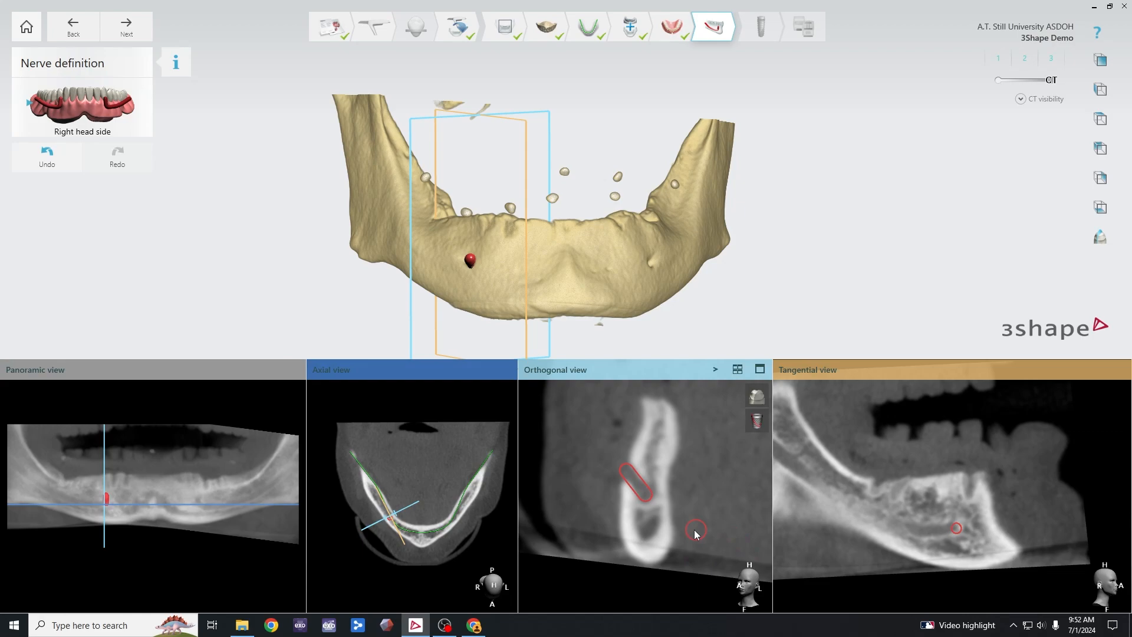
scroll(680, 531, up, 1)
scroll(680, 529, down, 4)
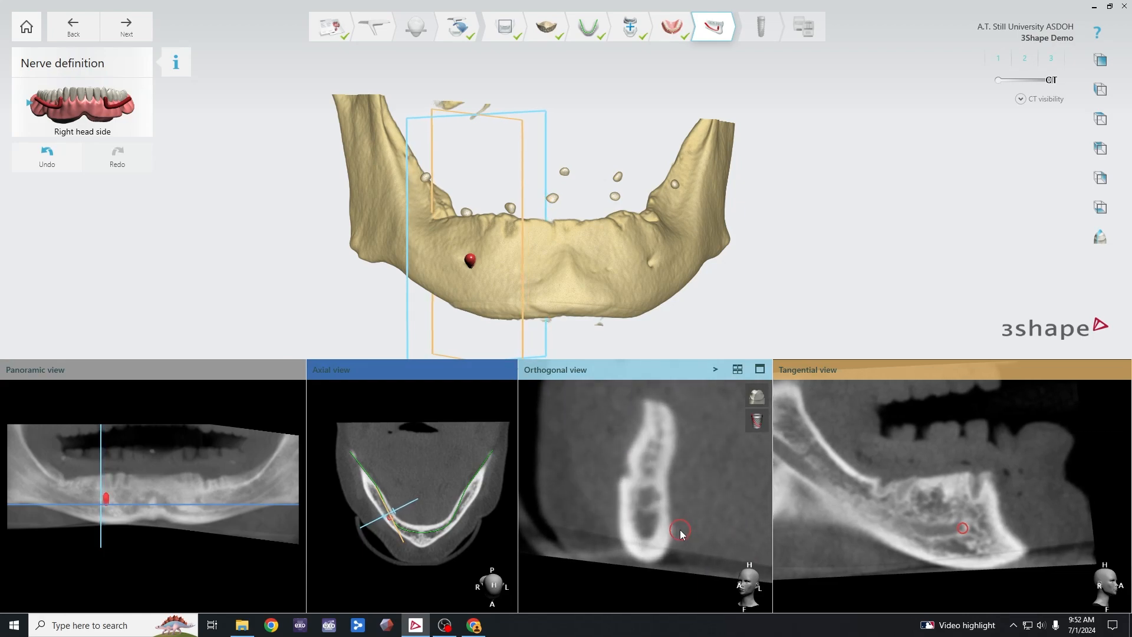
scroll(679, 530, down, 2)
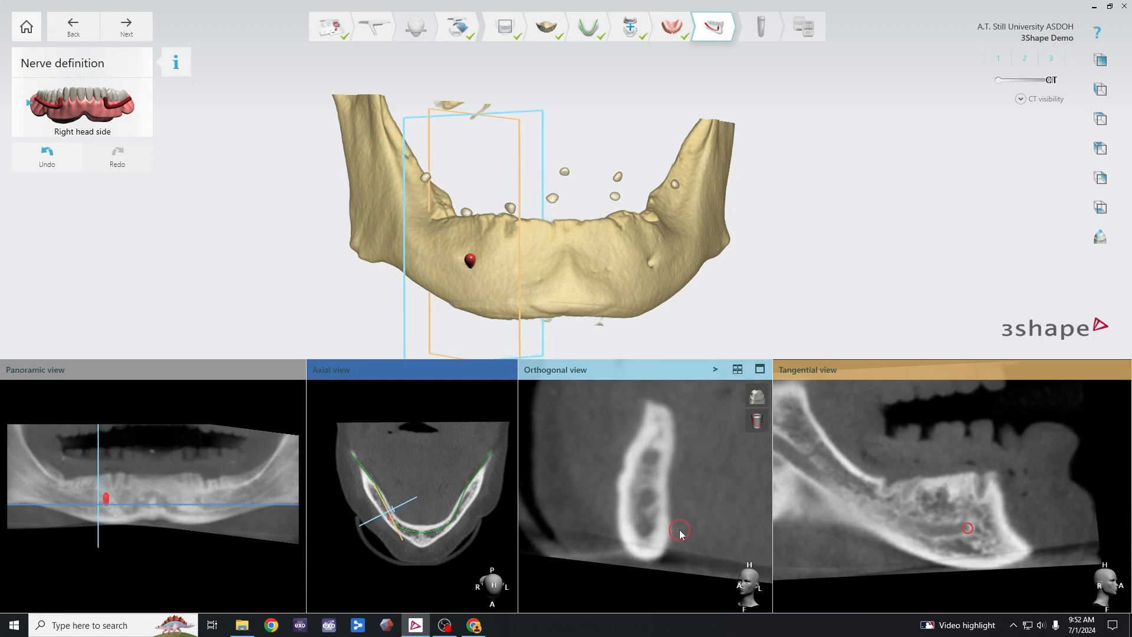
click(647, 499)
scroll(708, 509, down, 2)
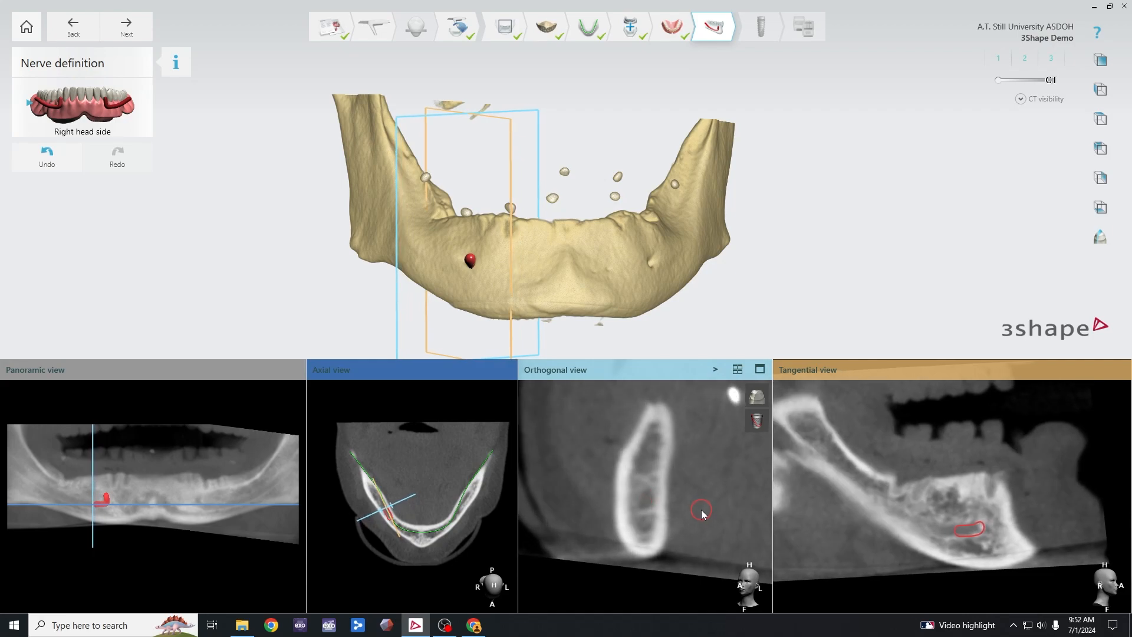
scroll(702, 514, down, 1)
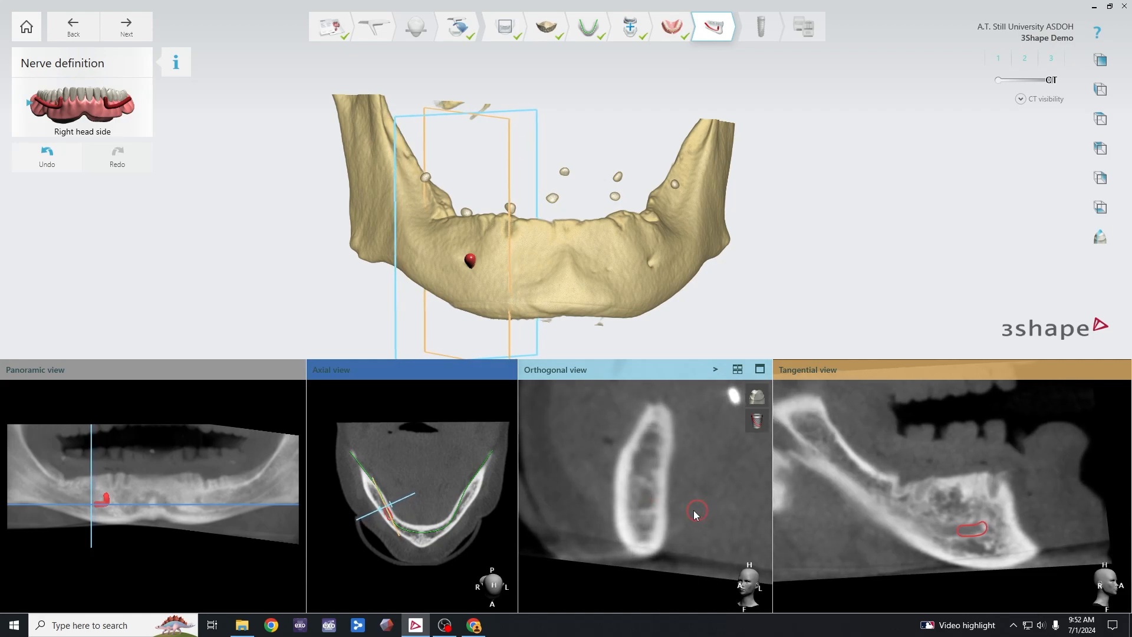
click(646, 501)
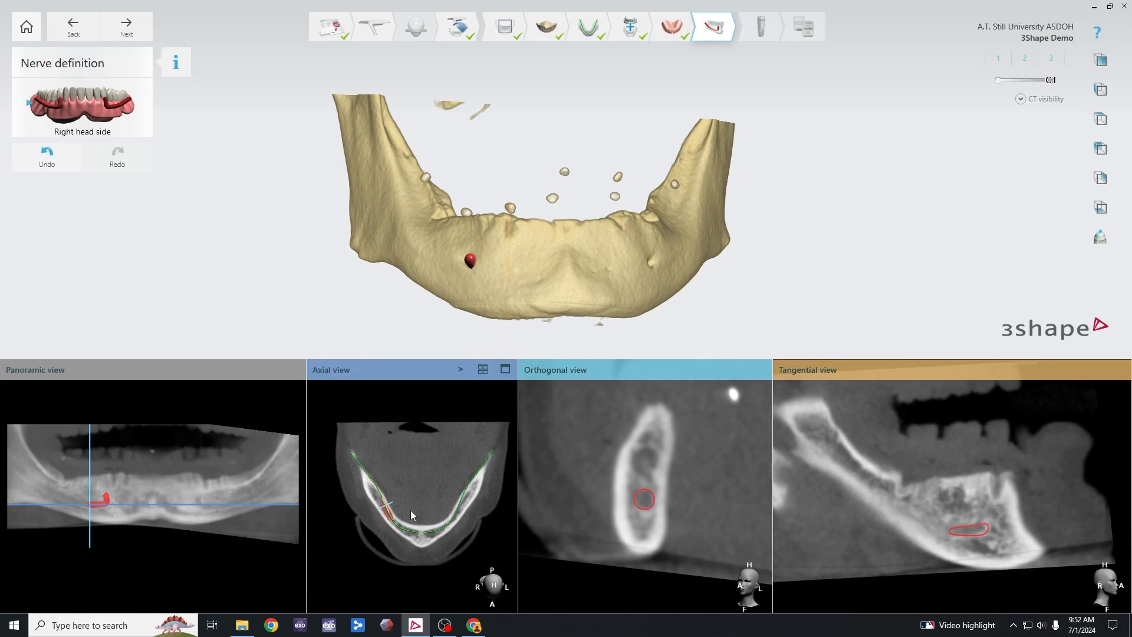
Extend the right nerve canal backward through the mandible toward the ramus.
scroll(390, 519, up, 2)
scroll(389, 519, up, 2)
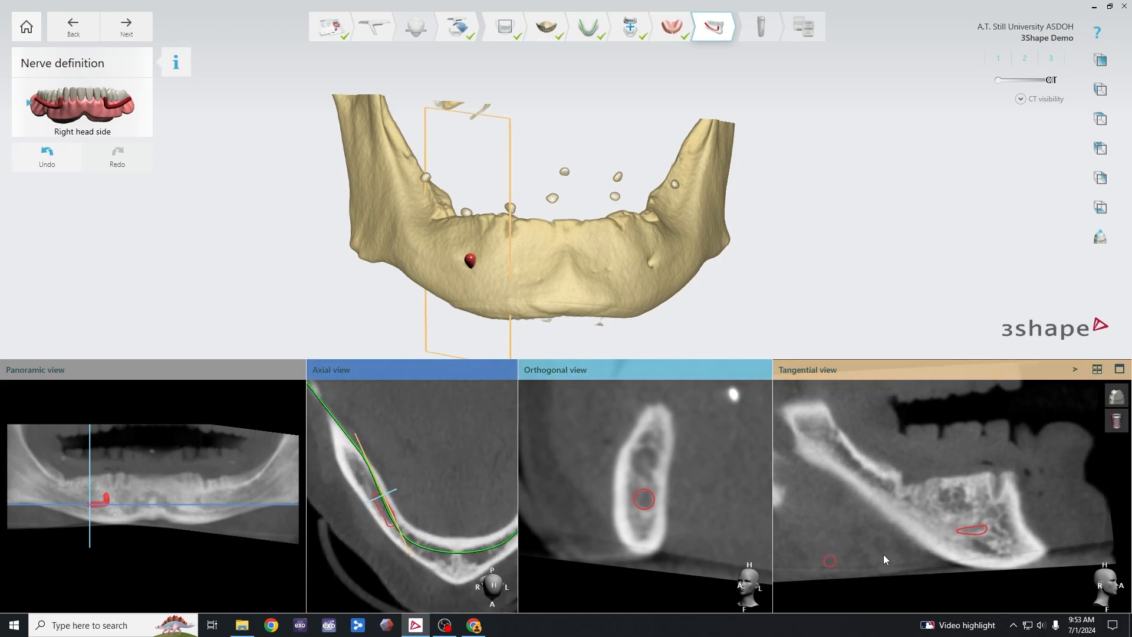
scroll(930, 509, down, 3)
scroll(931, 510, down, 5)
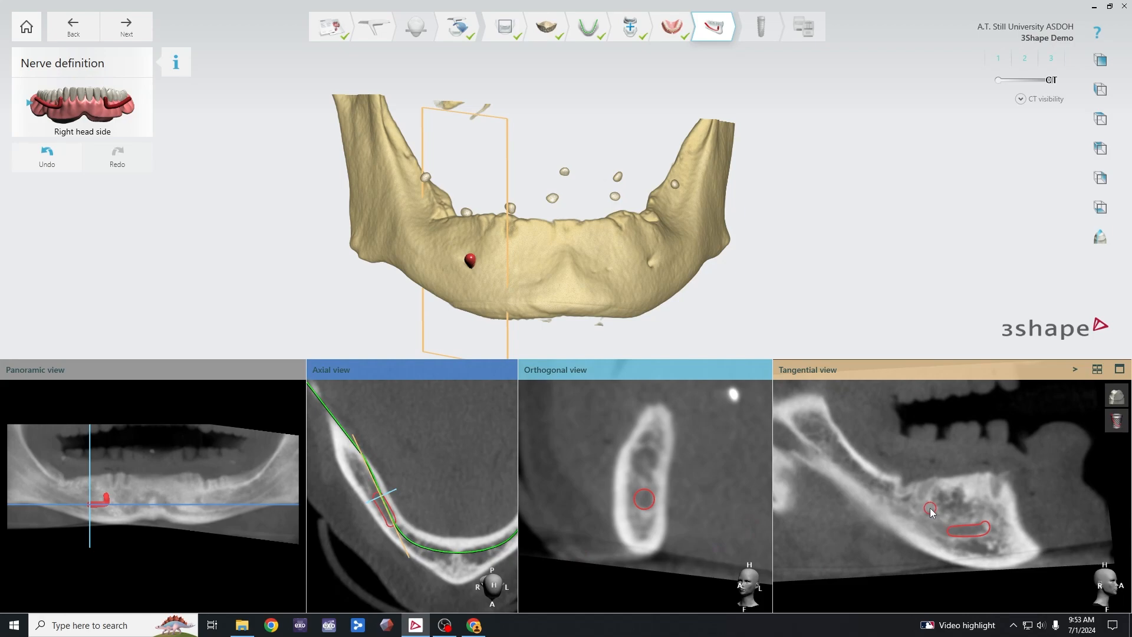
scroll(930, 510, down, 4)
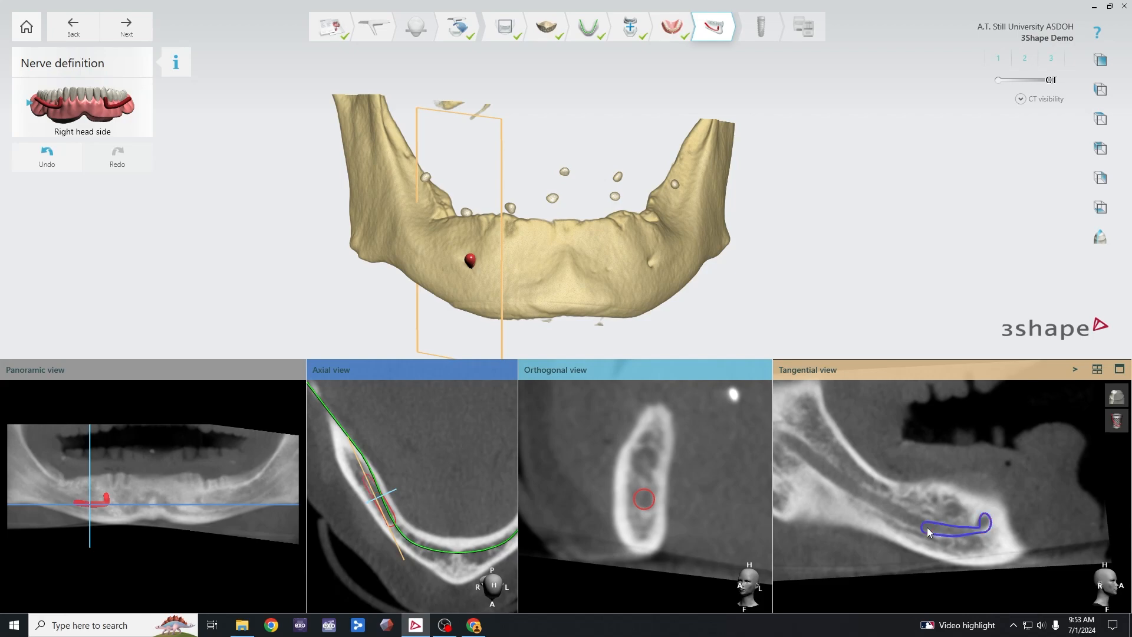
click(883, 511)
click(832, 475)
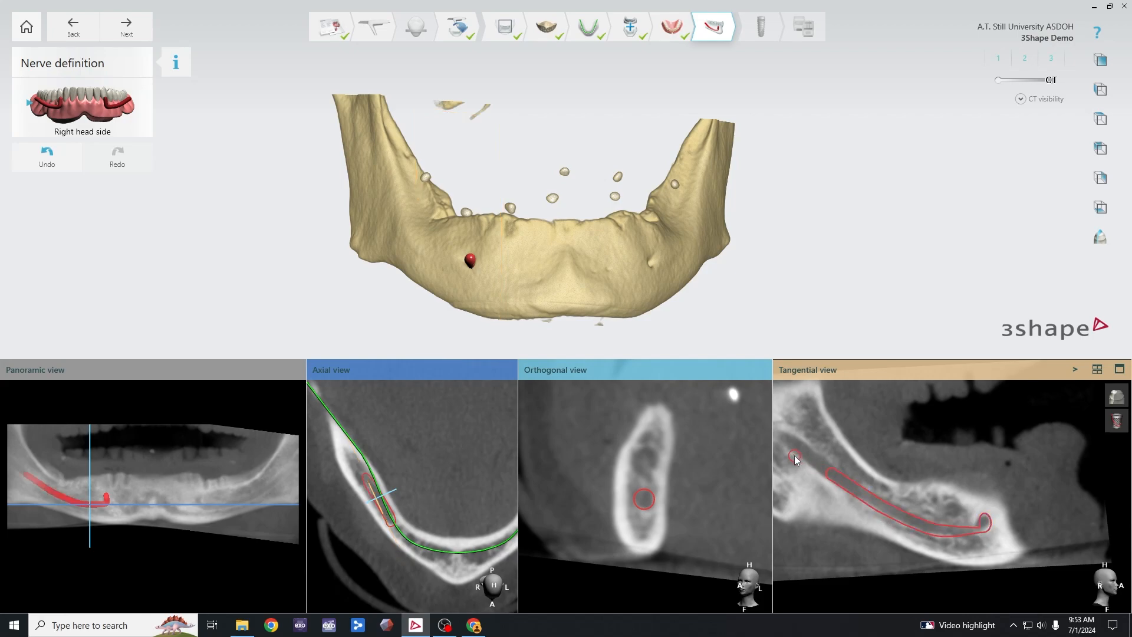
click(804, 460)
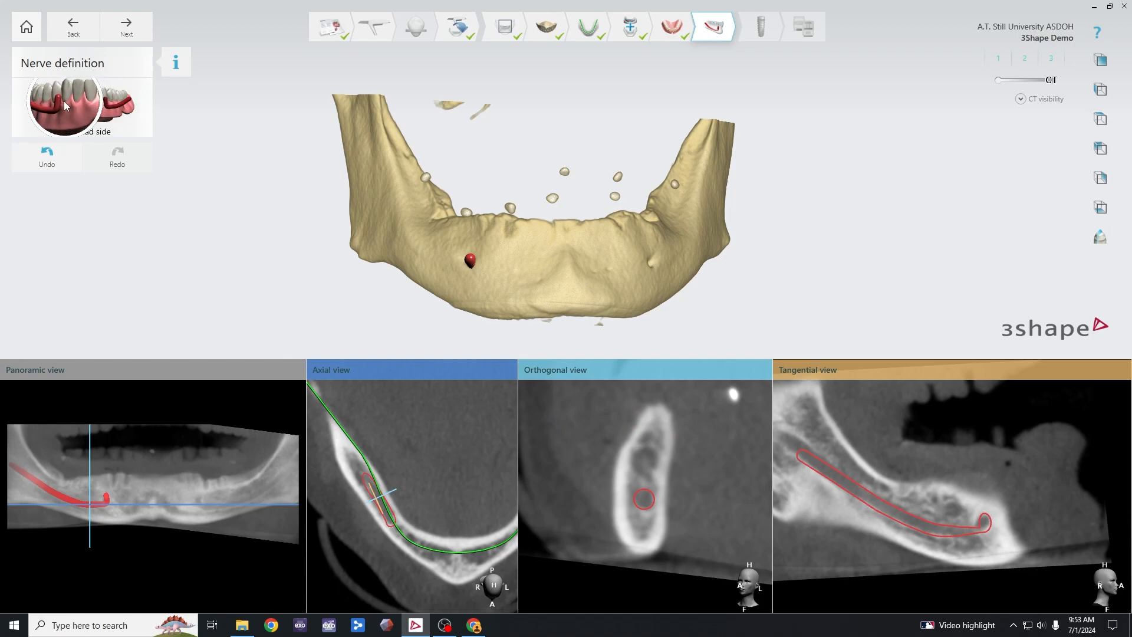
Trace the left nerve canal from the foramen back toward the ramus, then advance to Implant planning.
click(96, 110)
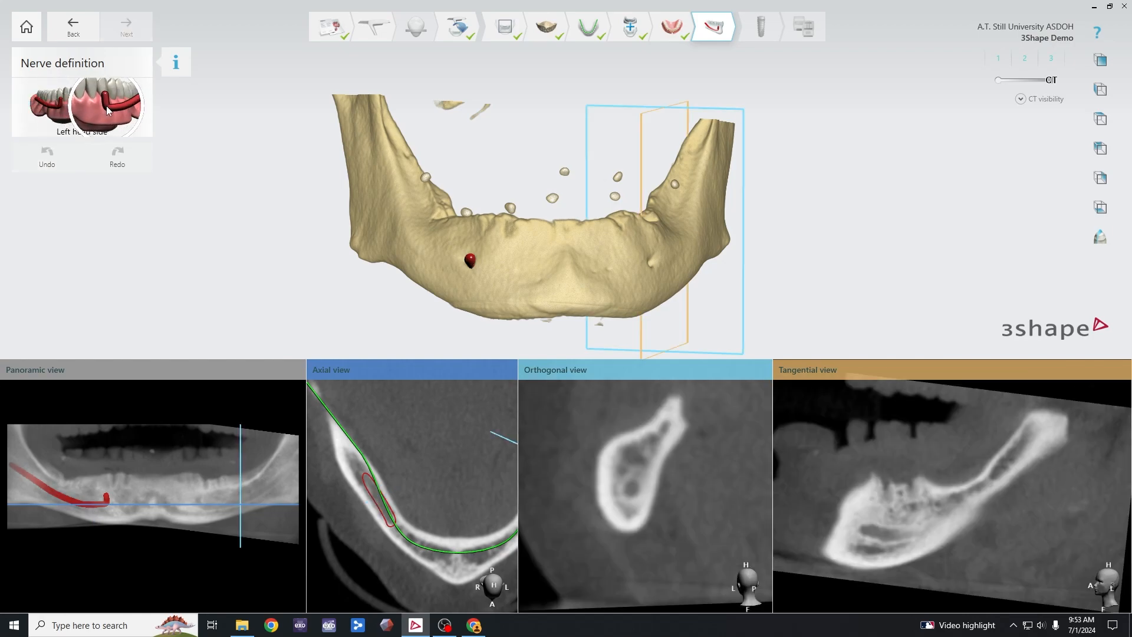
drag(244, 508, 198, 501)
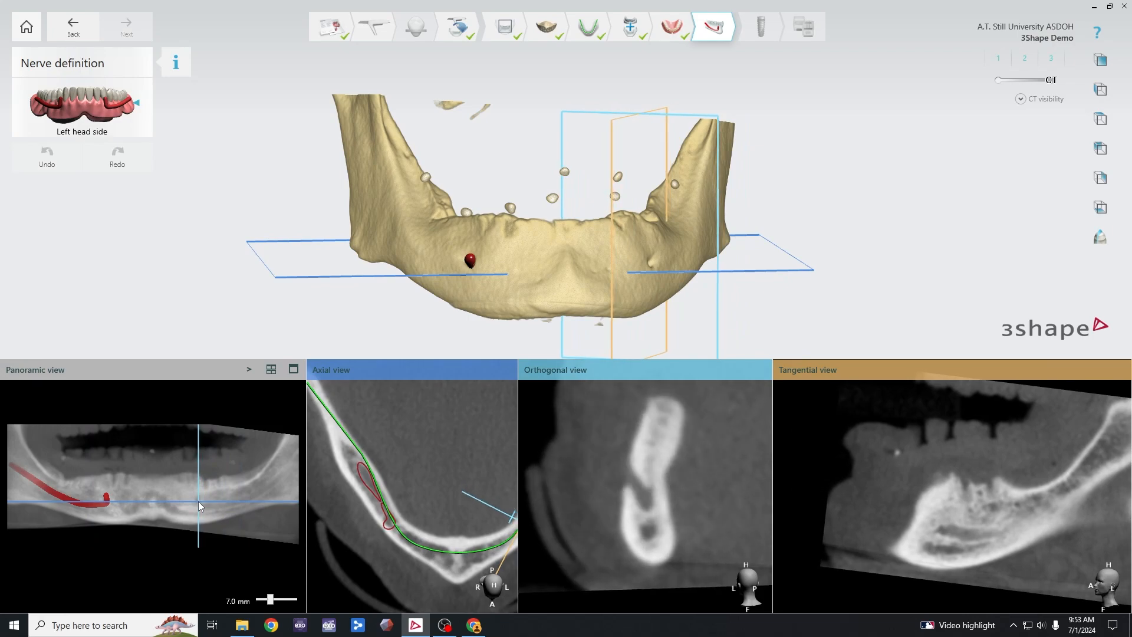
click(620, 471)
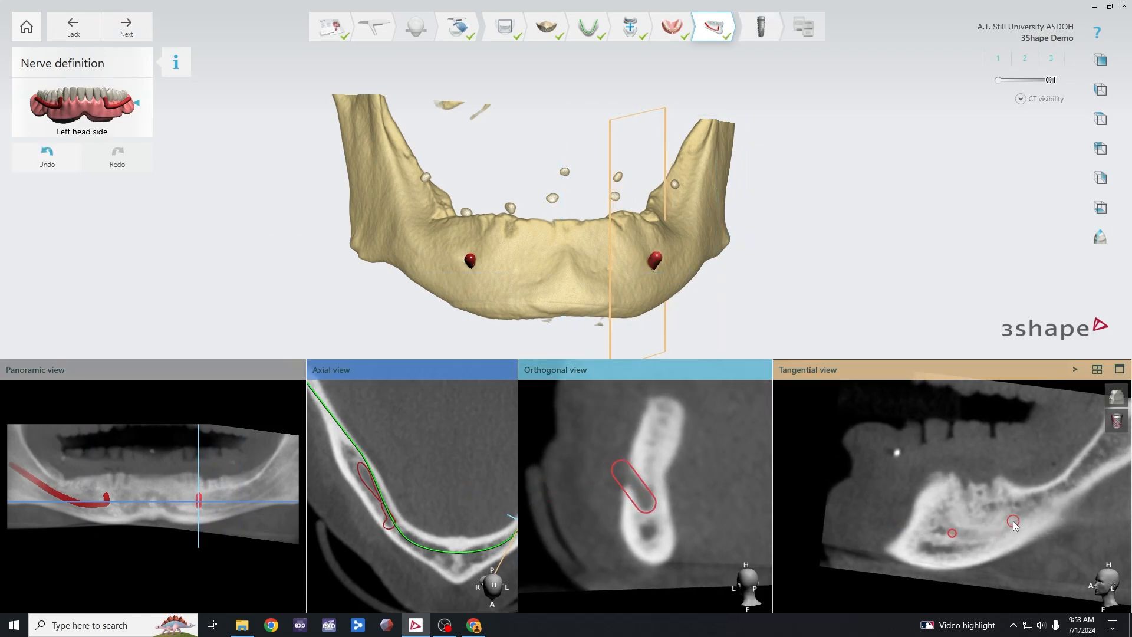
scroll(1013, 525, down, 7)
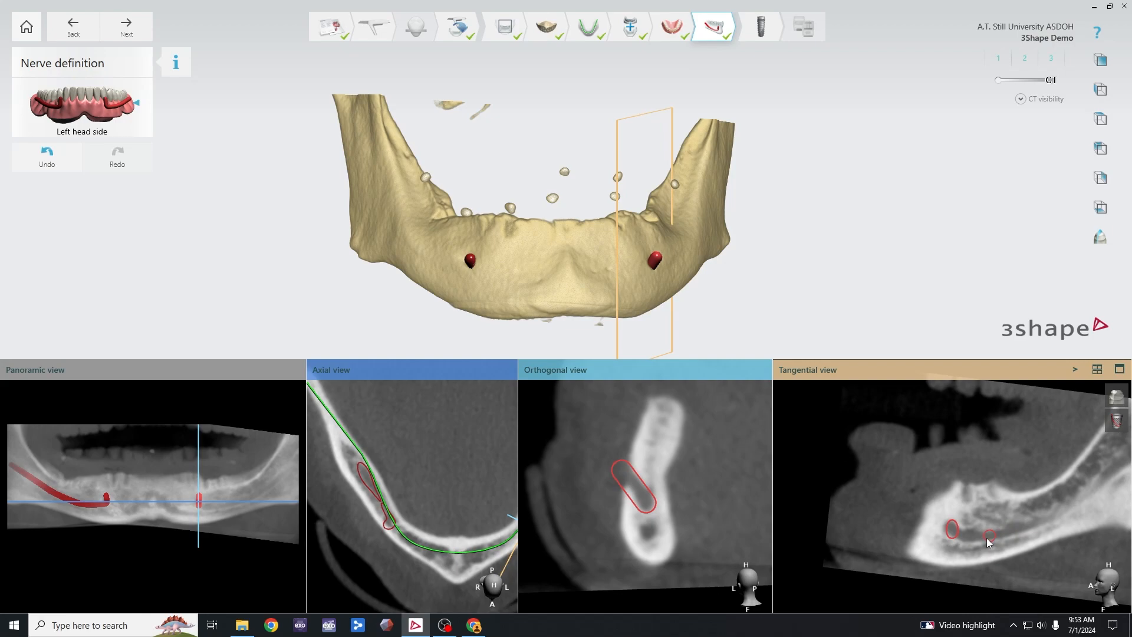
click(988, 543)
click(1024, 526)
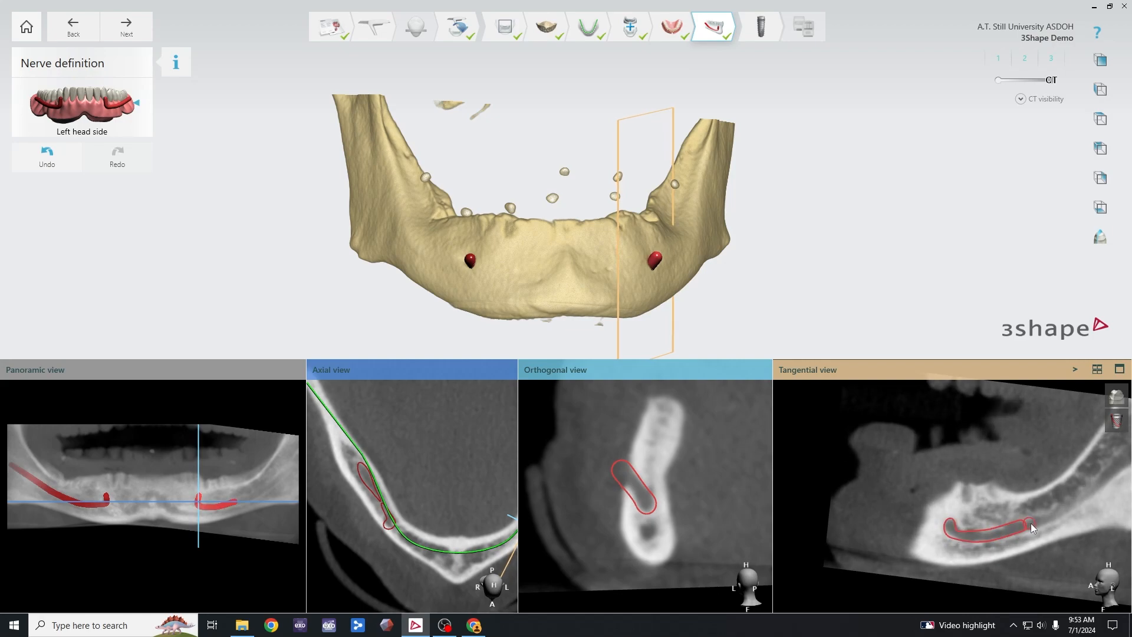
click(1055, 520)
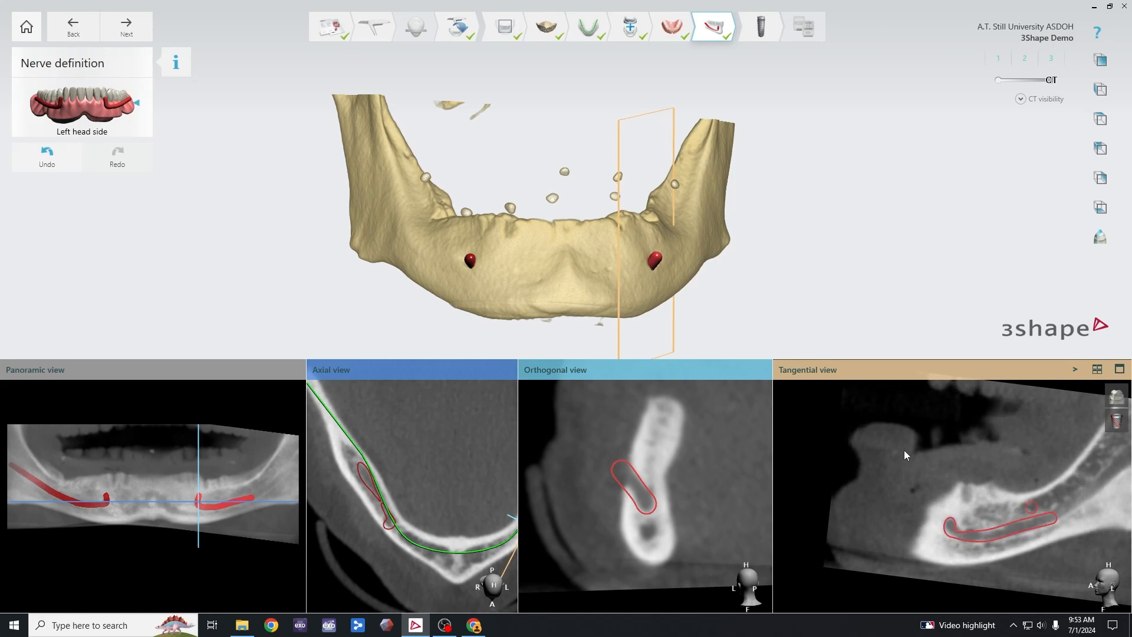
click(128, 29)
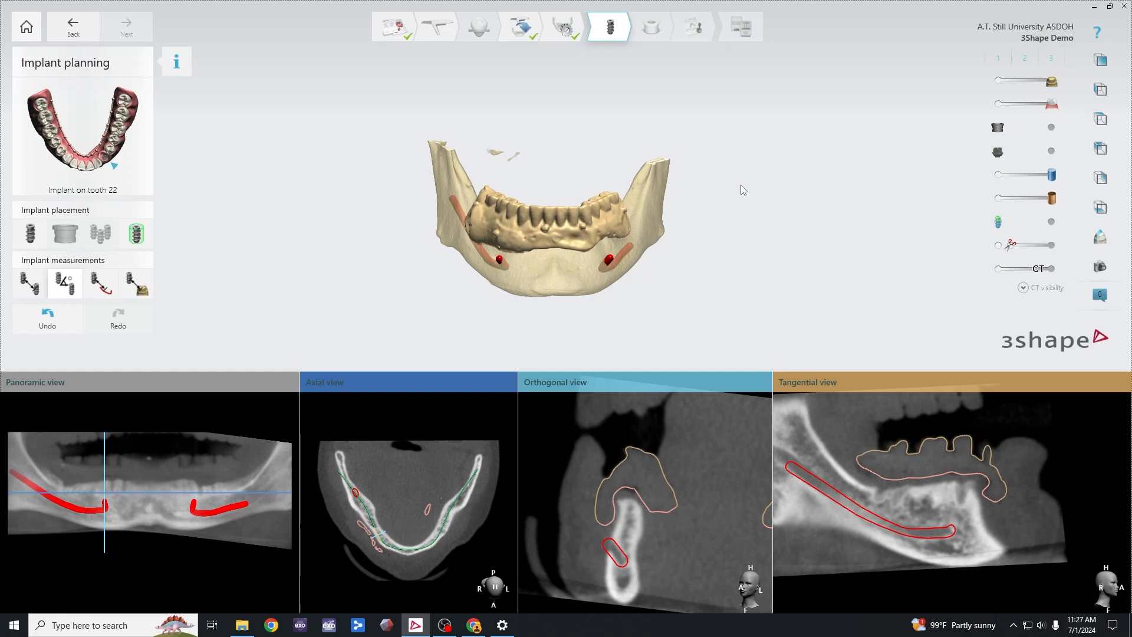
right_drag(740, 185, 697, 226)
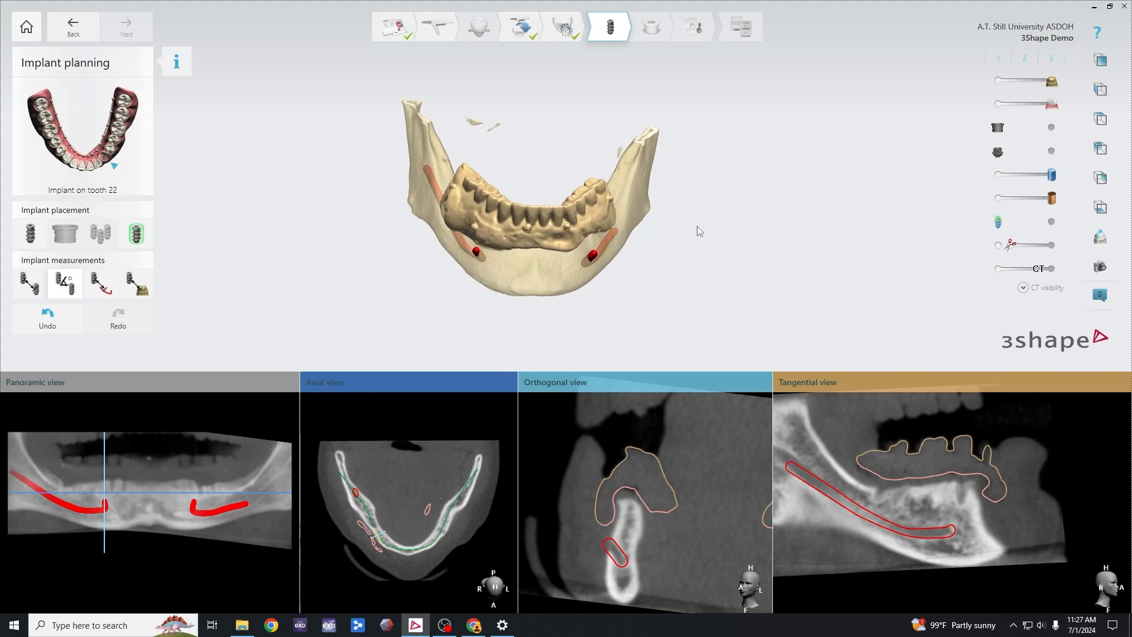
scroll(698, 225, up, 2)
scroll(698, 225, down, 3)
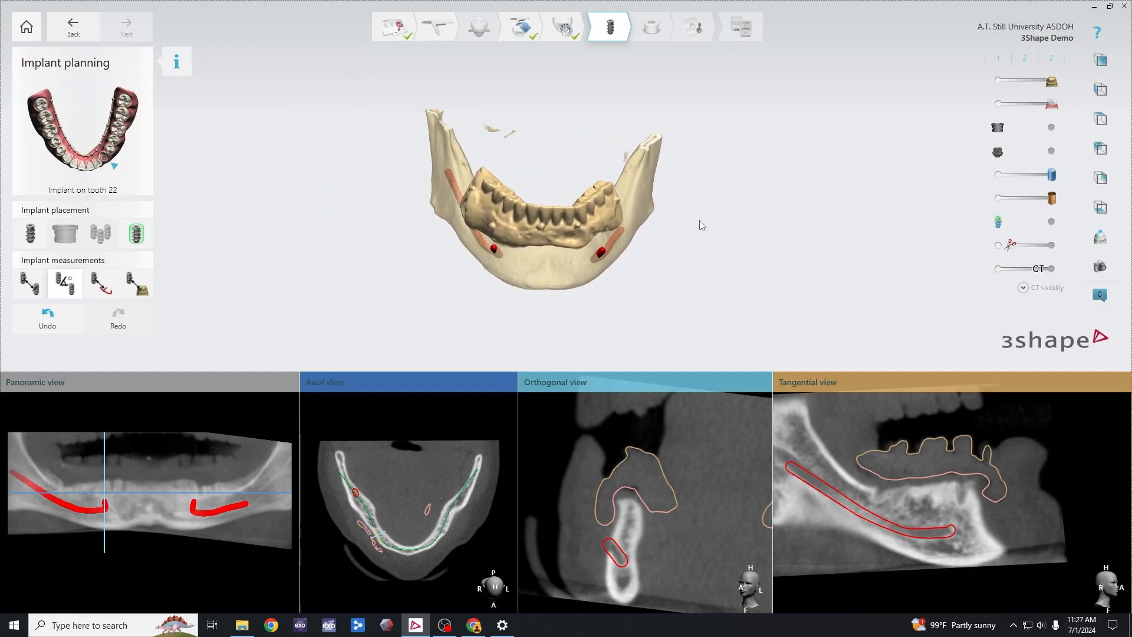
scroll(699, 217, up, 3)
scroll(699, 217, down, 2)
scroll(700, 217, up, 3)
scroll(699, 217, down, 3)
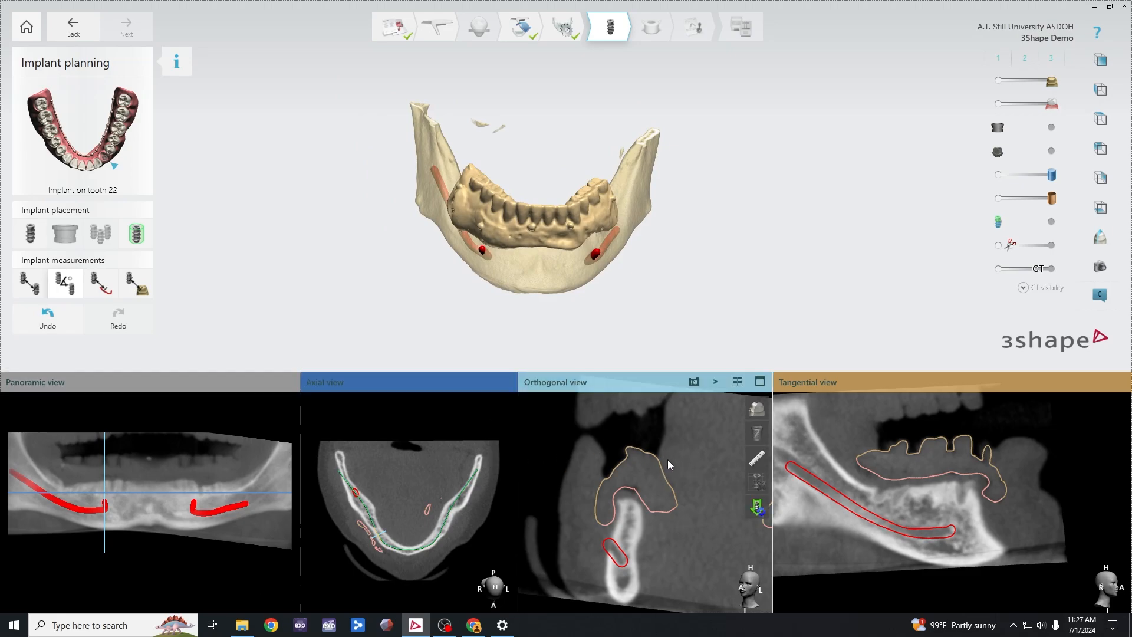
scroll(668, 459, down, 4)
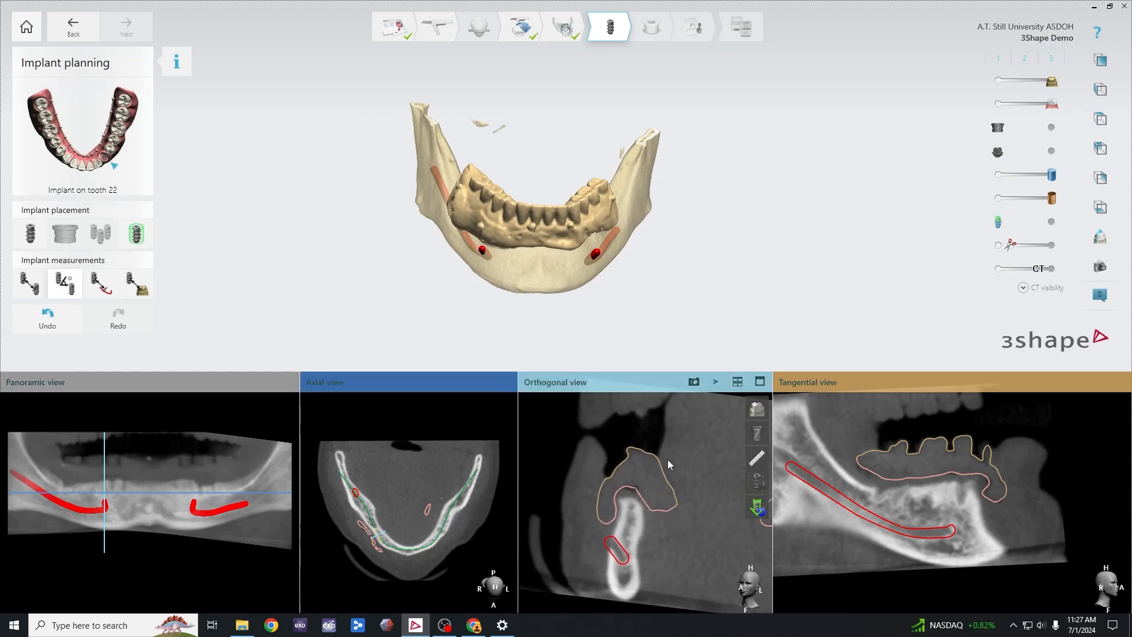
scroll(668, 458, down, 5)
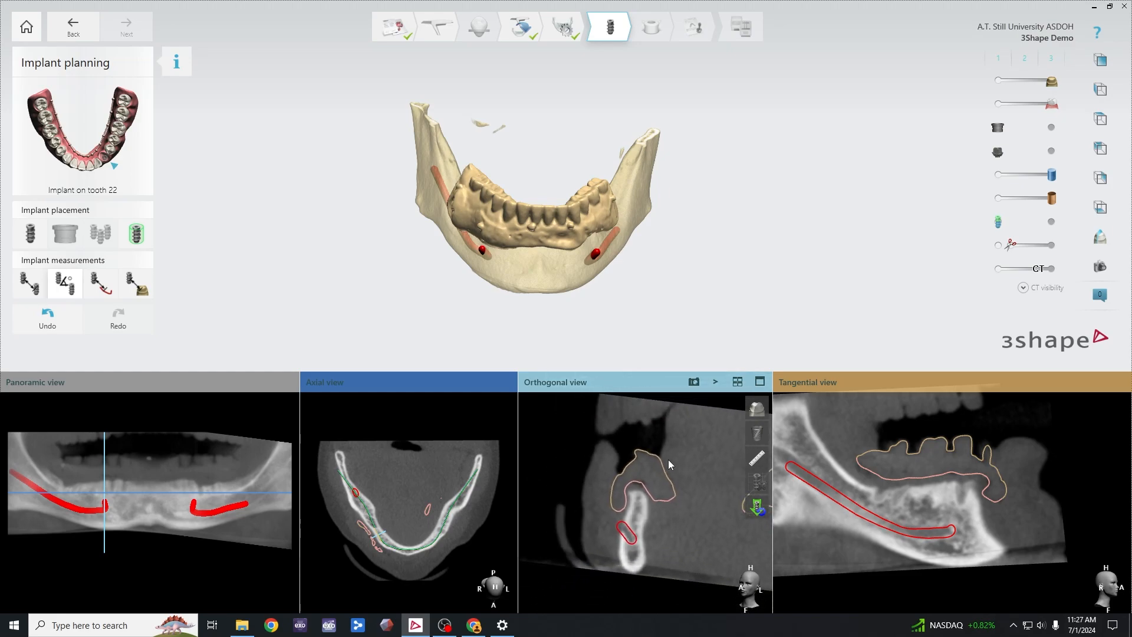
scroll(667, 459, down, 5)
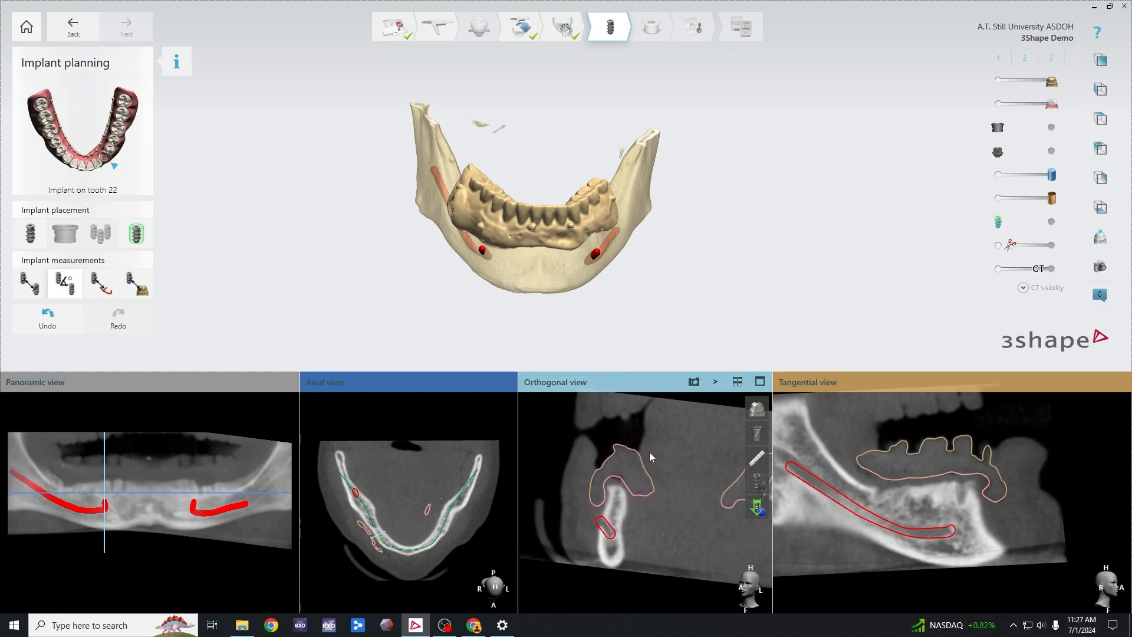
scroll(650, 457, down, 1)
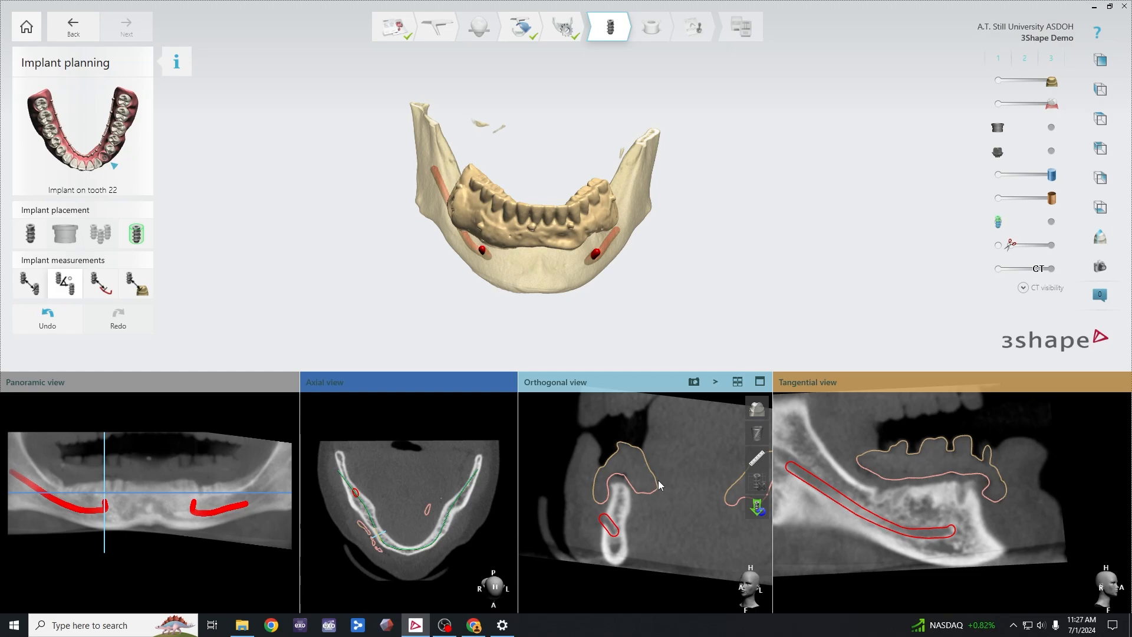
scroll(657, 480, down, 3)
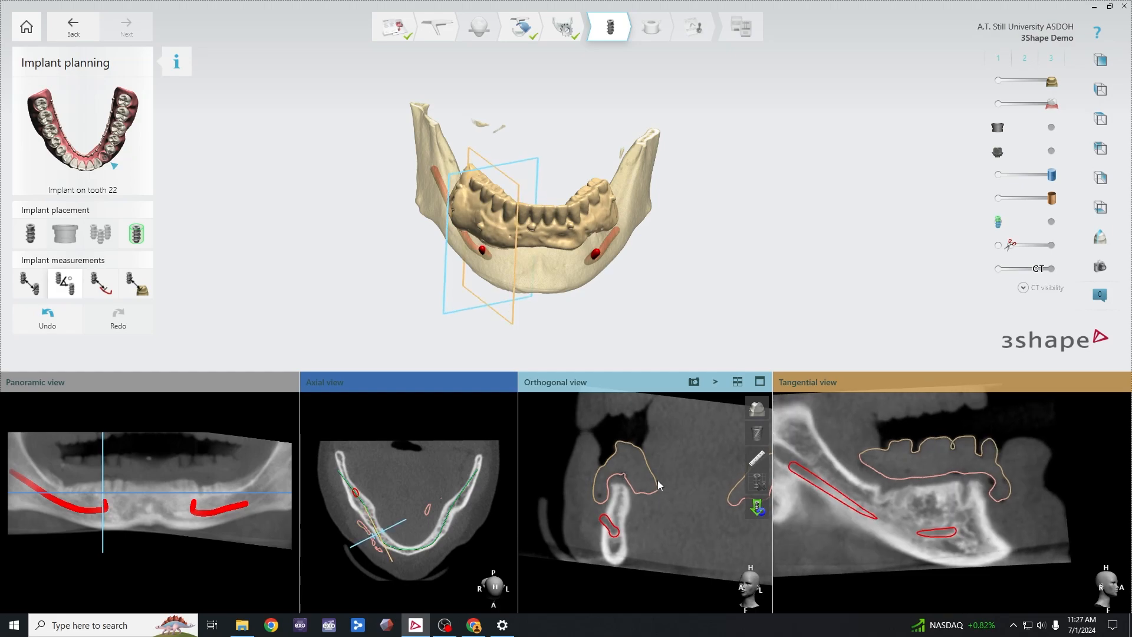
scroll(657, 480, up, 4)
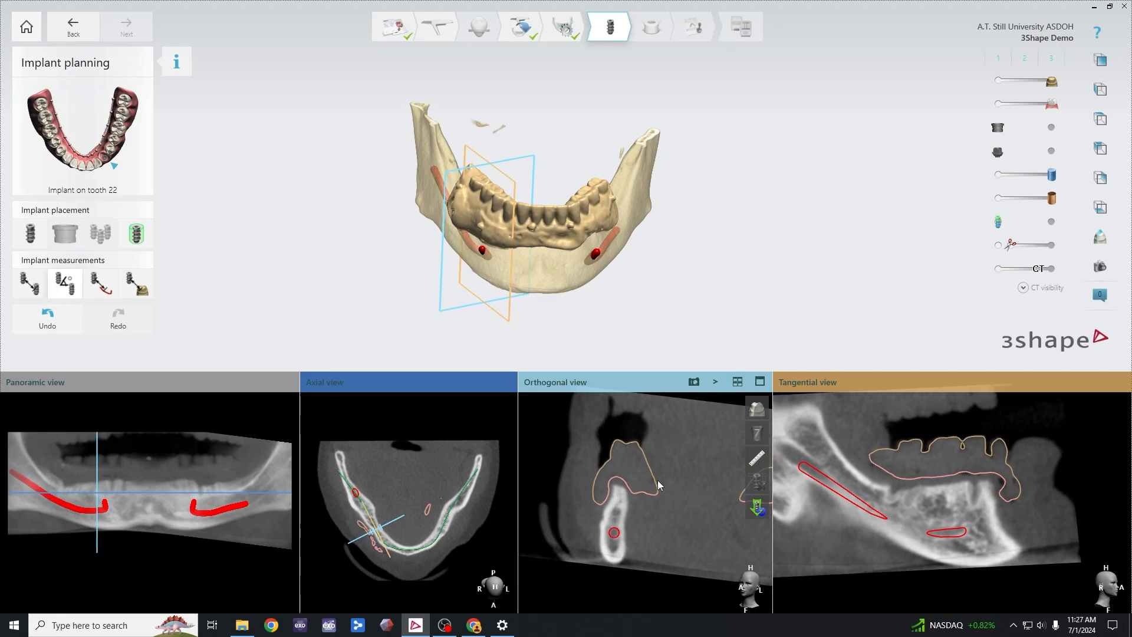
scroll(657, 480, up, 5)
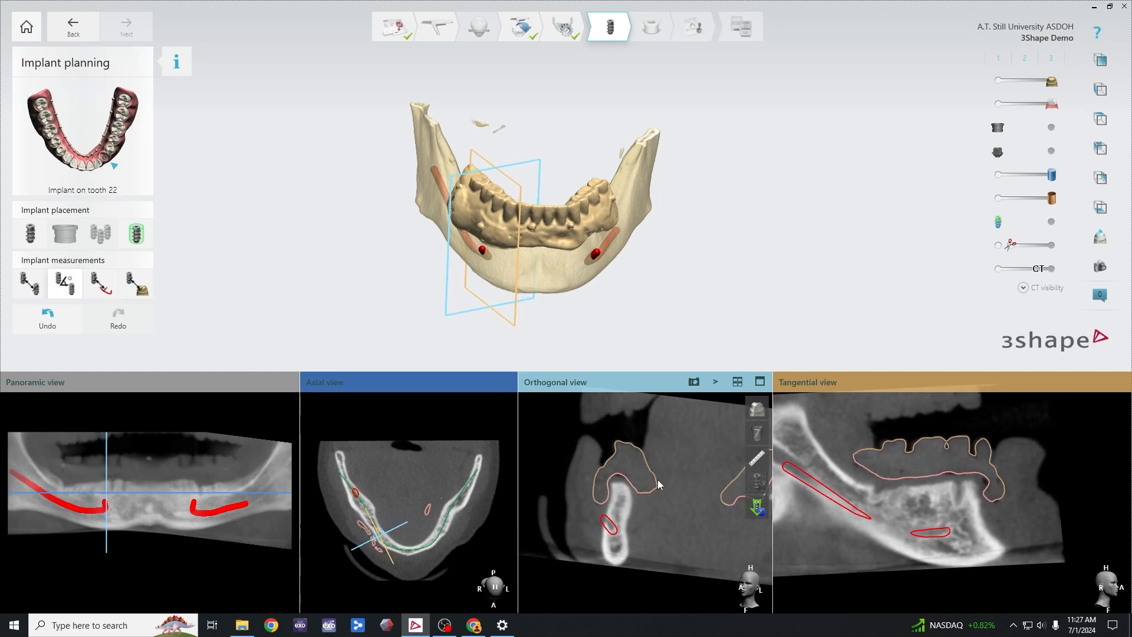
scroll(657, 480, up, 5)
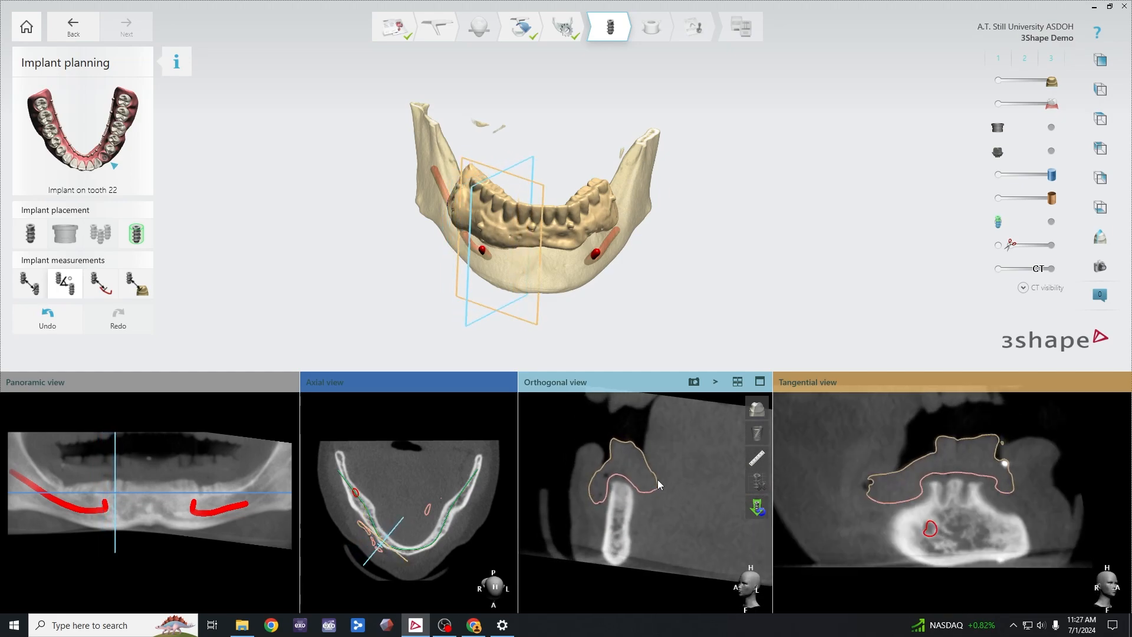
scroll(658, 478, up, 2)
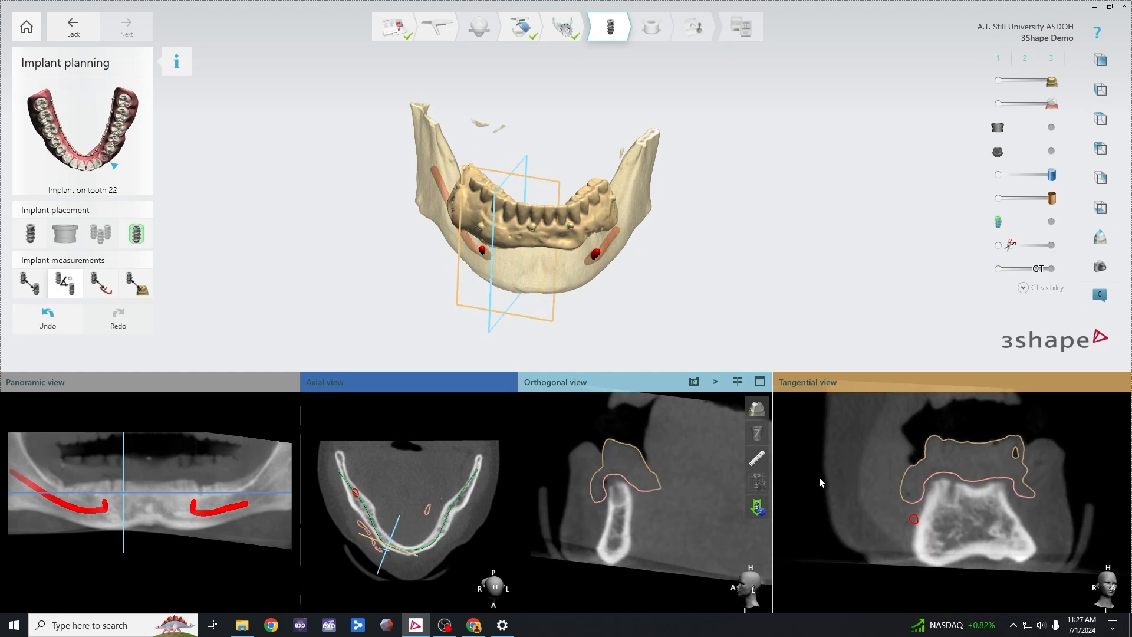
scroll(902, 494, up, 5)
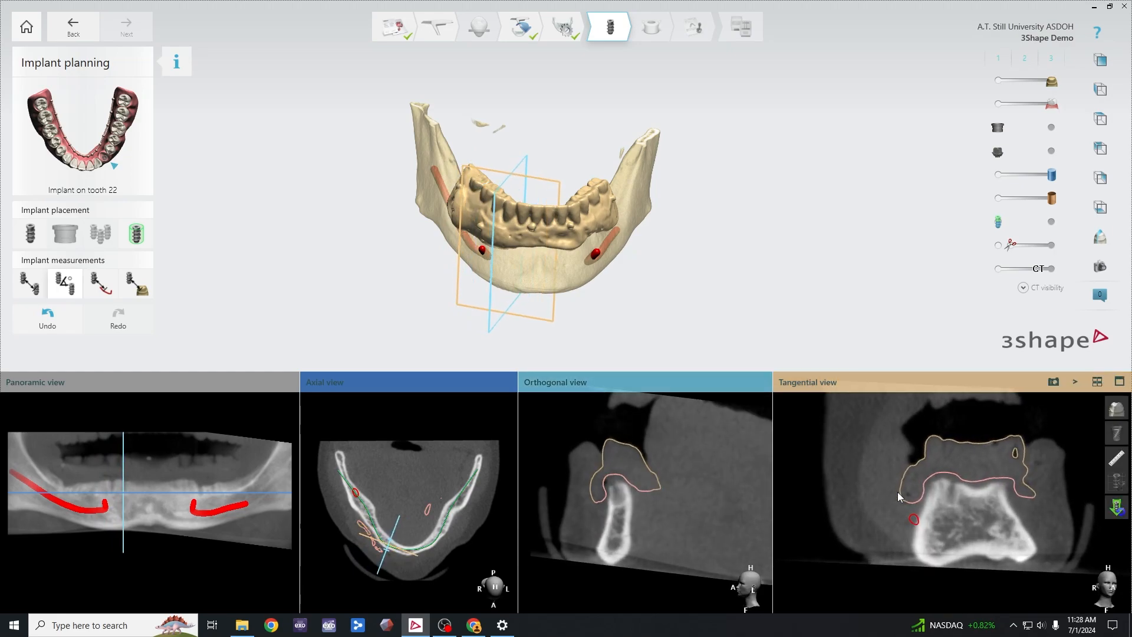
scroll(901, 496, up, 3)
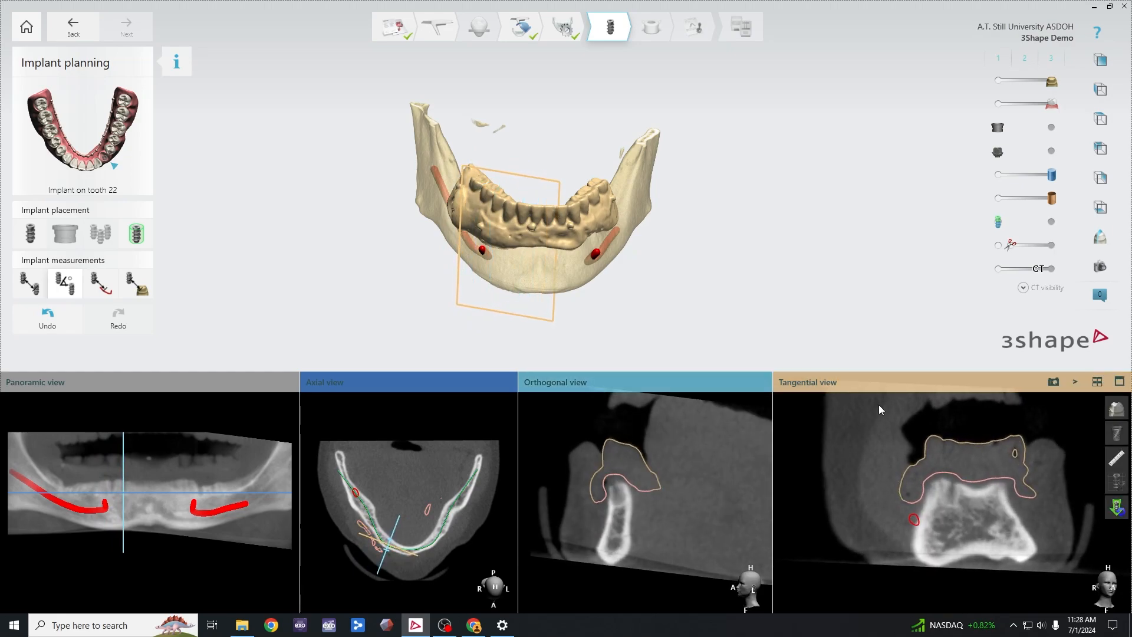
Adjust the denture scan's visibility slider, then rotate and zoom the jaw to view the denture over it.
mouse_move(781, 230)
right_down()
mouse_move(831, 225)
mouse_move(789, 241)
right_up()
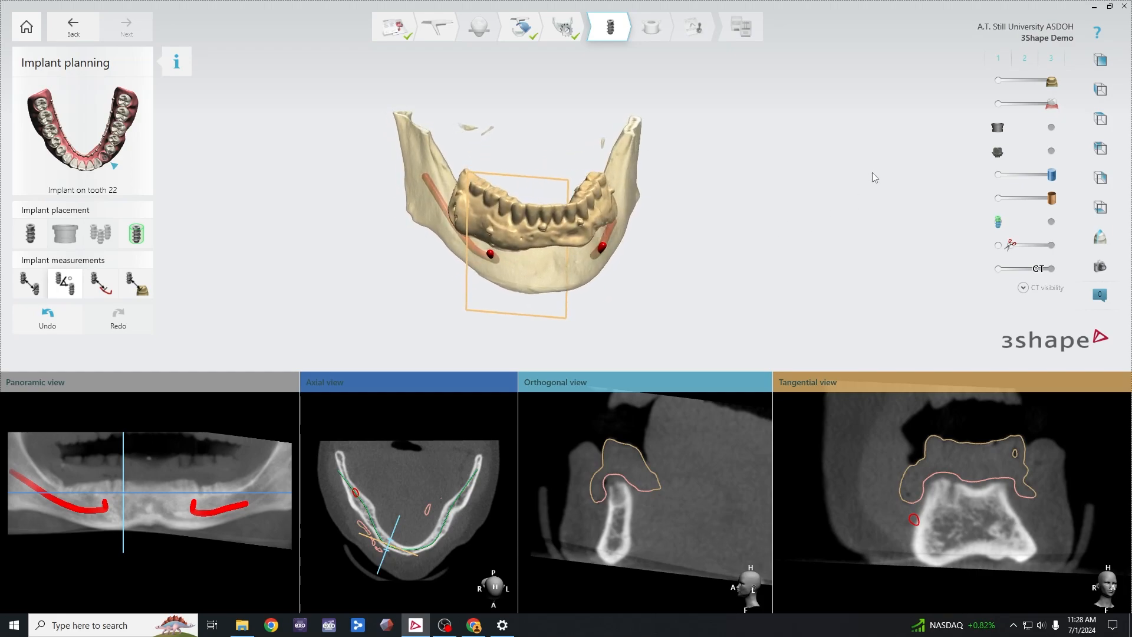
drag(1052, 88, 1006, 83)
click(1052, 105)
right_drag(684, 260, 670, 232)
scroll(580, 268, up, 3)
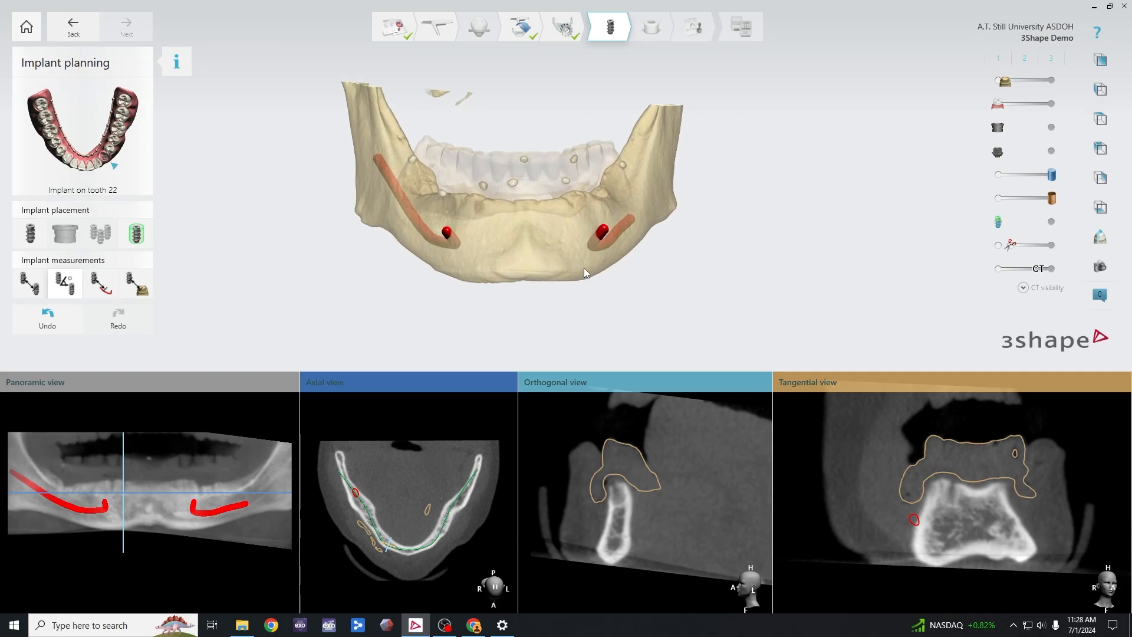
right_drag(674, 250, 682, 276)
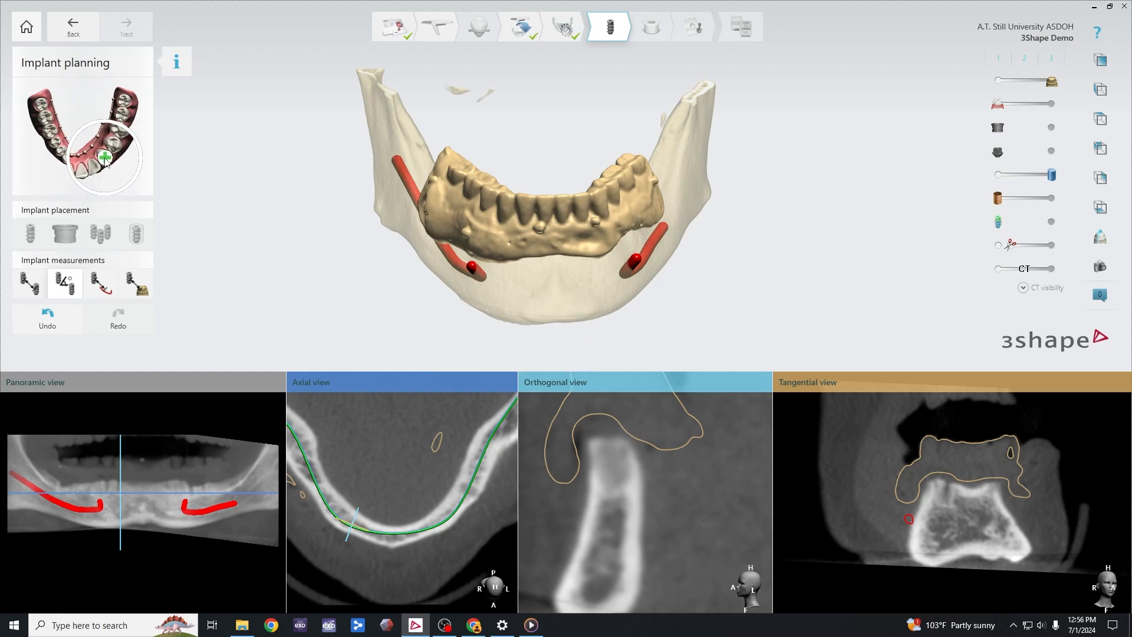
Pick a Straumann Bone Level Tapered RC 4.1 × 10 mm implant for tooth 22 from the catalogue.
click(105, 158)
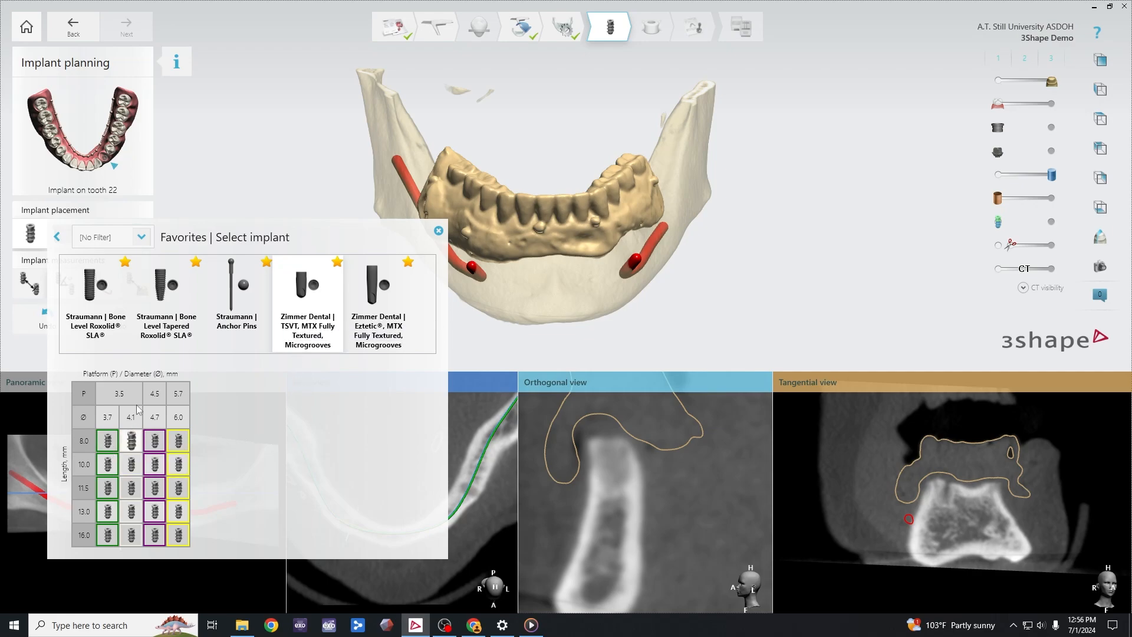
click(166, 339)
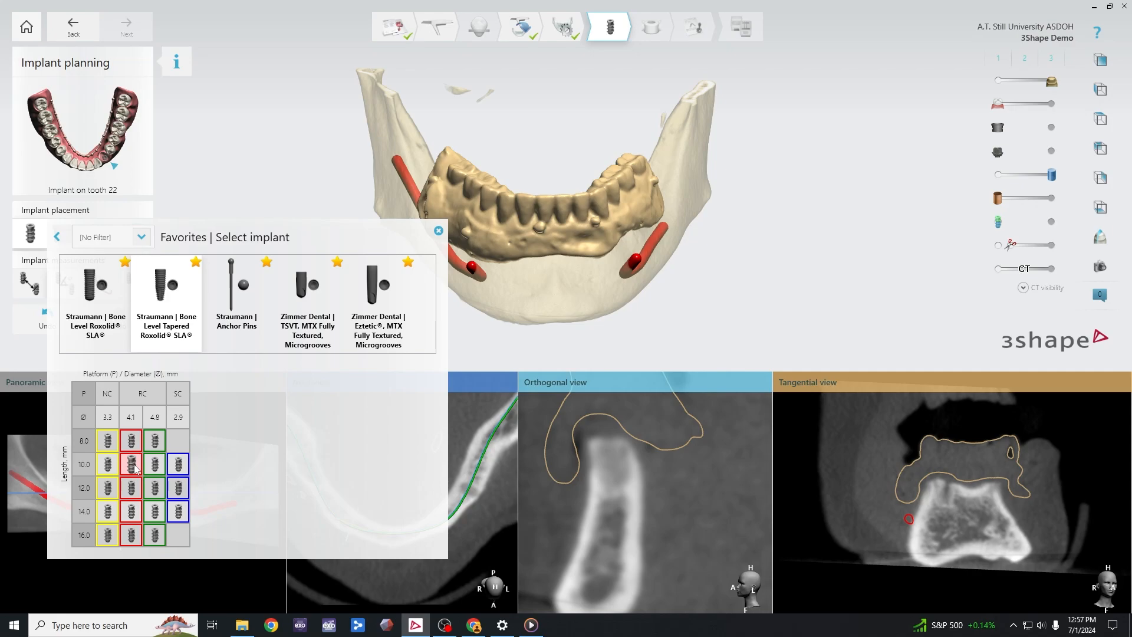
mouse_move(135, 469)
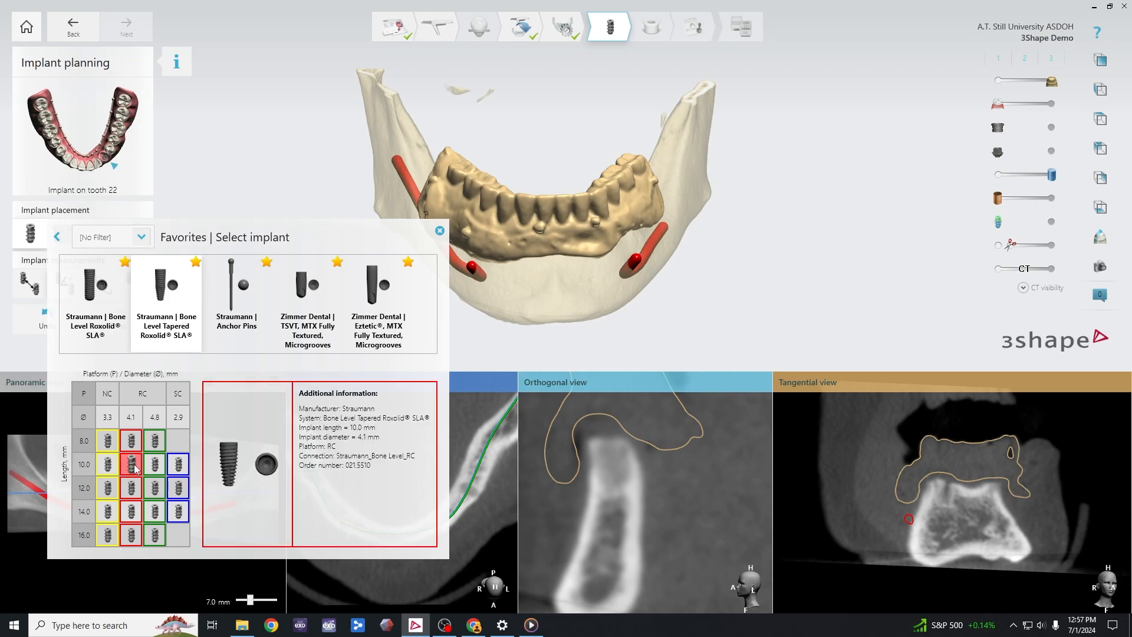
click(439, 230)
right_drag(711, 300, 616, 254)
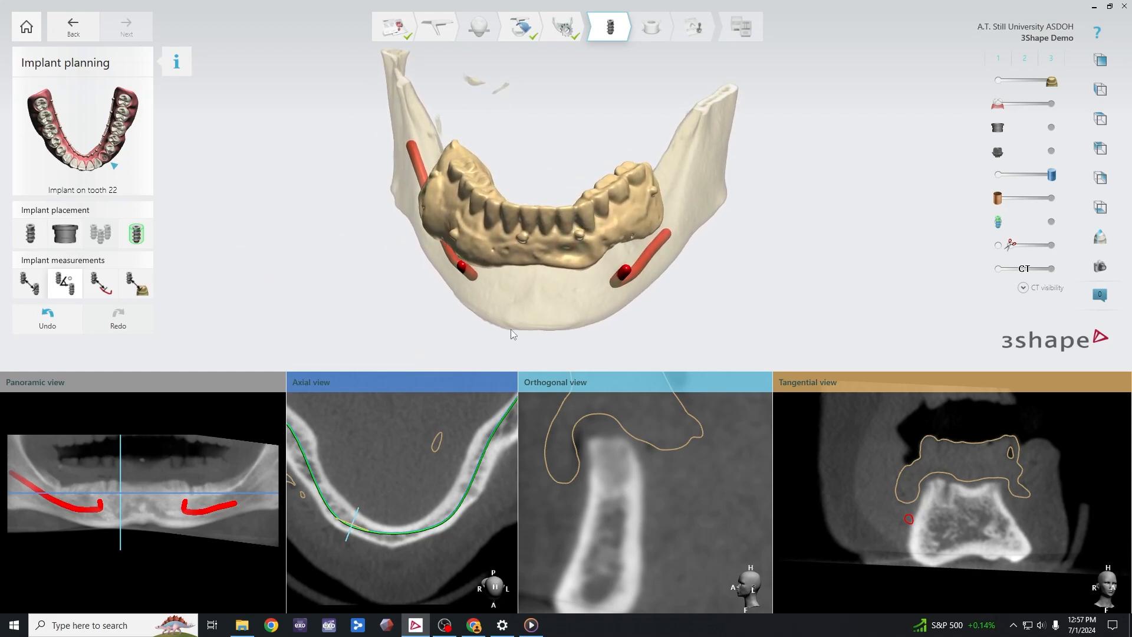
Move the cross-section to the front midline and drop implant 22 deep into the anterior bone.
drag(121, 507, 174, 504)
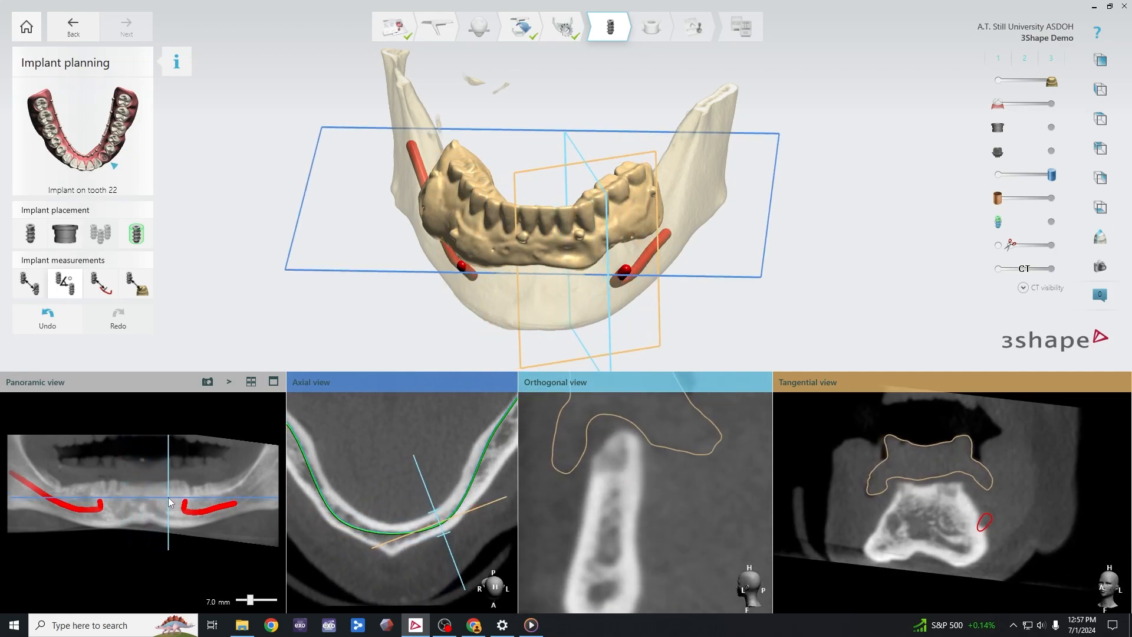
click(668, 494)
scroll(664, 492, down, 4)
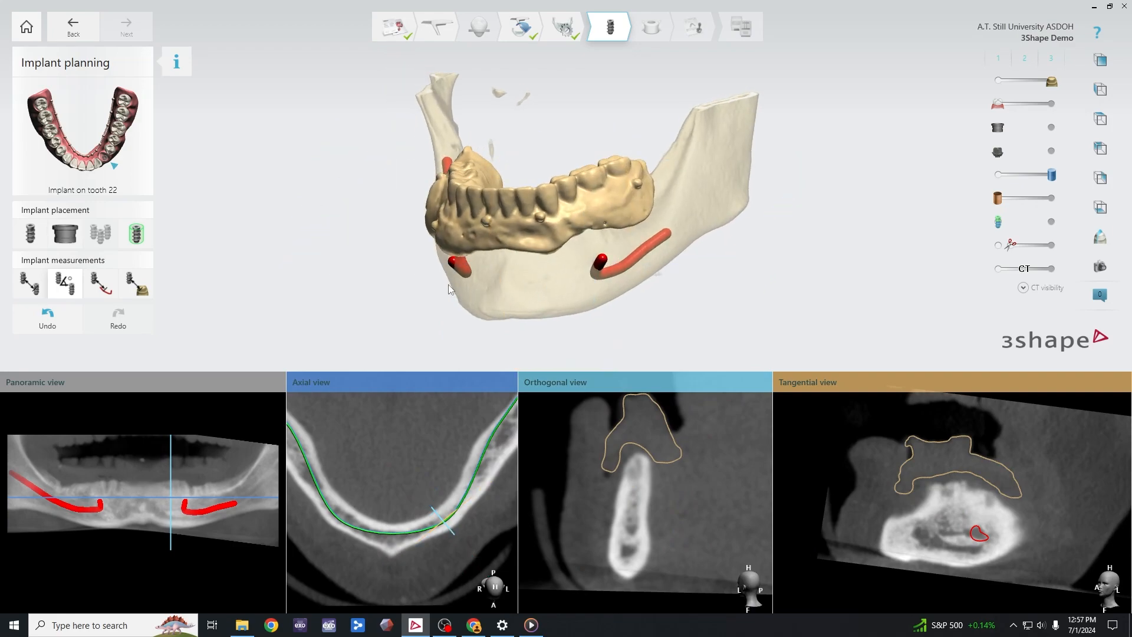
drag(172, 498, 162, 500)
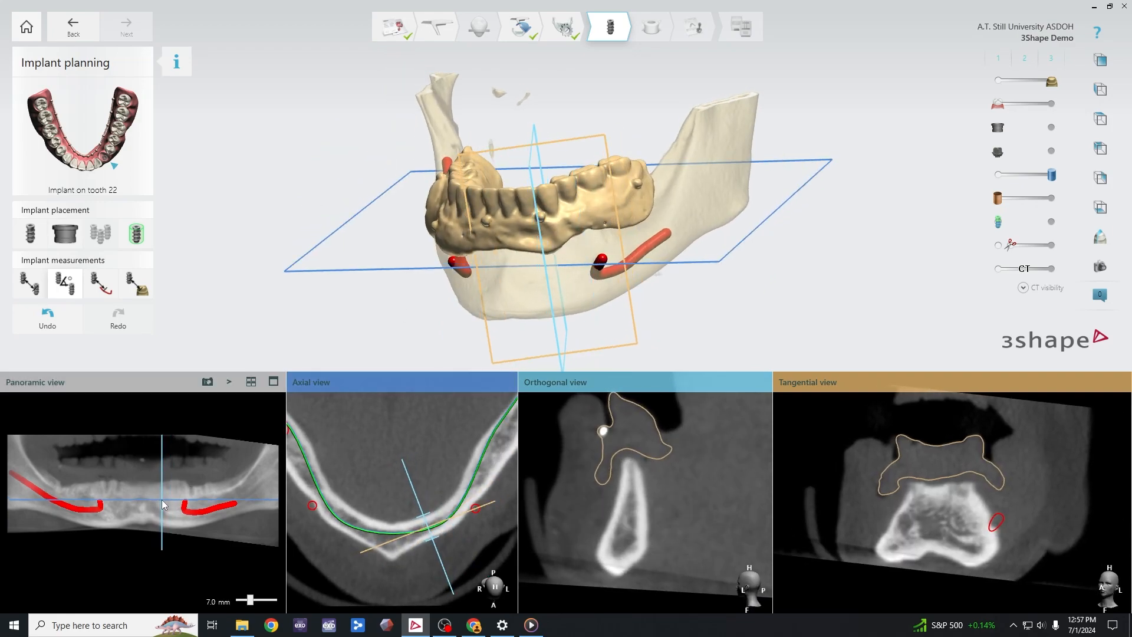
click(609, 468)
drag(609, 468, 631, 539)
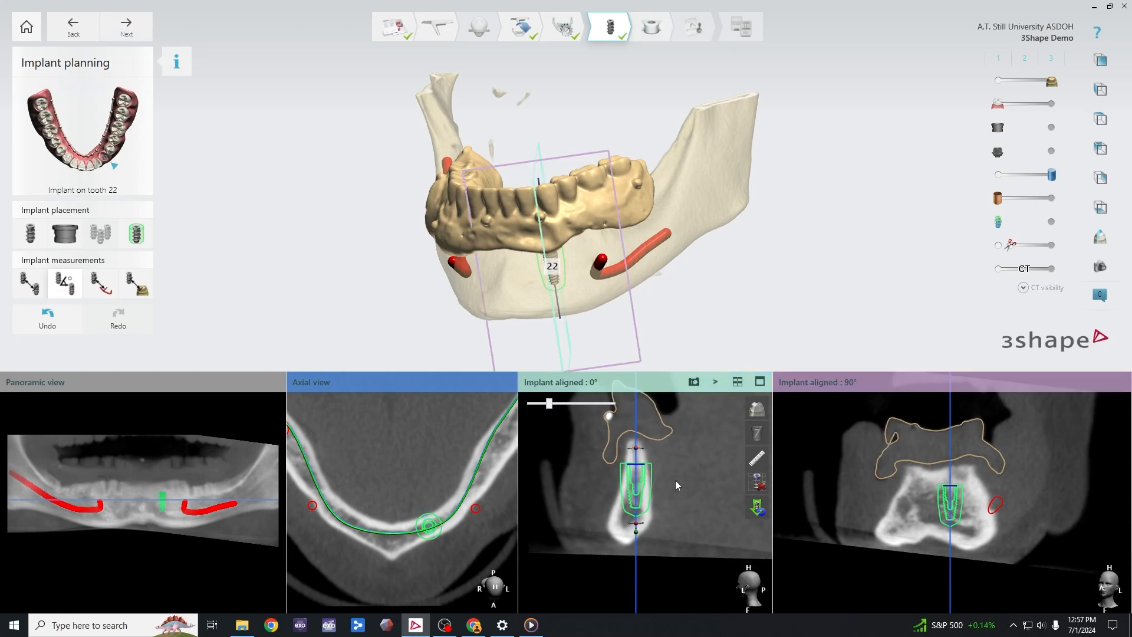
In the implant-aligned slice, raise implant 22 slightly and adjust its tilt.
middle_drag(674, 488, 676, 513)
scroll(675, 524, up, 2)
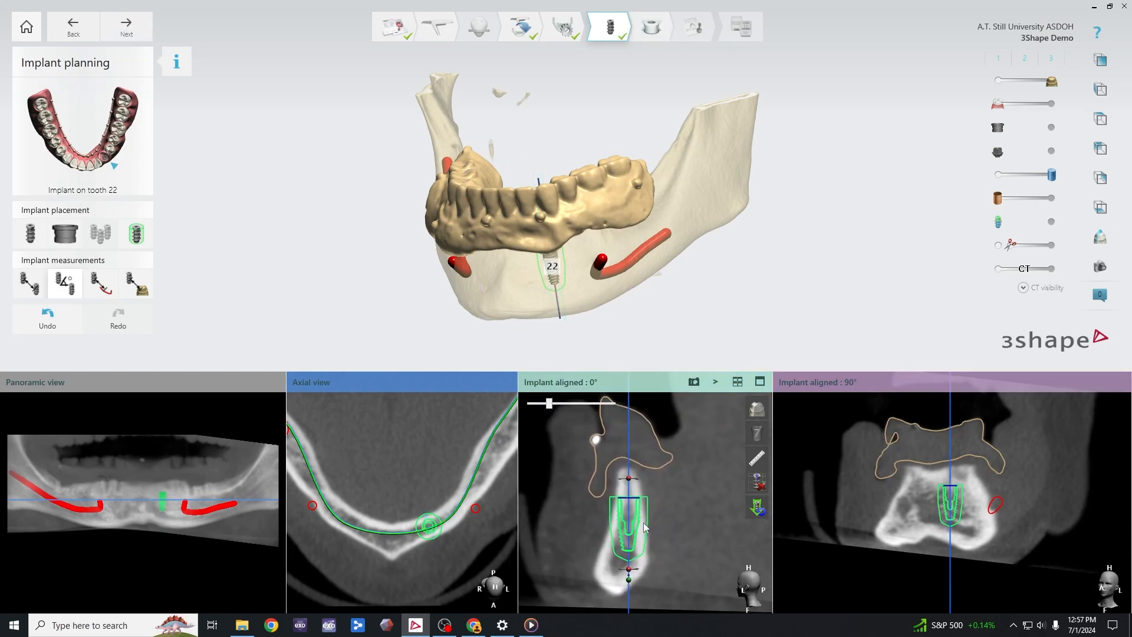
drag(635, 534, 635, 529)
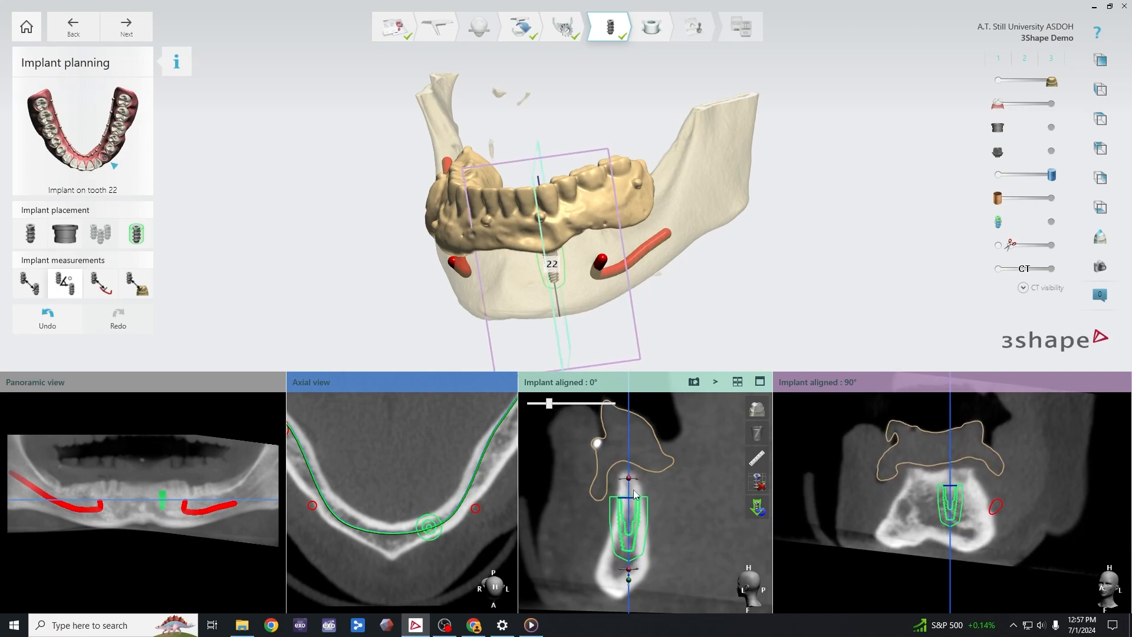
scroll(629, 480, up, 1)
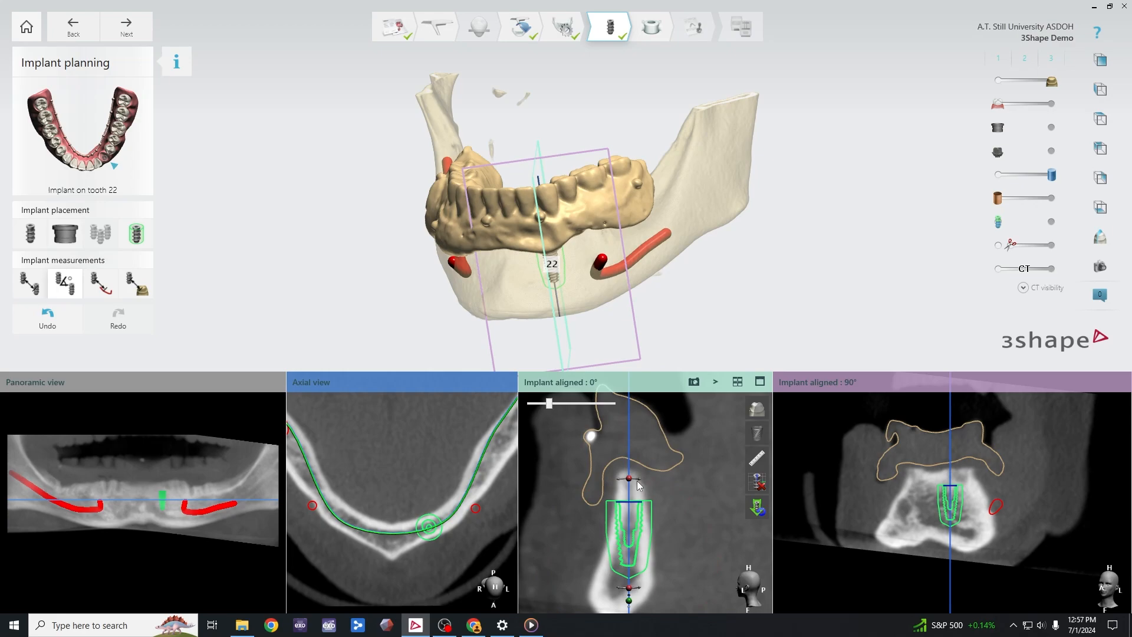
drag(629, 478, 660, 511)
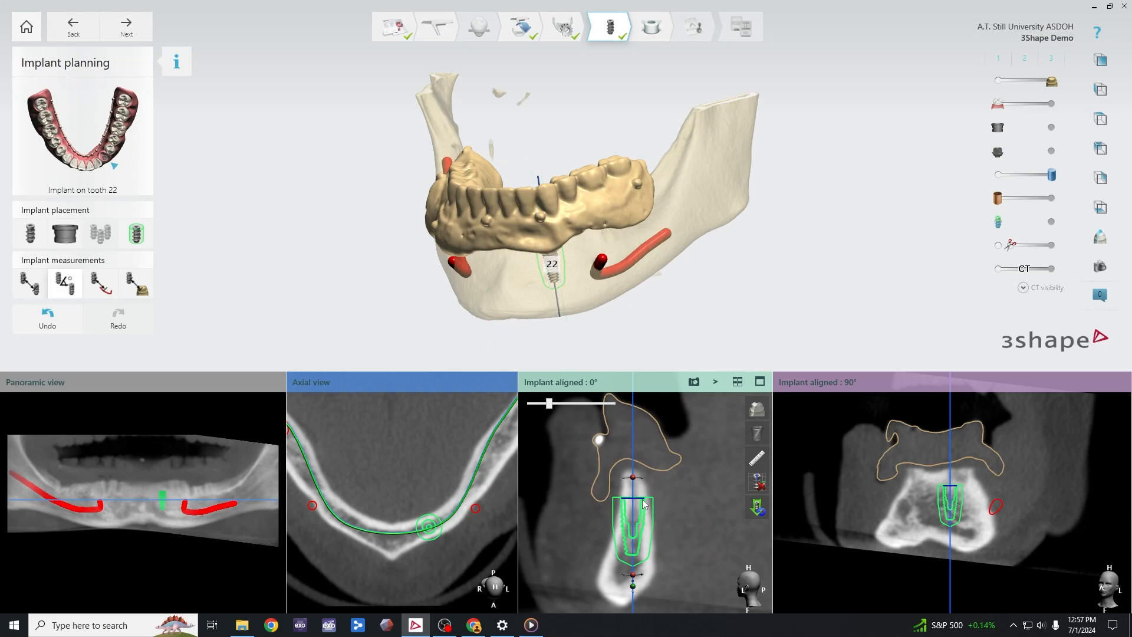
scroll(660, 520, up, 3)
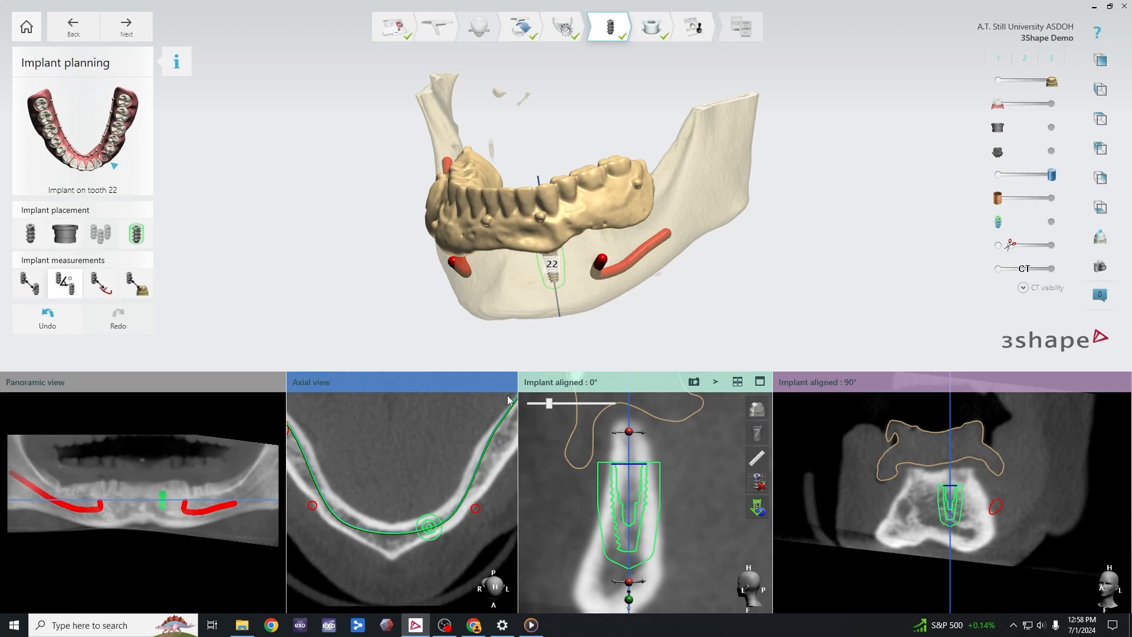
Enable a custom safety zone for implant 22 with radial distance 1.00.
click(137, 234)
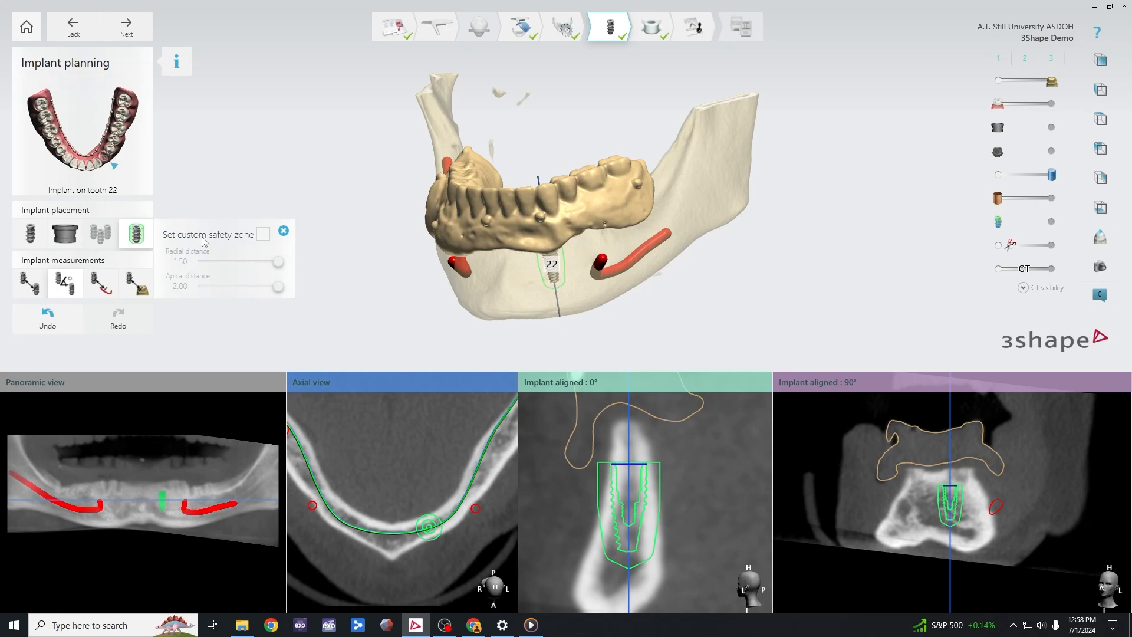
click(263, 236)
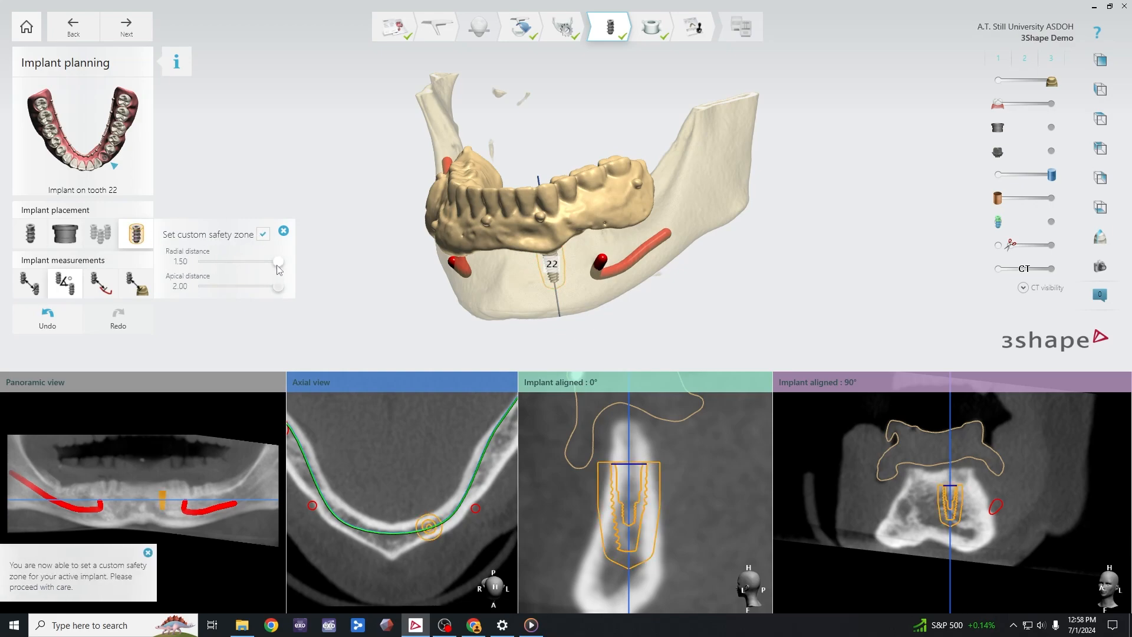
drag(279, 269, 255, 268)
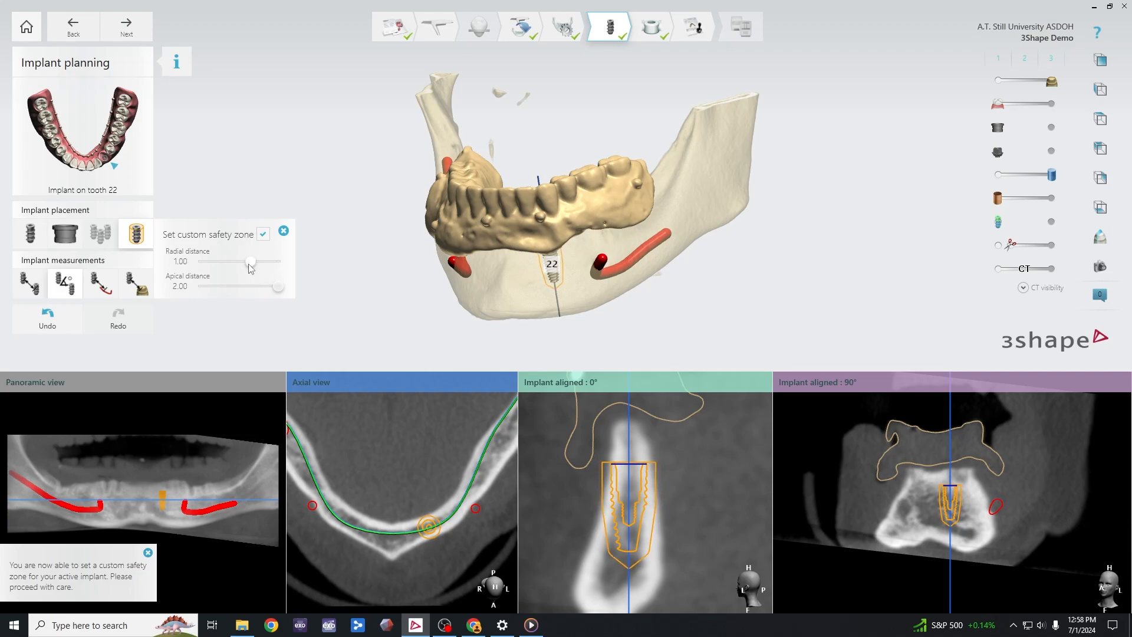
Nudge implant 22 slightly within the bone in the aligned view.
mouse_move(629, 440)
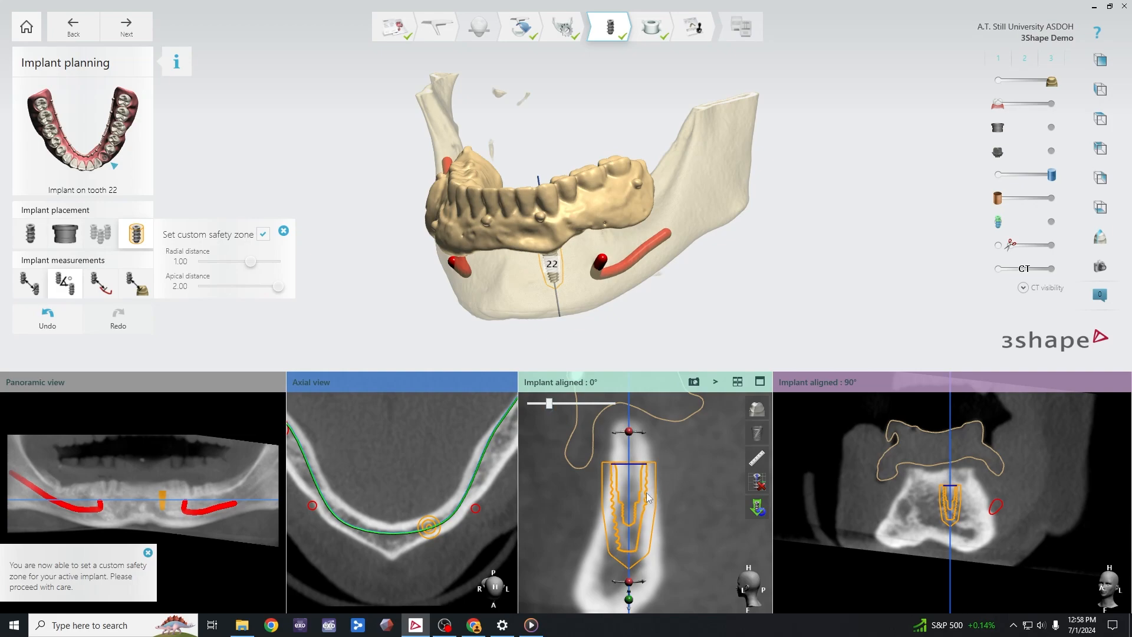
scroll(646, 493, up, 1)
scroll(646, 493, down, 2)
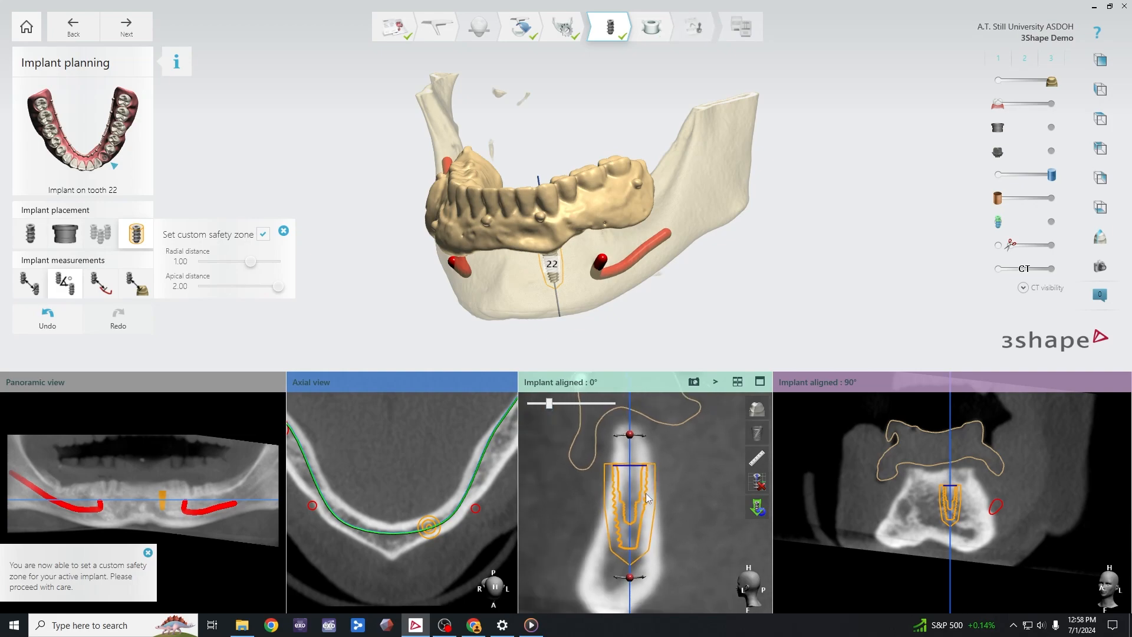
drag(645, 493, 648, 494)
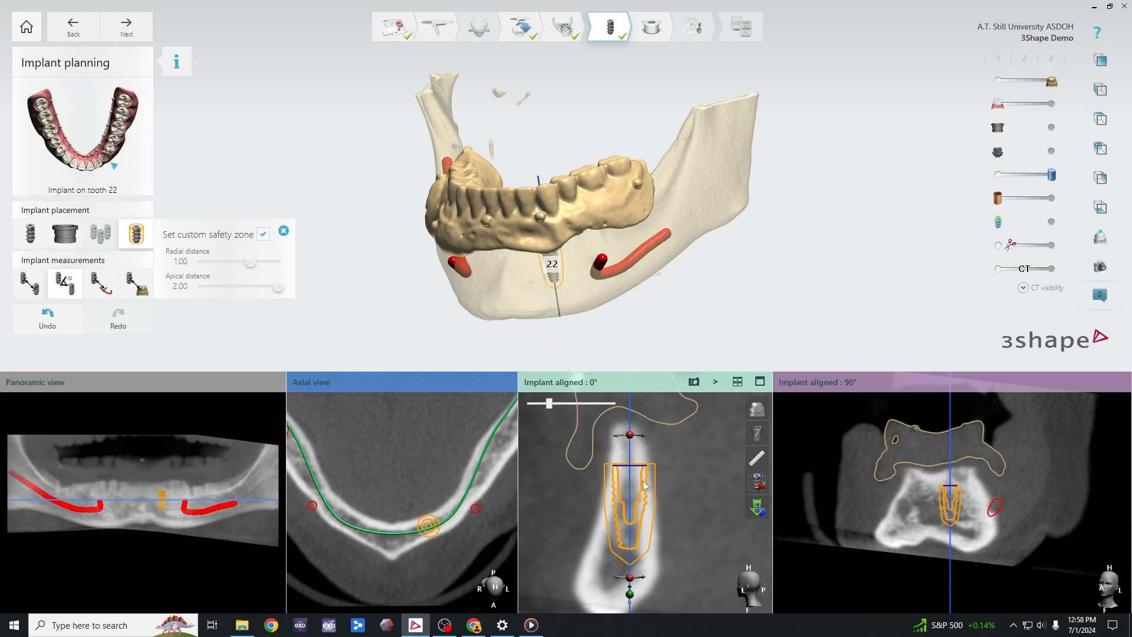
drag(644, 482, 642, 482)
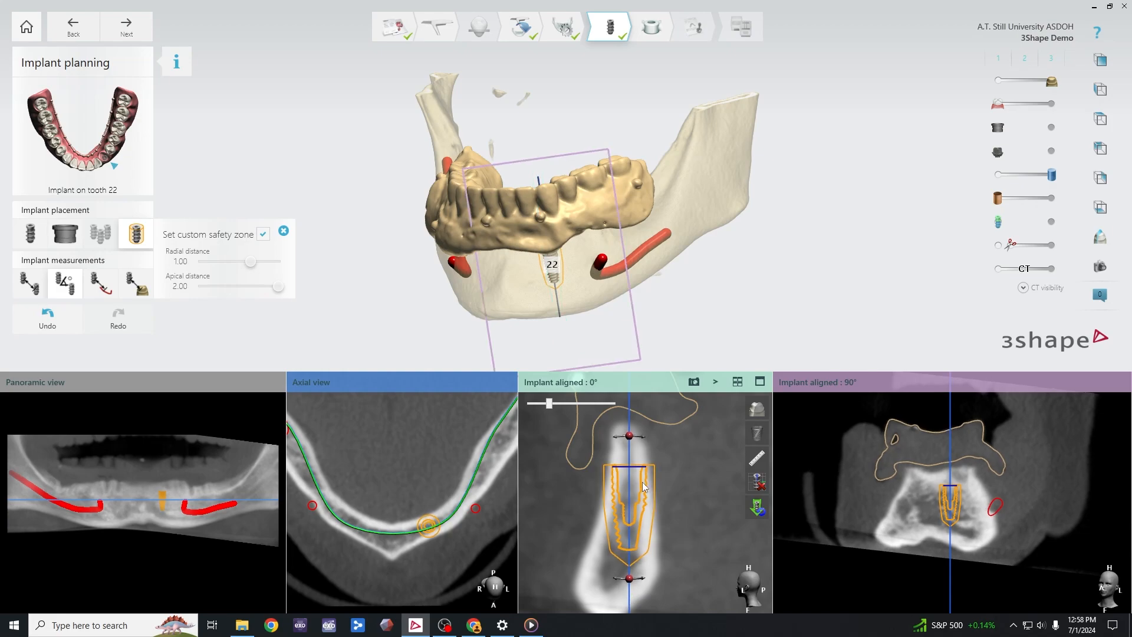
scroll(644, 482, up, 1)
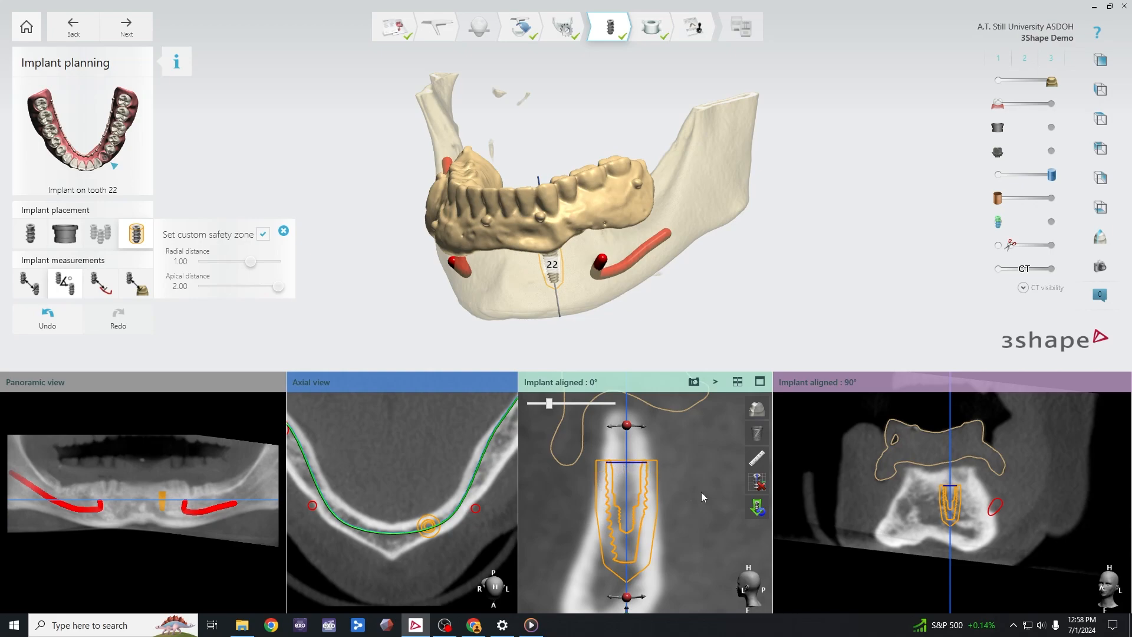
Replace implant 22 with a Zimmer Dental TSVT 3.7 × 10.0 mm implant.
click(284, 232)
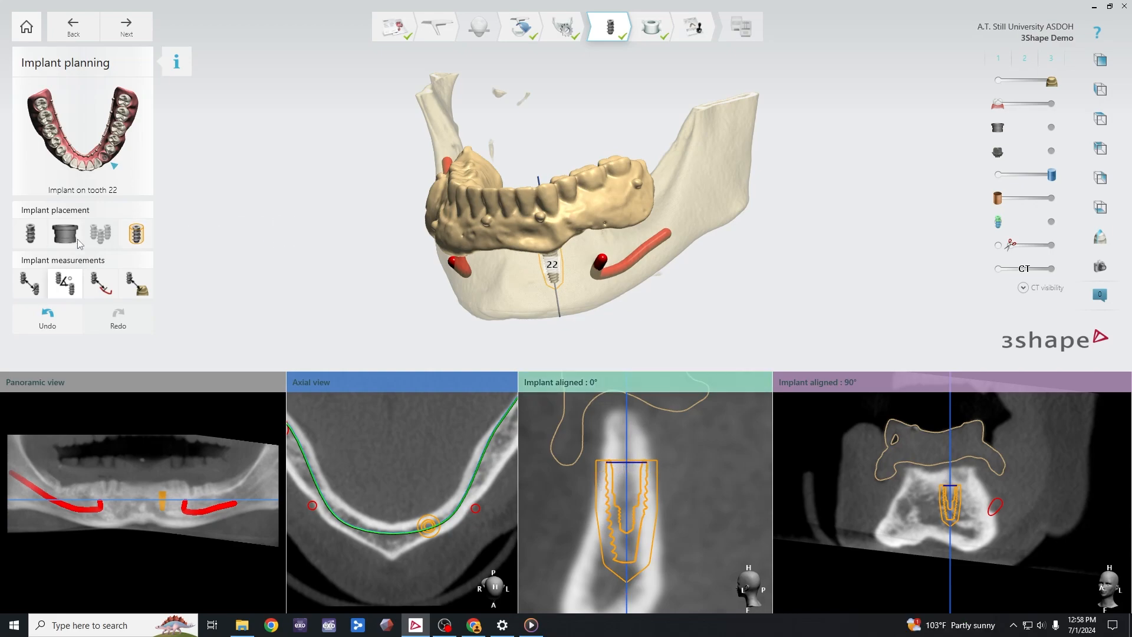
click(29, 234)
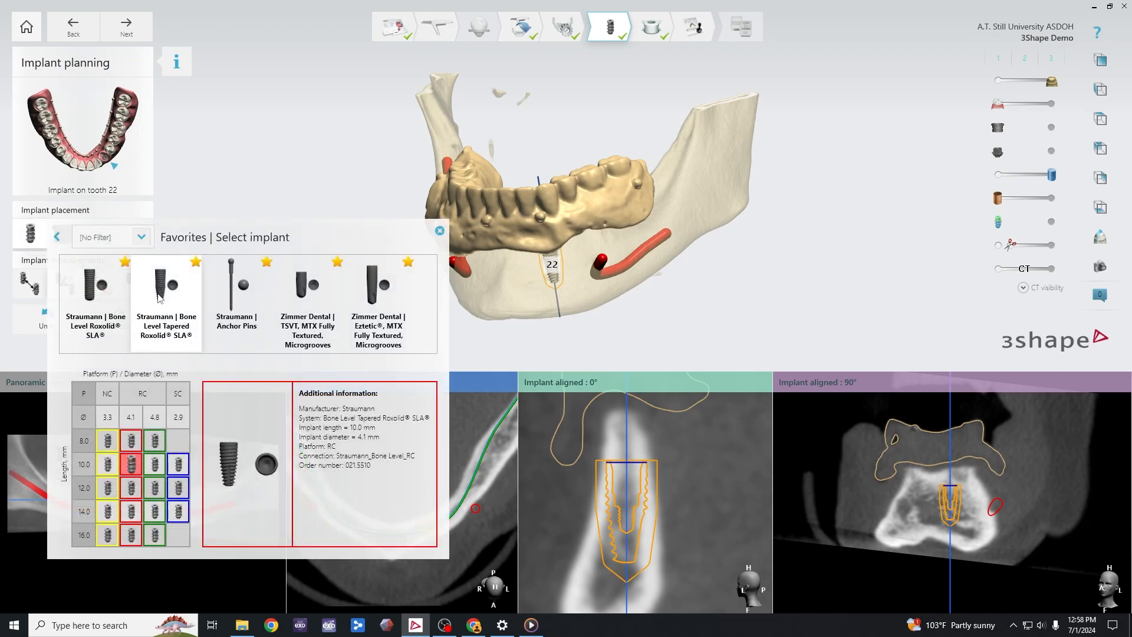
click(314, 325)
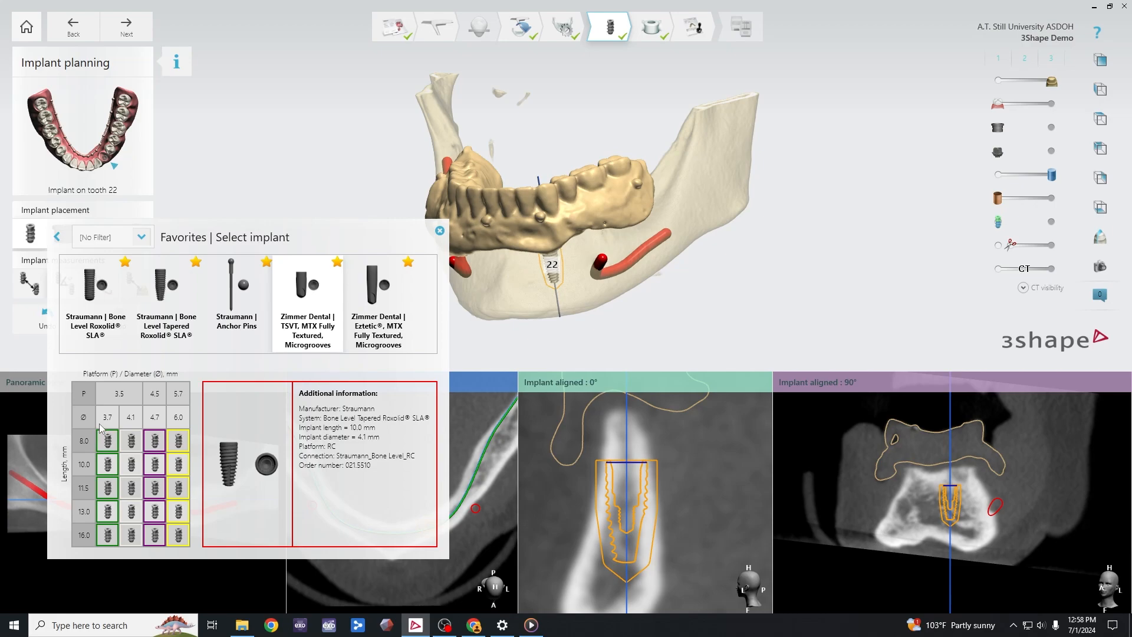
click(112, 467)
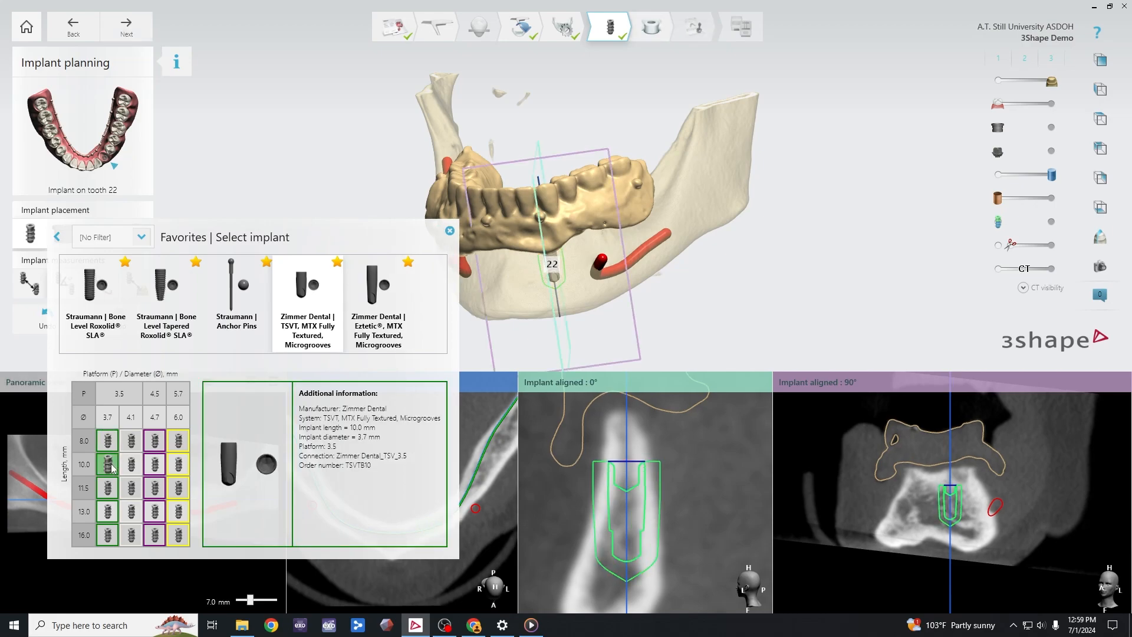
click(450, 231)
Re-enable implant 22's custom safety zone with radial distance 1.00.
click(137, 234)
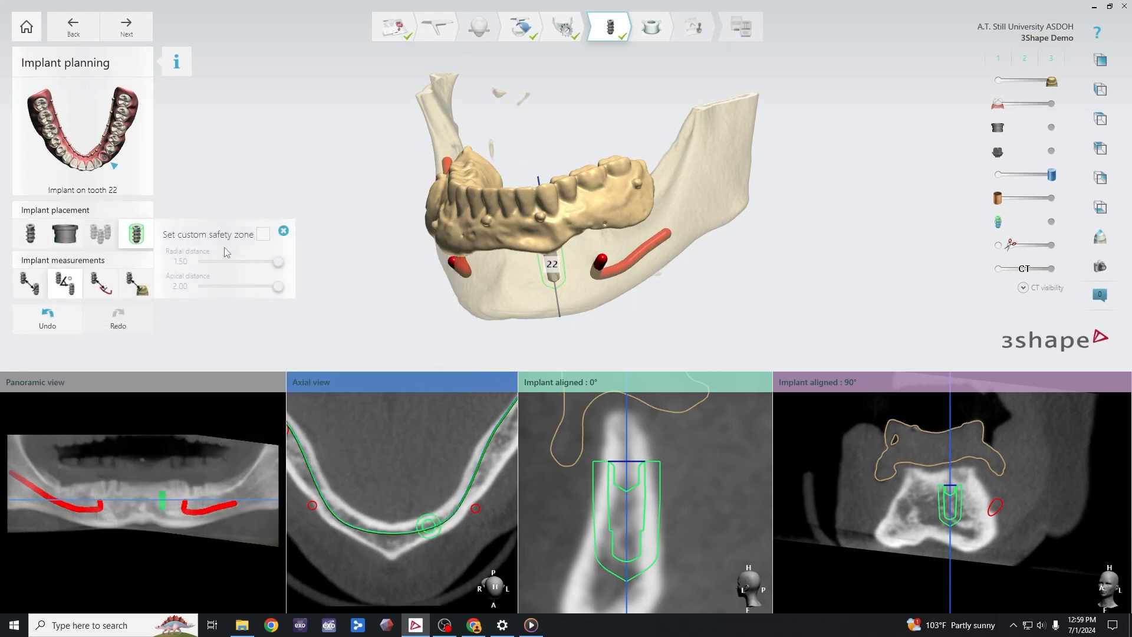
click(263, 235)
drag(278, 261, 252, 265)
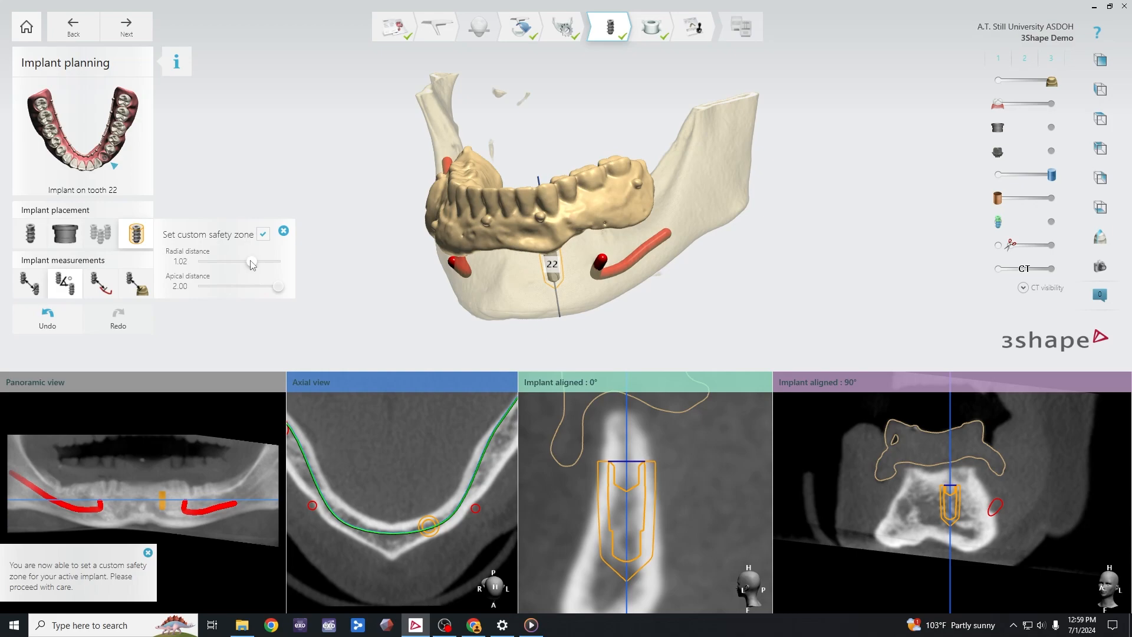
click(283, 230)
Nudge implant 22 slightly, turn the 3D jaw to face it frontally, and pan the axial slice.
mouse_move(640, 483)
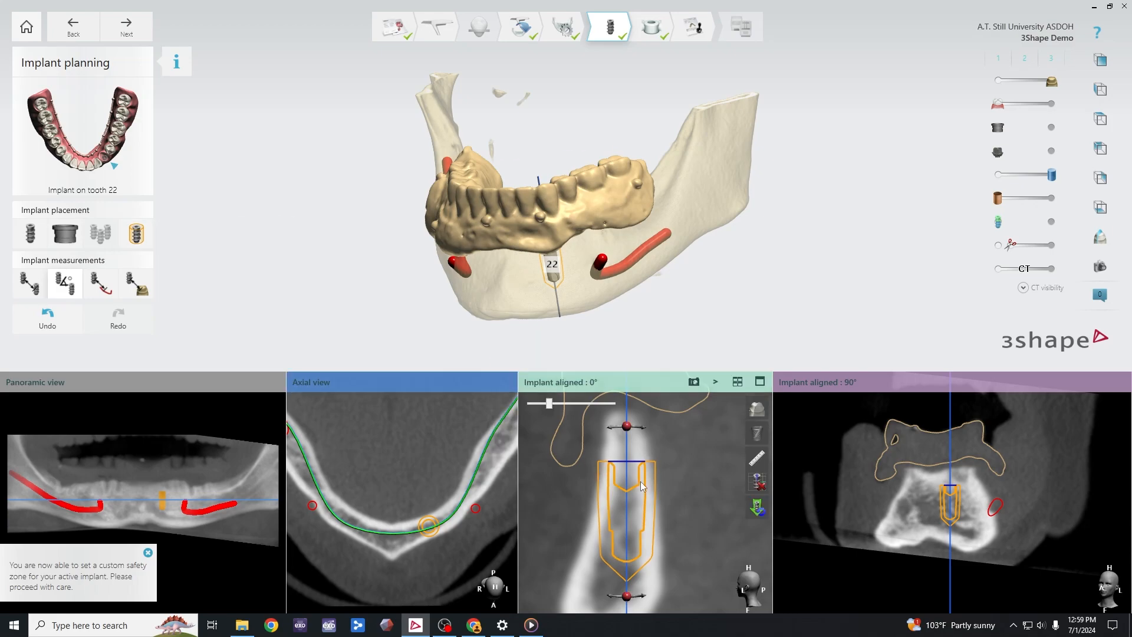
drag(640, 481, 641, 482)
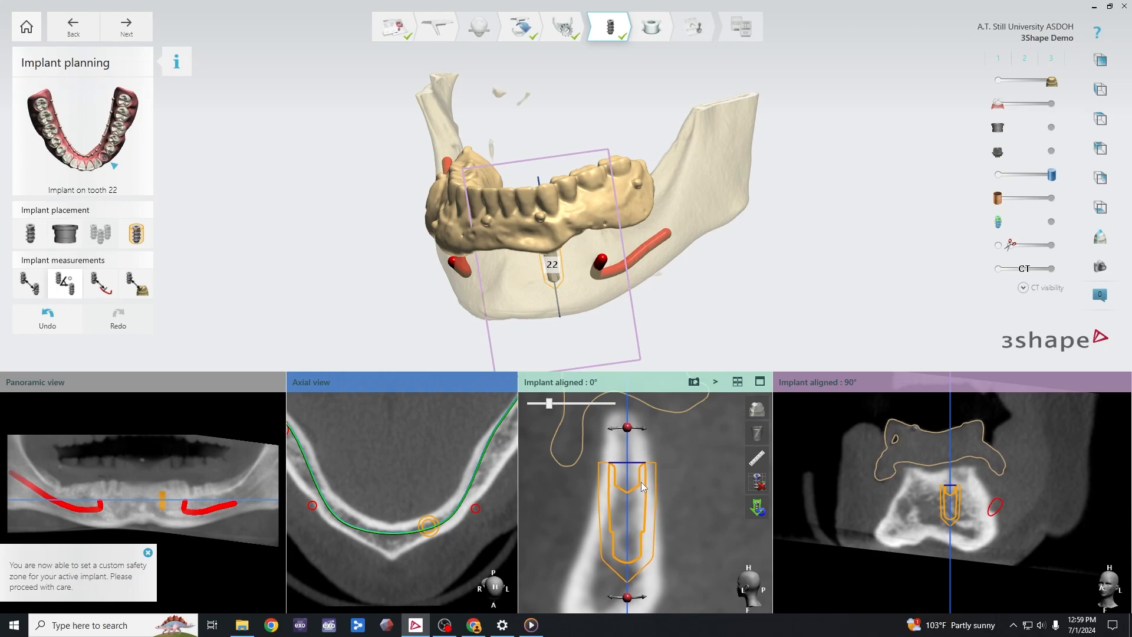
scroll(696, 474, down, 2)
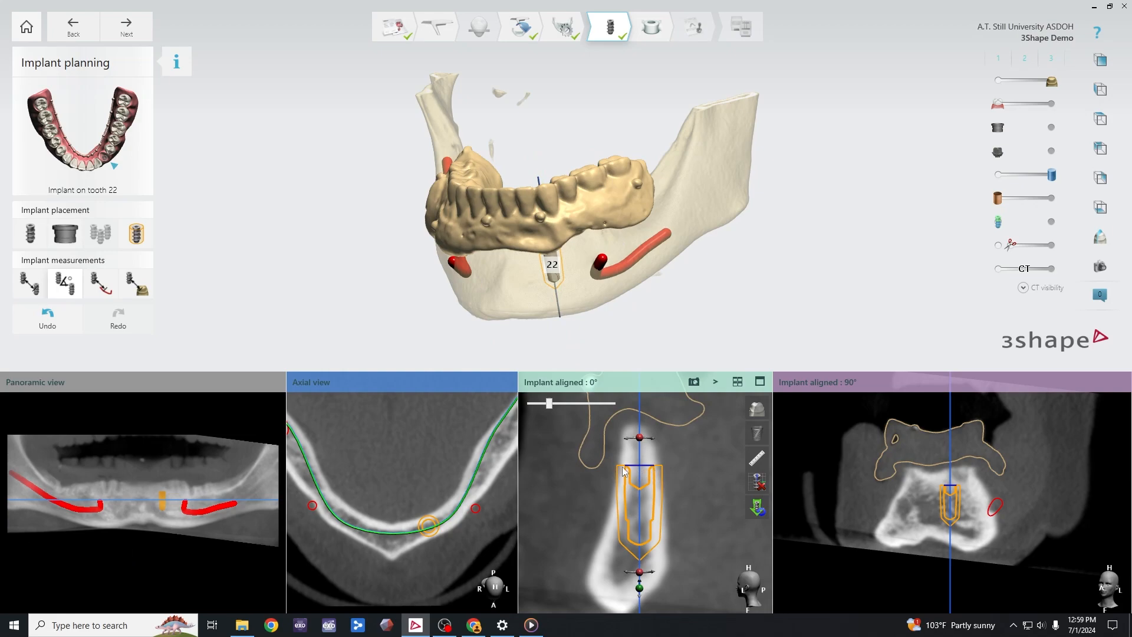
scroll(680, 438, down, 3)
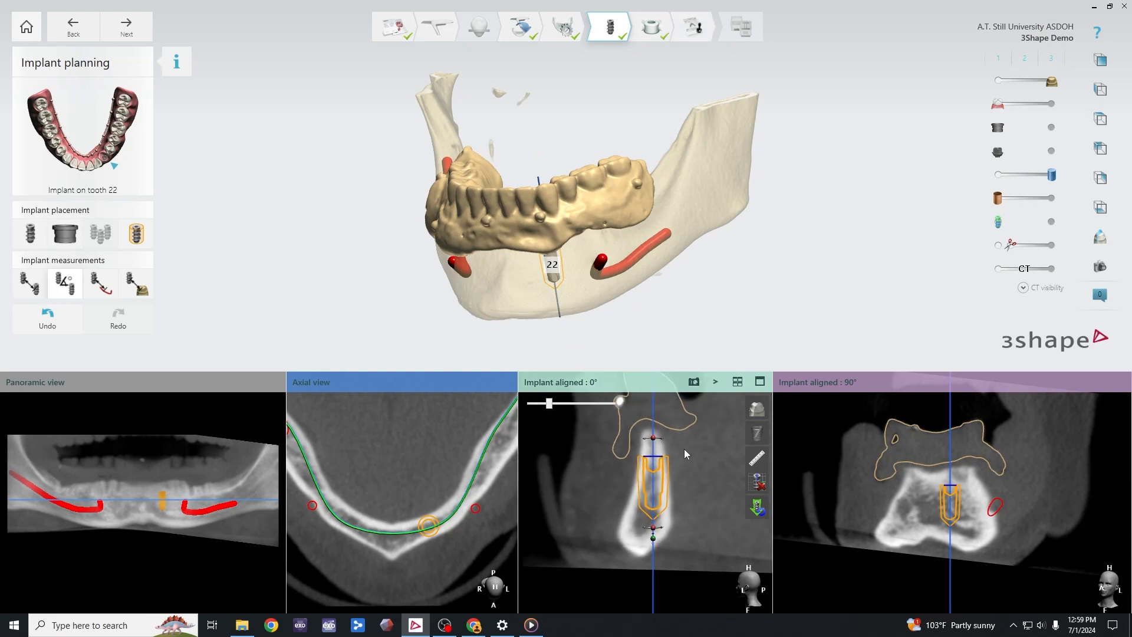
right_drag(724, 254, 740, 237)
scroll(580, 217, up, 5)
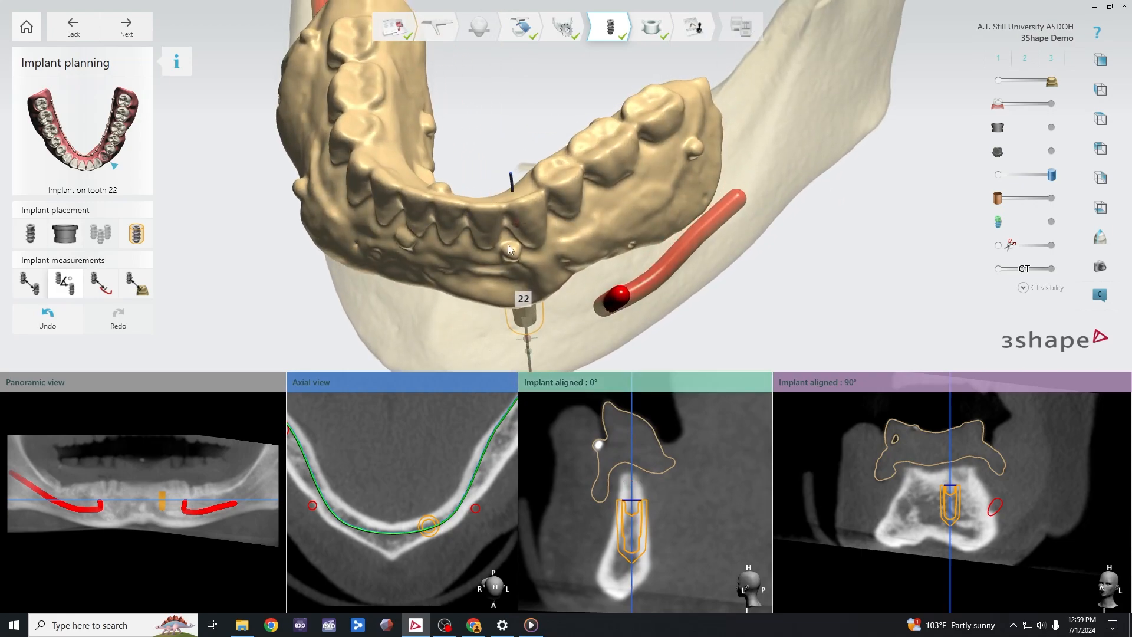
right_drag(536, 285, 543, 238)
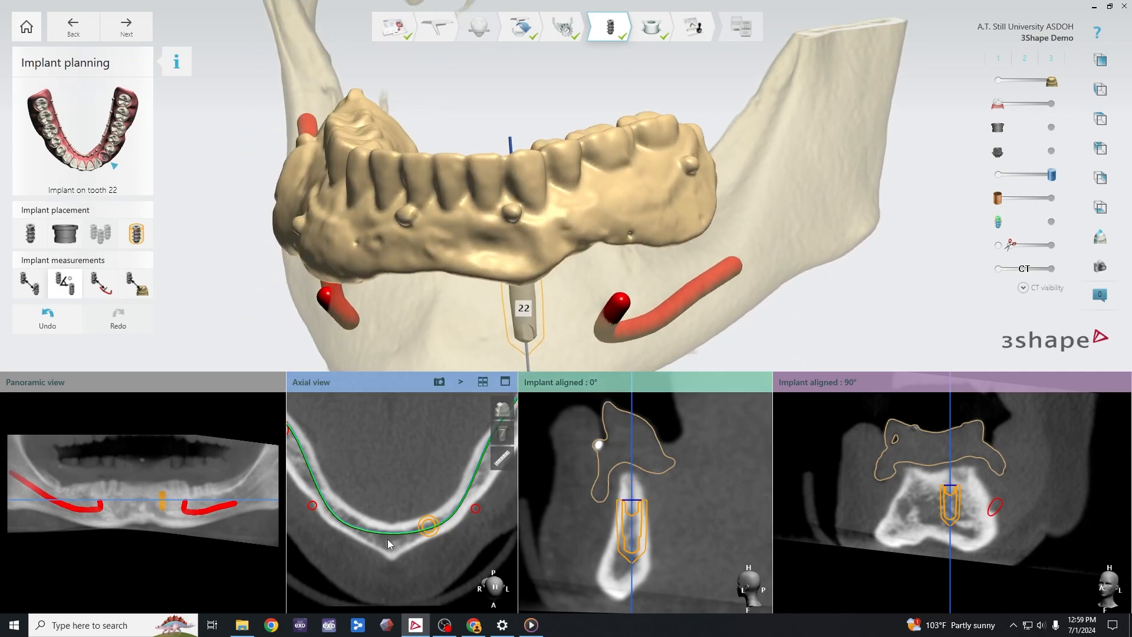
right_drag(388, 539, 403, 532)
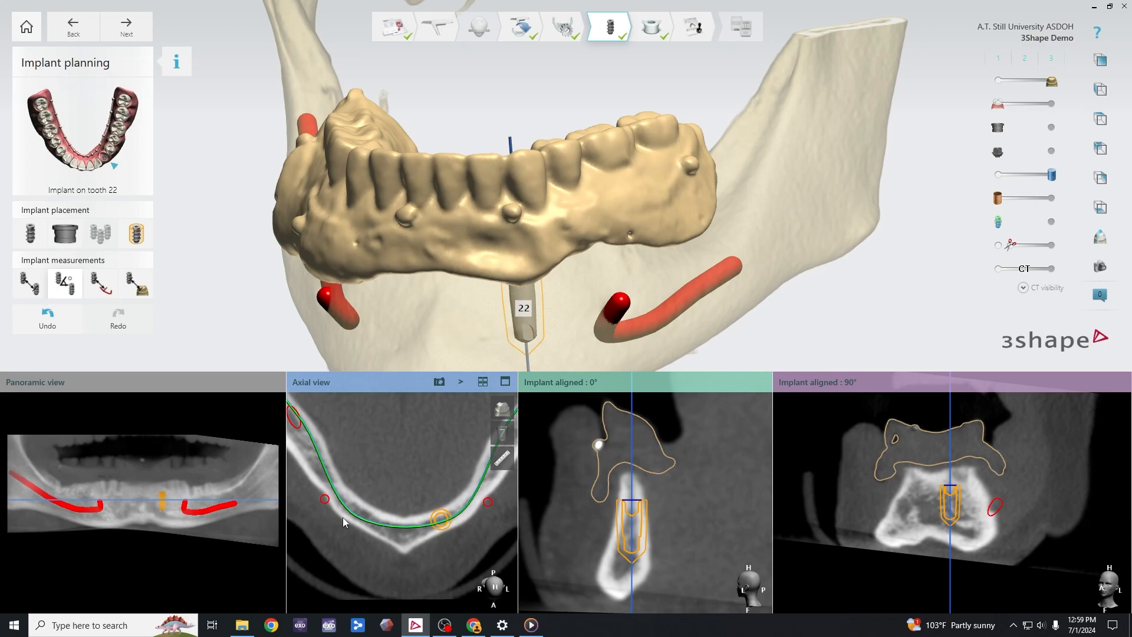
Measure a 43.99 mm distance across the arch in the Axial view, then delete it.
mouse_move(502, 457)
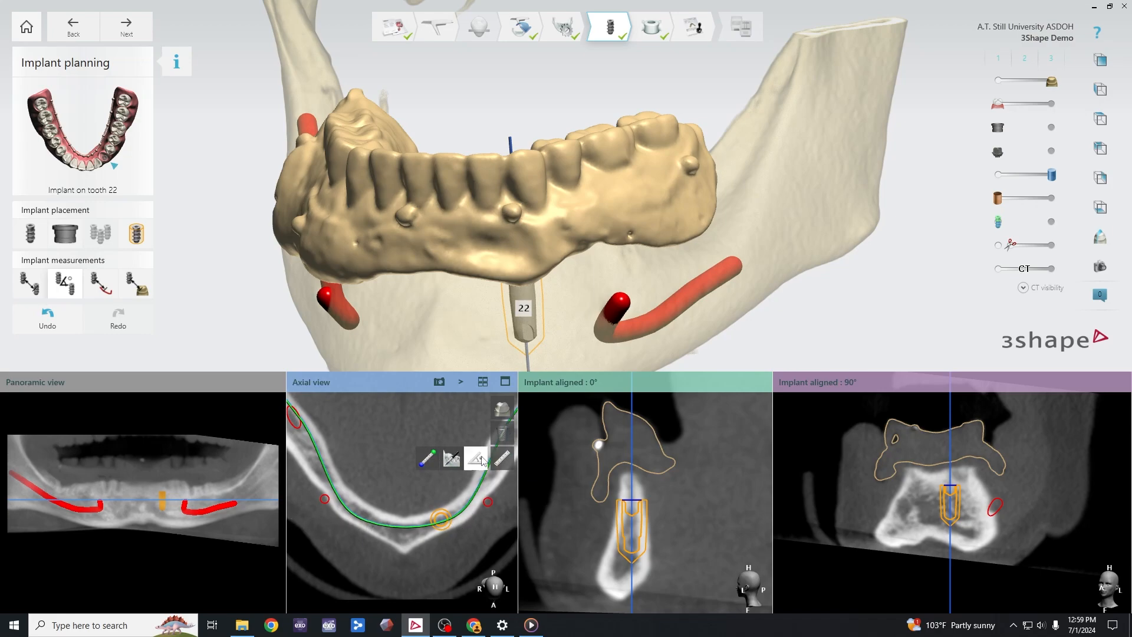
click(444, 458)
click(324, 526)
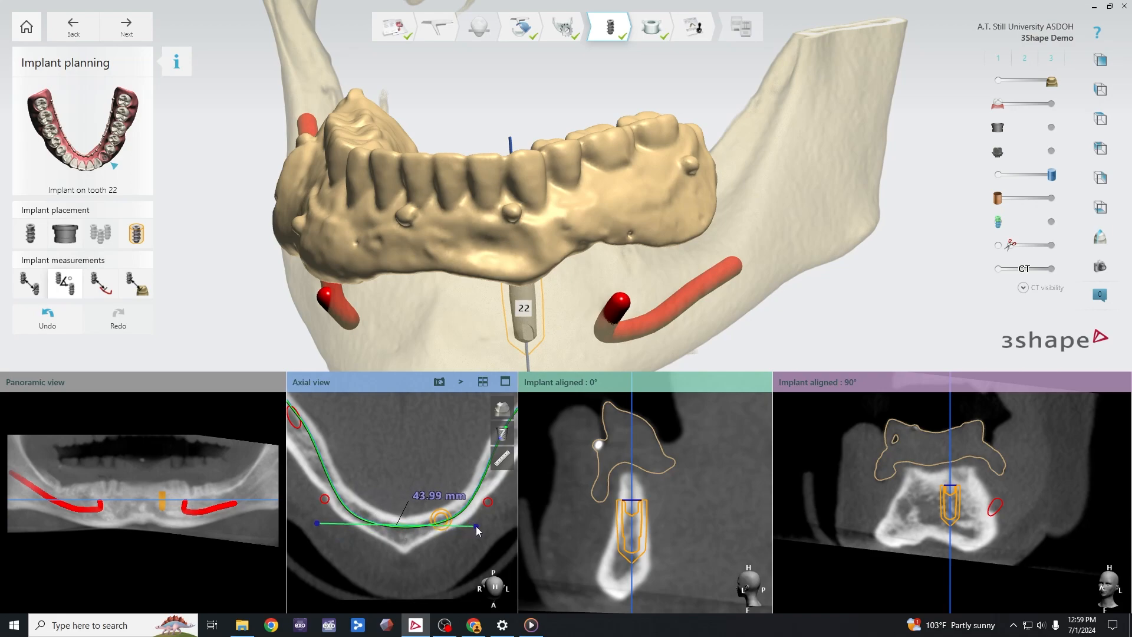
click(477, 526)
click(503, 433)
Rotate the jaw to inspect it and nudge implant 22 slightly in the axial slice.
right_drag(497, 185, 428, 276)
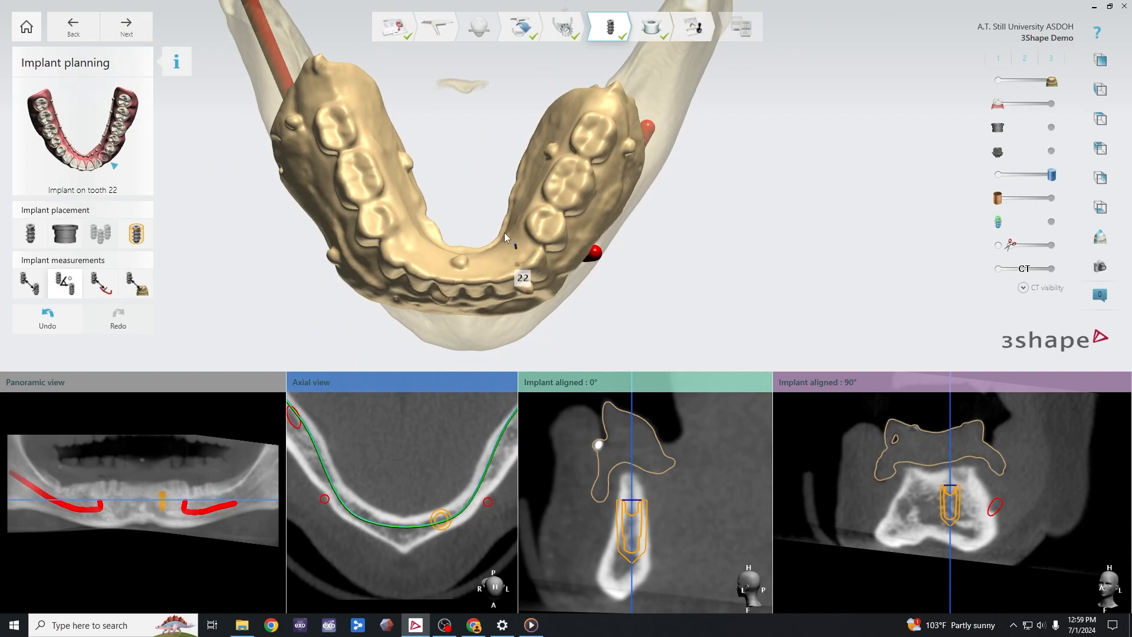
right_drag(505, 317, 677, 225)
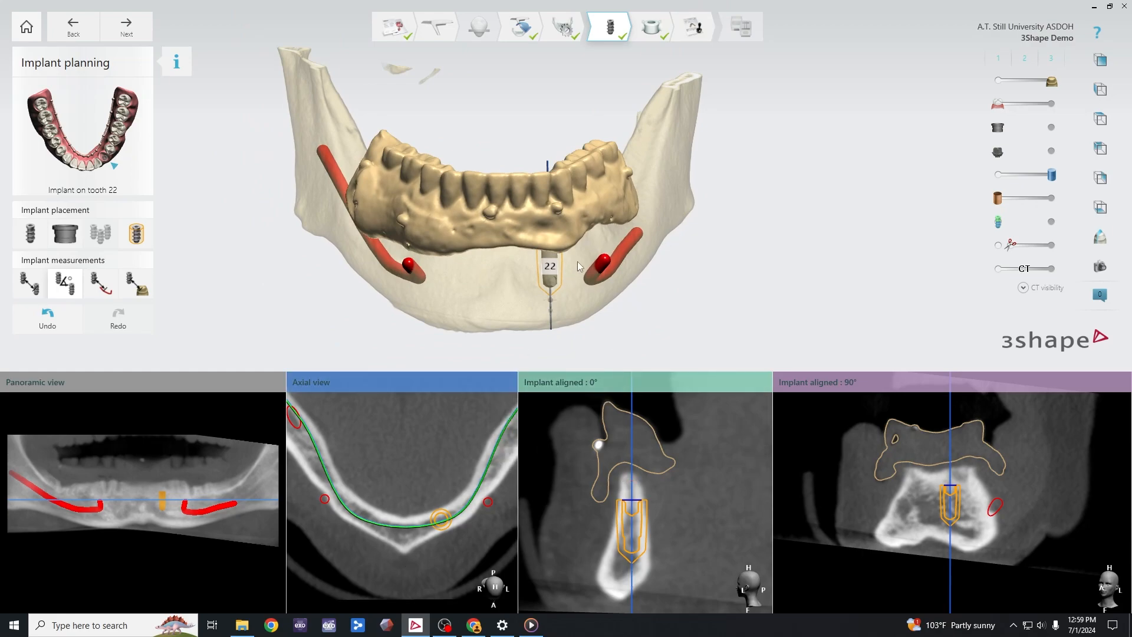
right_drag(577, 261, 584, 339)
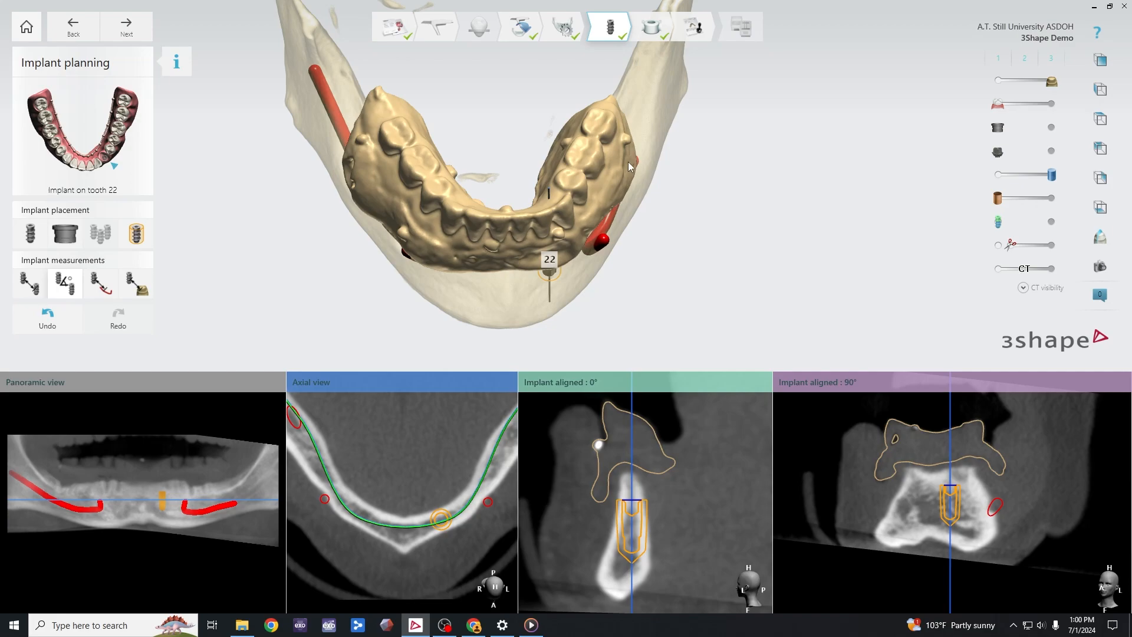
right_drag(628, 162, 628, 187)
scroll(540, 218, up, 3)
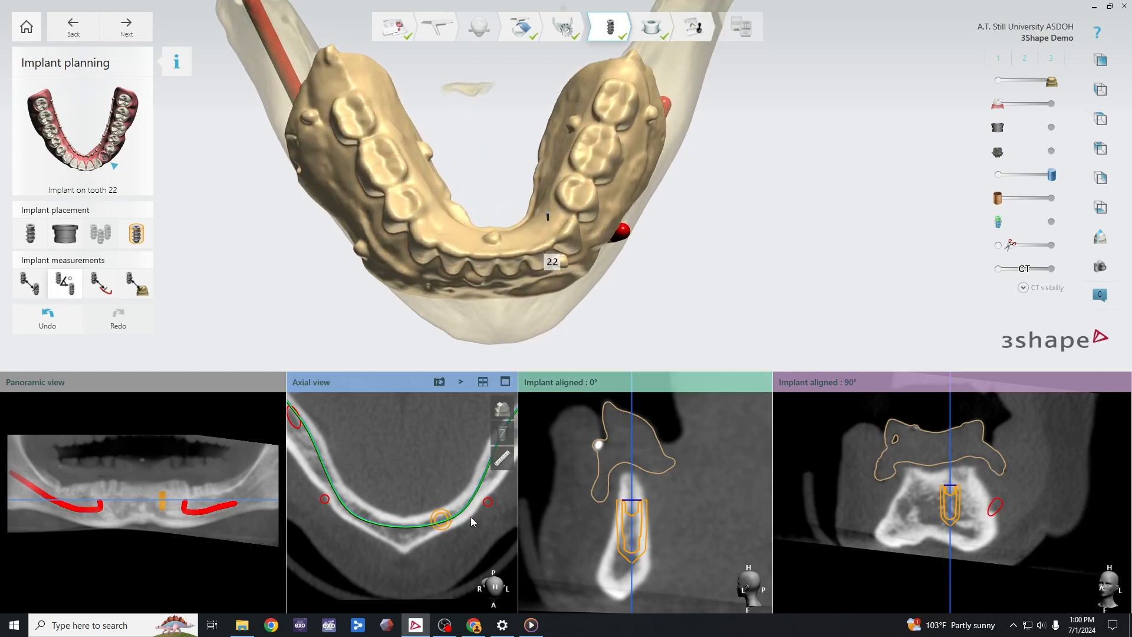
scroll(431, 516, up, 3)
drag(453, 522, 448, 524)
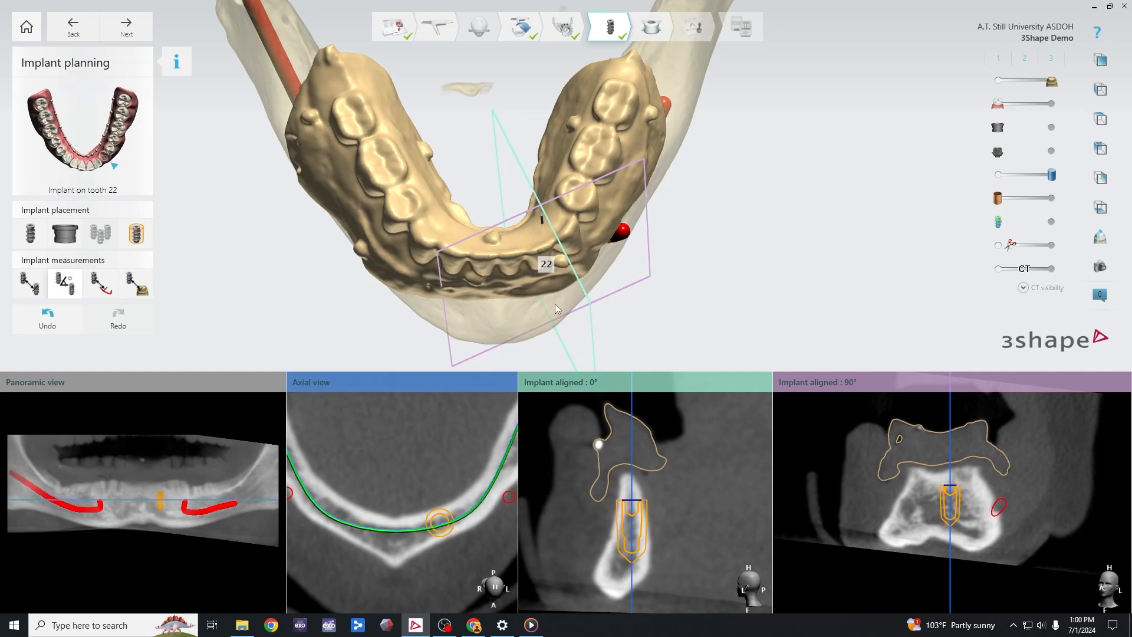
right_drag(690, 354, 681, 274)
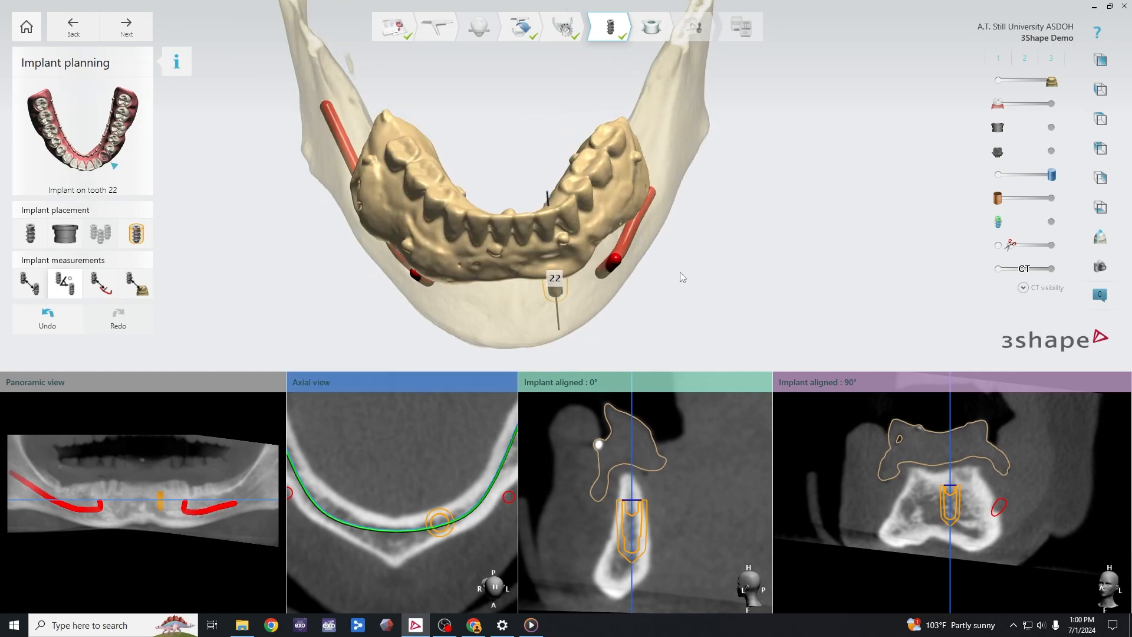
Add a 3.7 × 10.0 mm implant at tooth 27 with a reduced radial custom safety zone.
click(67, 161)
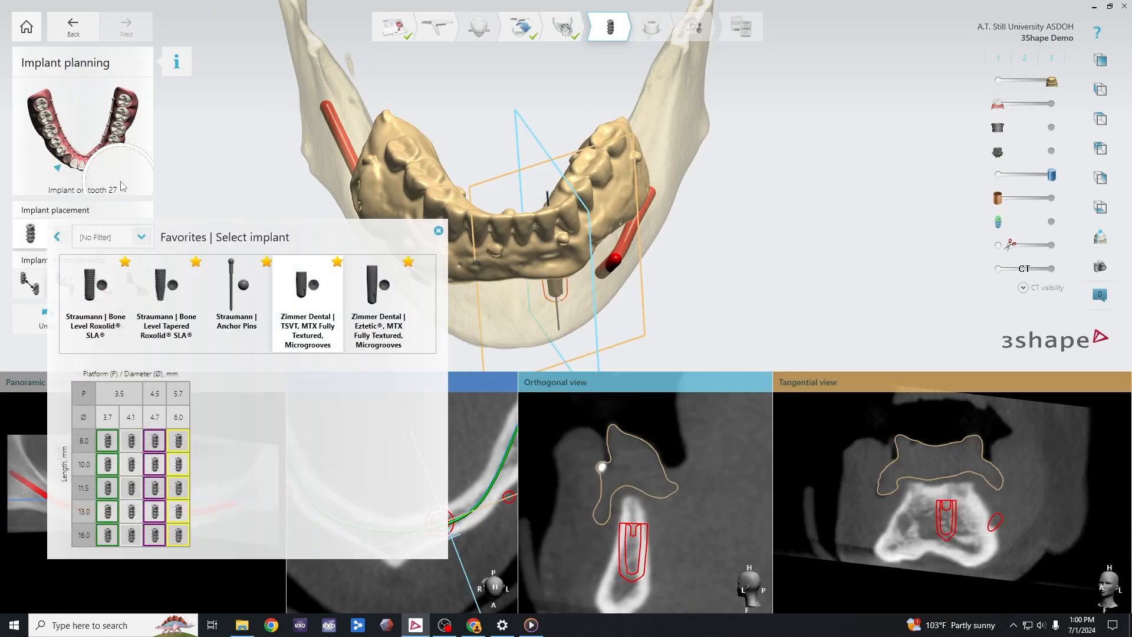
click(107, 464)
click(449, 231)
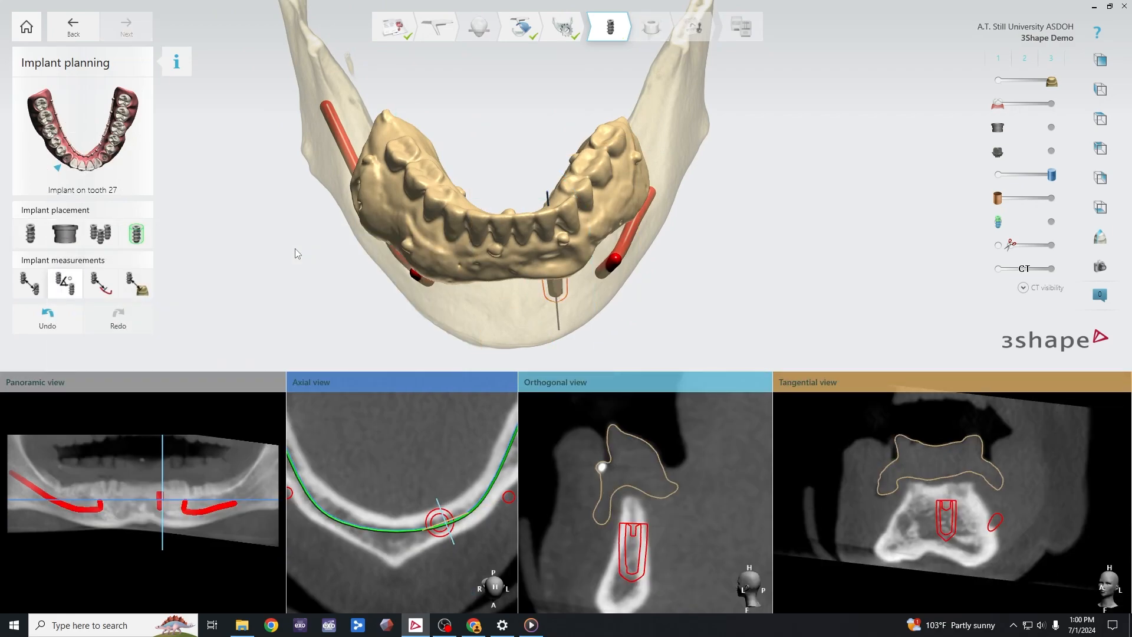
mouse_move(148, 243)
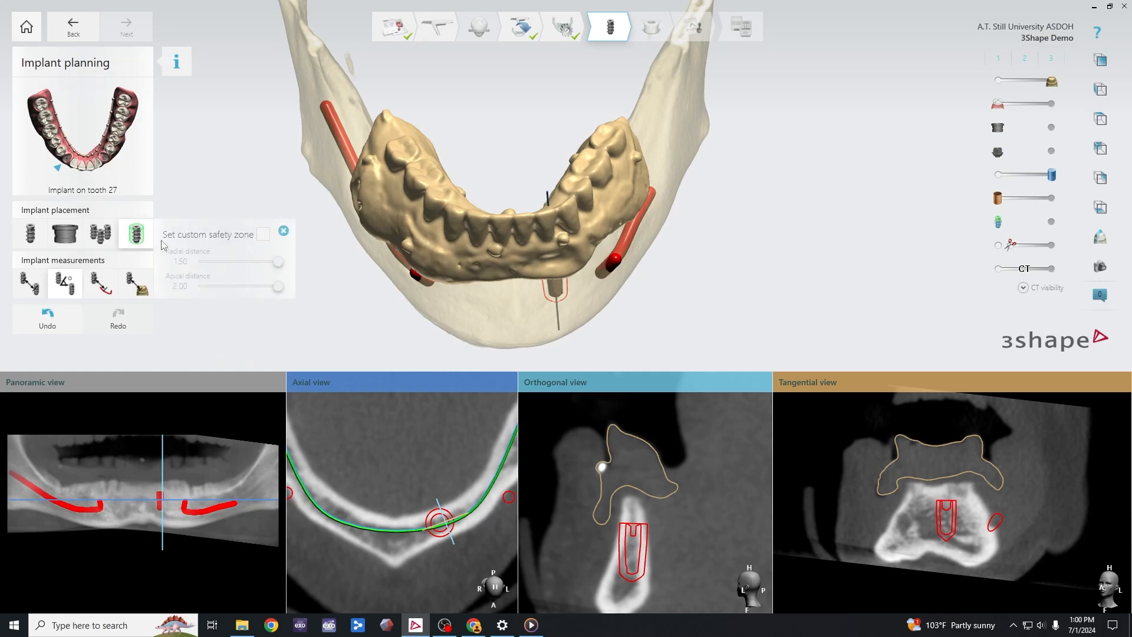
click(263, 234)
drag(277, 263, 250, 265)
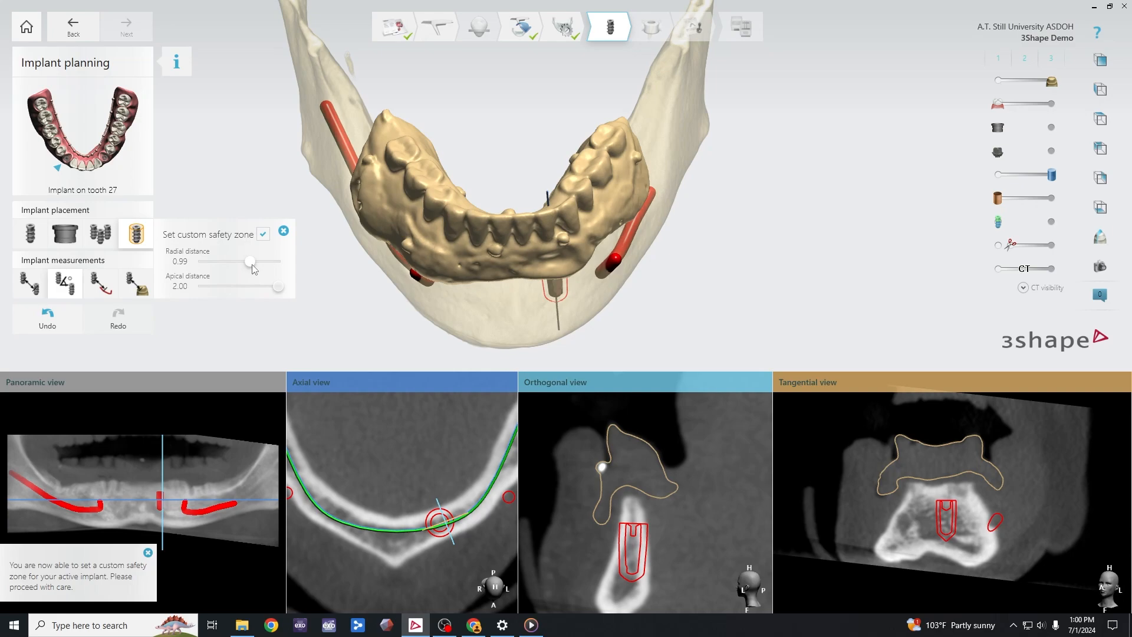
click(283, 231)
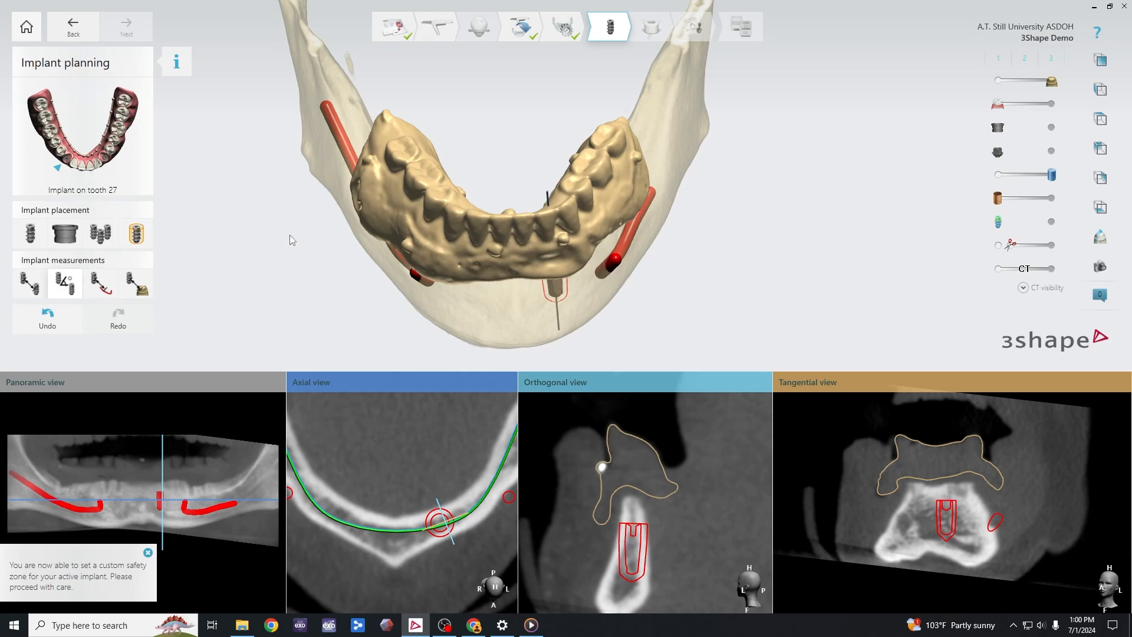
Move the cross-section to site 27 and tilt implant 27 to 2.58° from implant 22.
drag(168, 484, 128, 486)
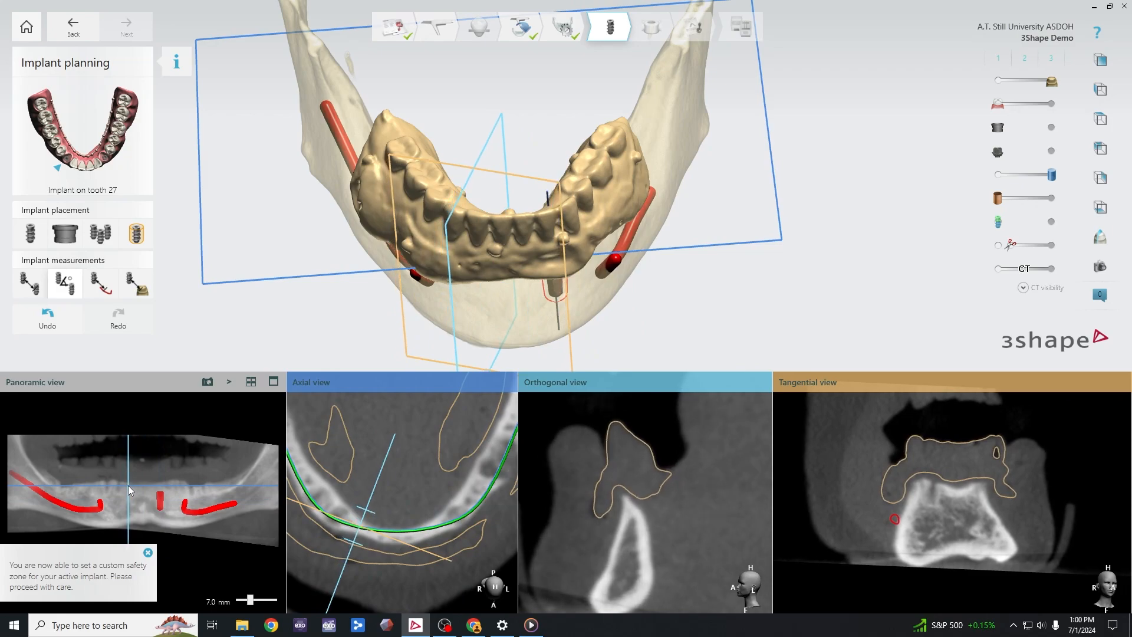
right_drag(469, 270, 497, 214)
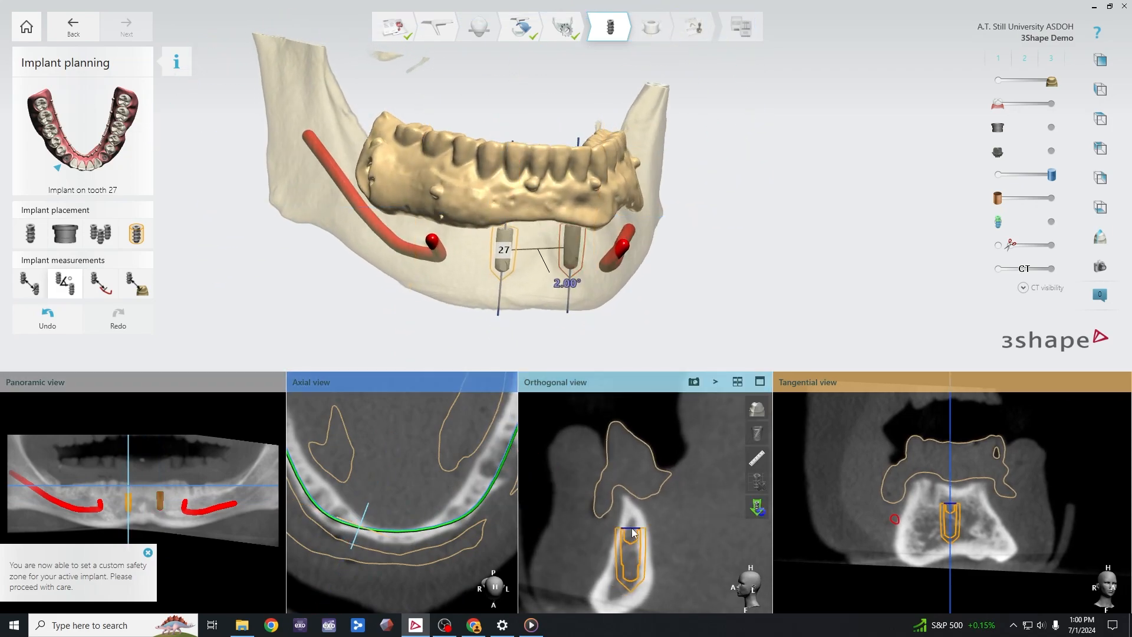
scroll(629, 526, down, 2)
drag(629, 528, 630, 574)
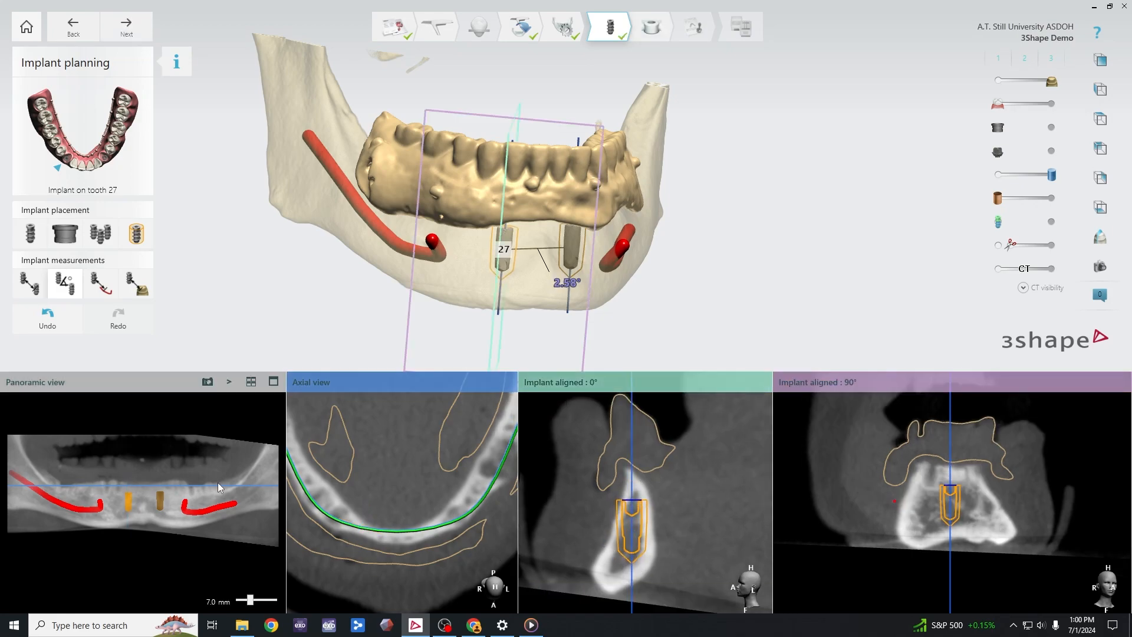
drag(214, 484, 217, 503)
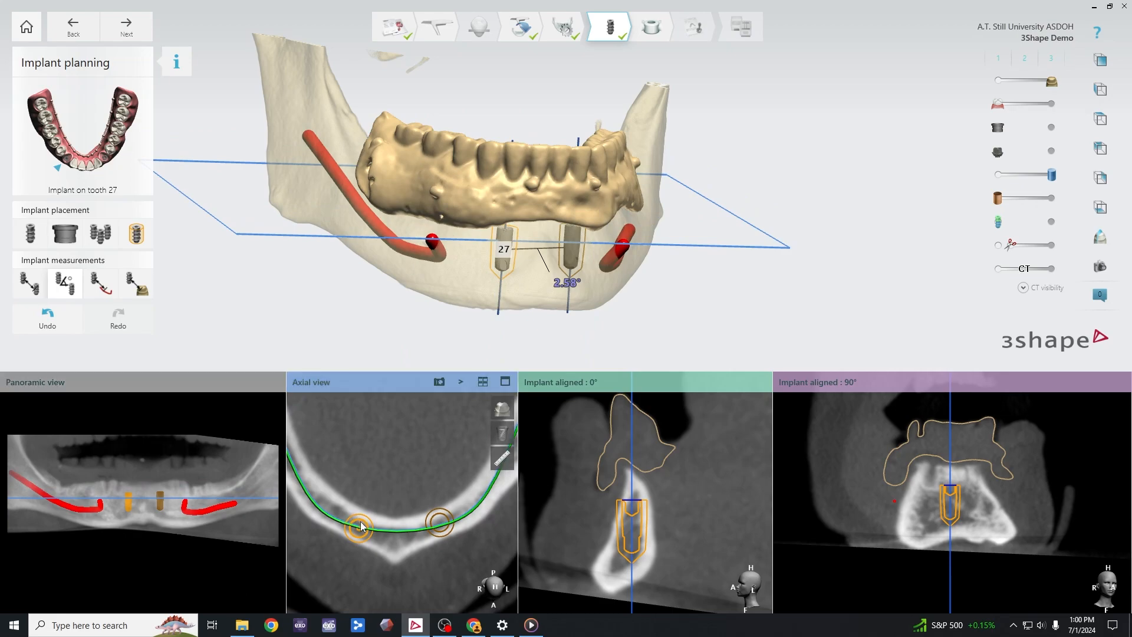
drag(361, 527, 361, 522)
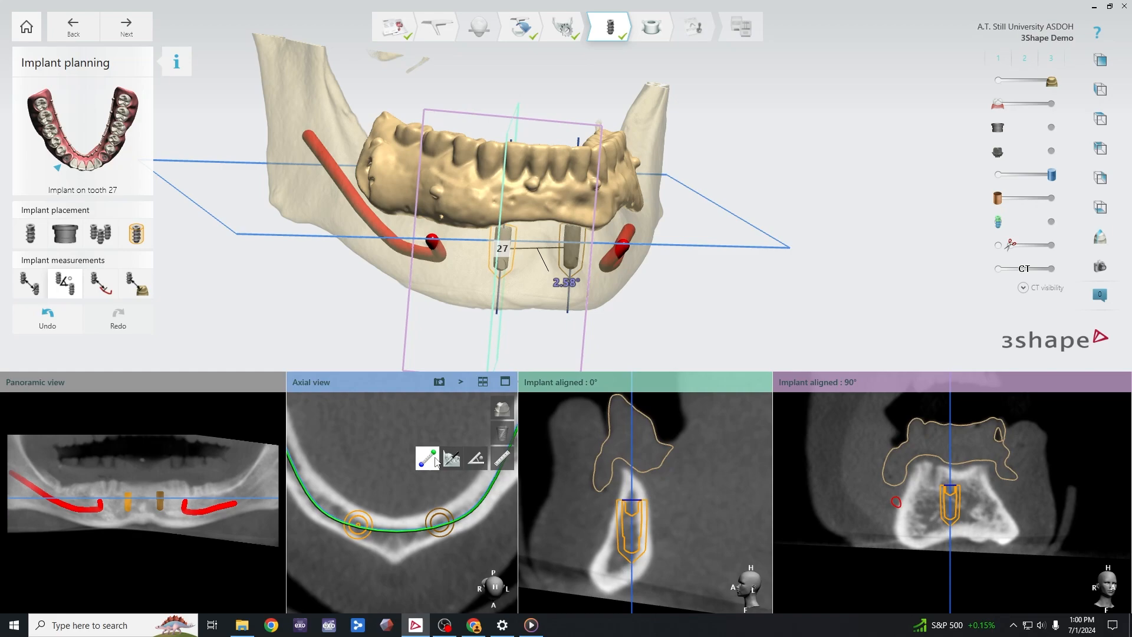
Take a trial 40.42 mm distance measurement across both implants in the axial slice, then delete it.
click(502, 459)
click(294, 516)
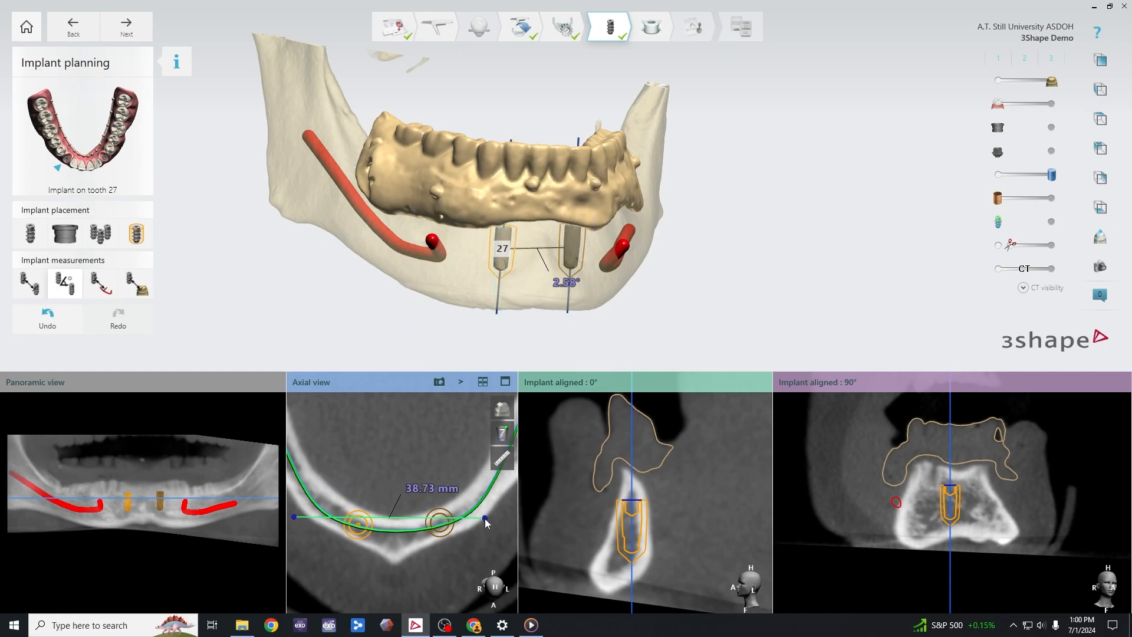
click(493, 522)
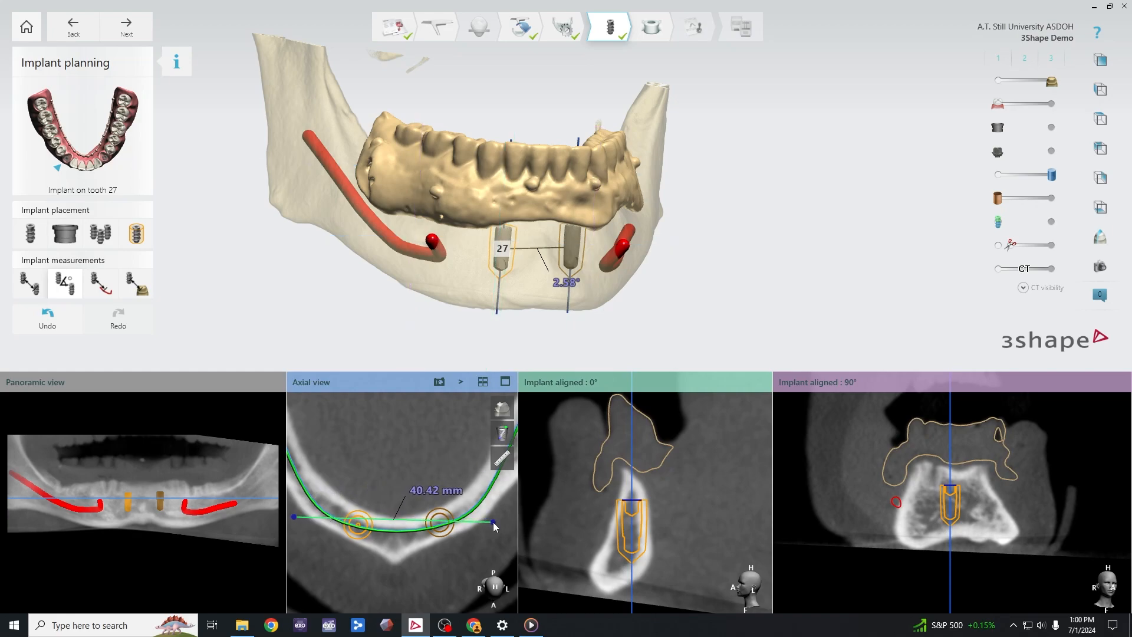
click(503, 434)
Pan the implant-aligned slice right and adjust implant 27's position in it.
scroll(699, 523, down, 2)
scroll(677, 519, up, 1)
scroll(676, 518, up, 2)
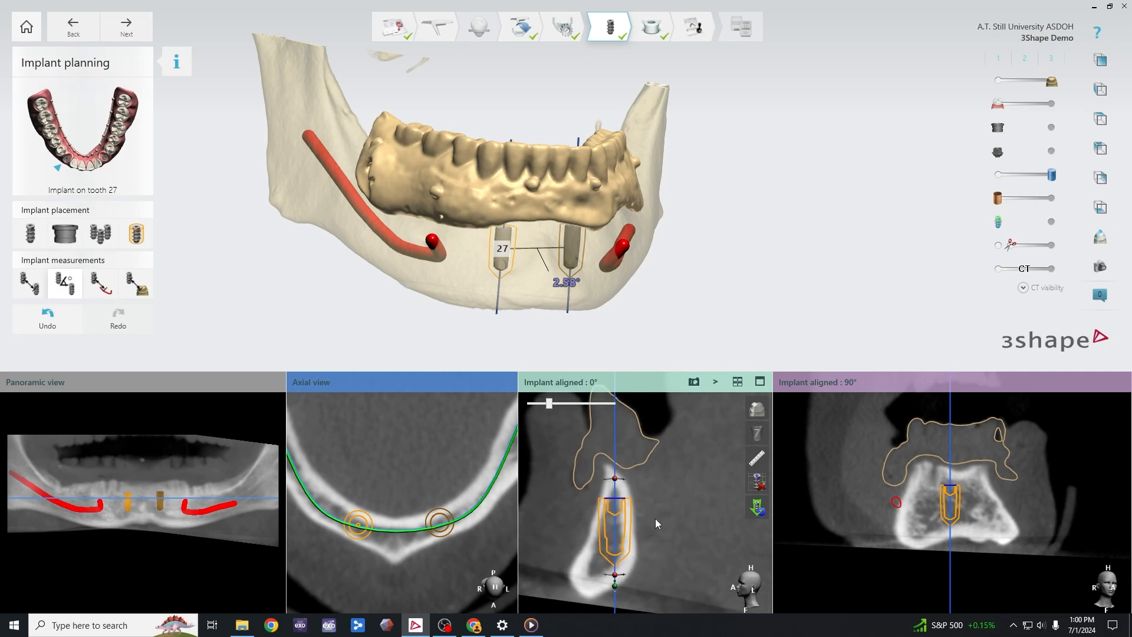
scroll(633, 519, up, 1)
scroll(633, 519, down, 2)
scroll(661, 511, up, 1)
middle_drag(661, 510, 693, 518)
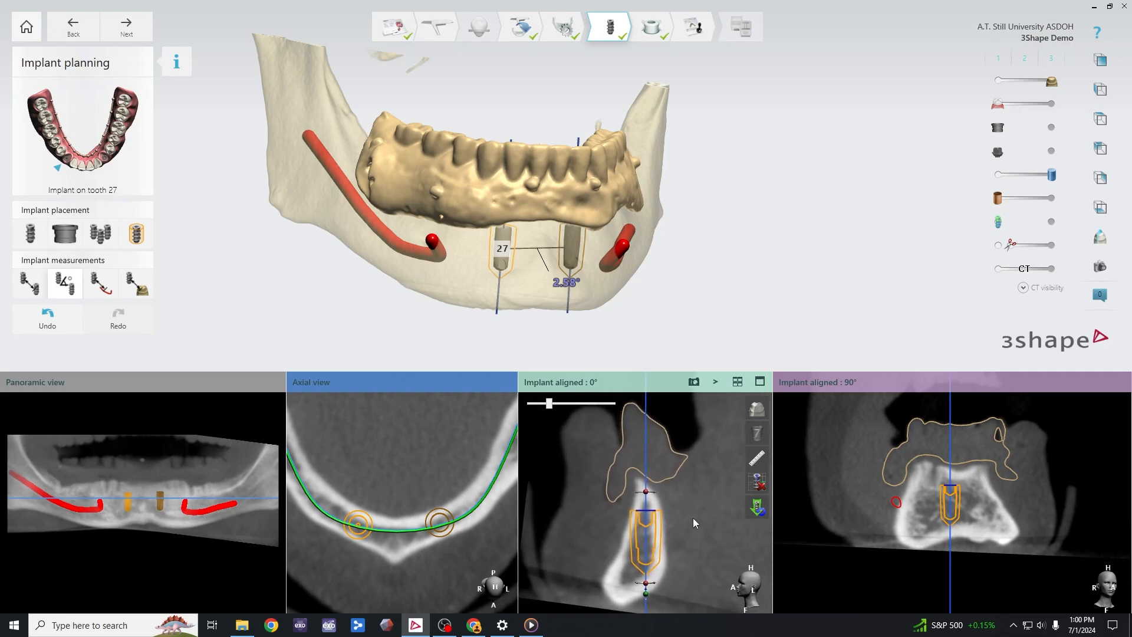
scroll(689, 515, down, 1)
scroll(688, 514, up, 1)
drag(655, 526, 655, 526)
Tilt implant 27 to 1.84° from implant 22, then view the jaw from the front.
scroll(656, 526, up, 2)
scroll(656, 531, up, 1)
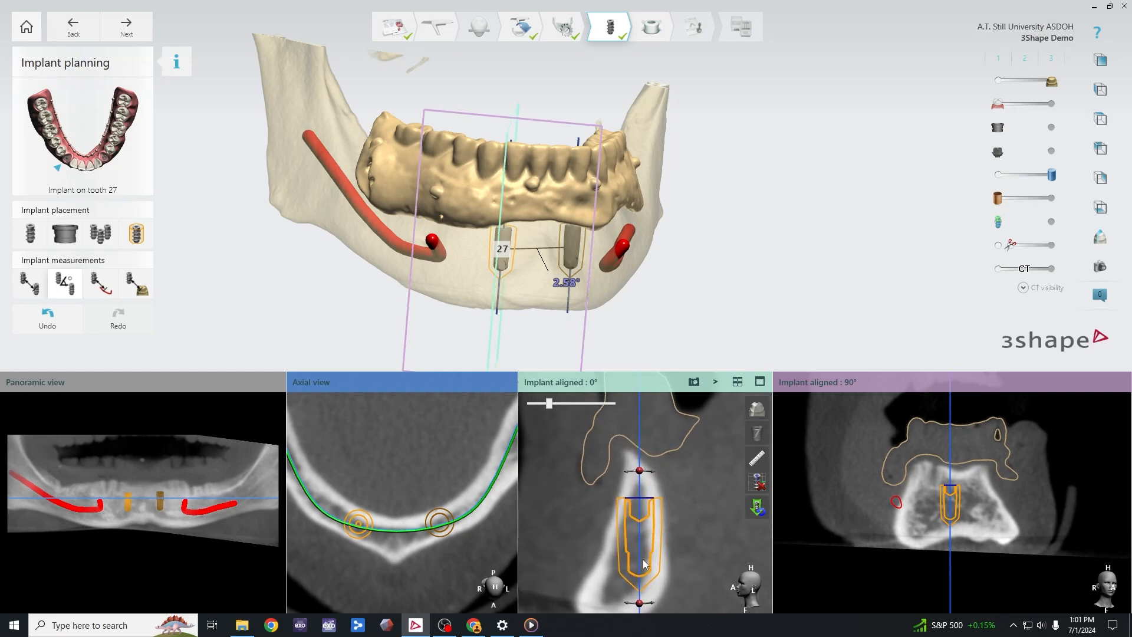
drag(641, 471, 643, 471)
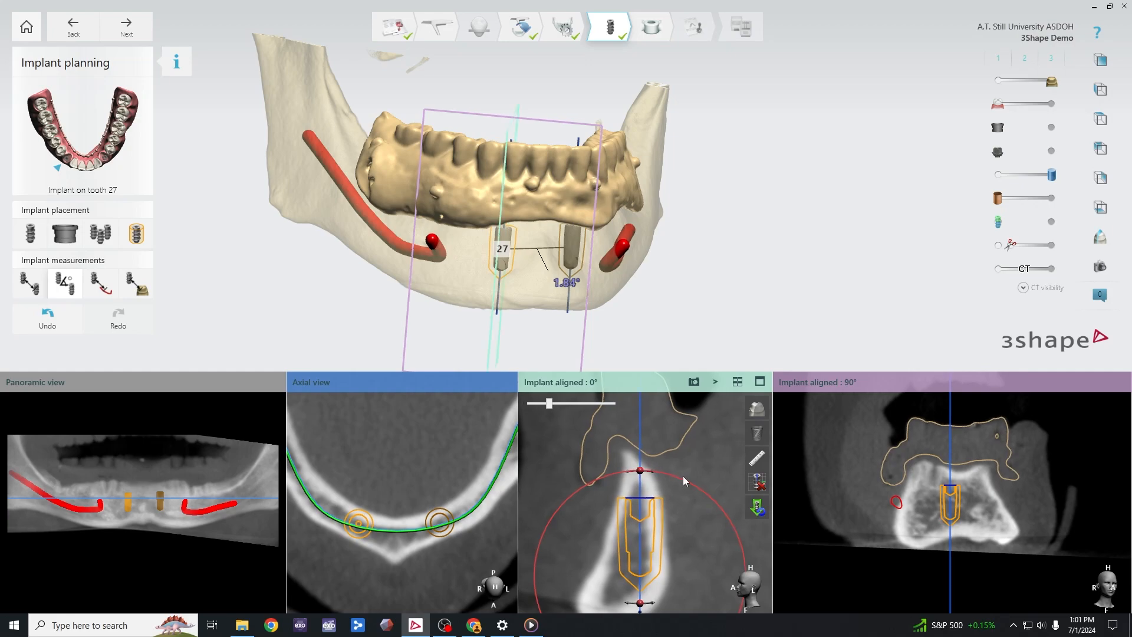
scroll(685, 500, down, 2)
right_drag(680, 271, 660, 256)
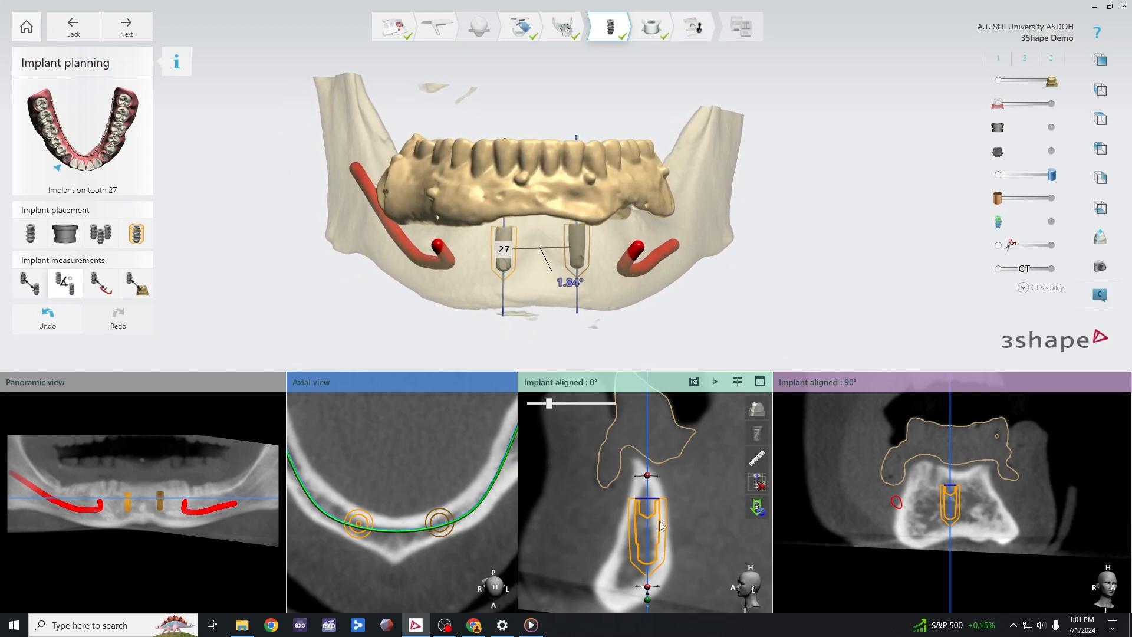
Nudge implant 27 slightly downward and hide the denture scan after a quick comparison.
drag(658, 520, 658, 525)
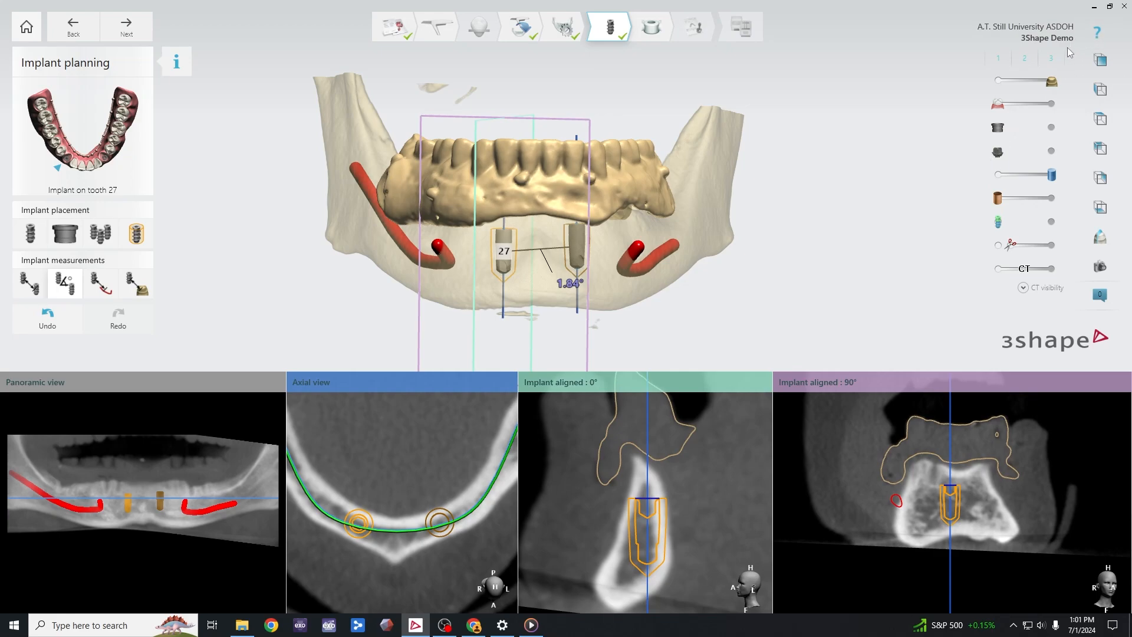
click(1052, 80)
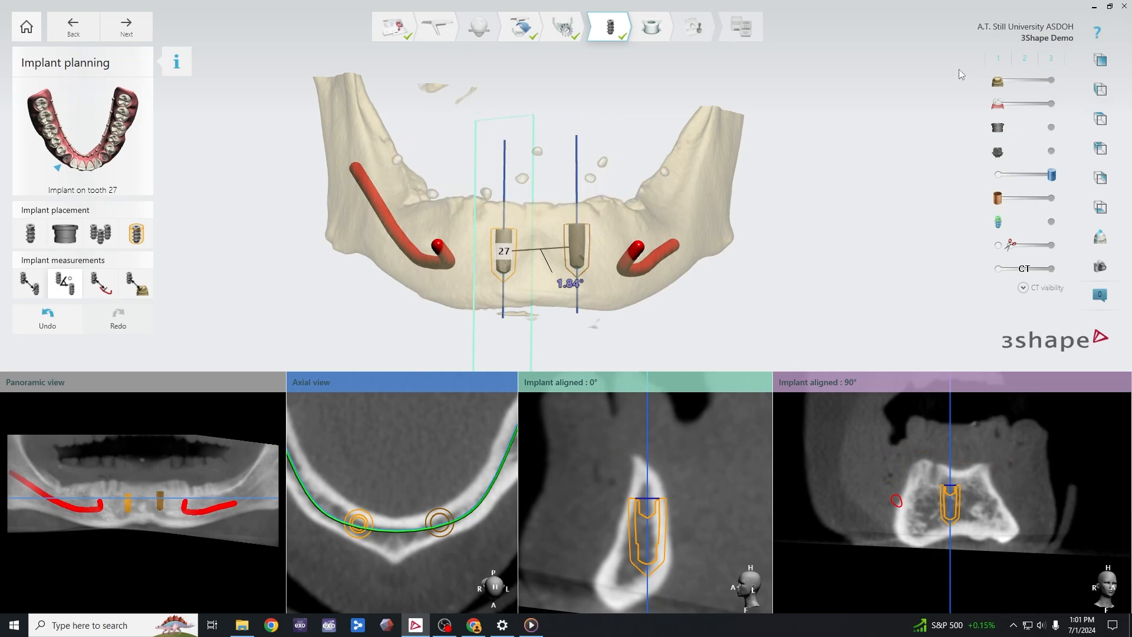
mouse_move(998, 81)
mouse_down()
mouse_move(1036, 80)
mouse_move(996, 79)
mouse_up()
mouse_move(845, 112)
right_down()
mouse_move(841, 125)
mouse_move(839, 111)
right_up()
Make the jaw bone semi-transparent and move the axial slice up through the jaw.
mouse_move(1024, 272)
mouse_down()
mouse_move(1050, 269)
mouse_move(1012, 265)
mouse_move(1032, 272)
mouse_up()
scroll(584, 267, up, 1)
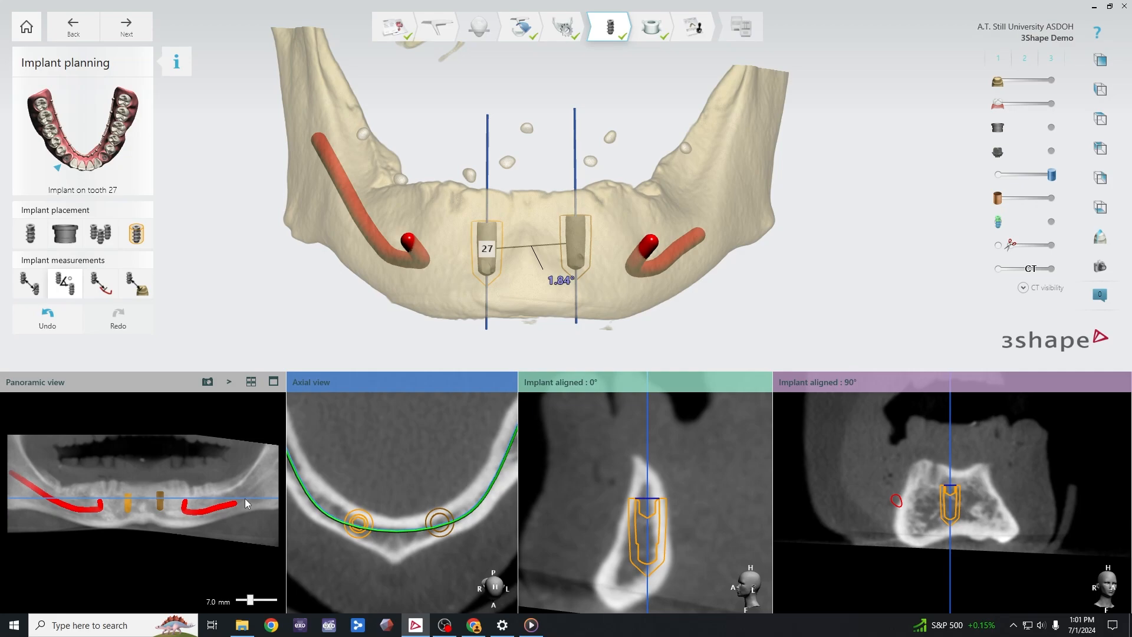
drag(245, 498, 246, 488)
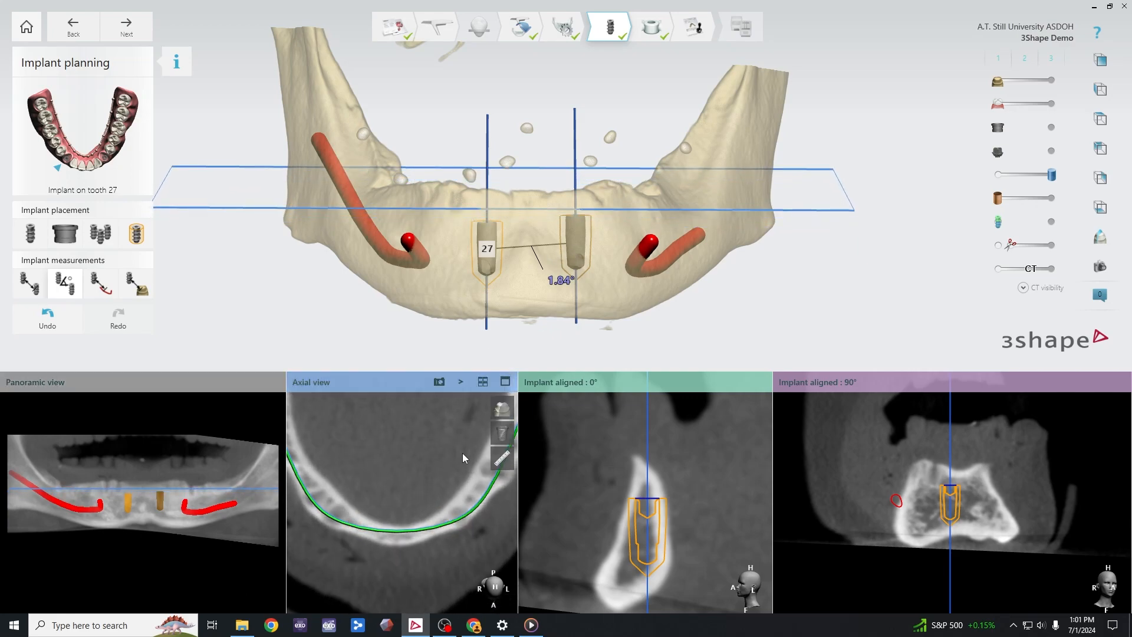
scroll(433, 518, down, 5)
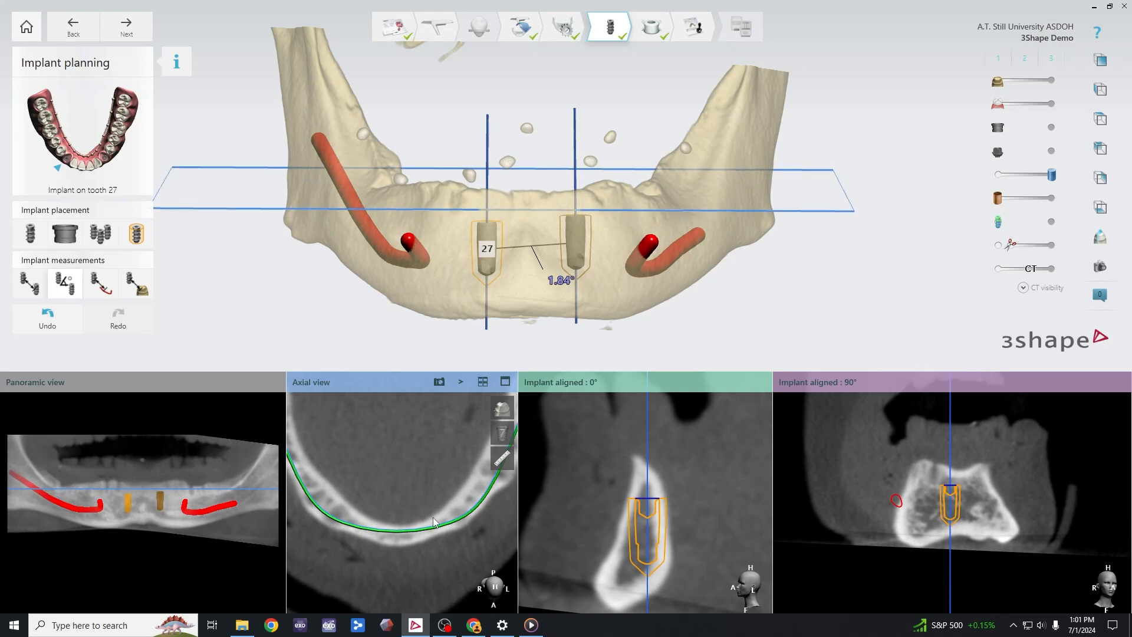
scroll(434, 523, down, 5)
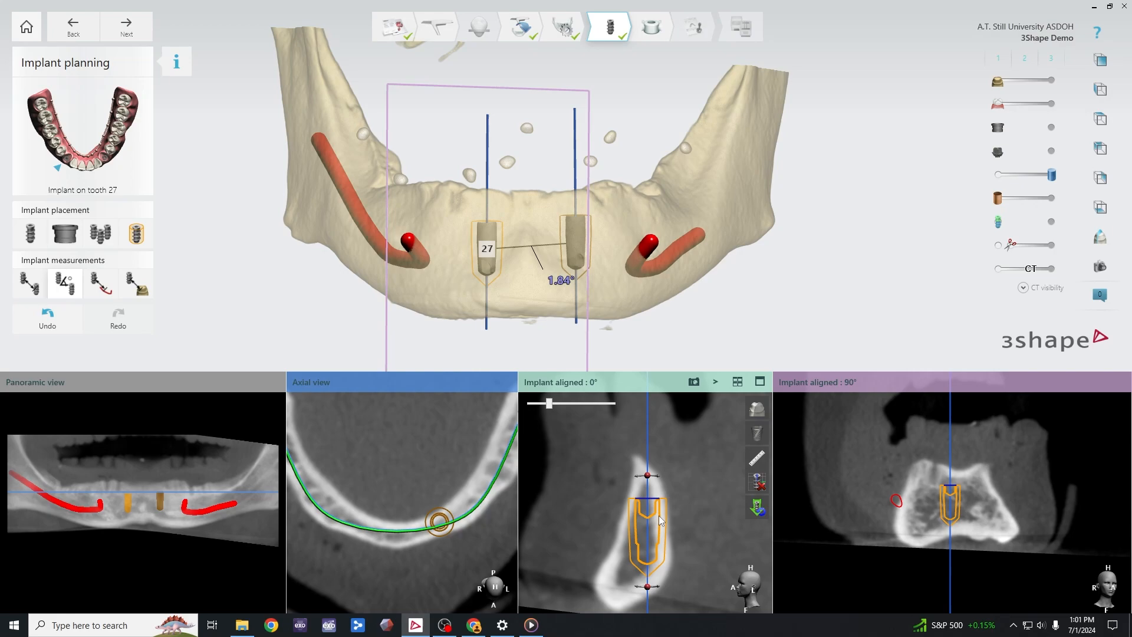
Fine-tune implant 27's position in the bone and inspect it from several jaw angles.
drag(660, 516, 659, 509)
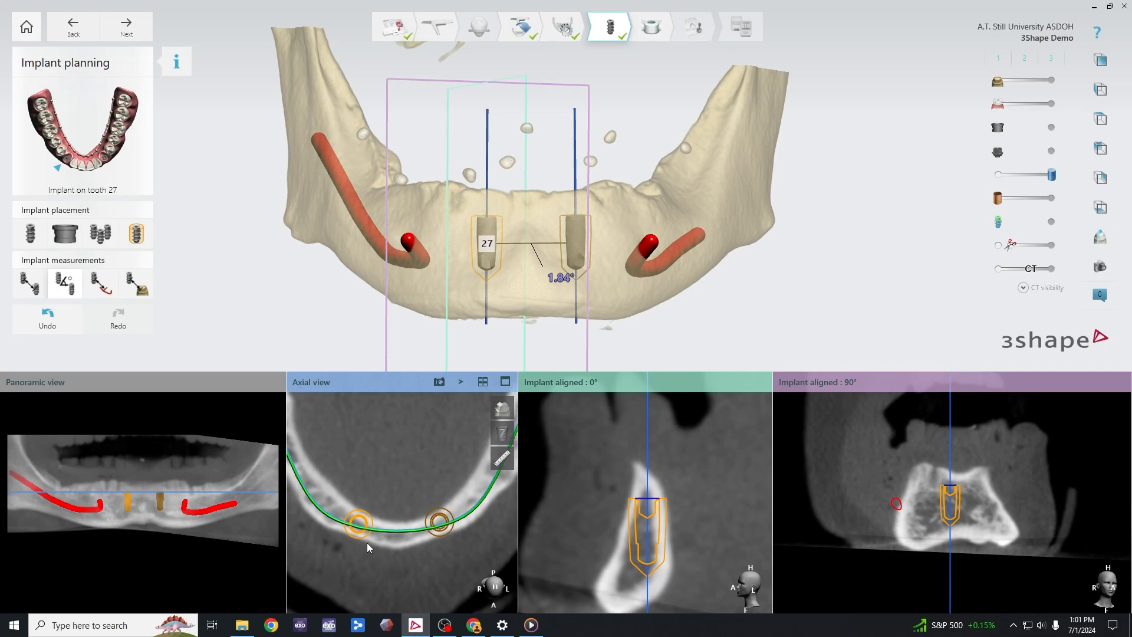
mouse_move(575, 171)
right_down()
mouse_move(604, 173)
mouse_move(572, 179)
right_up()
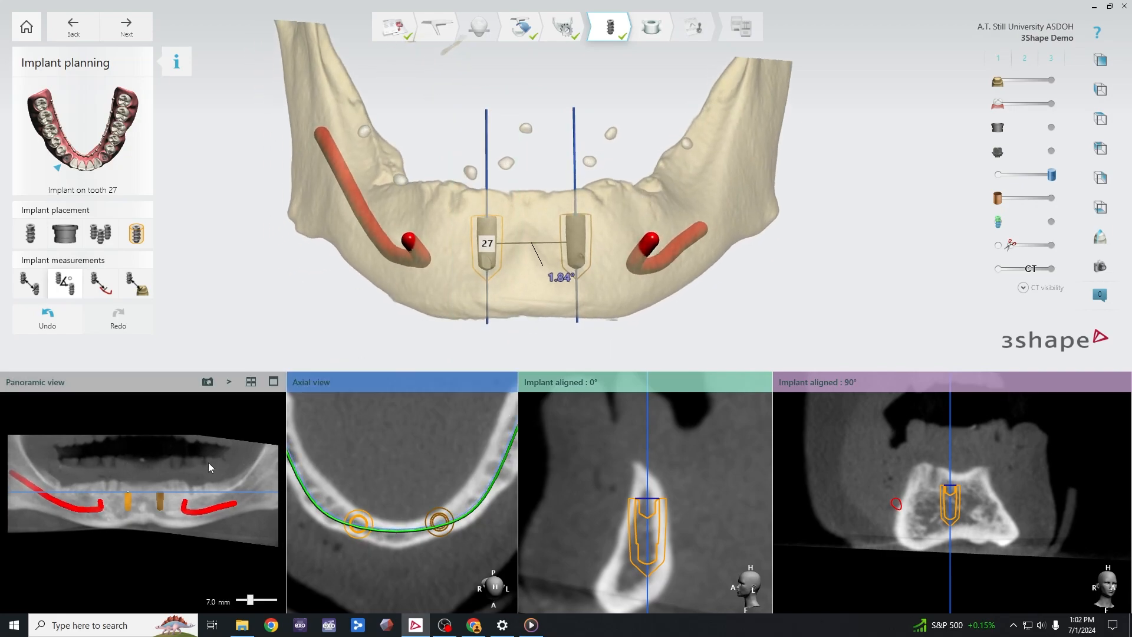
scroll(610, 291, down, 3)
scroll(609, 291, up, 3)
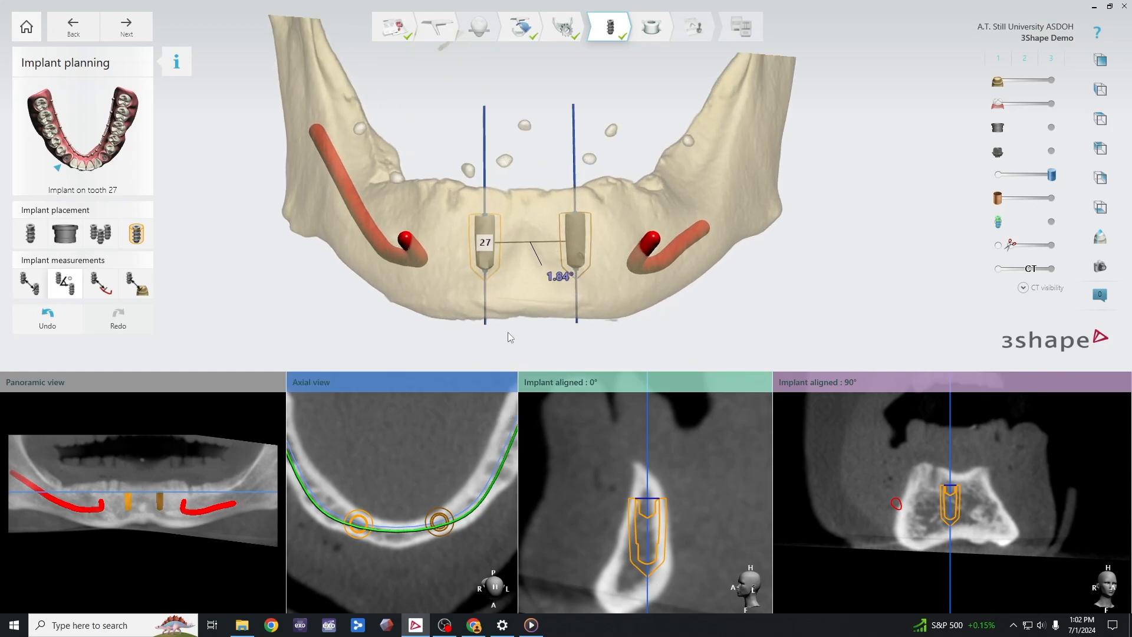
scroll(392, 510, down, 2)
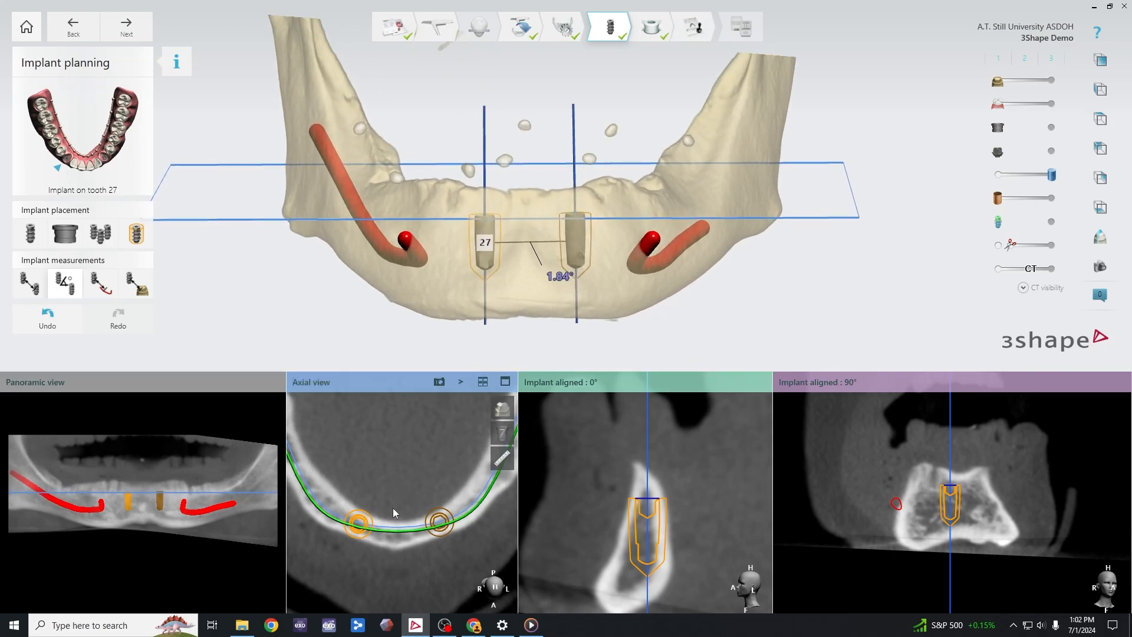
right_drag(611, 345, 606, 324)
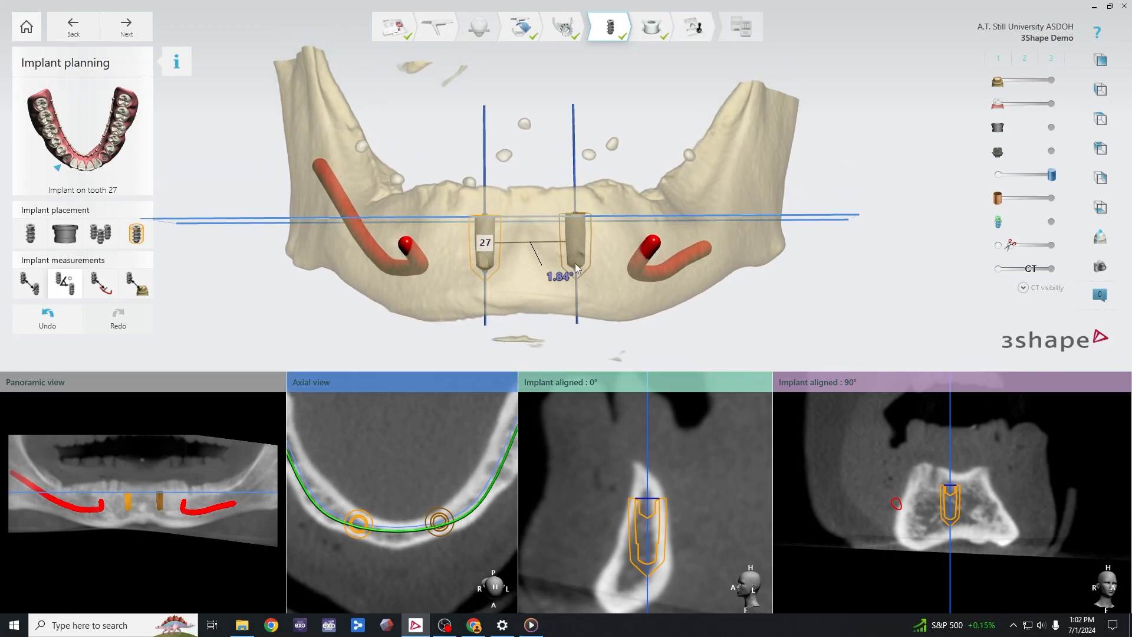
right_drag(732, 314, 724, 312)
Switch the cross-sections from orthogonal/tangential to implant-aligned slices, viewing the jaw from the top.
key(space)
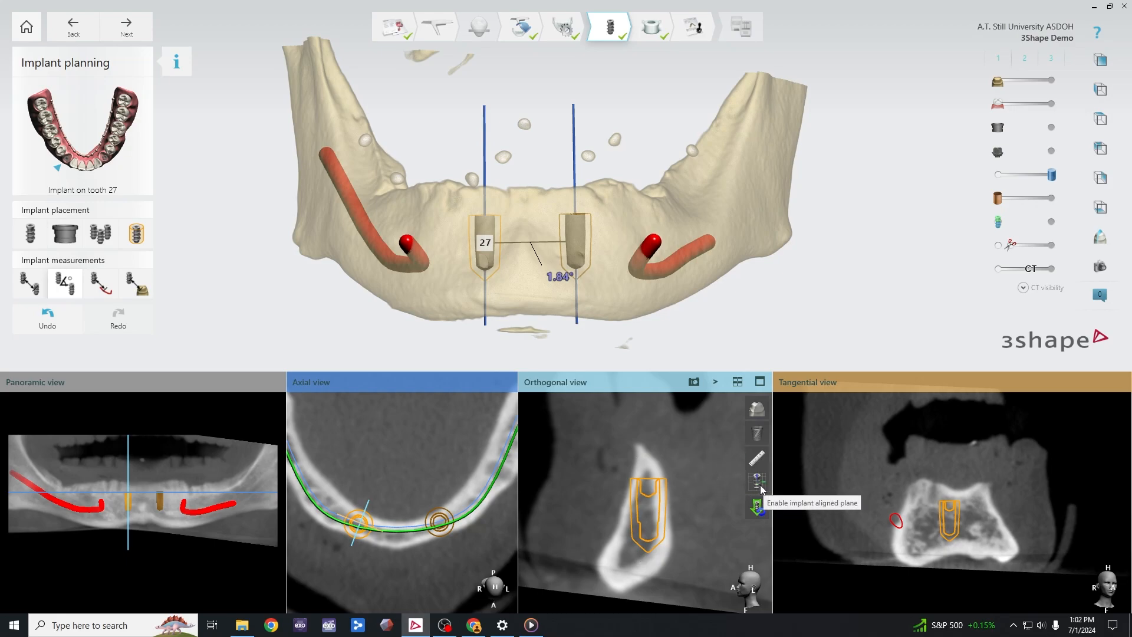
click(757, 484)
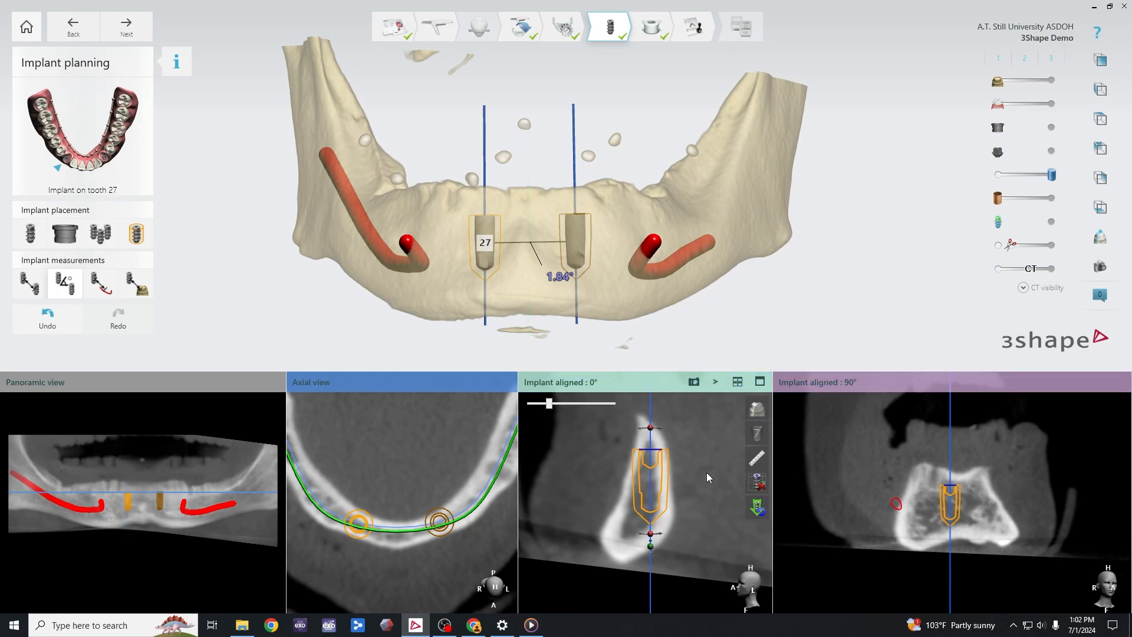
scroll(706, 472, down, 5)
right_drag(645, 199, 655, 303)
Rotate the implant-aligned slices around implant 27 to 172° and 82°.
scroll(684, 467, up, 4)
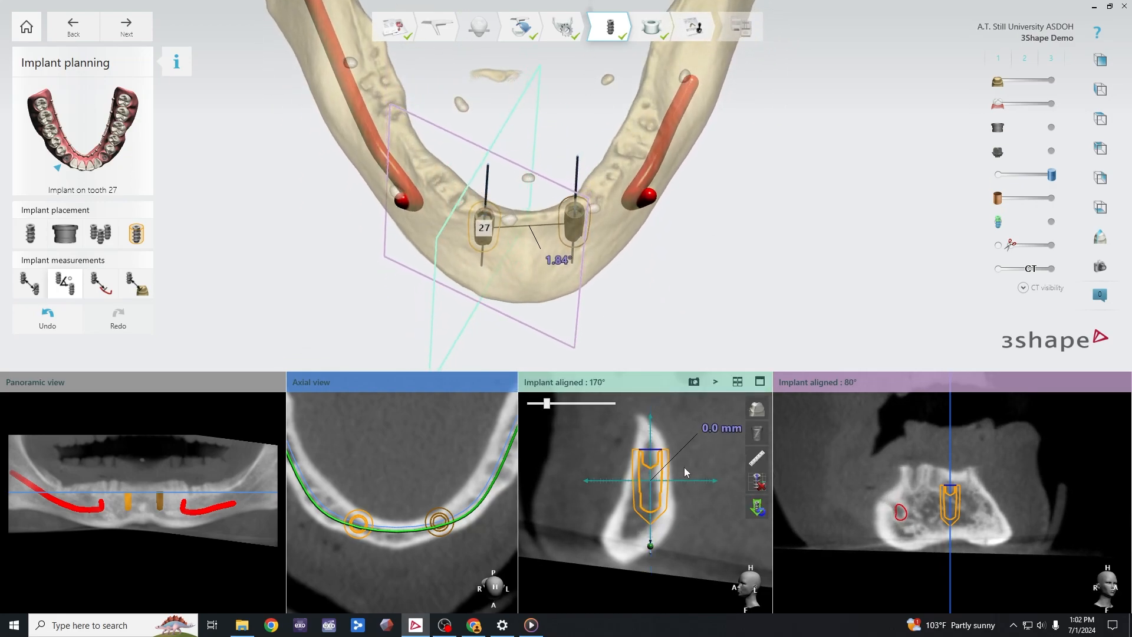
scroll(685, 467, up, 5)
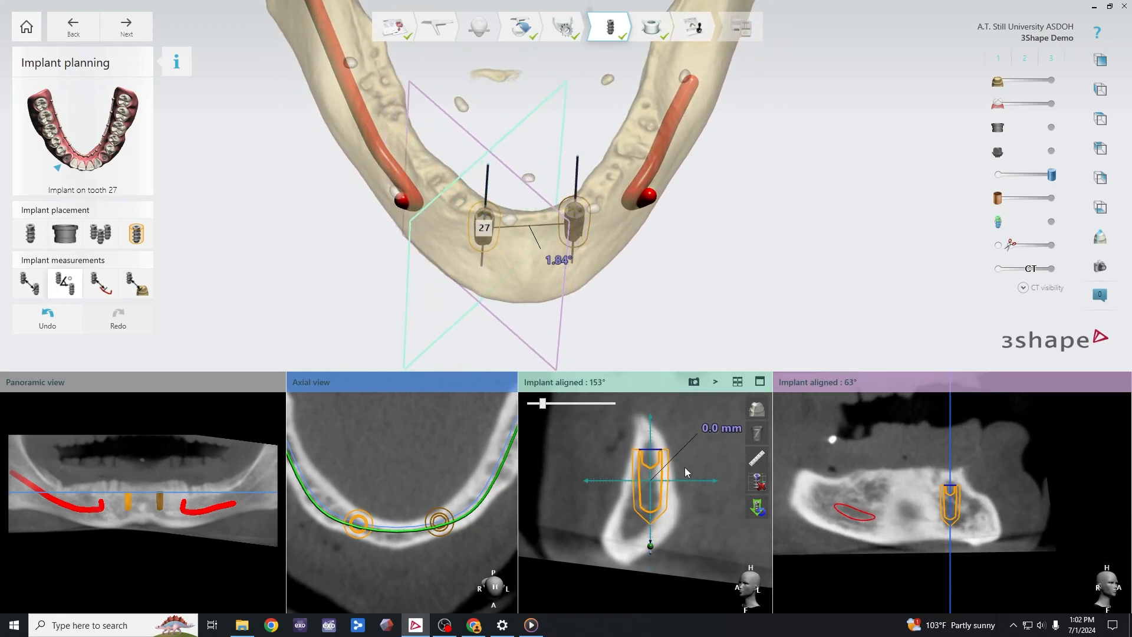
scroll(685, 466, up, 5)
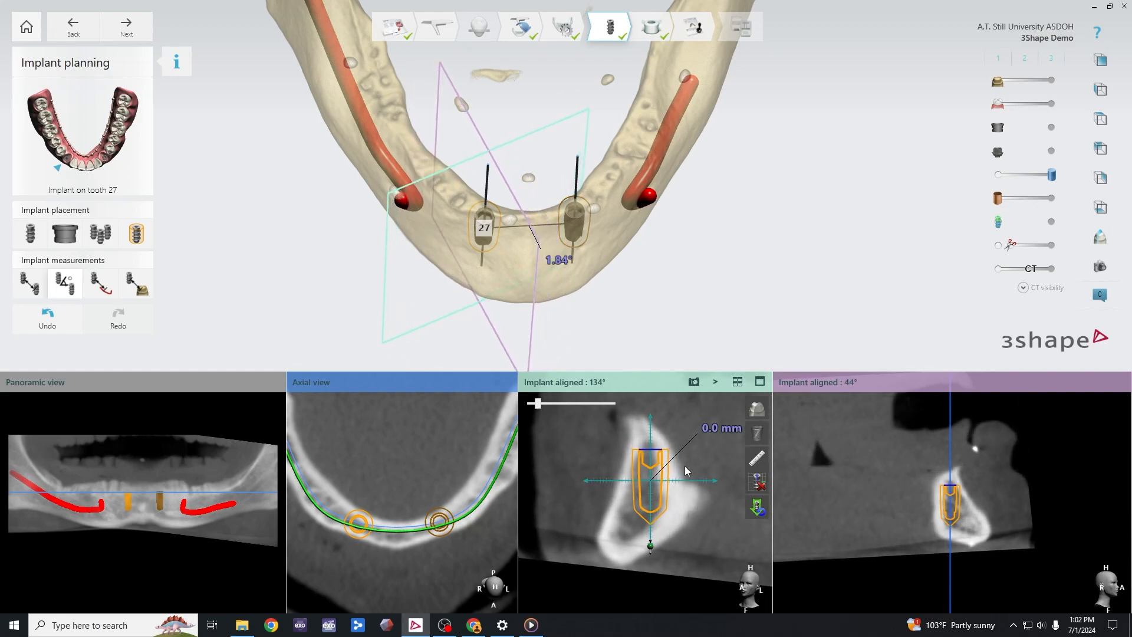
scroll(685, 465, up, 5)
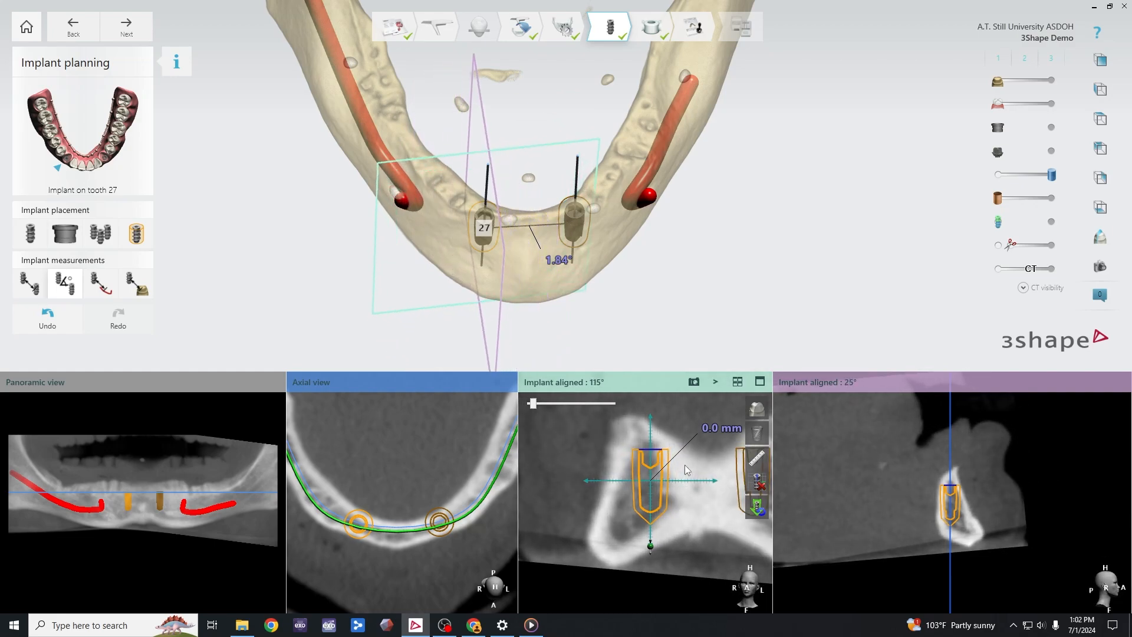
scroll(685, 465, up, 2)
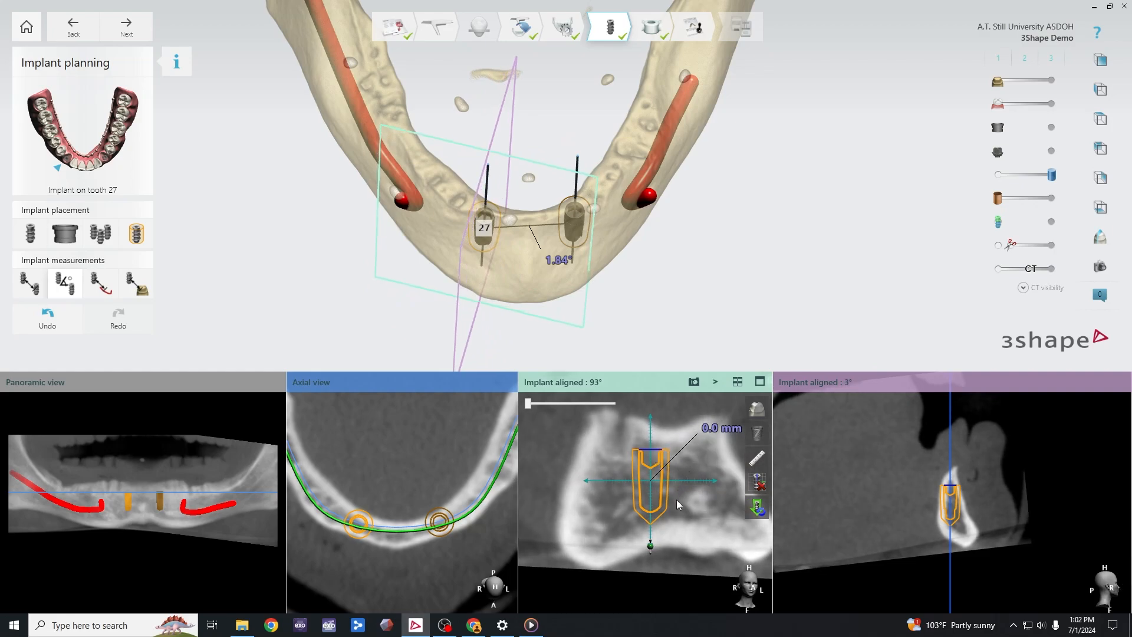
scroll(692, 466, up, 3)
scroll(692, 466, up, 6)
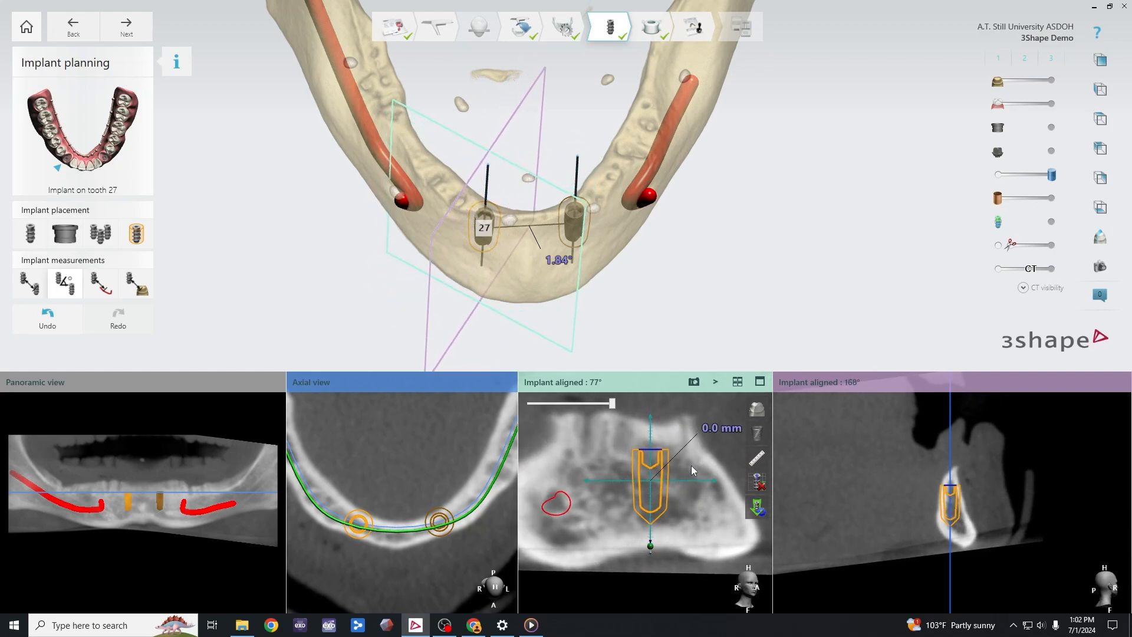
scroll(690, 464, up, 8)
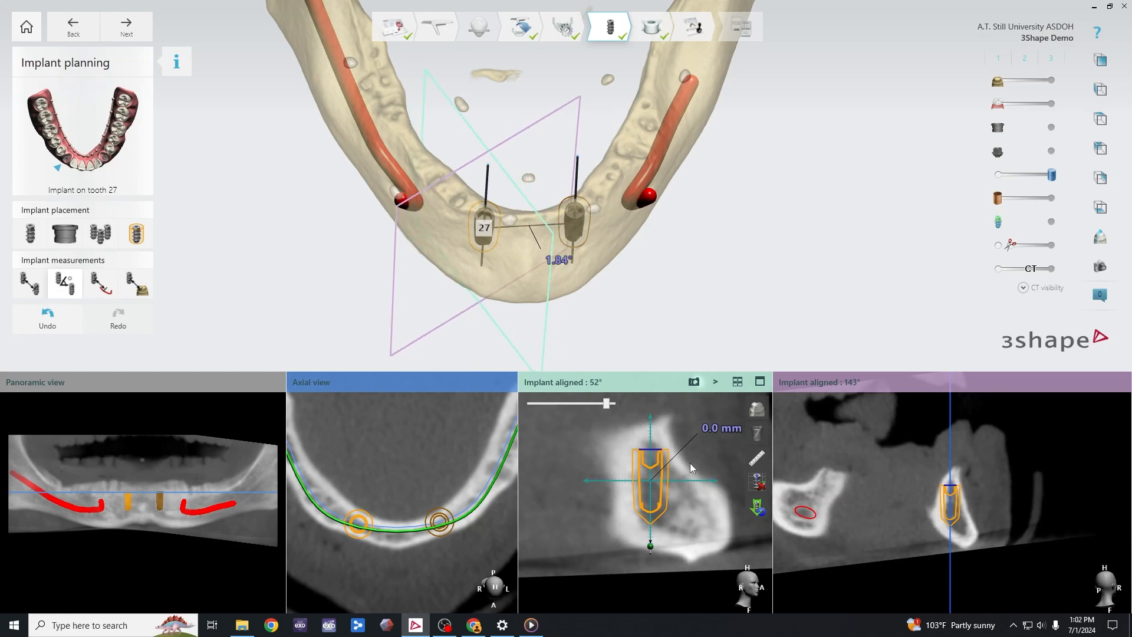
scroll(689, 462, up, 7)
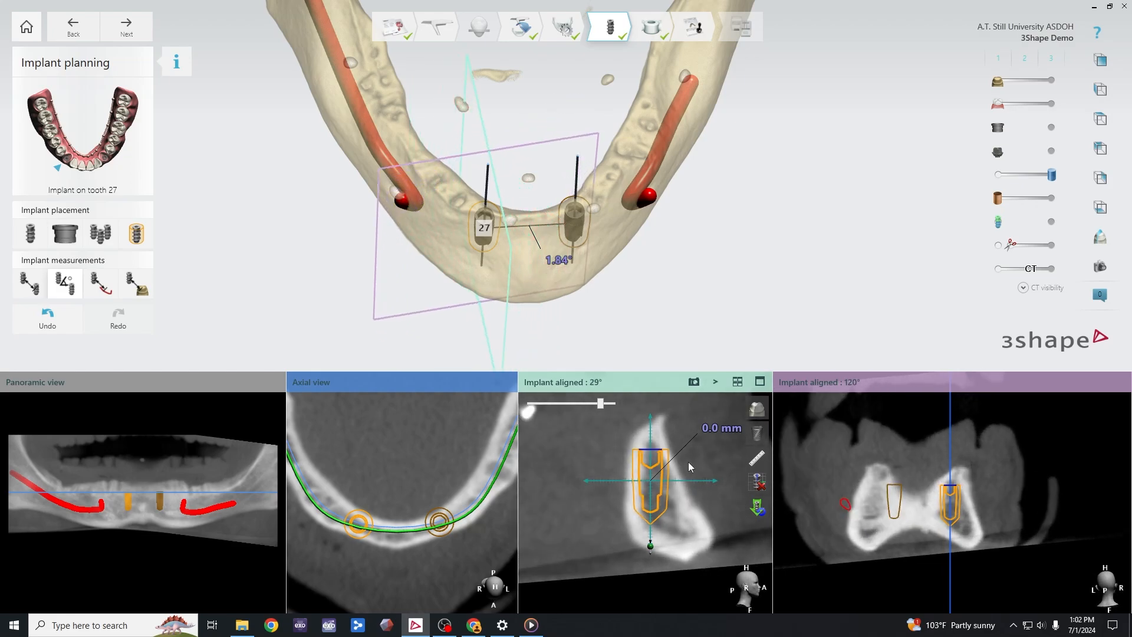
scroll(688, 461, up, 7)
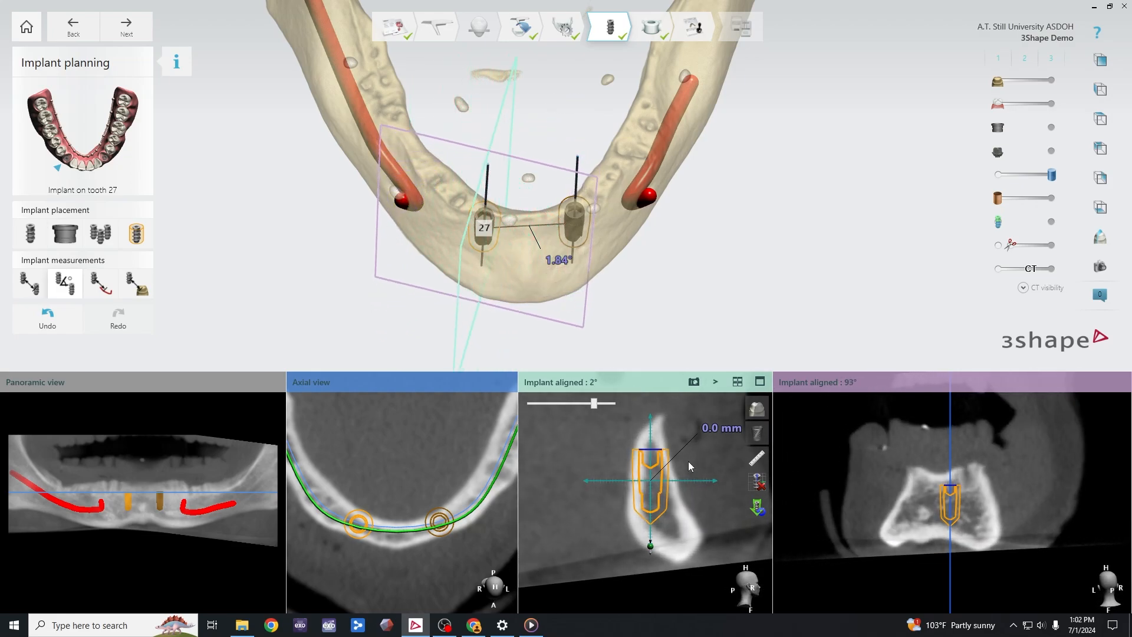
scroll(689, 461, up, 4)
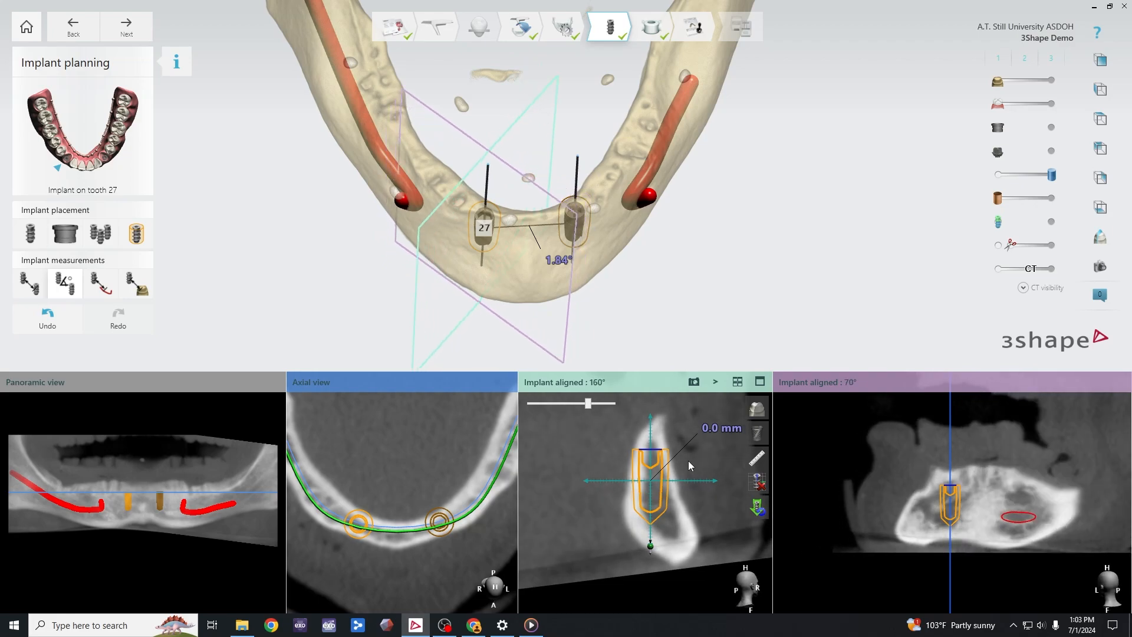
scroll(688, 461, down, 7)
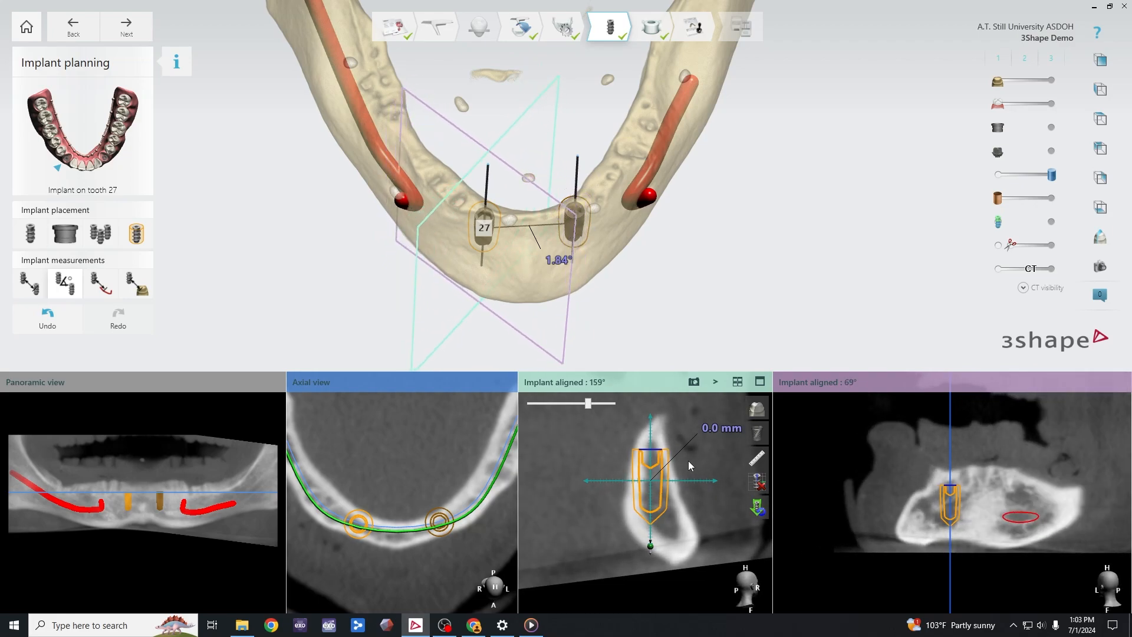
scroll(688, 461, up, 2)
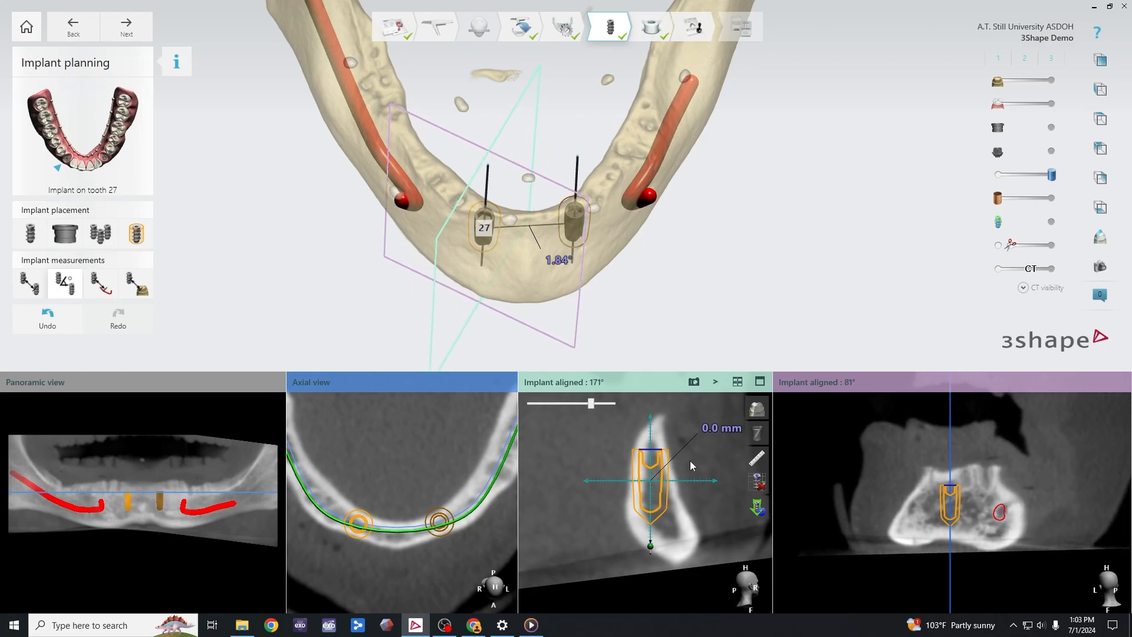
mouse_move(653, 450)
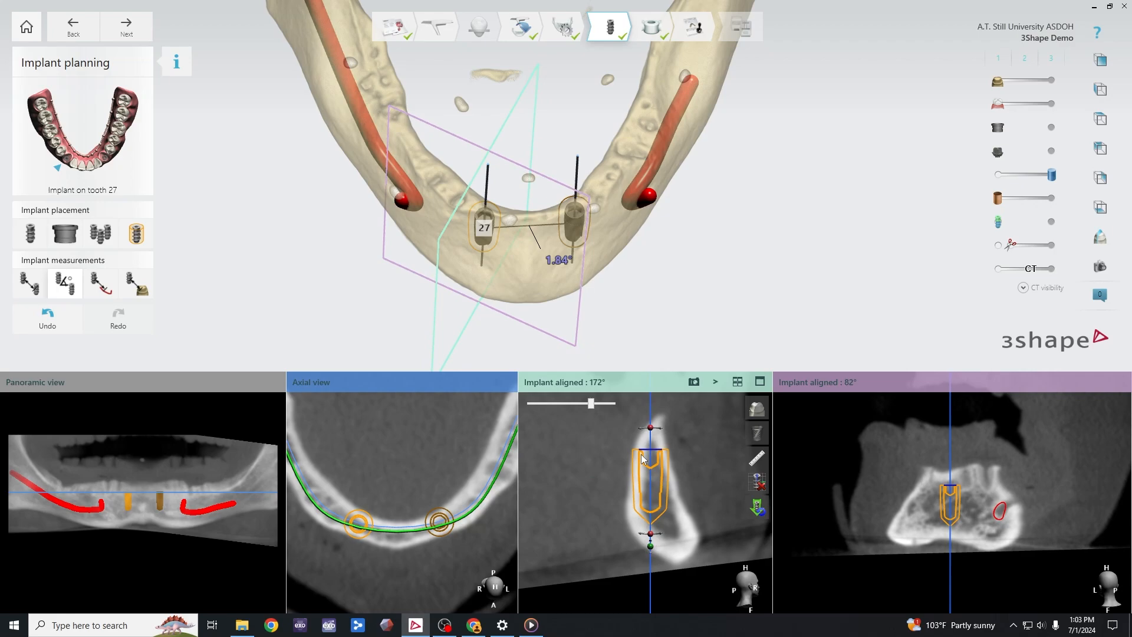
ctrl+scroll(671, 480, up, 1)
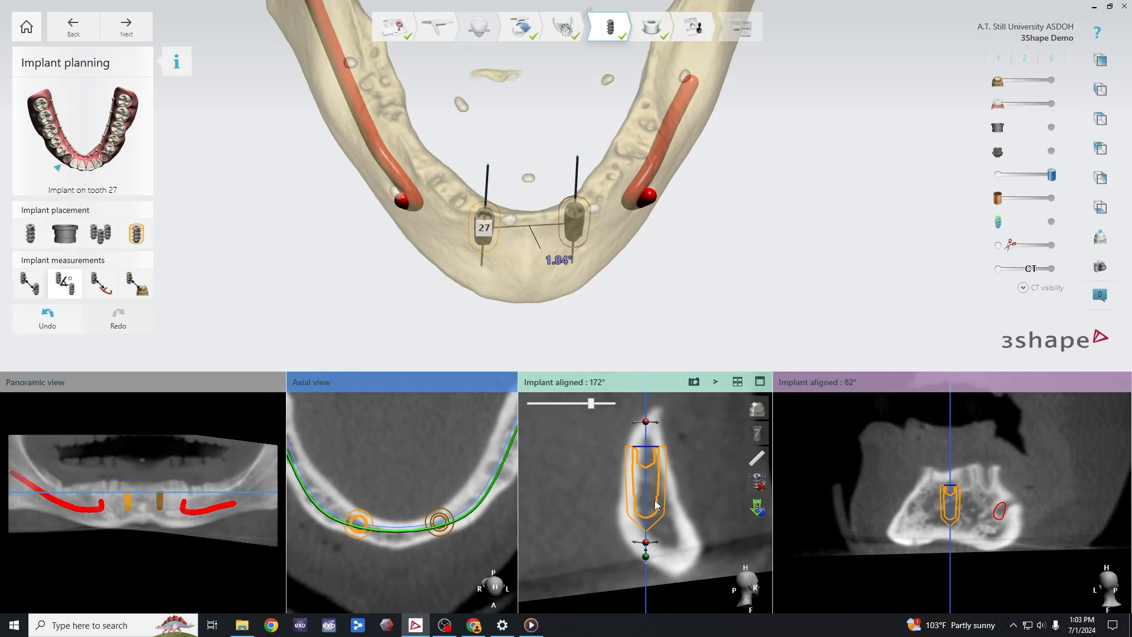
click(647, 467)
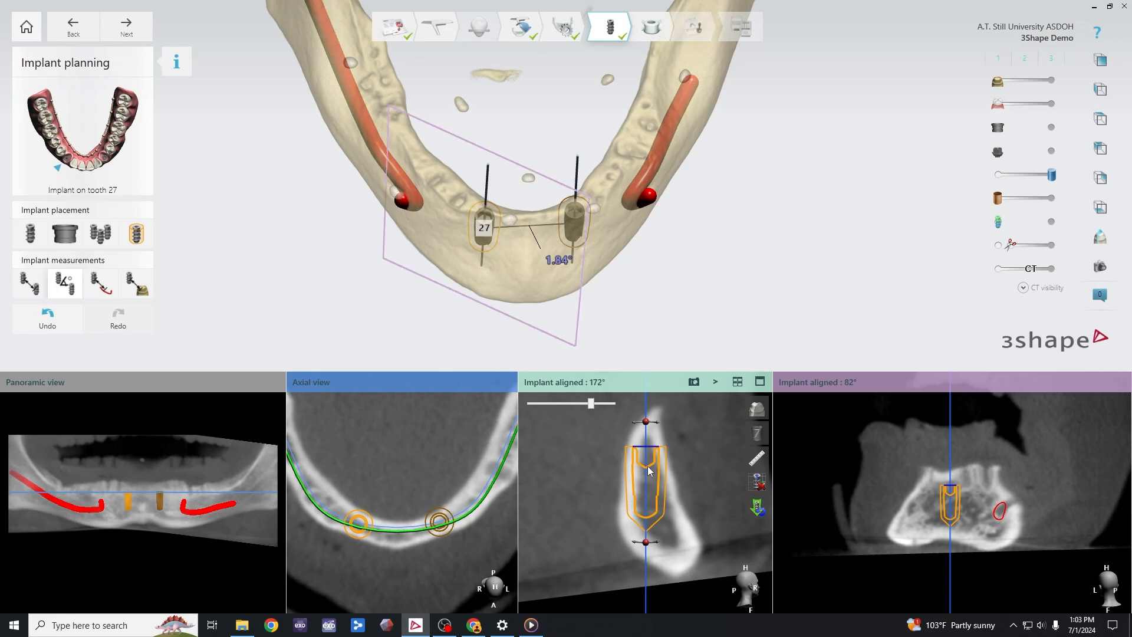
drag(647, 466, 650, 466)
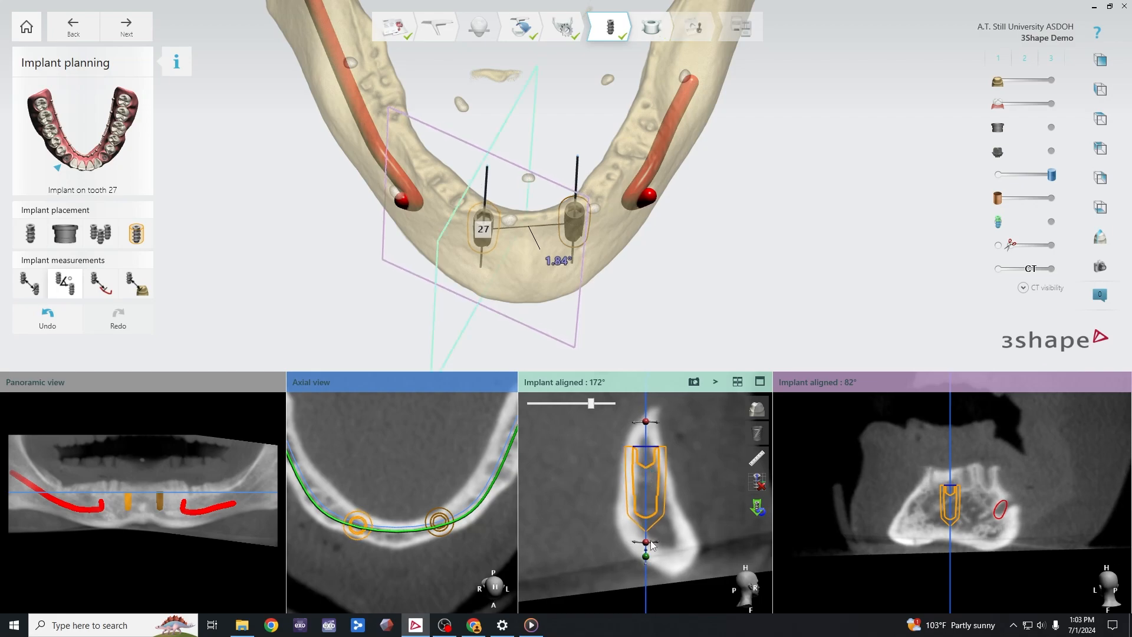
drag(652, 544, 652, 544)
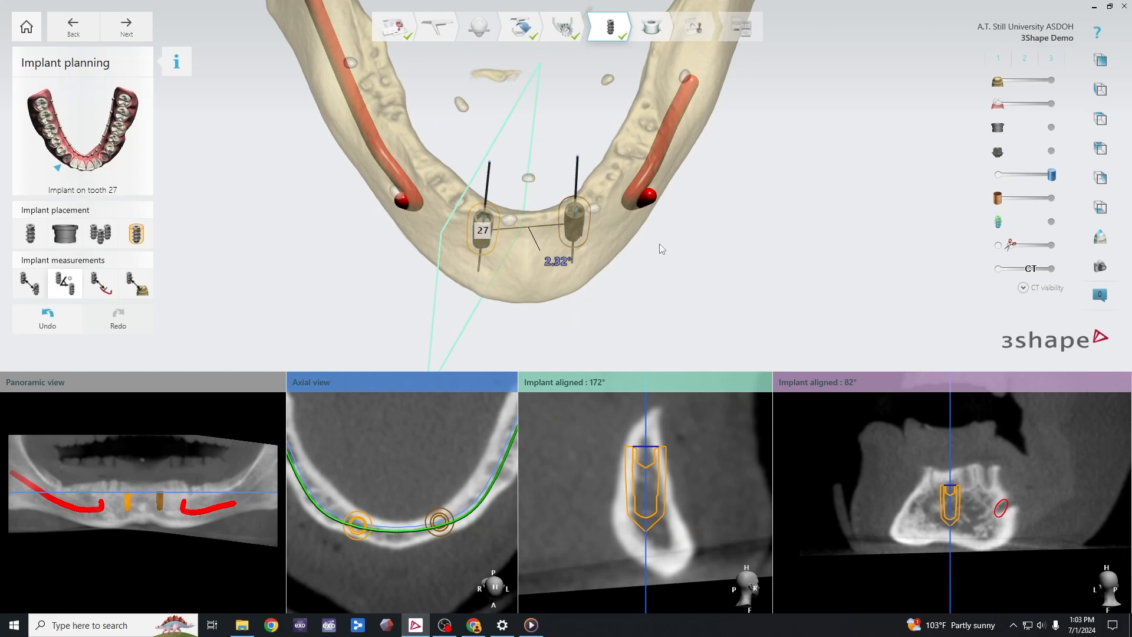
mouse_move(660, 243)
right_down()
mouse_move(650, 277)
mouse_move(647, 248)
right_up()
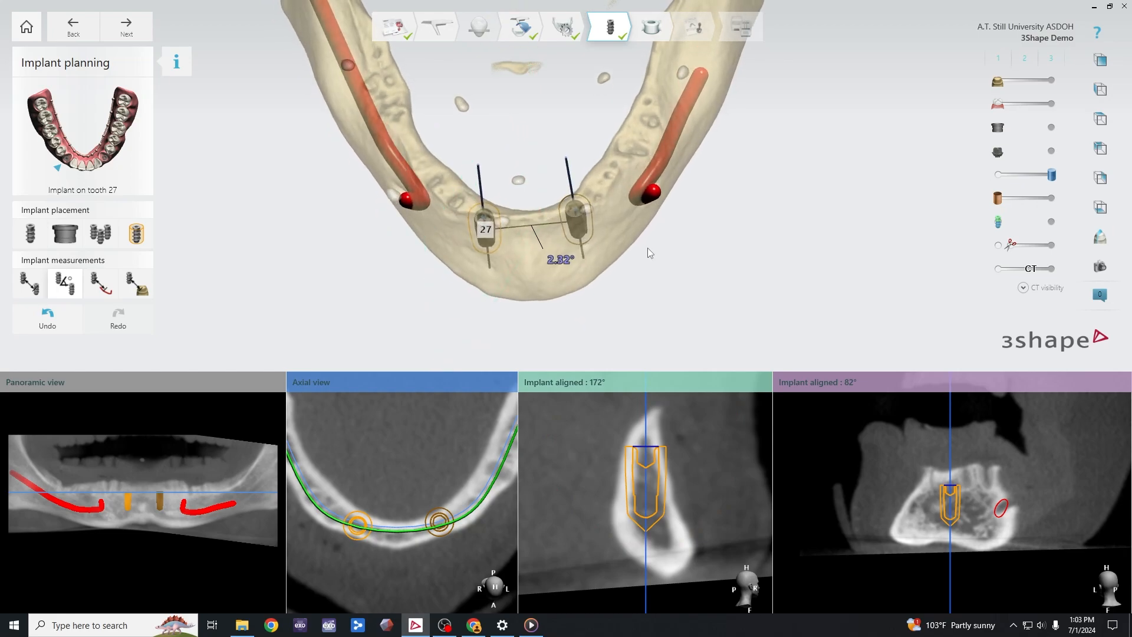
mouse_move(681, 491)
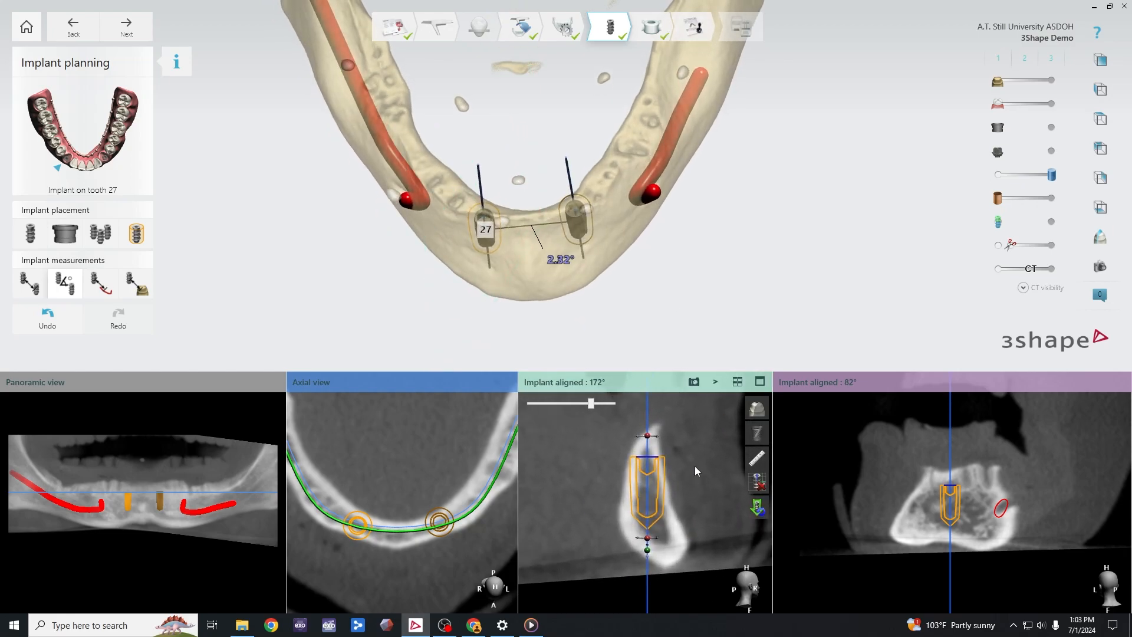
right_drag(624, 277, 621, 228)
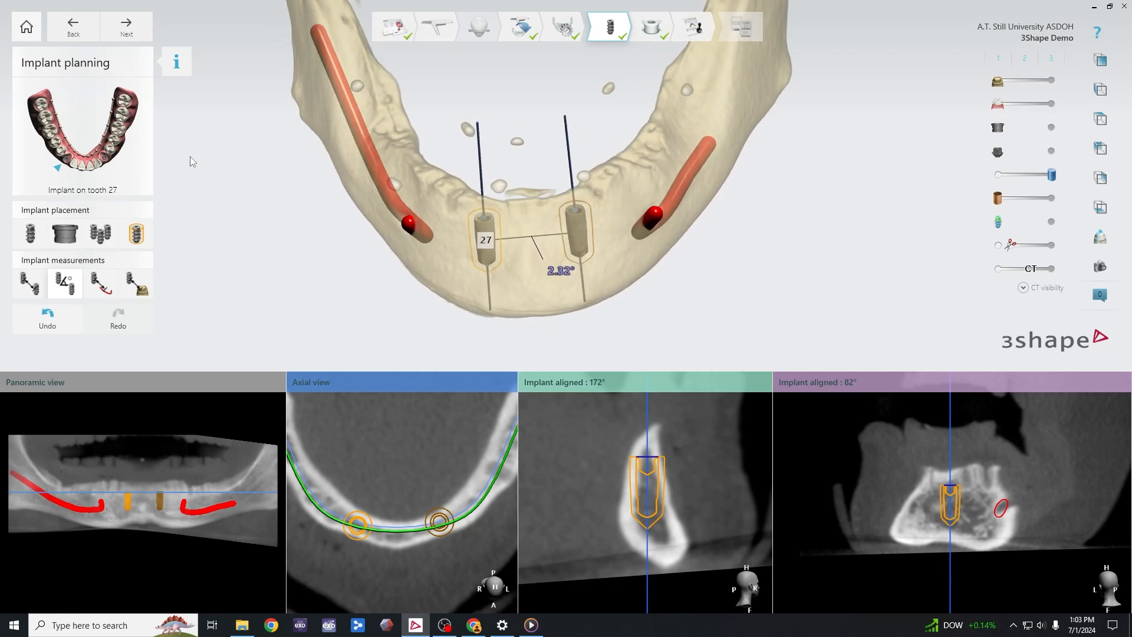
right_drag(607, 289, 625, 239)
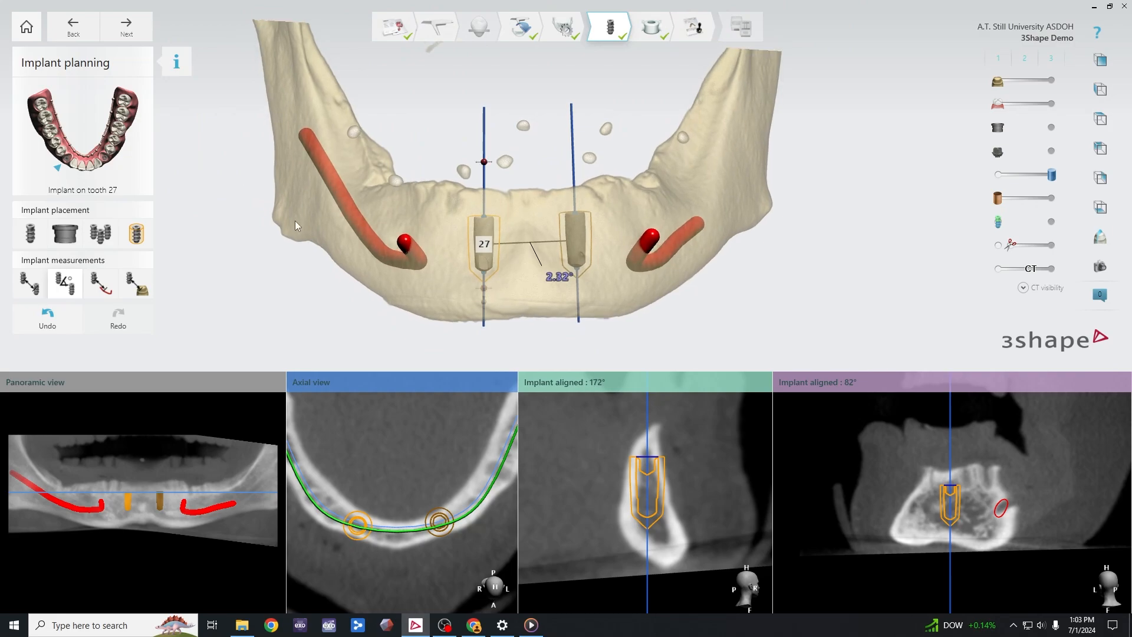
click(74, 291)
right_drag(608, 276, 649, 300)
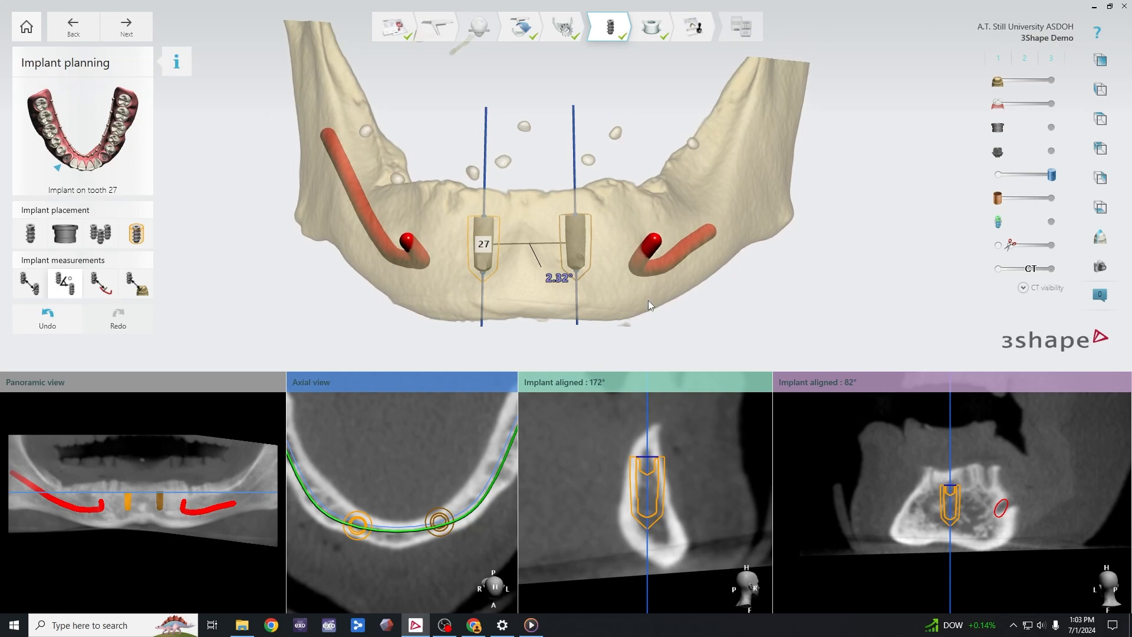
click(71, 288)
click(70, 288)
scroll(572, 288, up, 2)
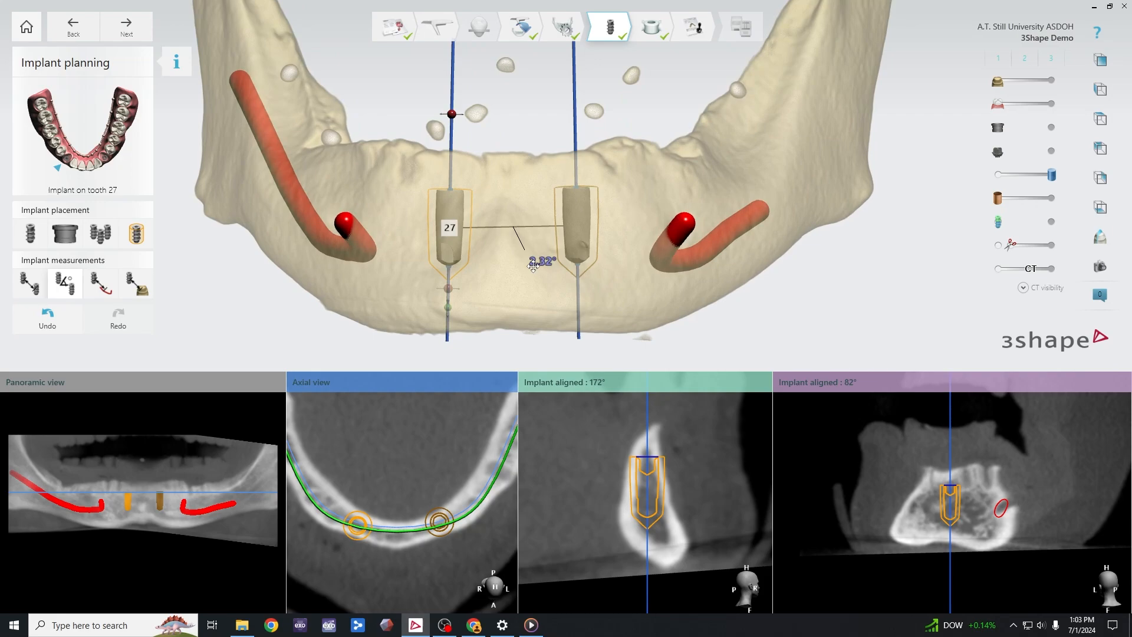
scroll(570, 283, down, 1)
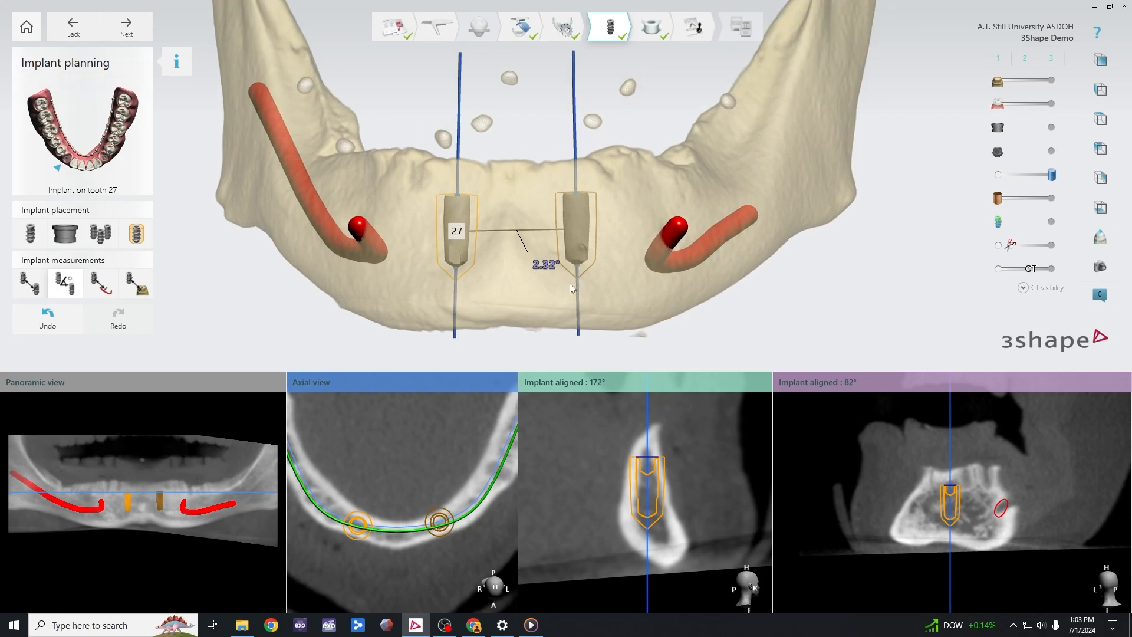
scroll(585, 281, down, 2)
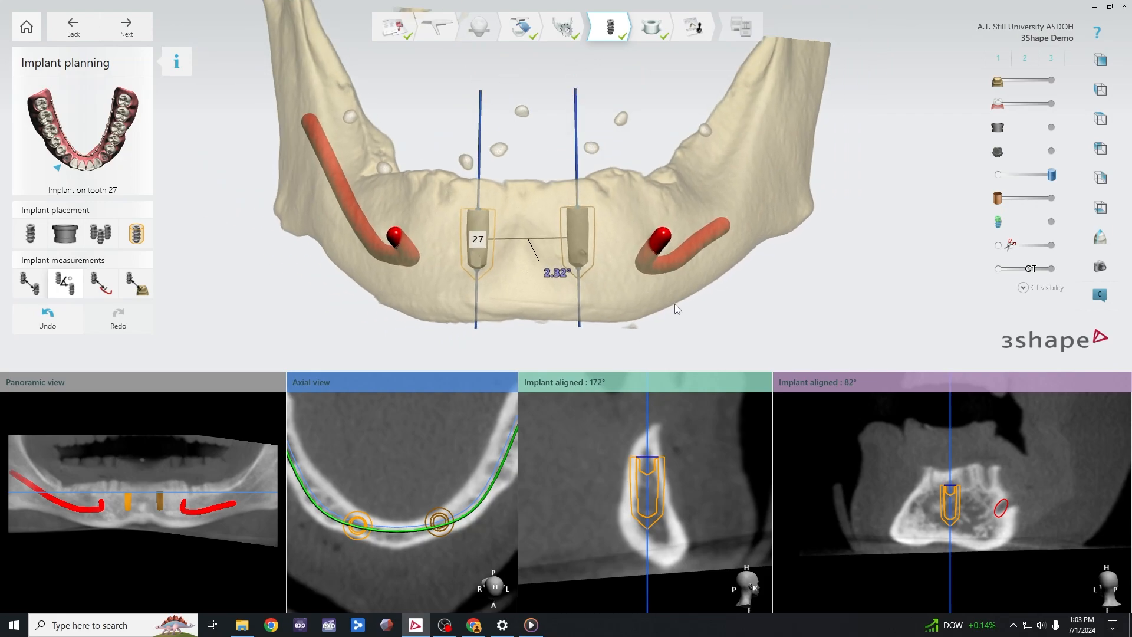
right_drag(696, 318, 684, 311)
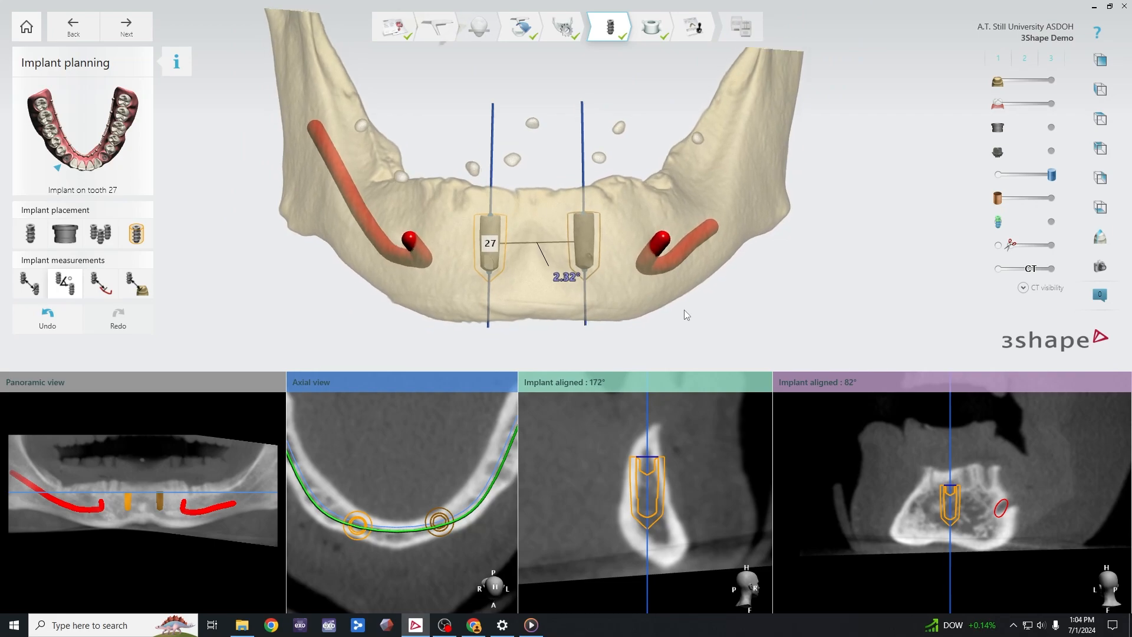
Group implants 22 and 27 together so their axes read 0.00° apart.
click(106, 236)
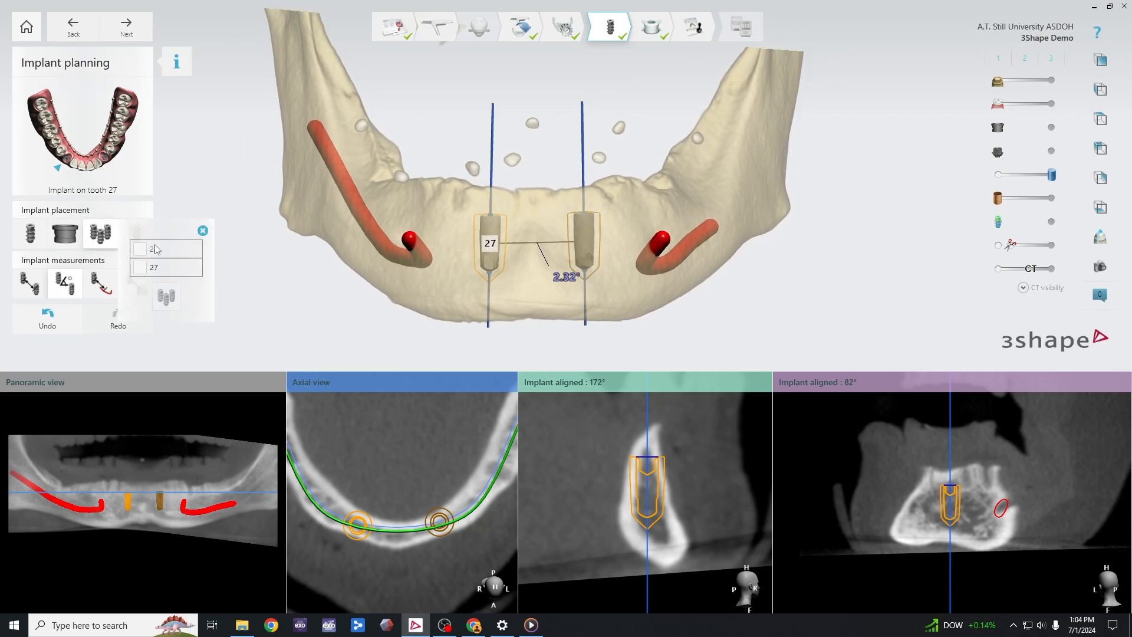
click(139, 269)
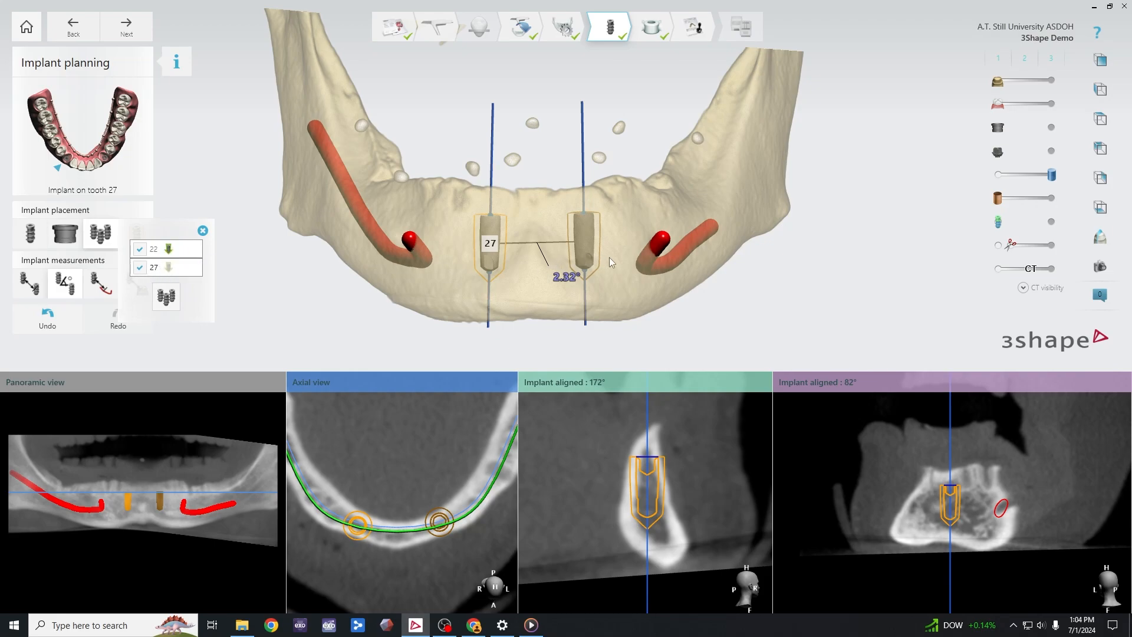
right_drag(610, 257, 602, 256)
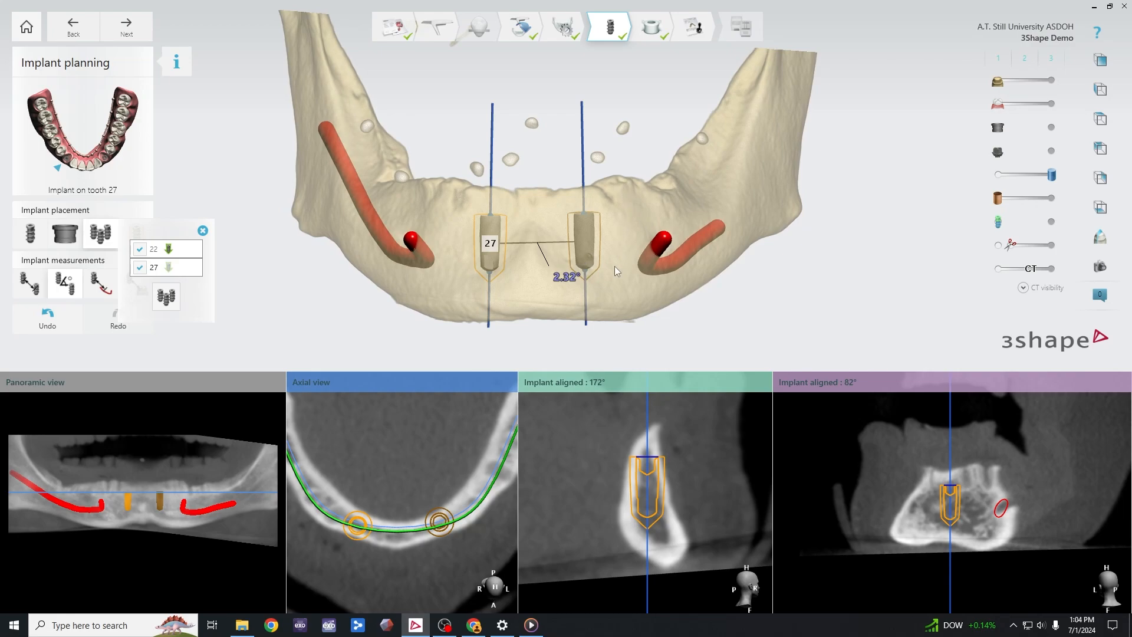
click(590, 219)
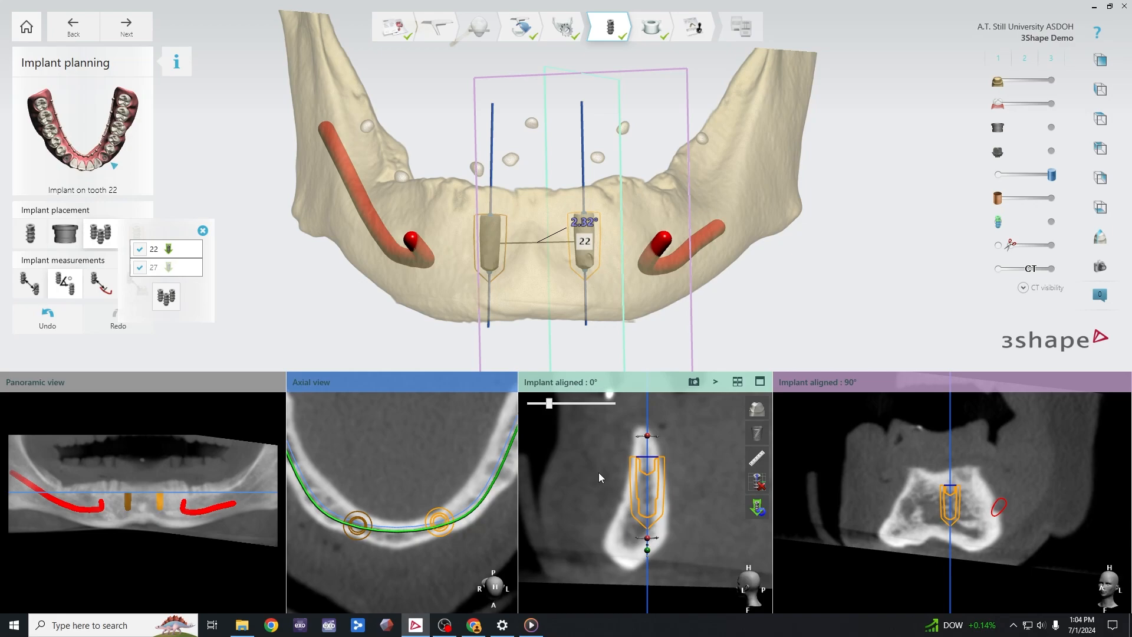
scroll(650, 473, up, 2)
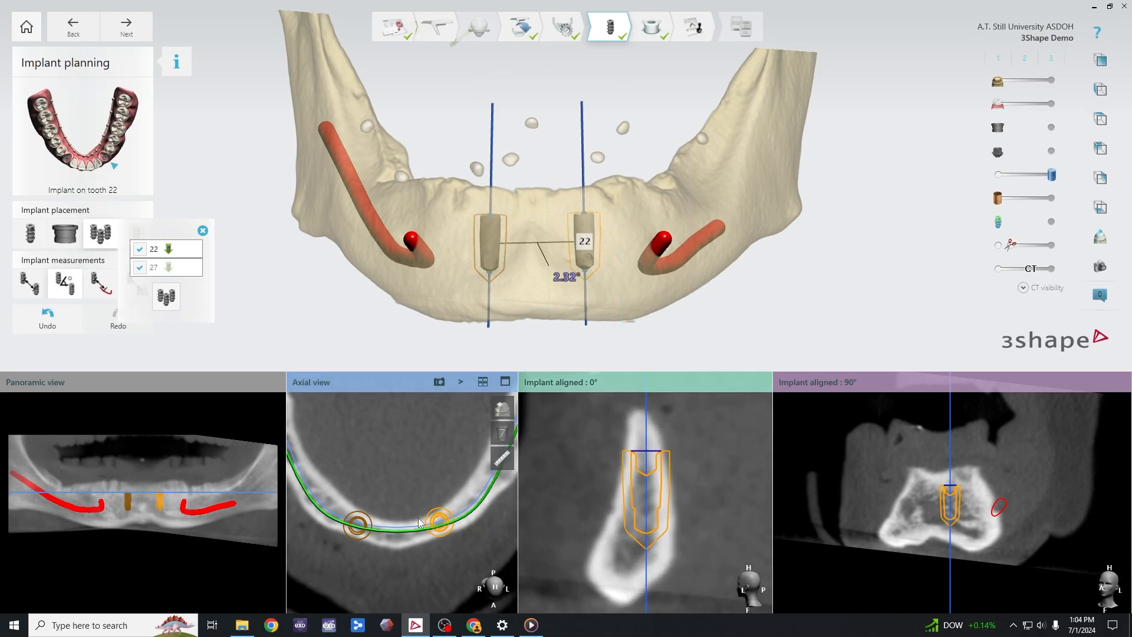
click(64, 164)
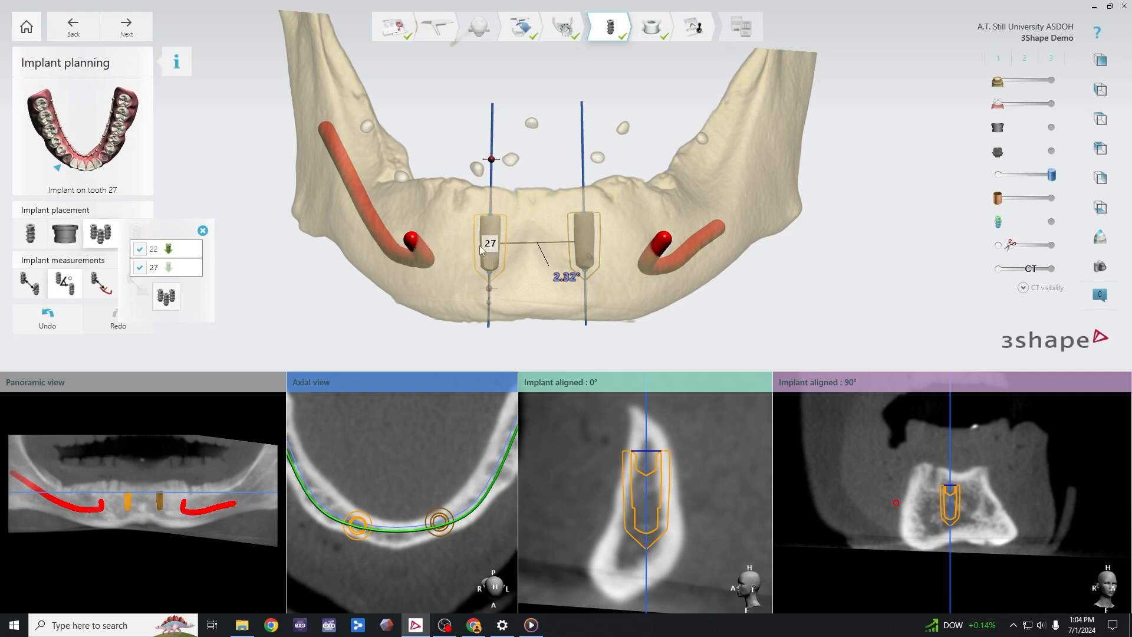
click(166, 296)
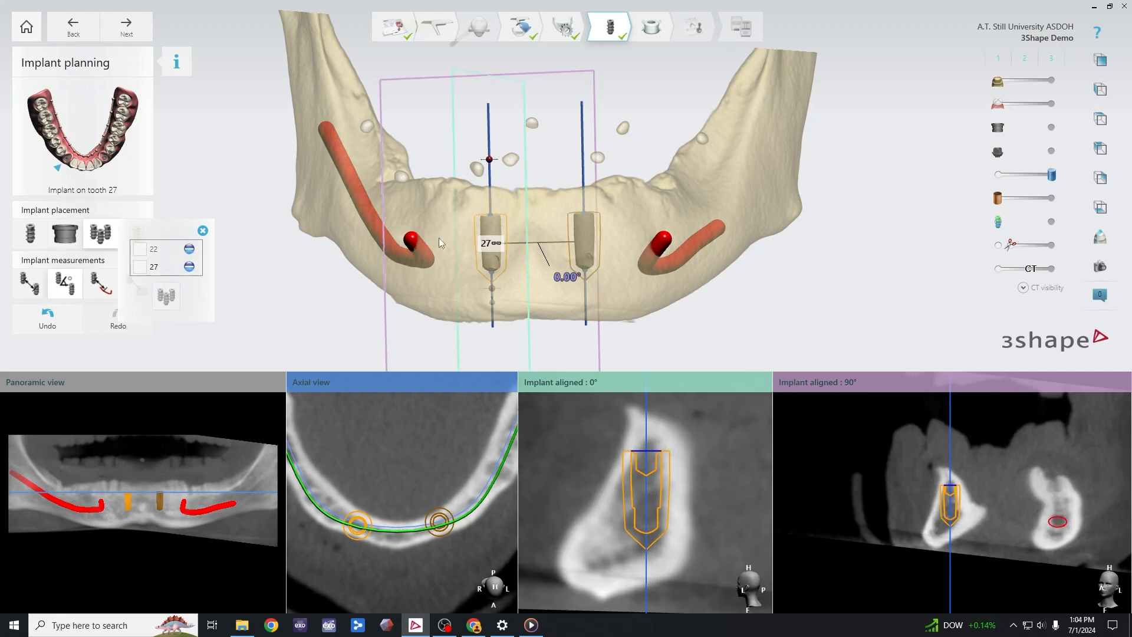
Test-tilt grouped implant 27 sideways in the cross-section, then undo the tilt.
right_drag(663, 214, 671, 212)
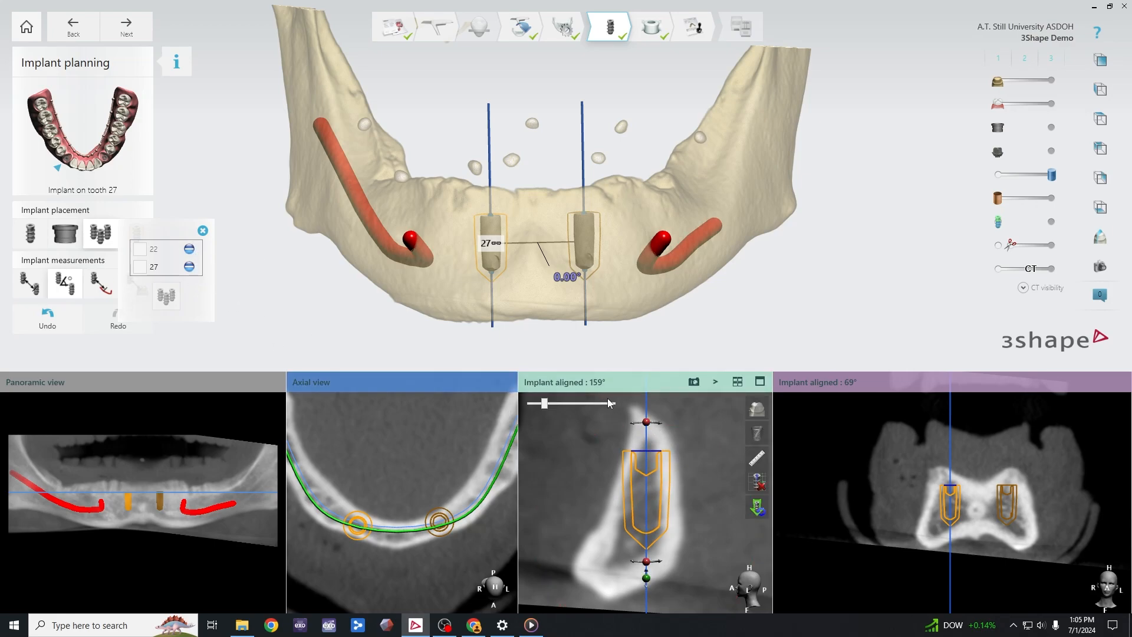
drag(644, 420, 644, 420)
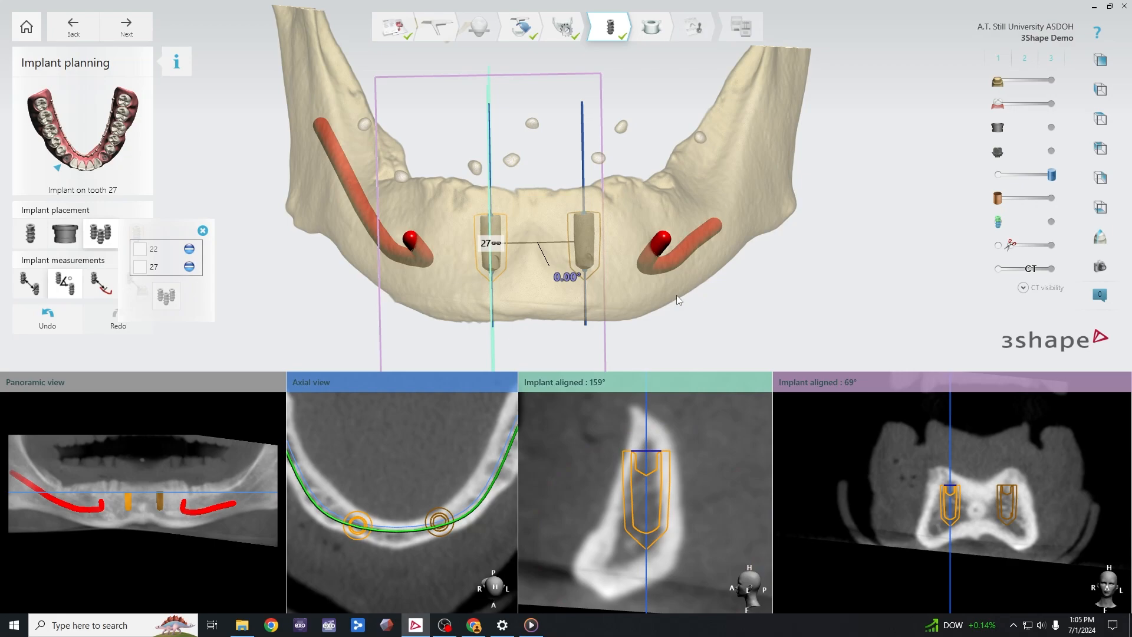
right_drag(677, 295, 628, 298)
drag(645, 421, 625, 422)
key(ctrl+z)
Ungroup the implants, test-tilt implant 27 to 3.24°, and undo back to 0.00°.
right_drag(724, 329, 789, 323)
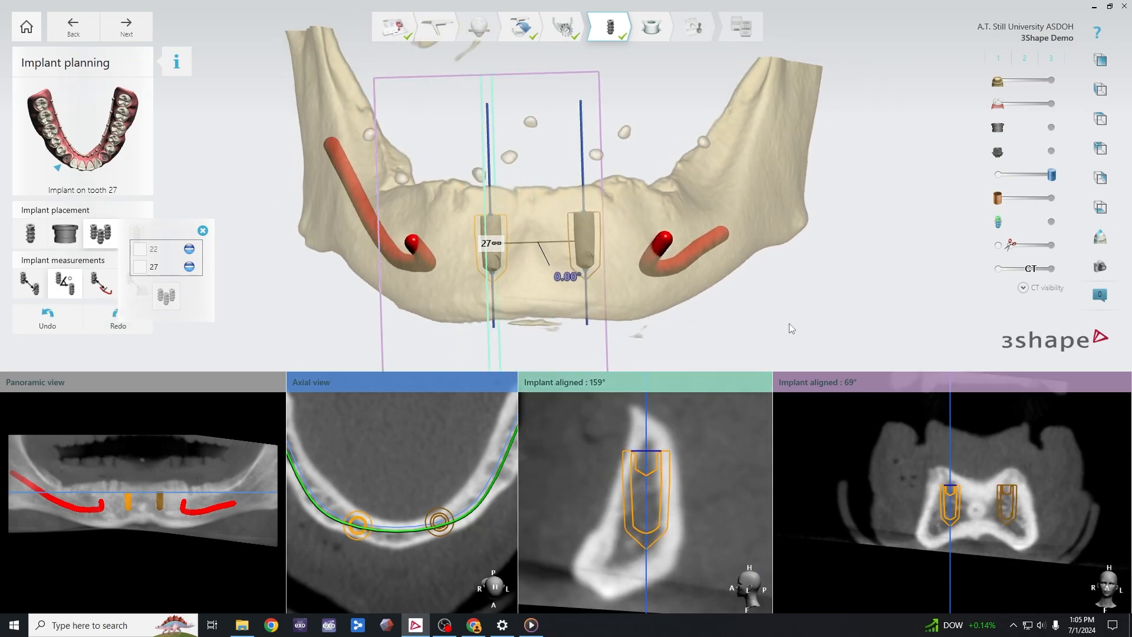
click(188, 249)
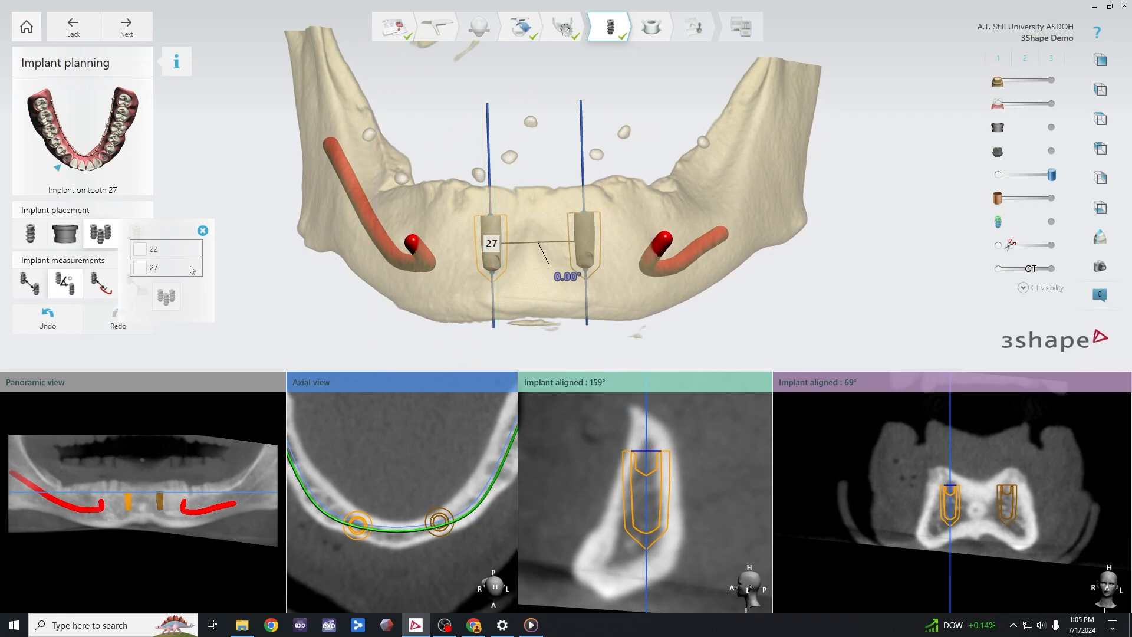
drag(647, 423, 641, 422)
key(ctrl+z)
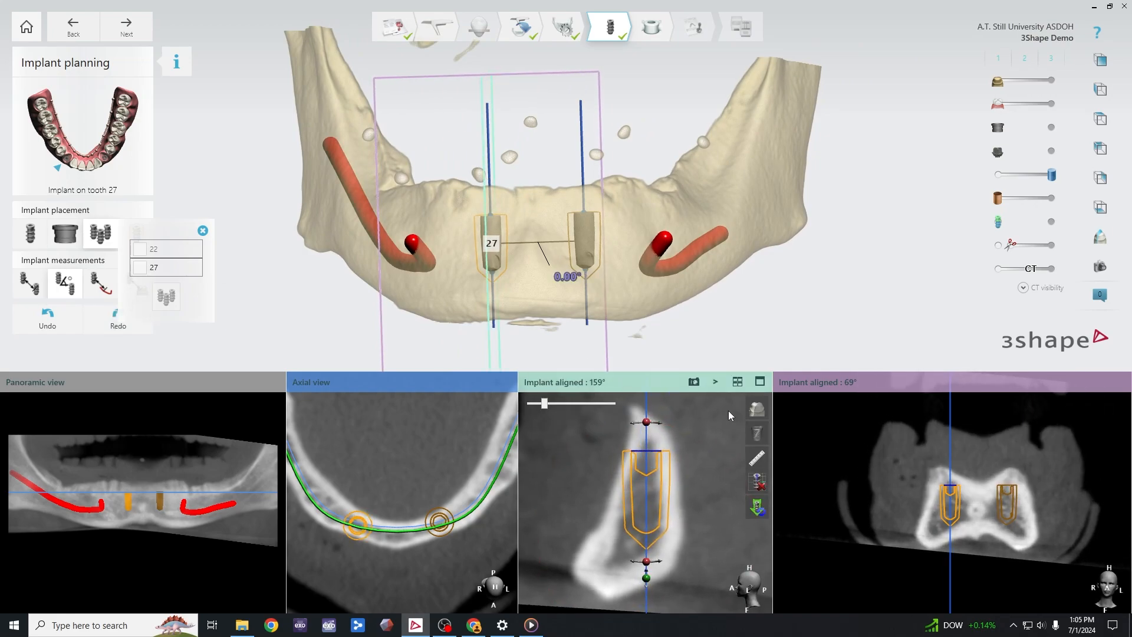
mouse_move(745, 306)
right_down()
mouse_move(758, 295)
mouse_move(748, 296)
right_up()
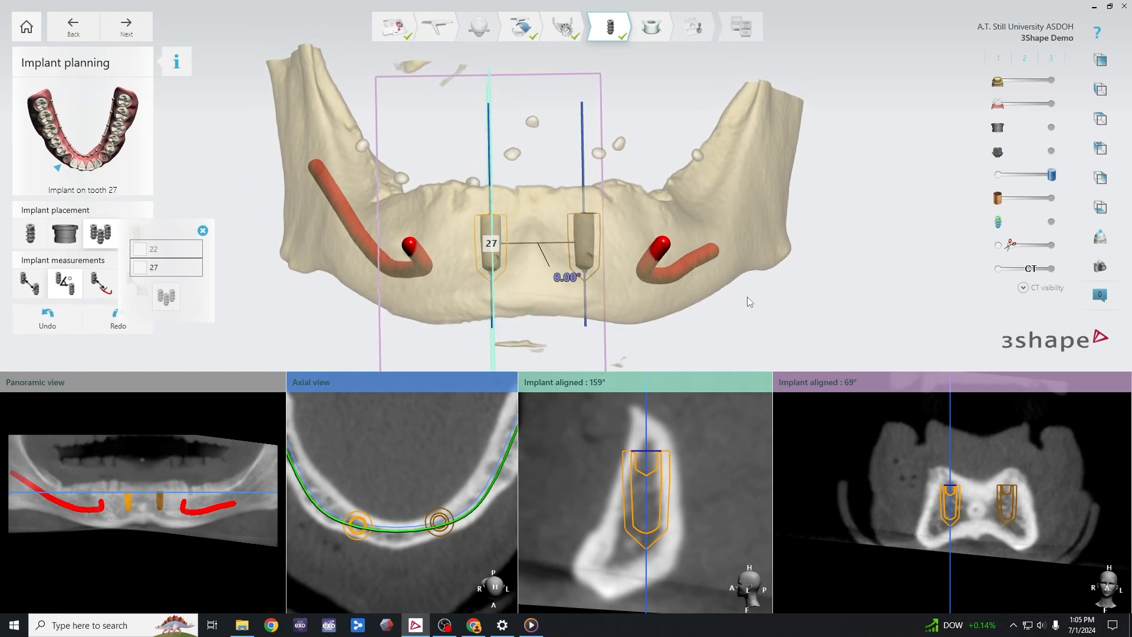
Shift implant 27 slightly right and down in the cross-section.
click(661, 473)
scroll(663, 472, down, 5)
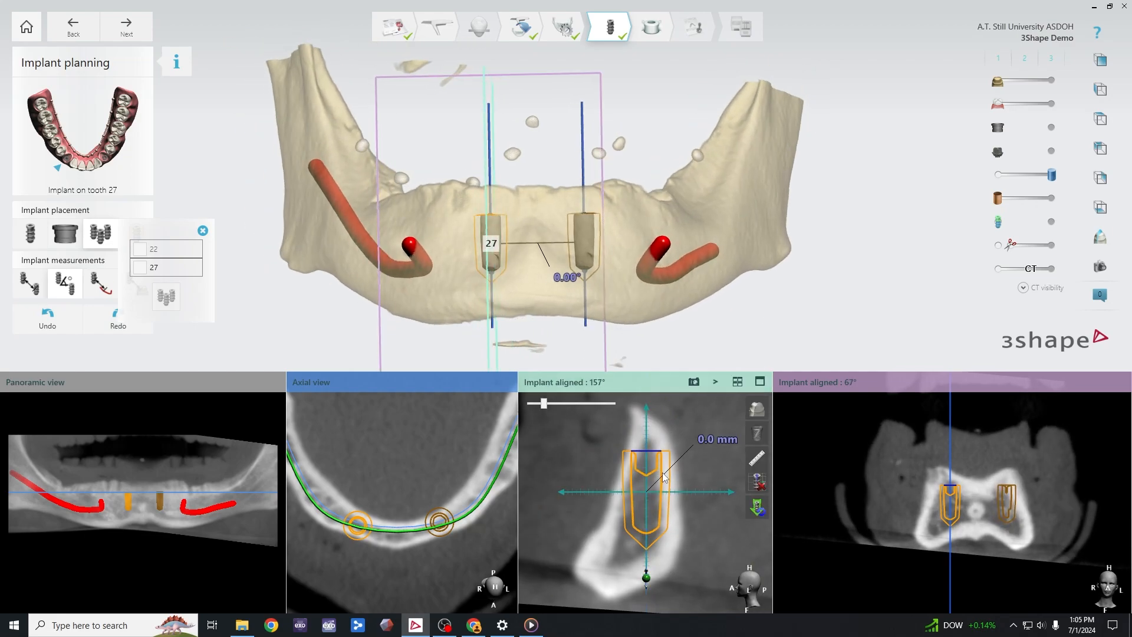
mouse_move(659, 469)
mouse_down()
mouse_move(642, 473)
mouse_move(661, 469)
mouse_up()
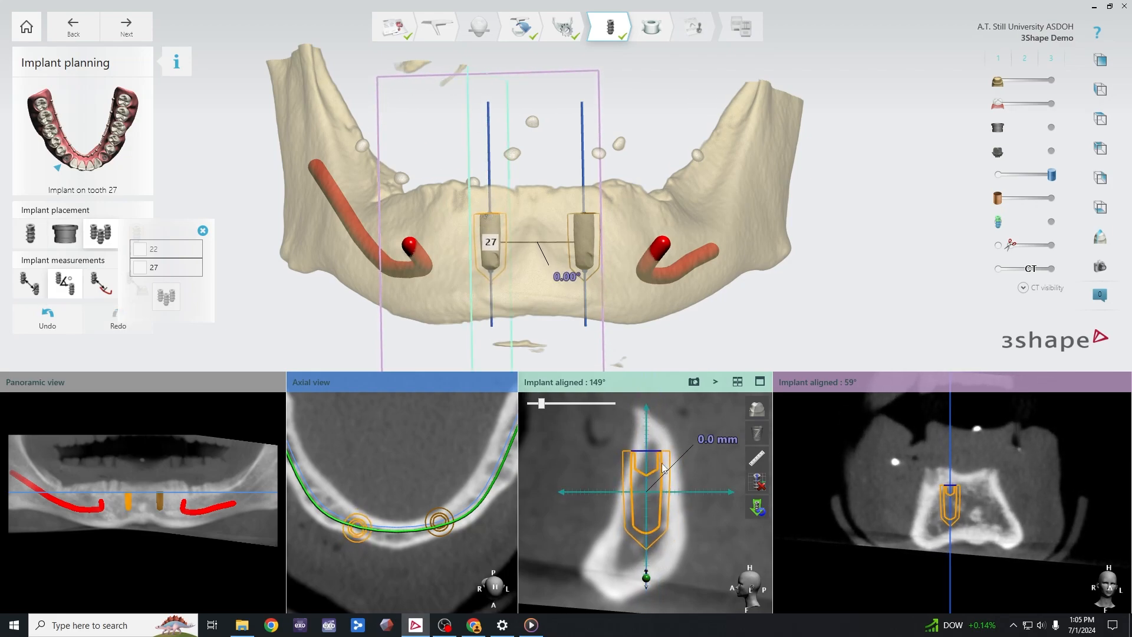
right_drag(713, 245, 706, 236)
mouse_move(479, 160)
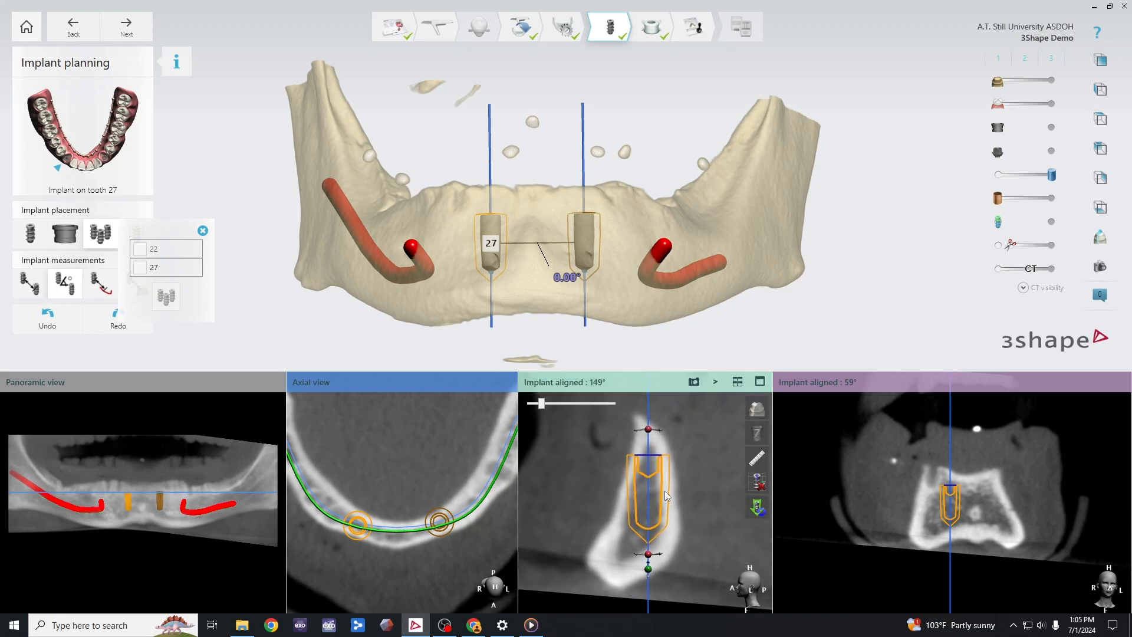
Check the nerve canals and reposition implant 27 again, keeping it 0.00° from implant 22.
right_drag(791, 286, 777, 312)
drag(667, 483, 678, 476)
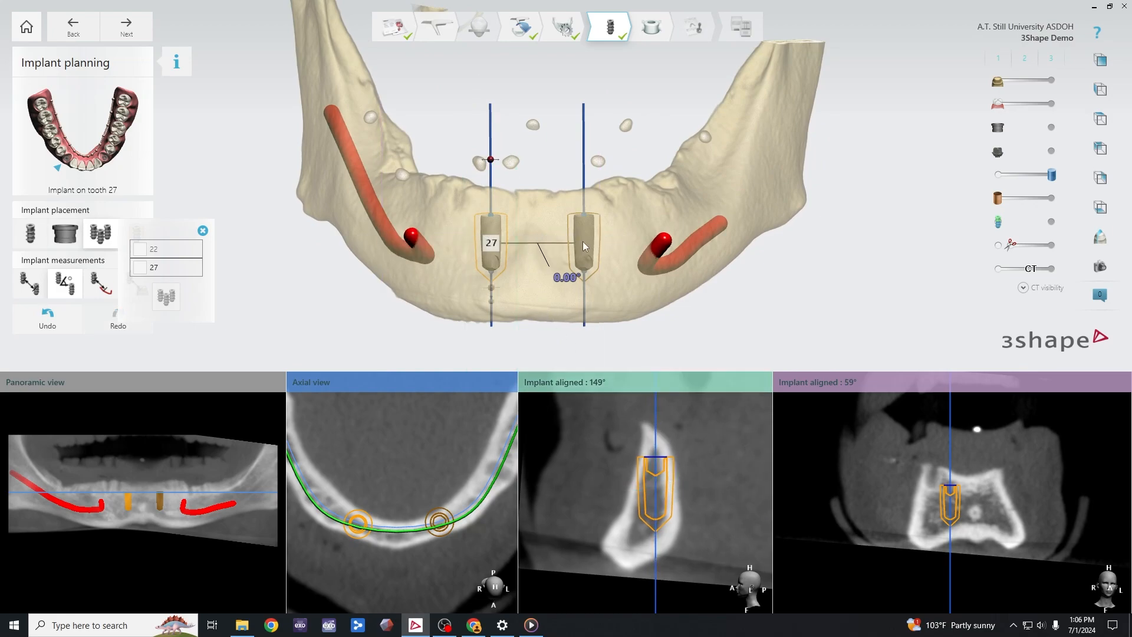
drag(672, 487, 674, 480)
scroll(672, 477, down, 20)
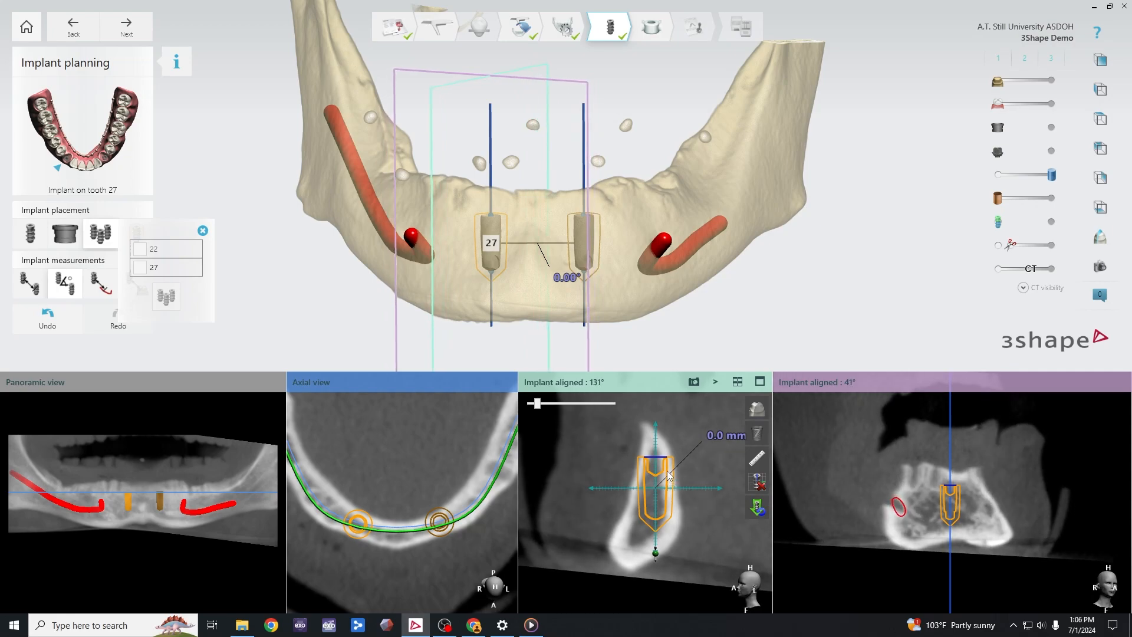
scroll(665, 473, down, 20)
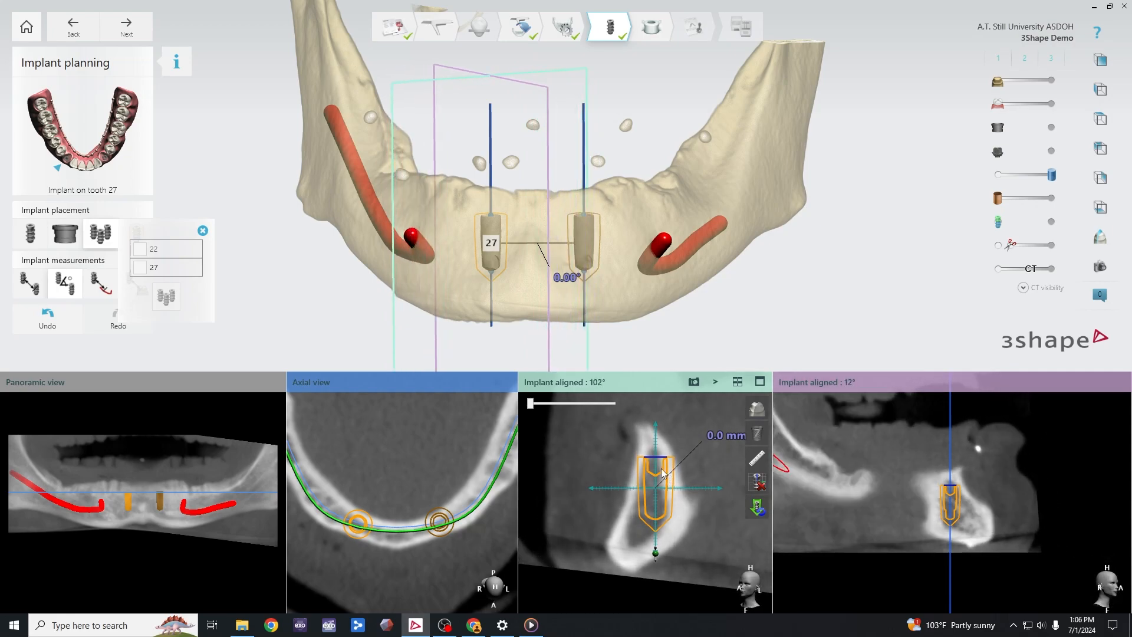
scroll(661, 471, down, 20)
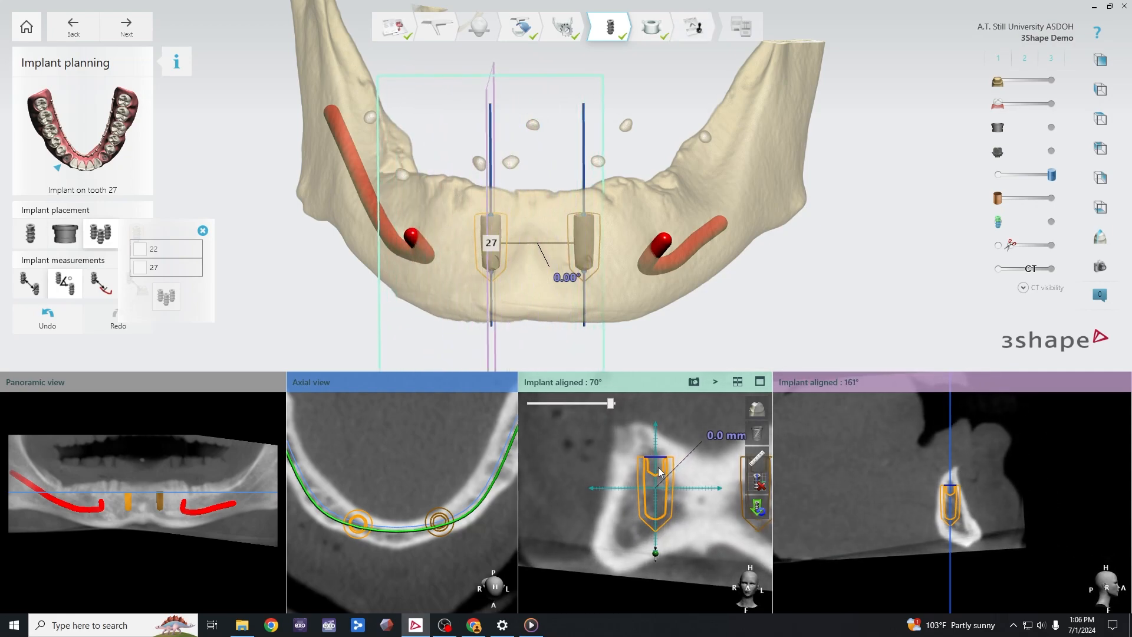
scroll(660, 472, down, 10)
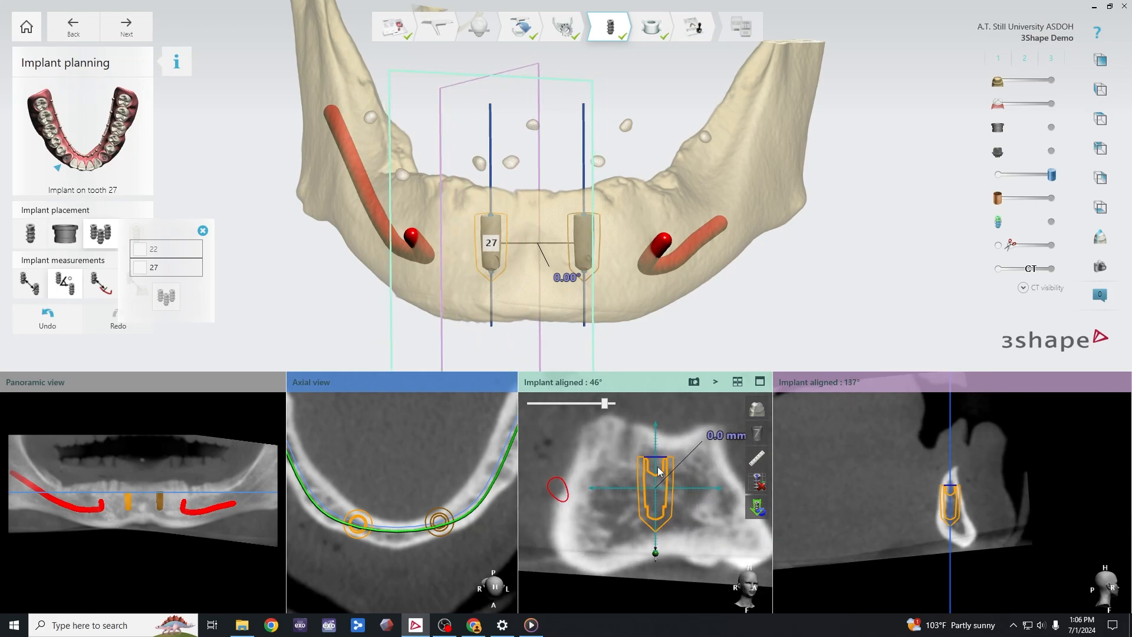
Make implant 22 the active implant and reposition its cross-section in view.
click(435, 522)
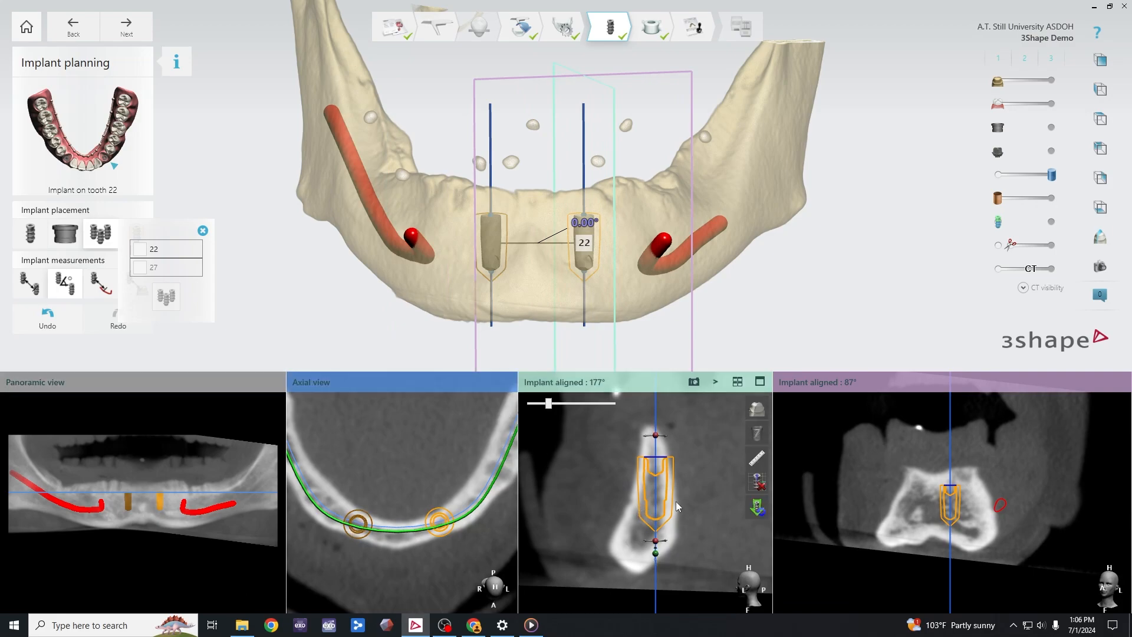
scroll(677, 502, down, 1)
right_drag(721, 285, 718, 263)
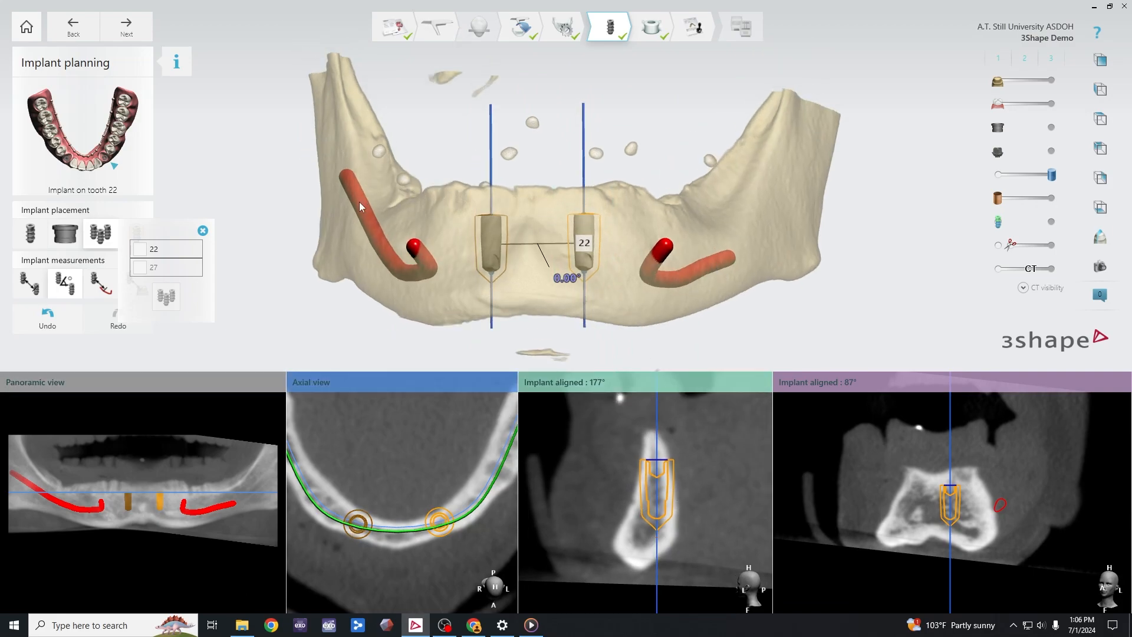
scroll(401, 453, up, 4)
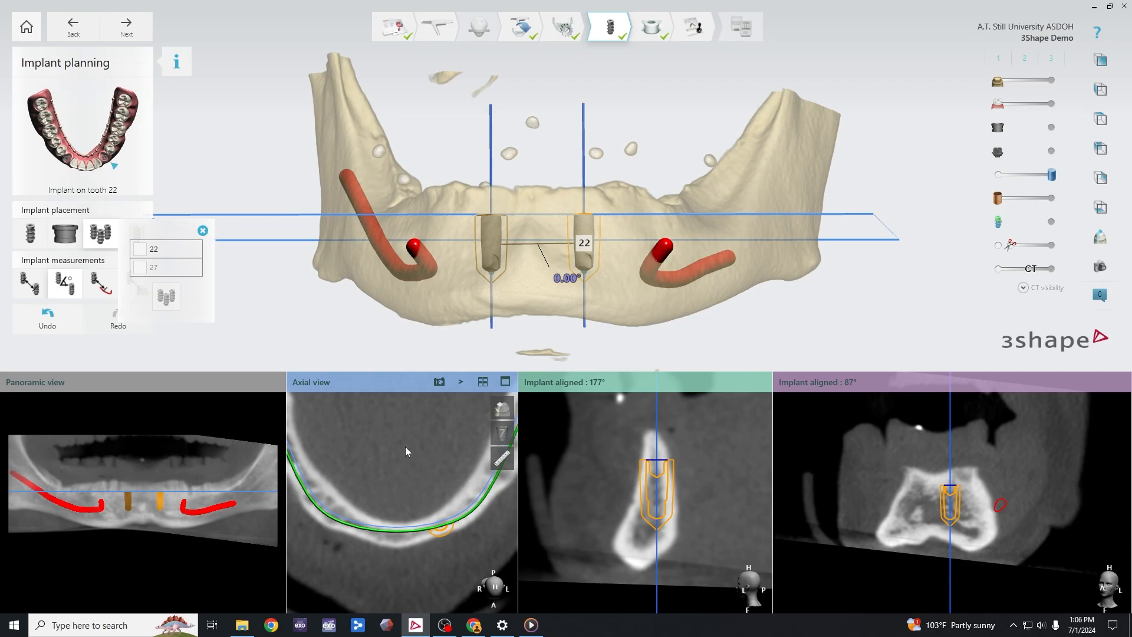
scroll(405, 447, down, 3)
middle_drag(592, 453, 585, 484)
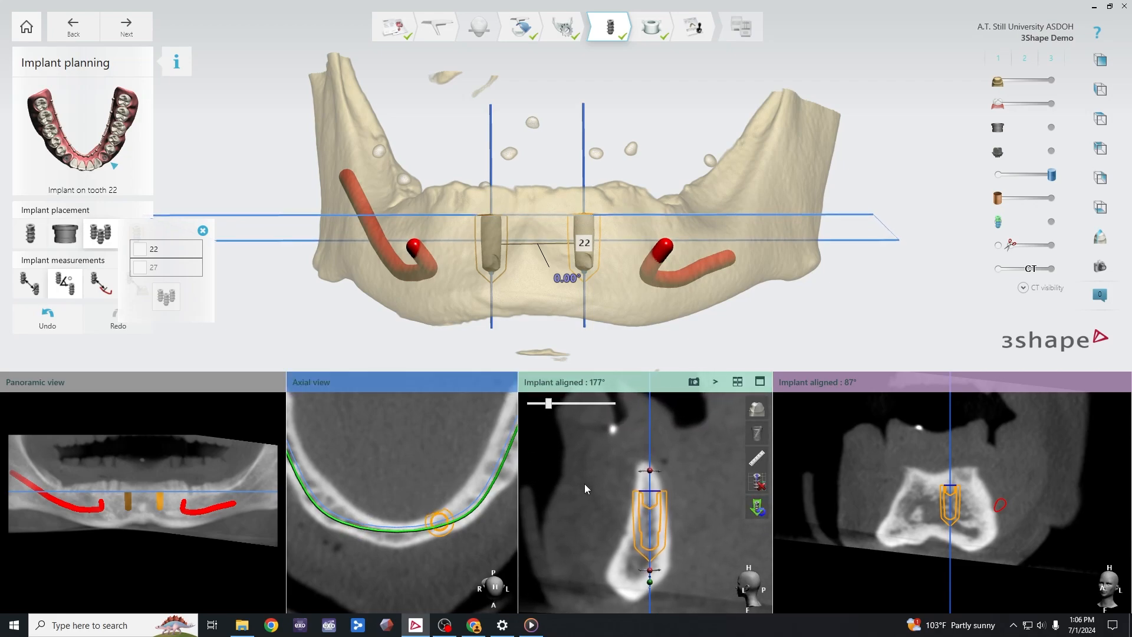
Show the denture scan and tilt implant 22 to 12.29° from implant 27.
drag(997, 81, 1052, 81)
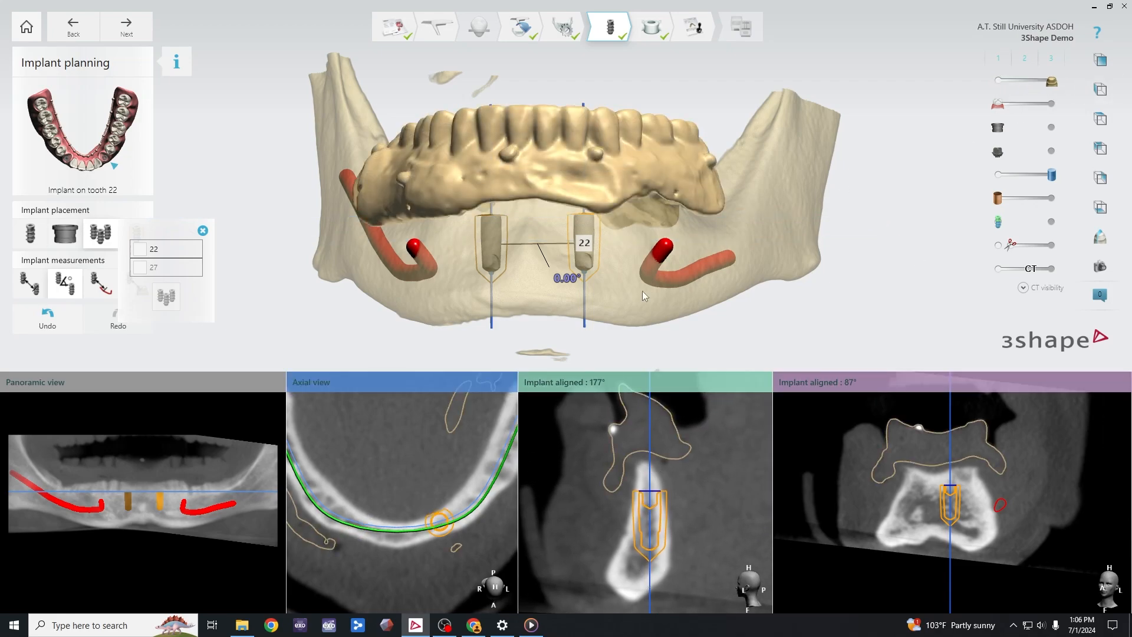
right_drag(722, 202, 726, 214)
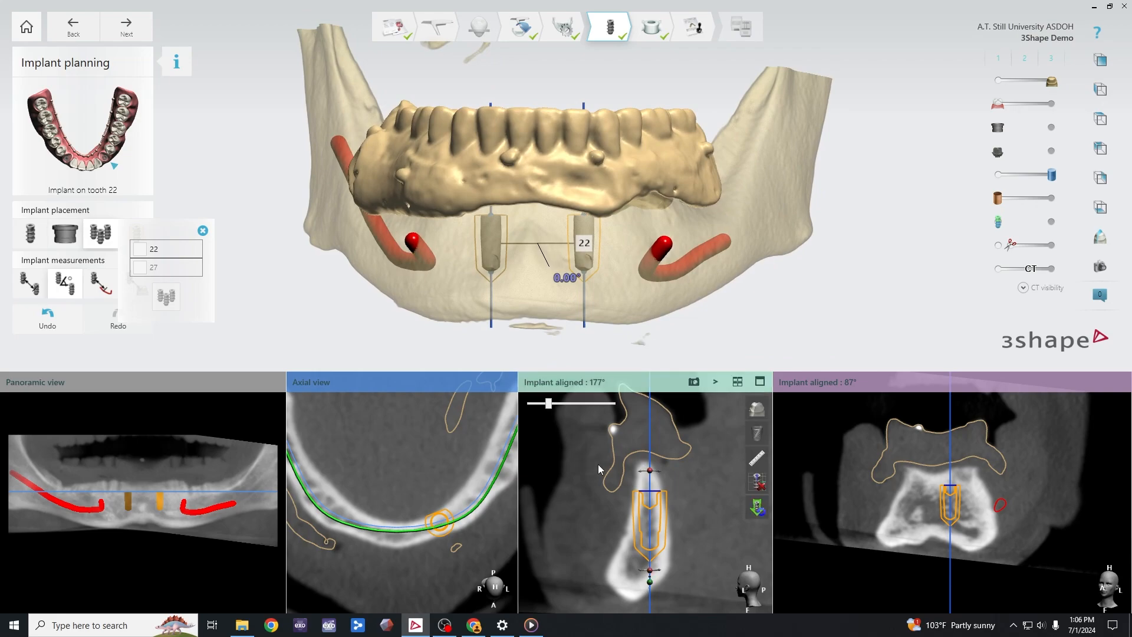
scroll(635, 470, up, 2)
scroll(659, 498, down, 3)
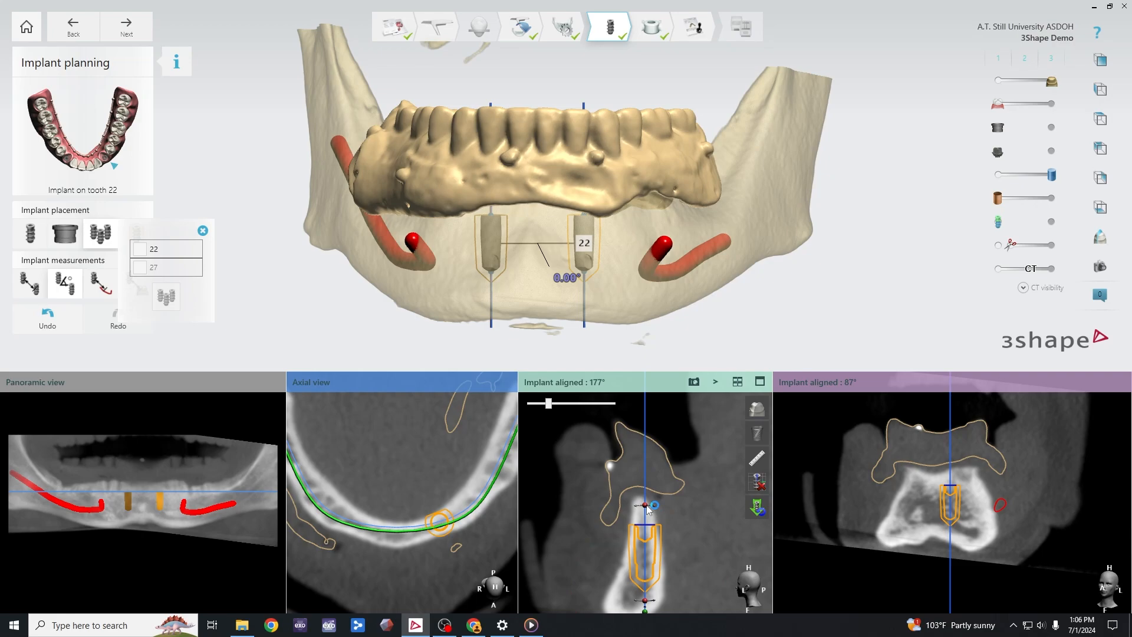
drag(645, 505, 662, 510)
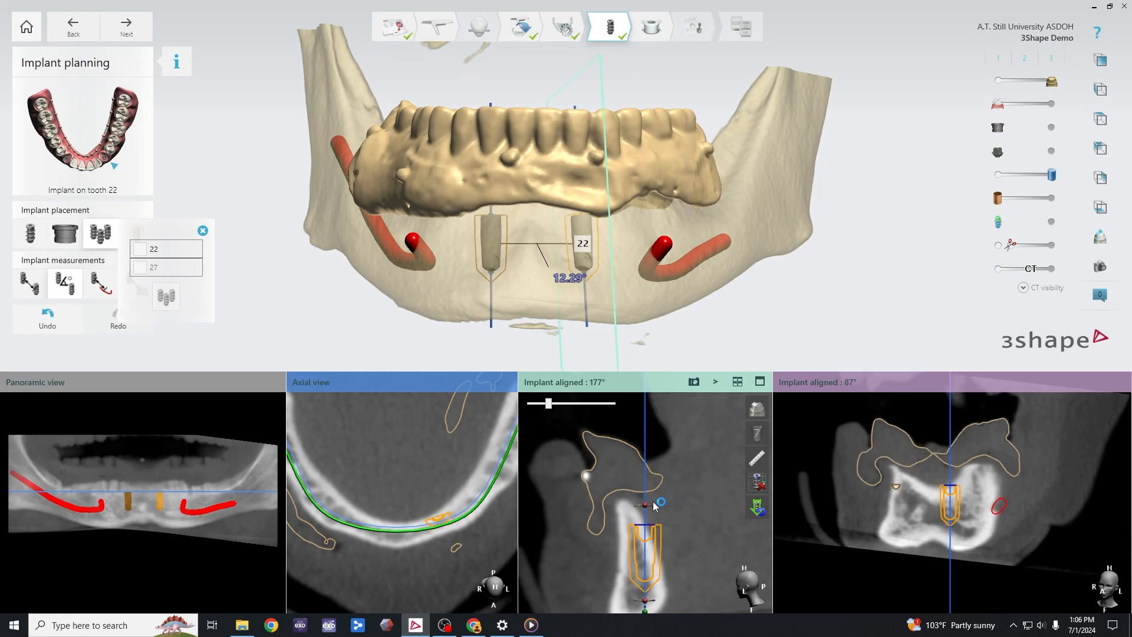
Undo implant 22's tilt so the angle between the implants reads 0.00° again.
key(ctrl+z)
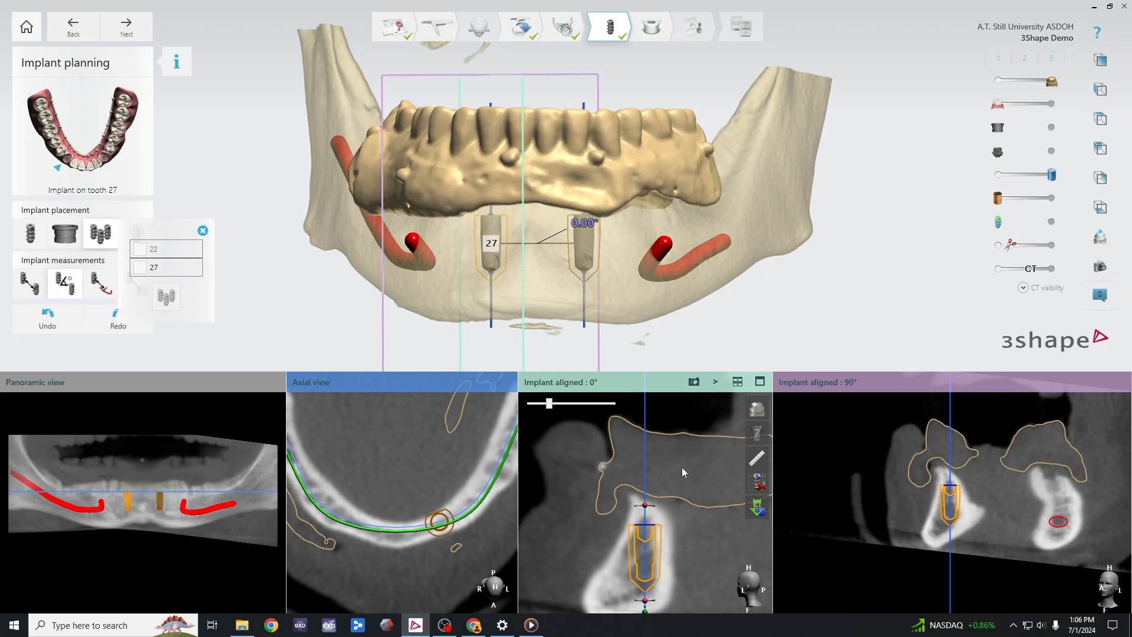
scroll(669, 463, down, 19)
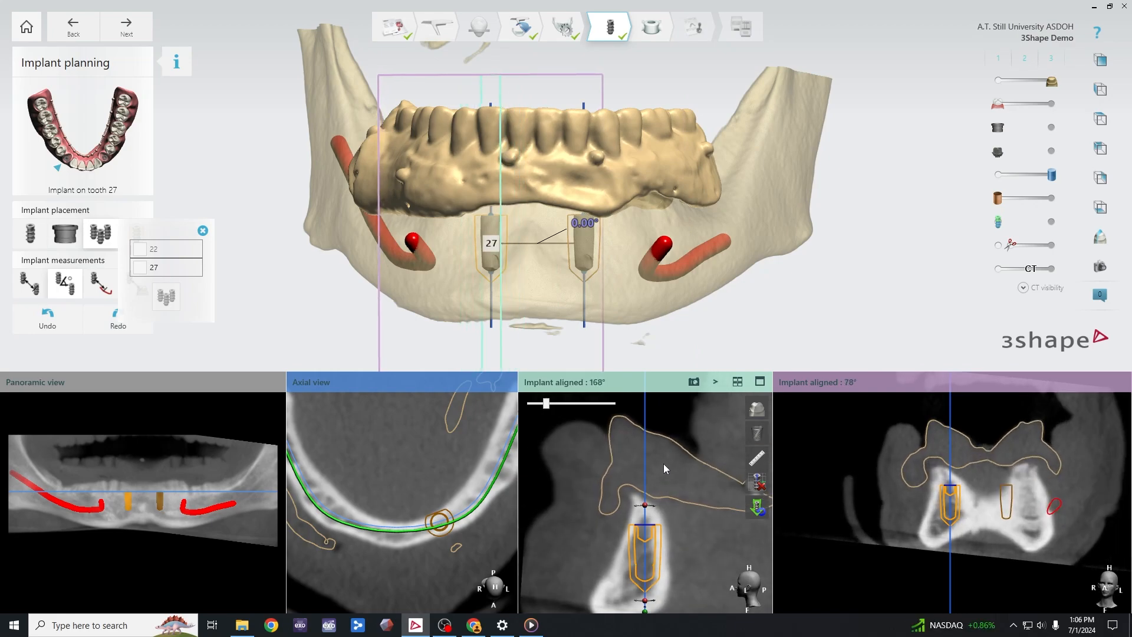
scroll(662, 463, down, 3)
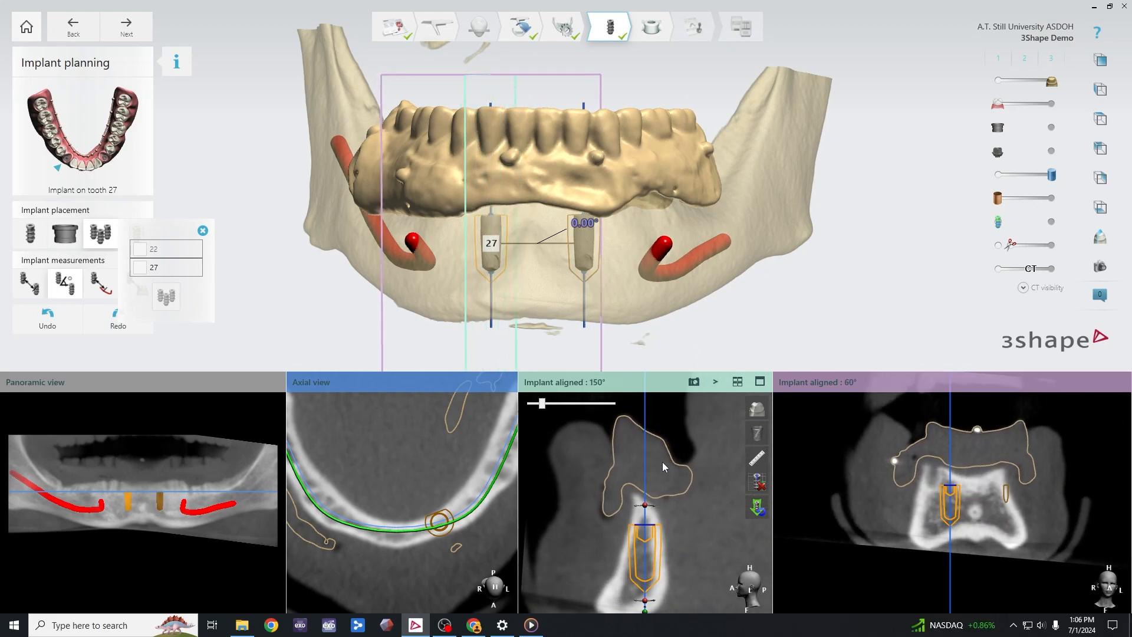
Pan and zoom the 146° cross-section through implant 27.
middle_drag(677, 524, 674, 512)
ctrl+scroll(644, 533, up, 2)
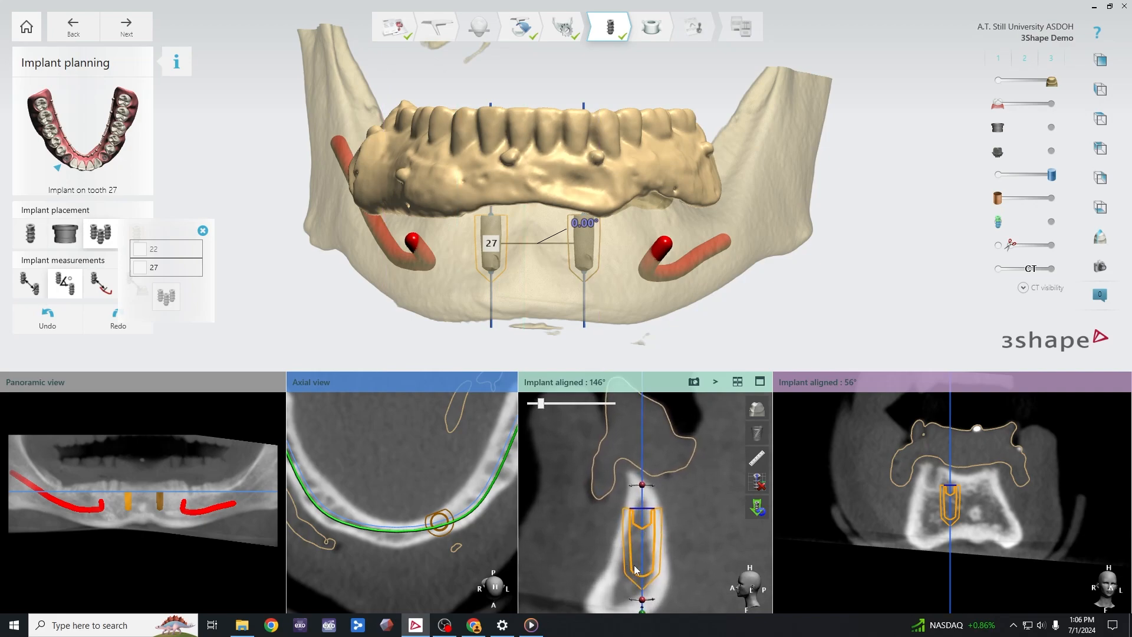
middle_drag(682, 557, 686, 549)
ctrl+scroll(685, 549, down, 2)
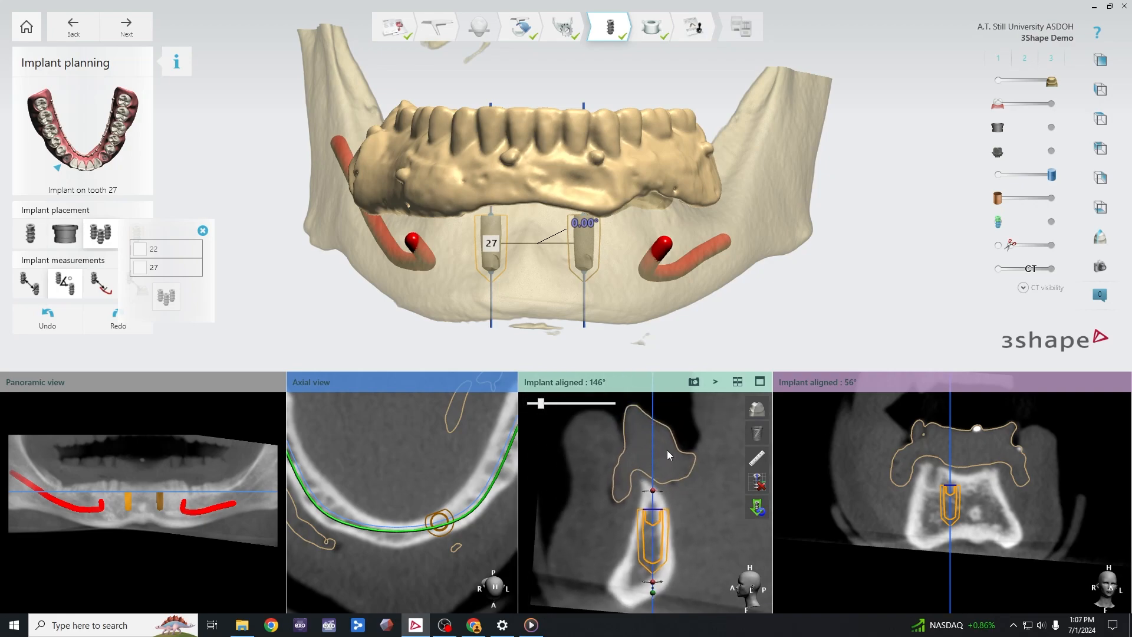
ctrl+scroll(667, 451, down, 1)
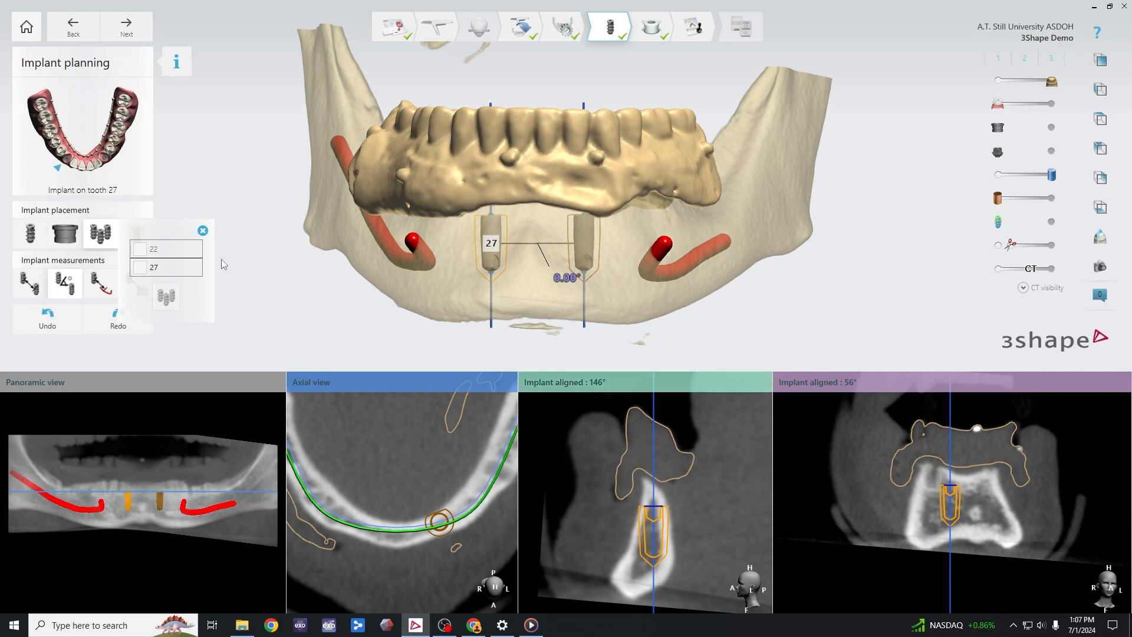
Close the implant picker and insert a distance measurement in implant 27's cross-section.
click(203, 230)
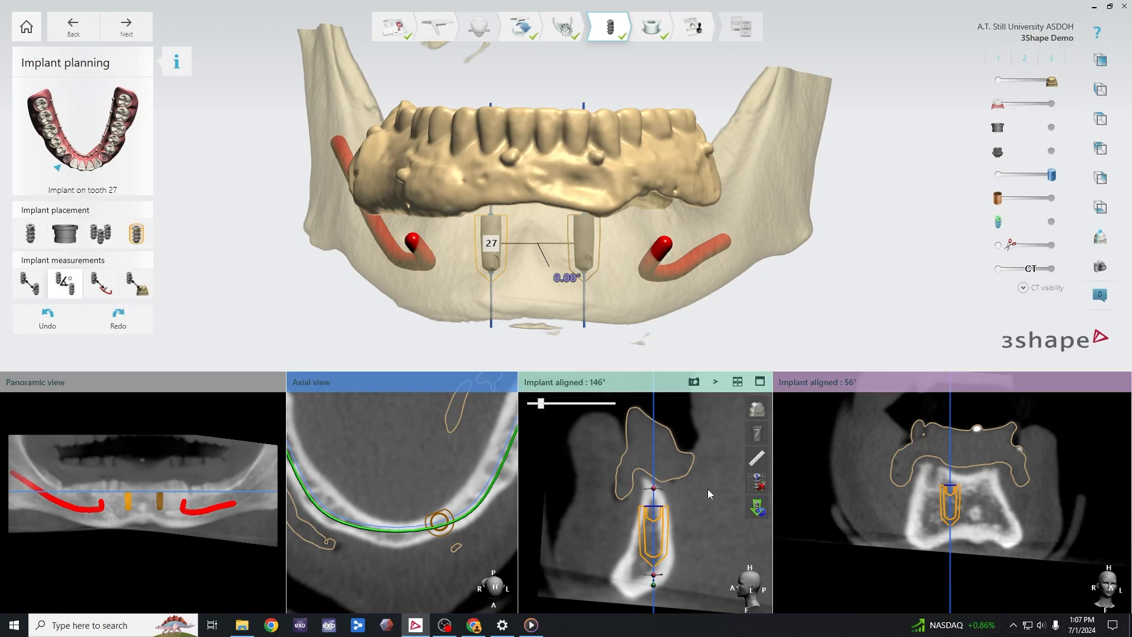
right_drag(698, 335, 742, 264)
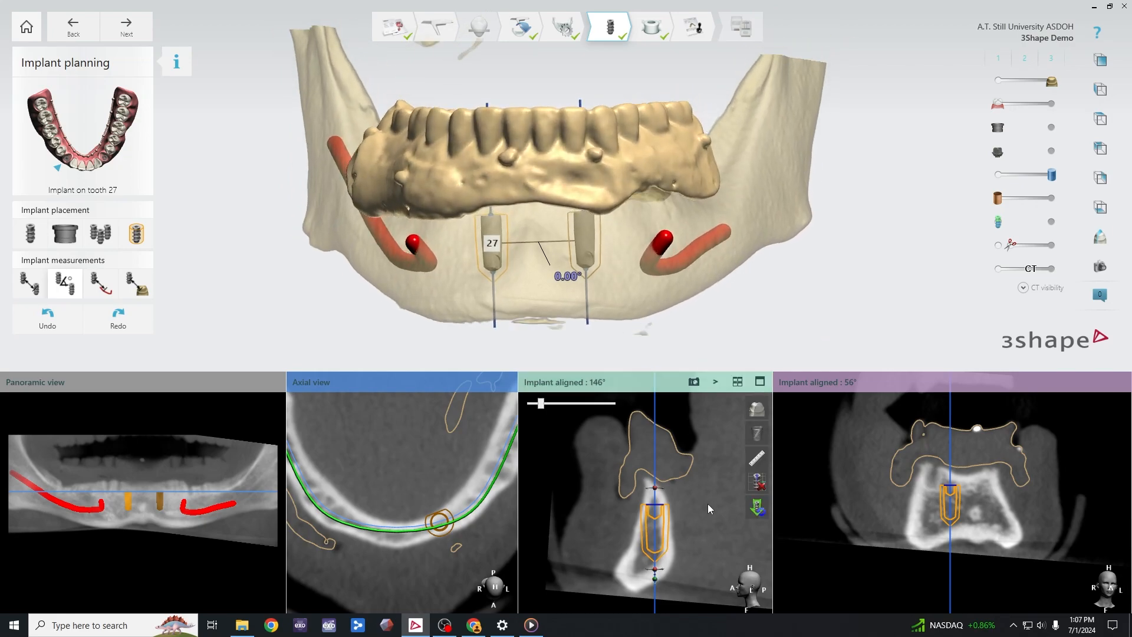
scroll(703, 512, down, 4)
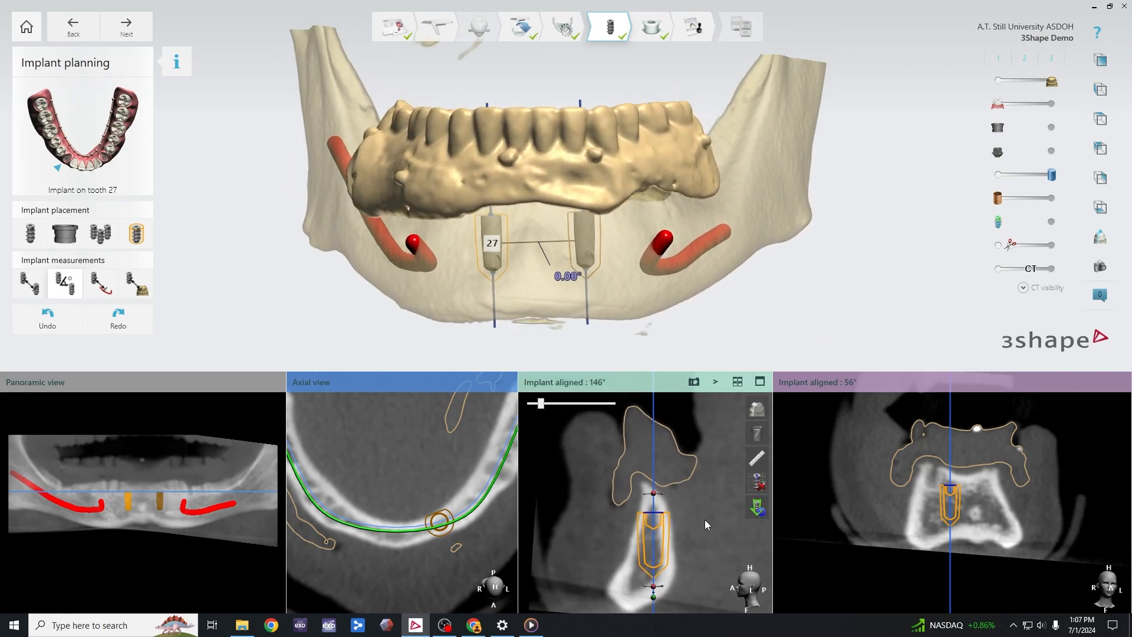
mouse_move(757, 461)
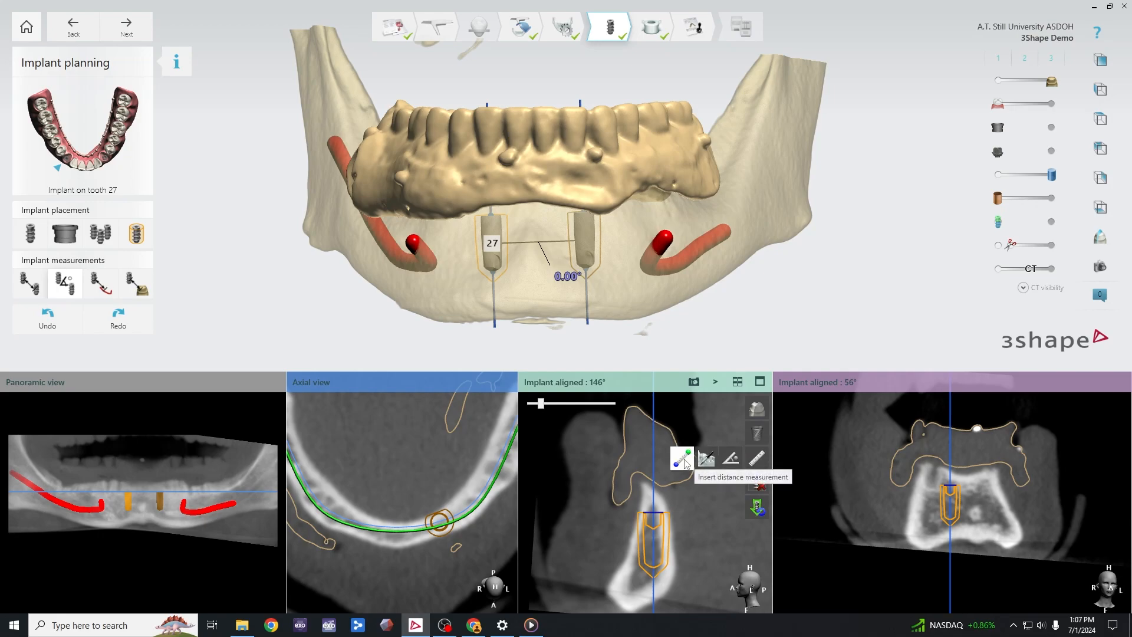
click(684, 460)
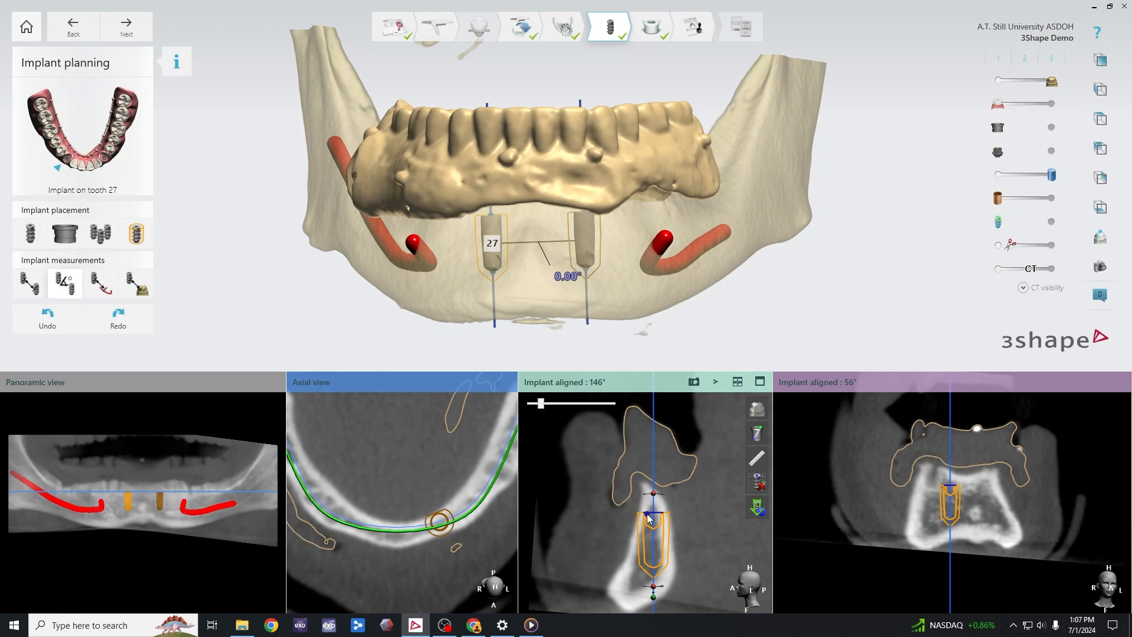
scroll(649, 518, up, 3)
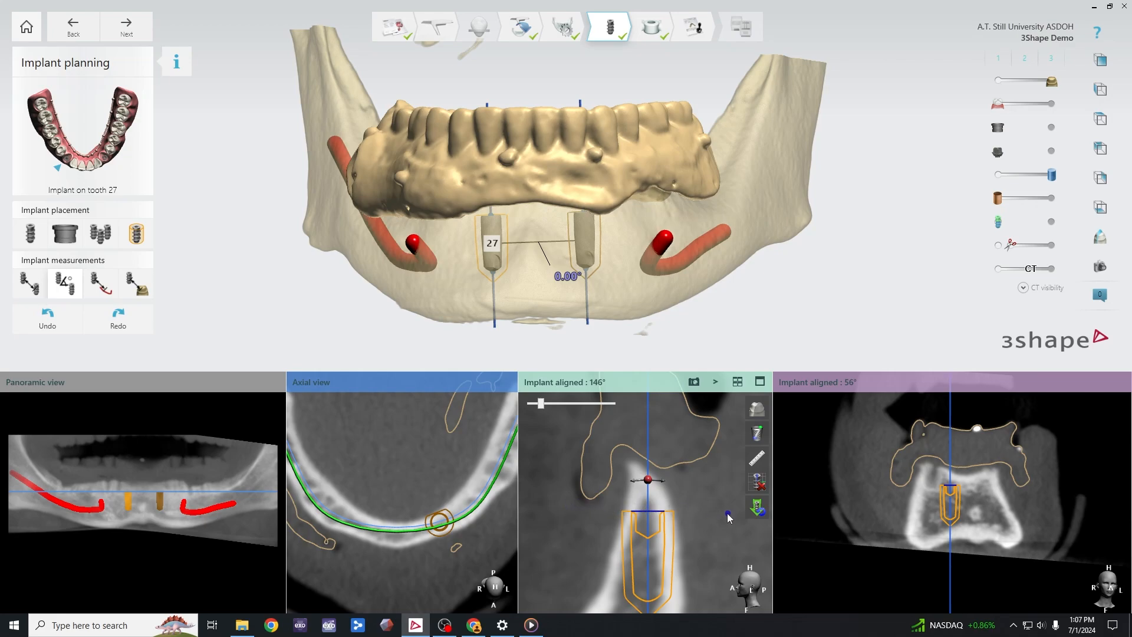
Place a 5.25 mm measurement above implant 27's top, then delete it.
click(633, 508)
click(631, 471)
click(631, 464)
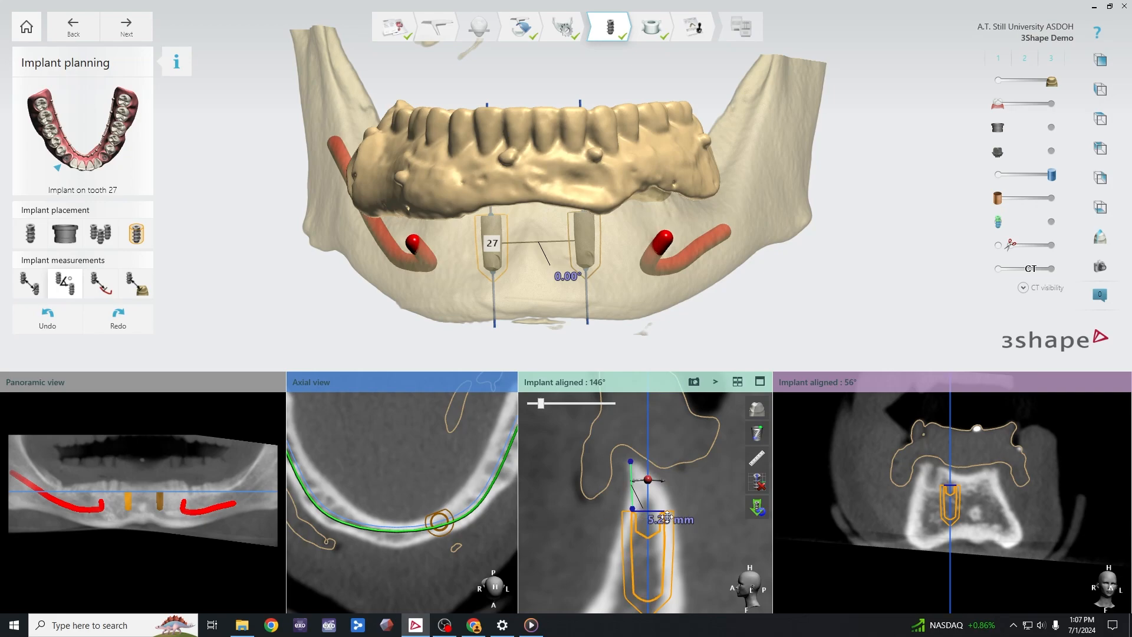
click(757, 458)
click(758, 435)
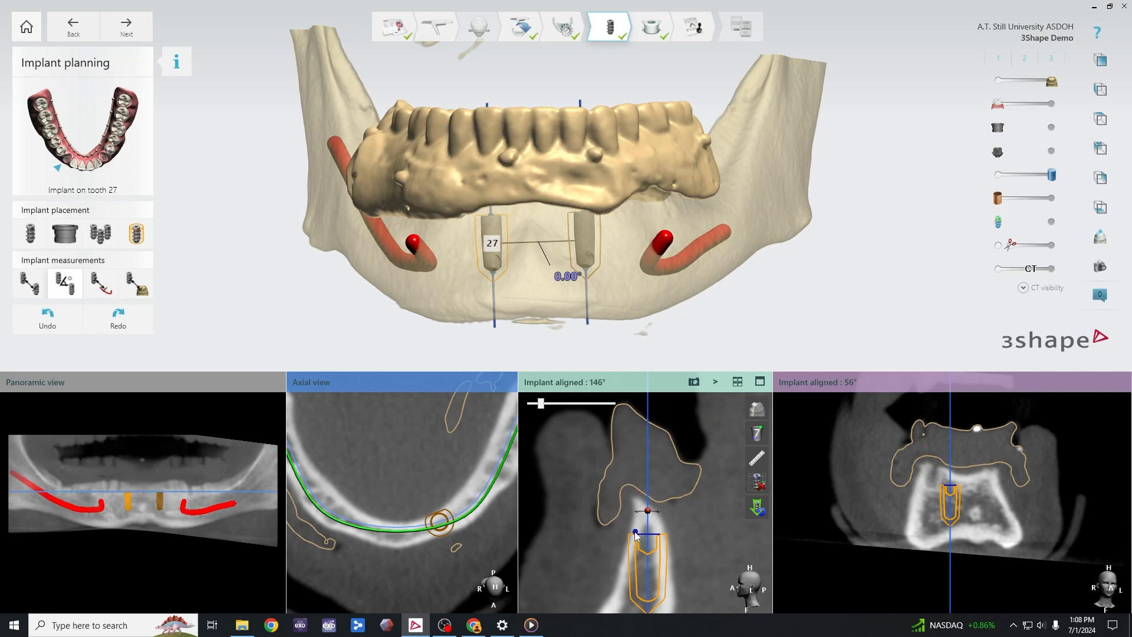
Measure 18.93 mm from implant 27's top to the denture outline and reposition the label.
drag(636, 532, 627, 409)
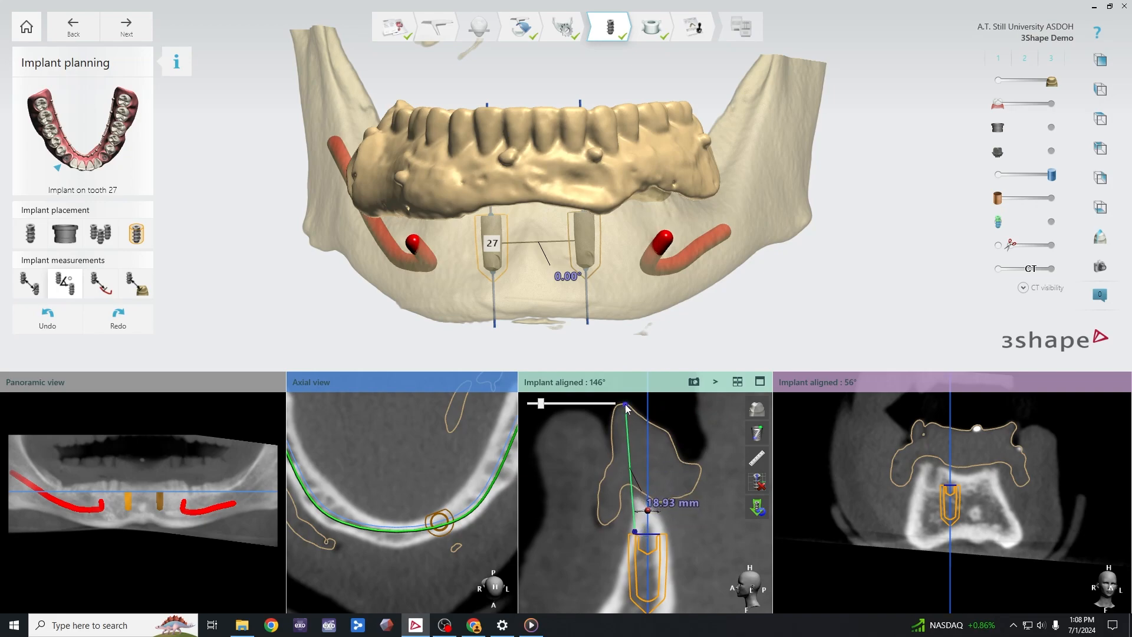
drag(681, 504, 680, 491)
scroll(681, 492, up, 1)
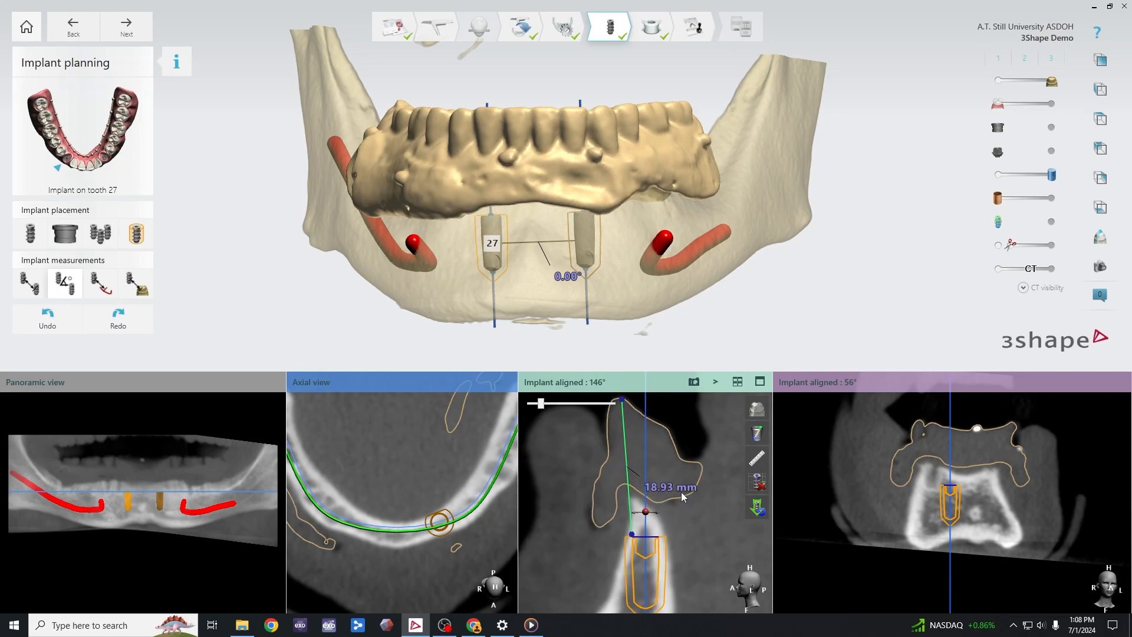
scroll(682, 491, down, 1)
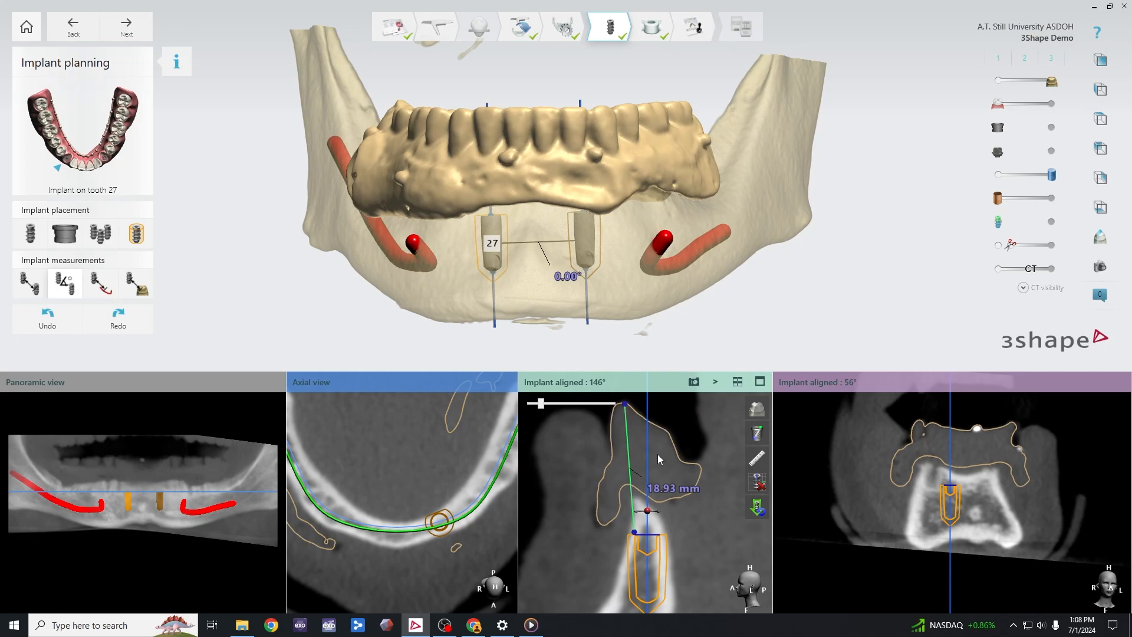
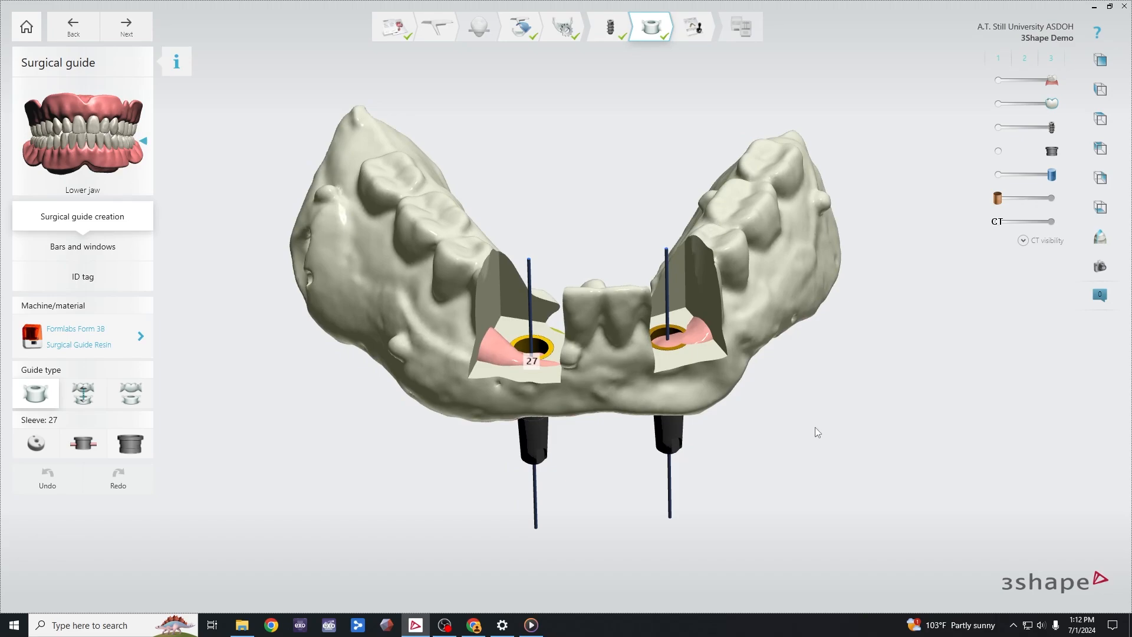
Hide the tooth model so the gum scan and both sleeves show, briefly testing gum transparency.
right_drag(795, 408, 797, 395)
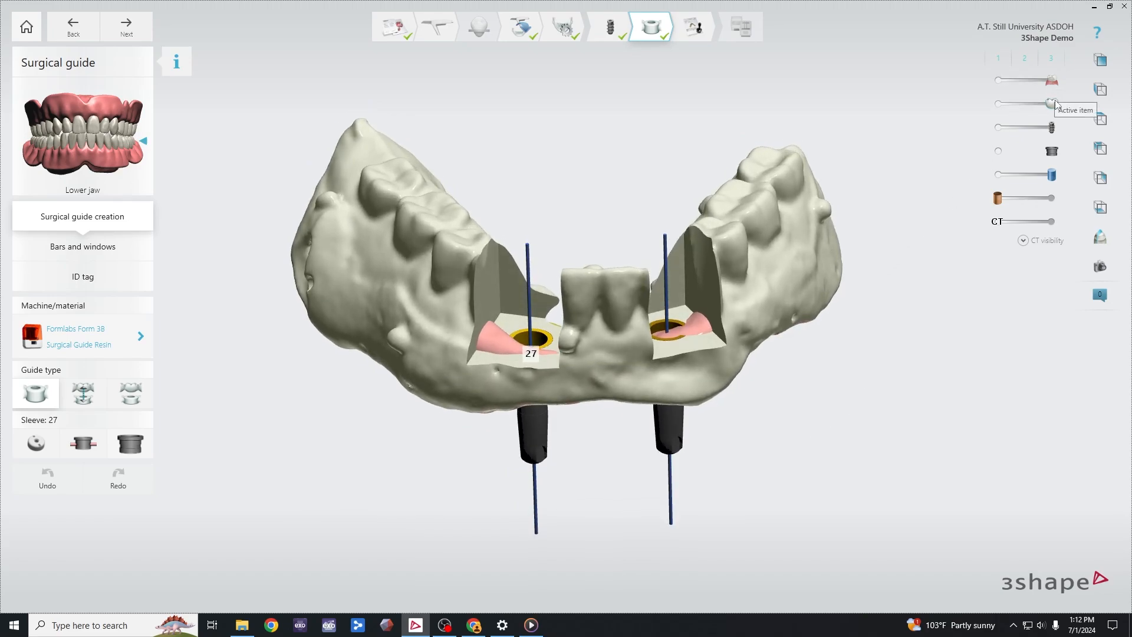
drag(1052, 104, 876, 108)
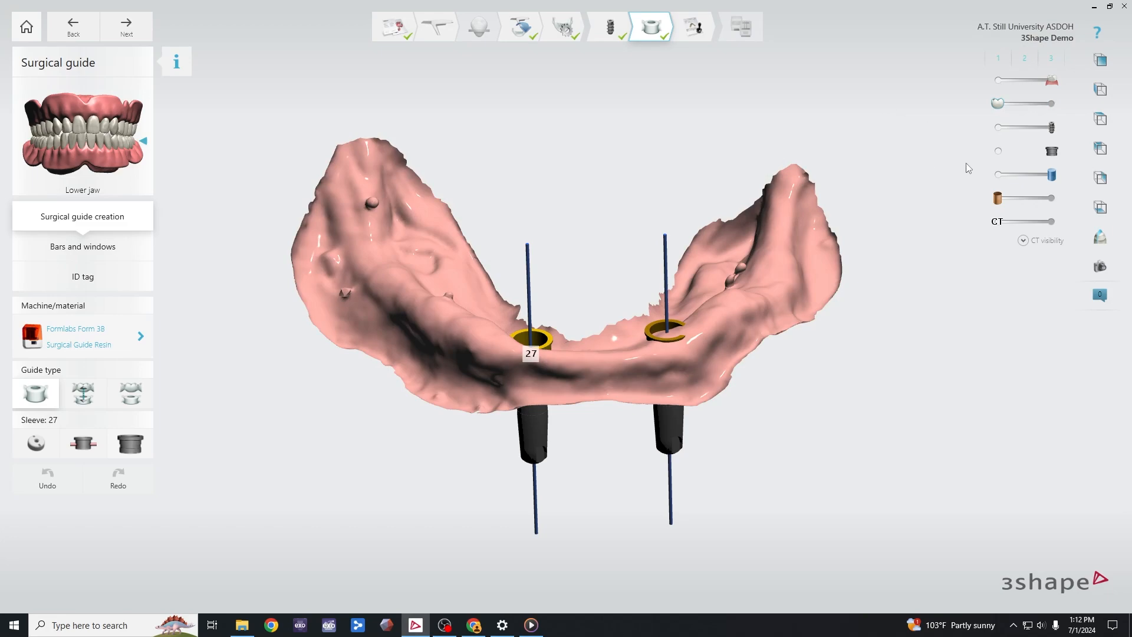
drag(1052, 80, 1084, 93)
Raise sleeves 27 and 22 each to a 13.00 mm offset.
mouse_move(531, 301)
drag(530, 302, 532, 255)
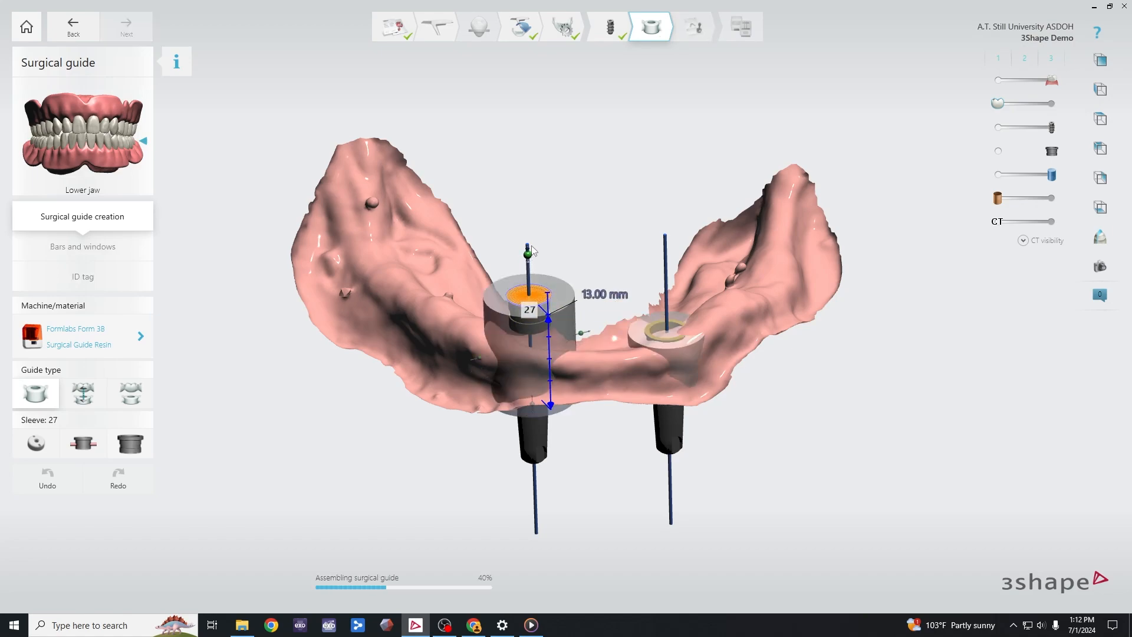
right_drag(599, 283, 603, 252)
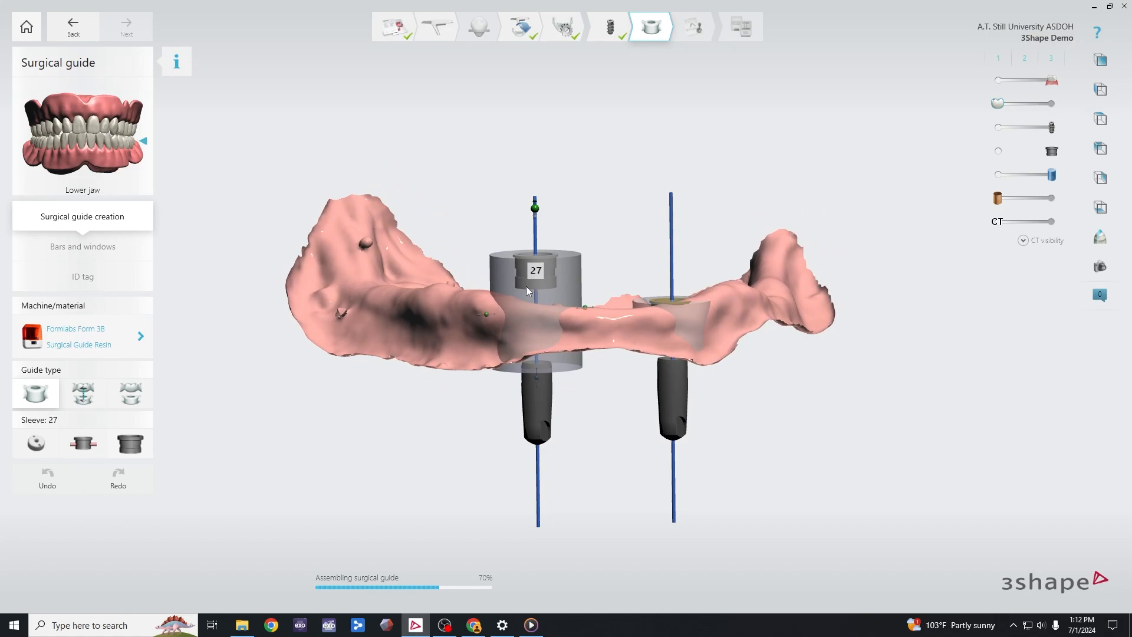
mouse_move(673, 300)
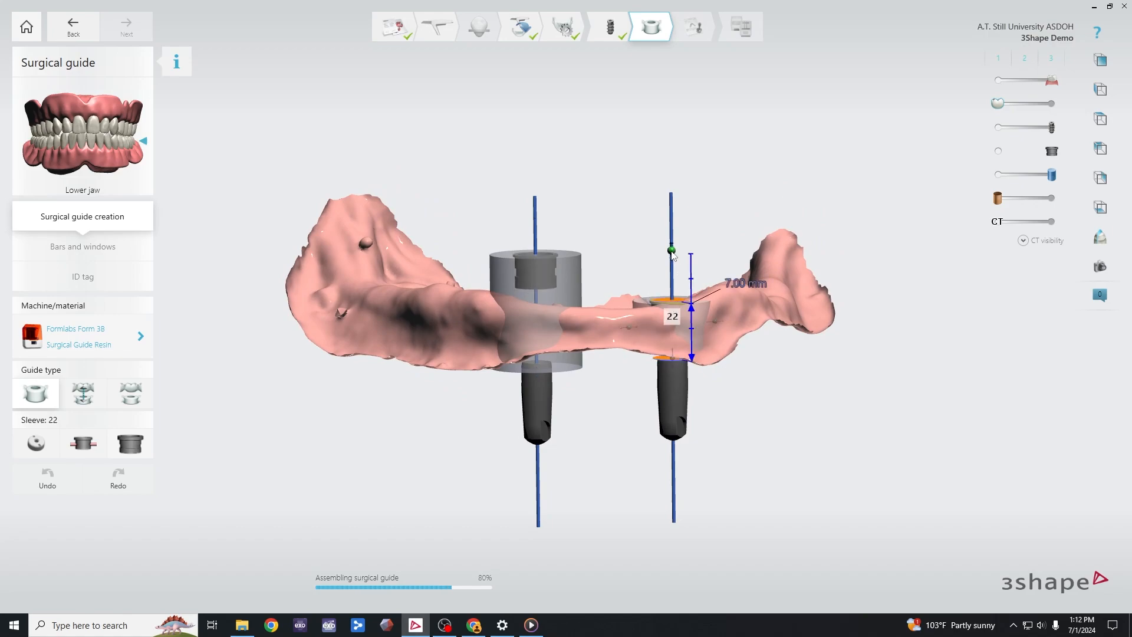
drag(672, 253, 670, 222)
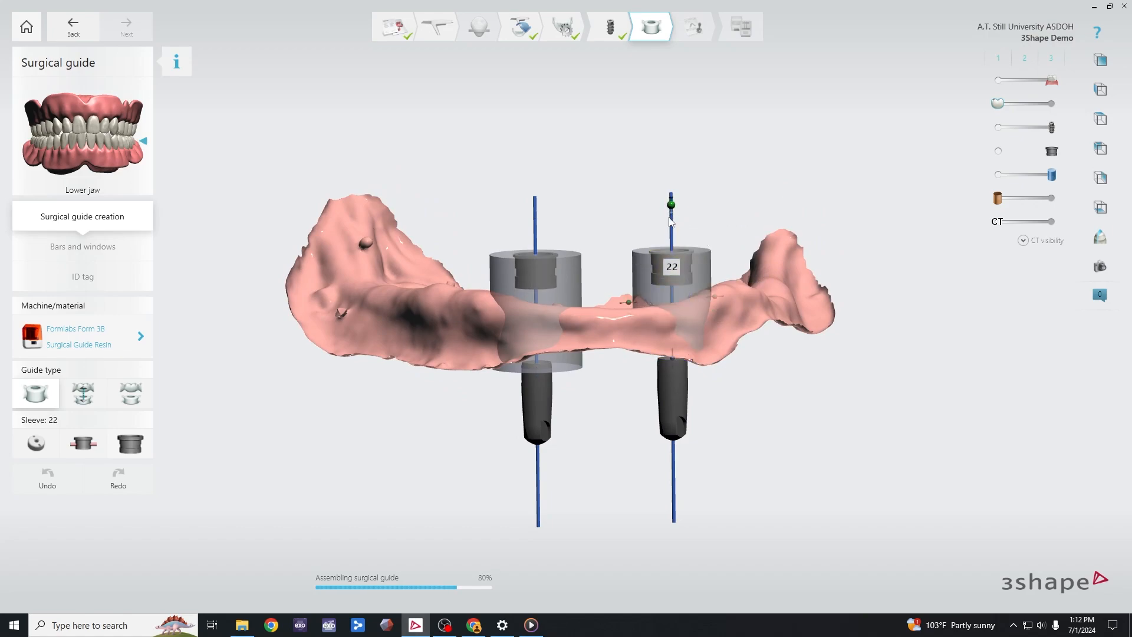
Review the sleeves from above and the front, then make the gum scan semi-transparent.
scroll(533, 346, up, 1)
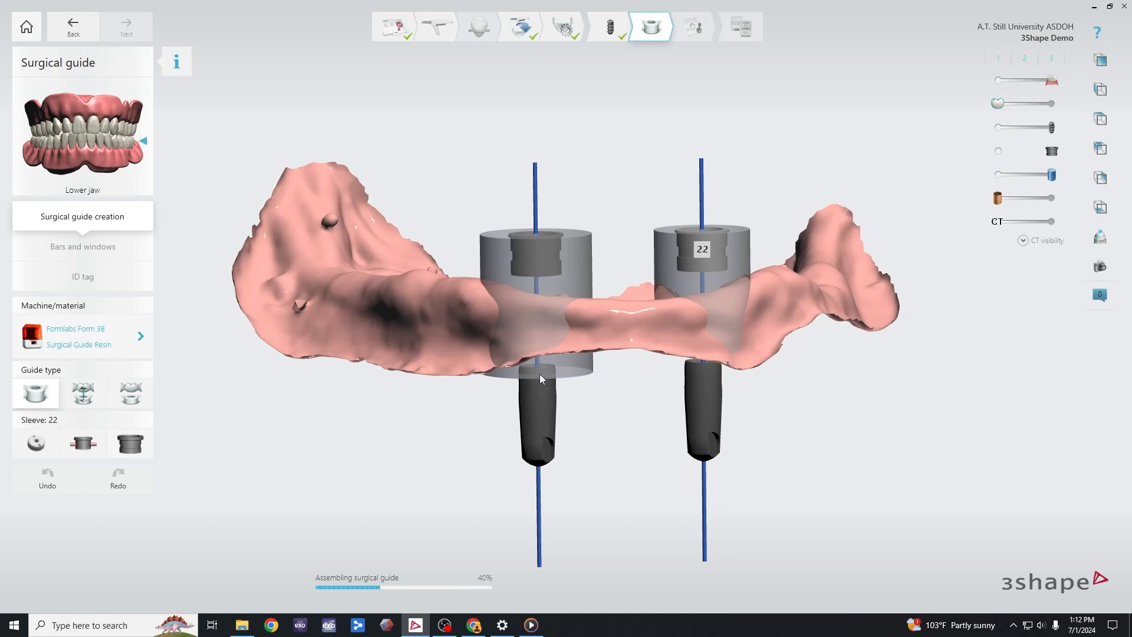
right_drag(555, 295, 621, 259)
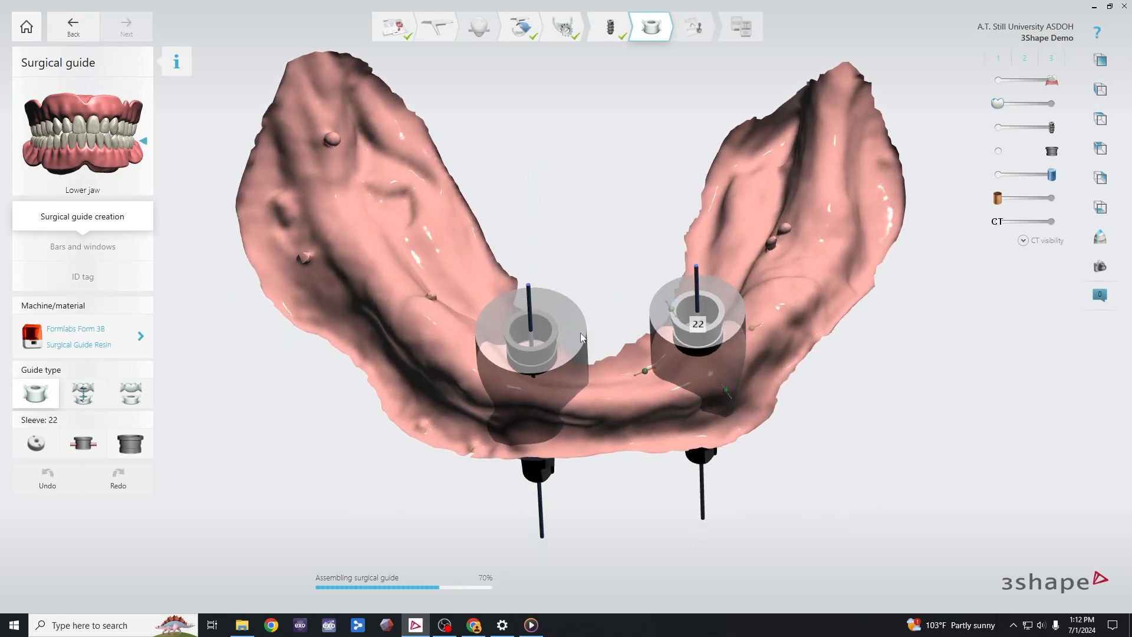
right_drag(629, 313, 642, 401)
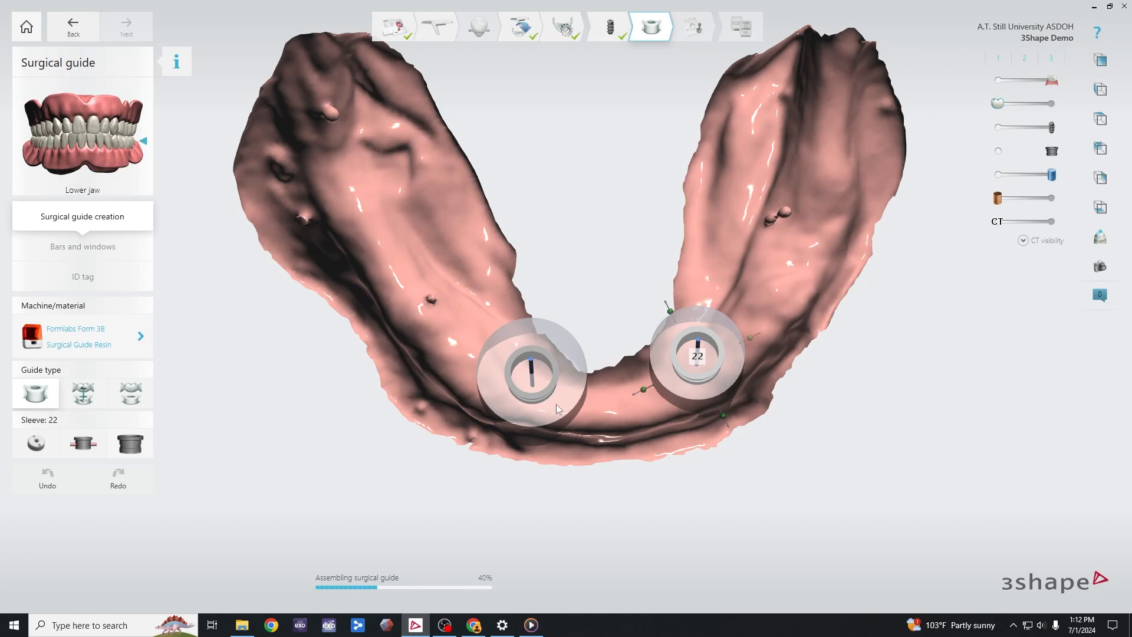
right_drag(585, 423, 572, 342)
scroll(542, 383, up, 1)
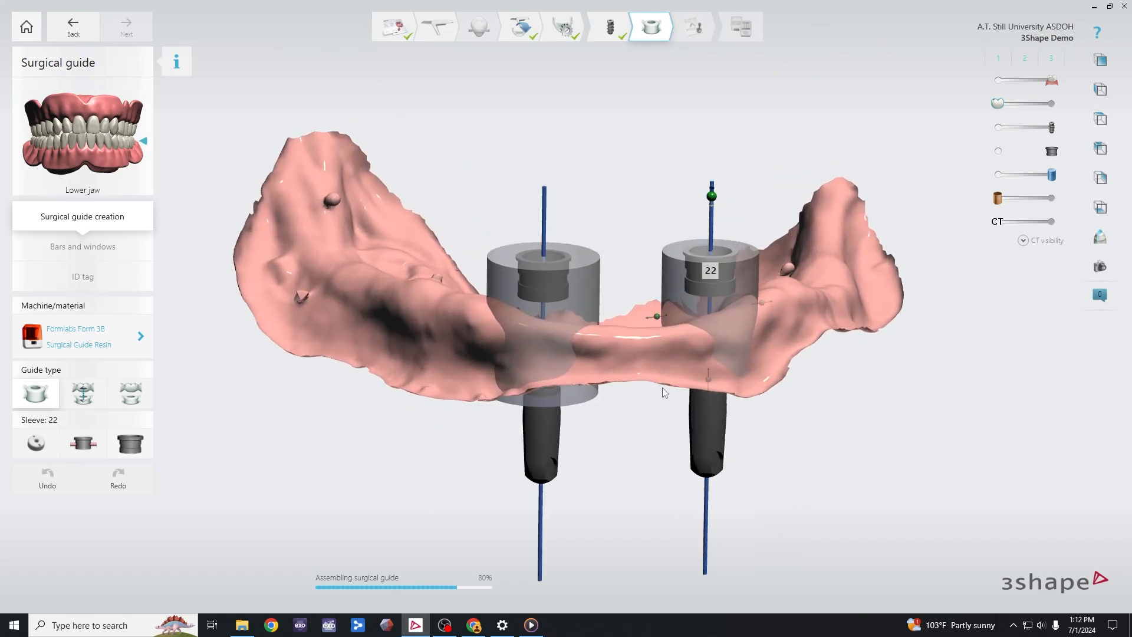
right_drag(663, 388, 662, 380)
drag(1045, 86, 1013, 86)
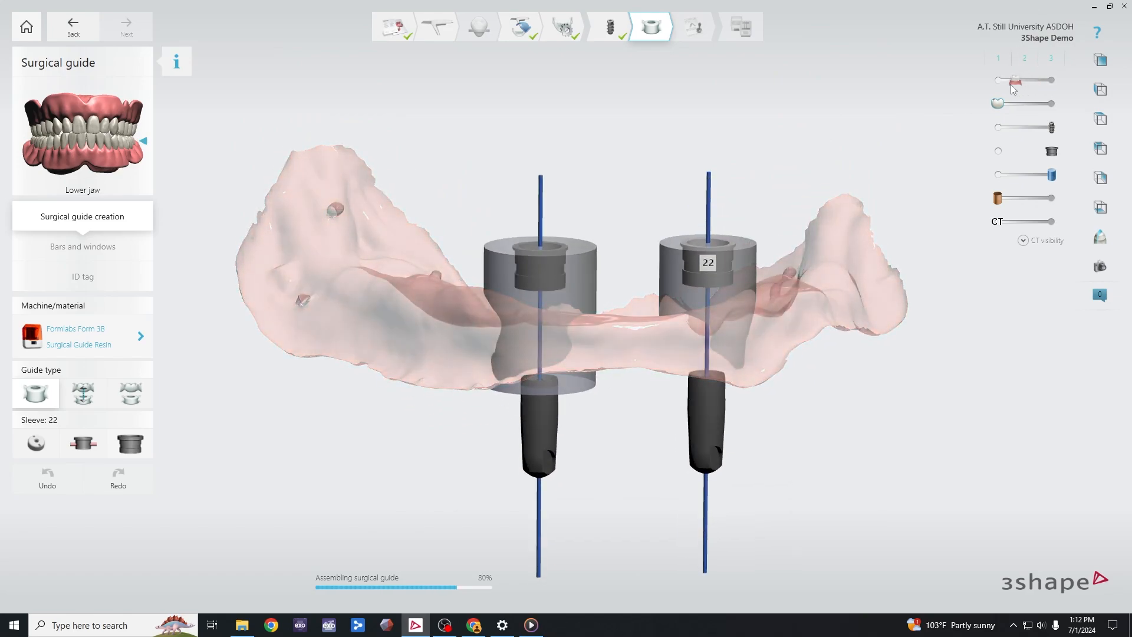
Widen the guide cylinders around both sleeves.
right_drag(707, 180, 539, 347)
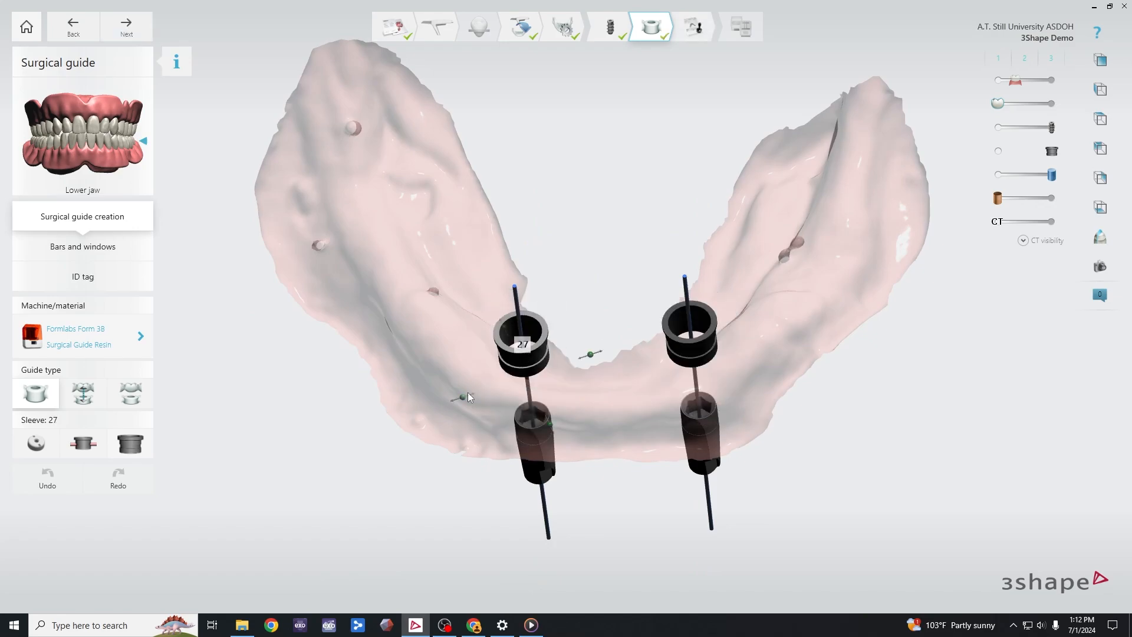
drag(469, 395, 483, 390)
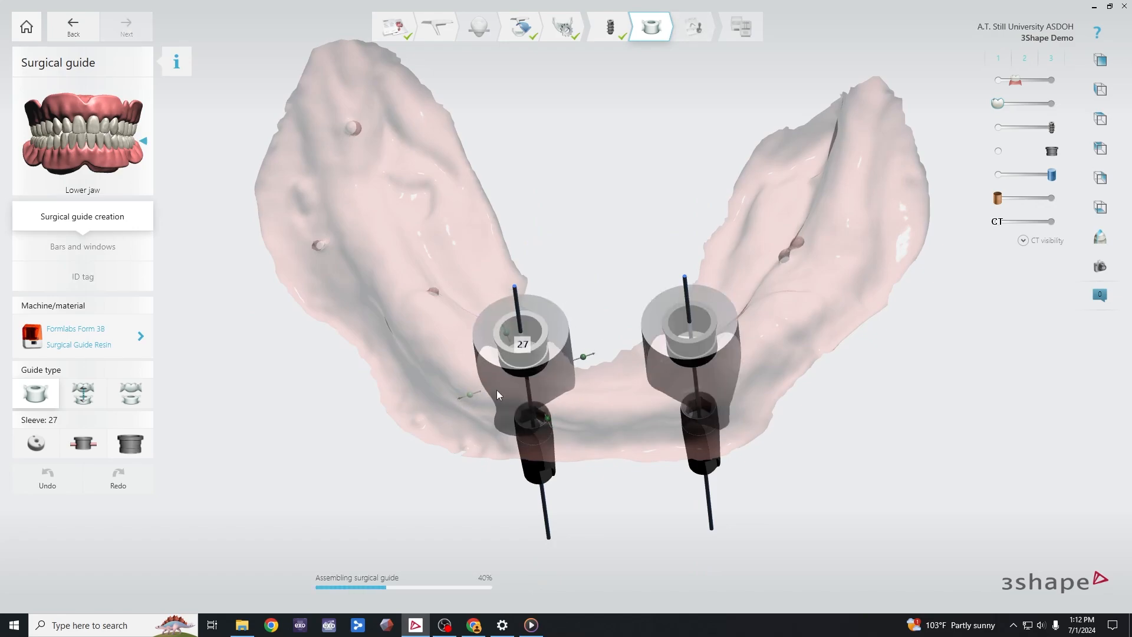
right_drag(496, 390, 618, 376)
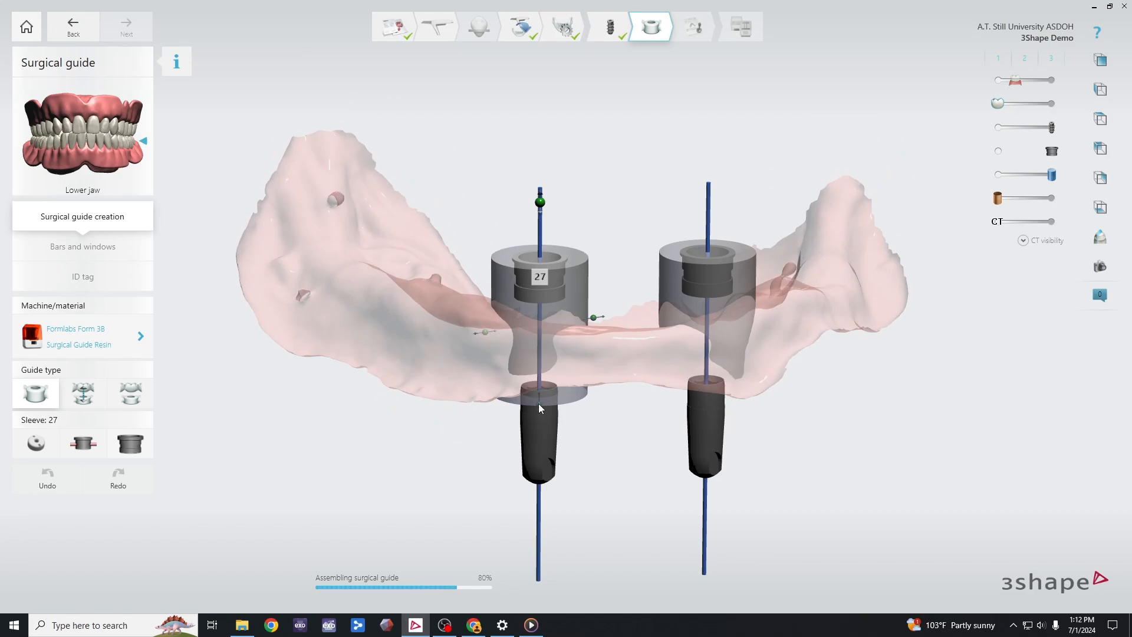
scroll(540, 405, up, 2)
Shorten the lower ends of the cylinders for sleeves 27 and 22.
drag(538, 401, 542, 290)
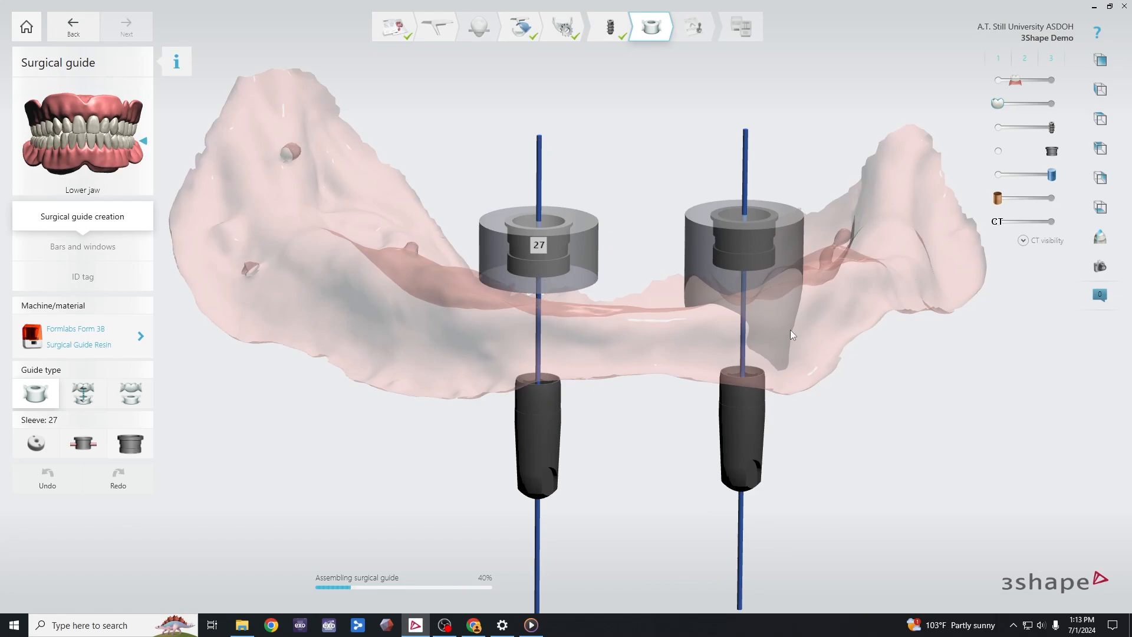
click(737, 246)
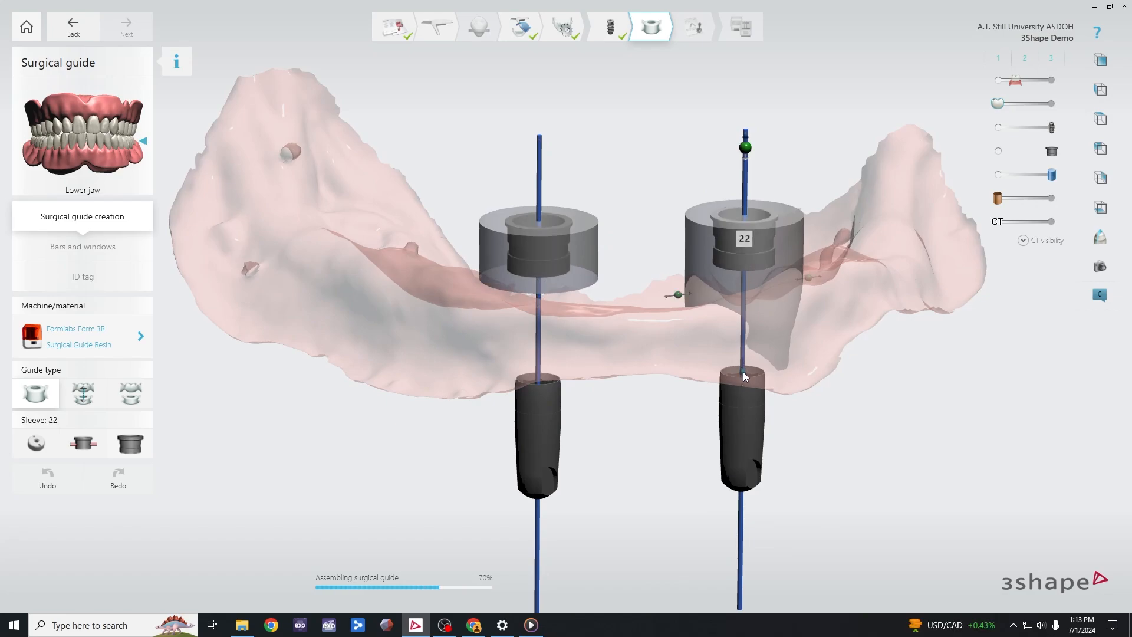
drag(742, 370, 747, 265)
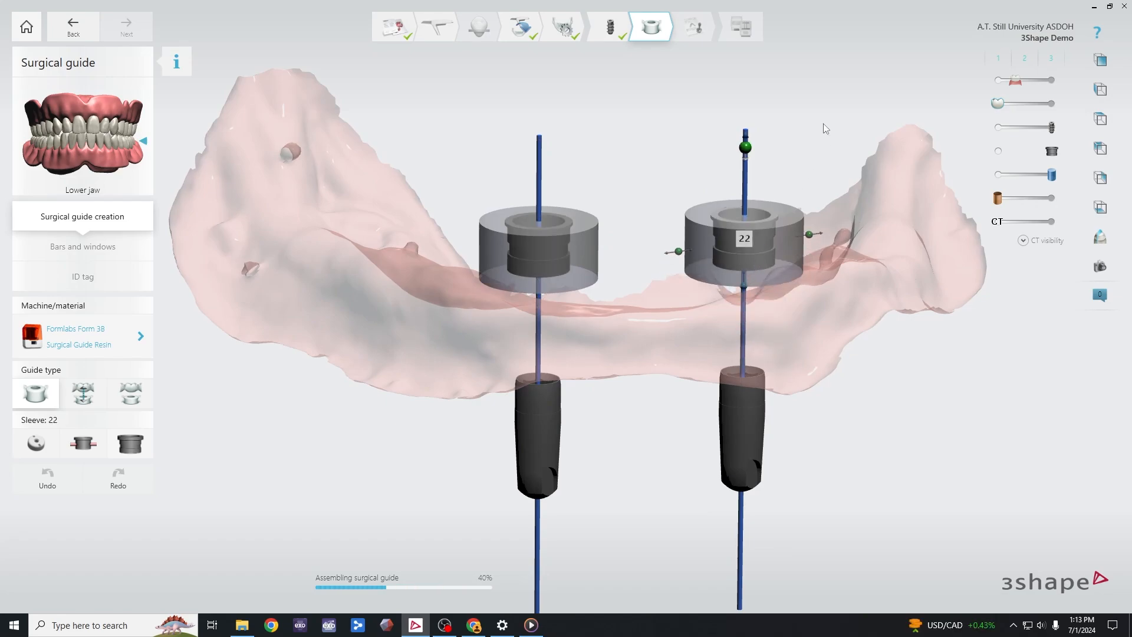
Make the gum scan fully opaque again and bring the tooth model back.
right_drag(823, 123, 844, 175)
right_drag(863, 328, 847, 252)
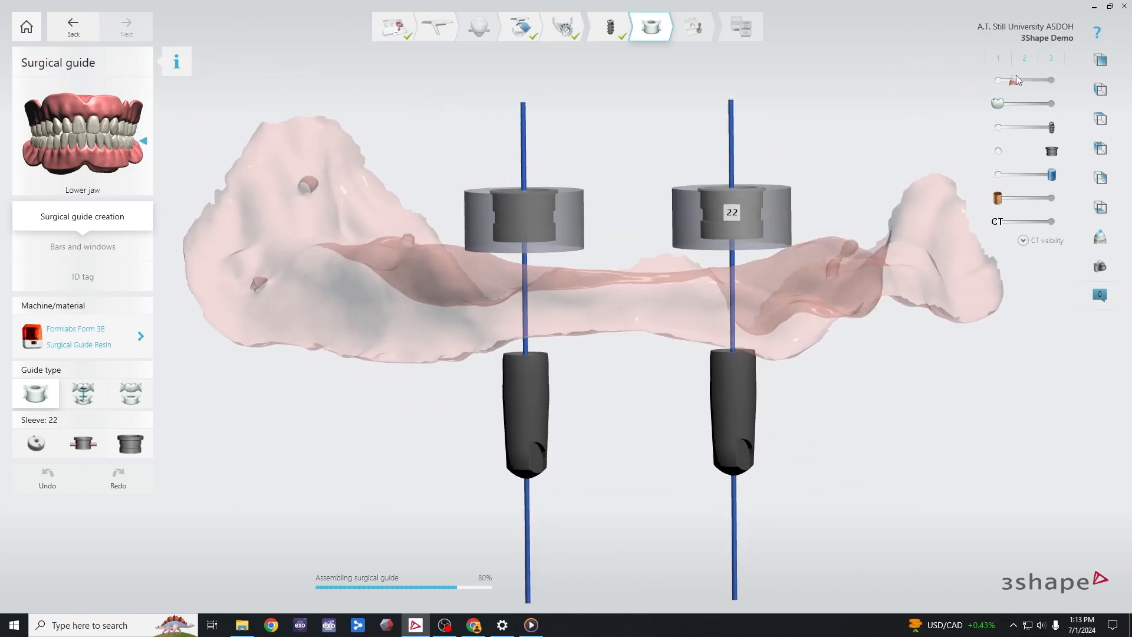
drag(1017, 77, 1085, 82)
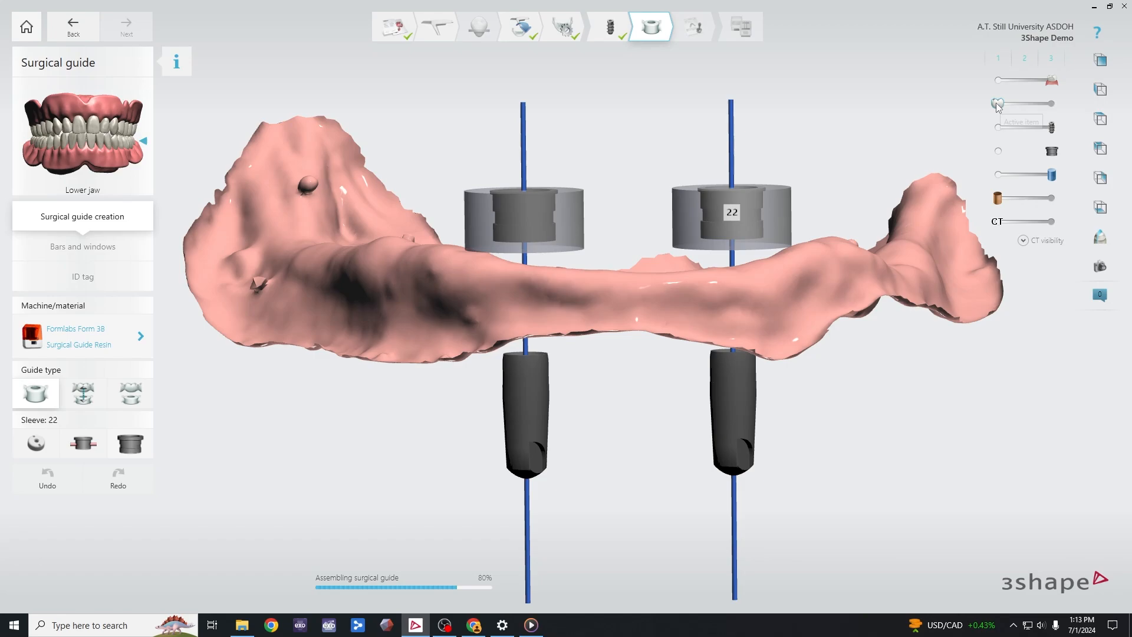
drag(998, 104, 1047, 104)
Hide the implants, inspect the finished guide, and switch to the ID tag step.
right_drag(851, 151, 872, 238)
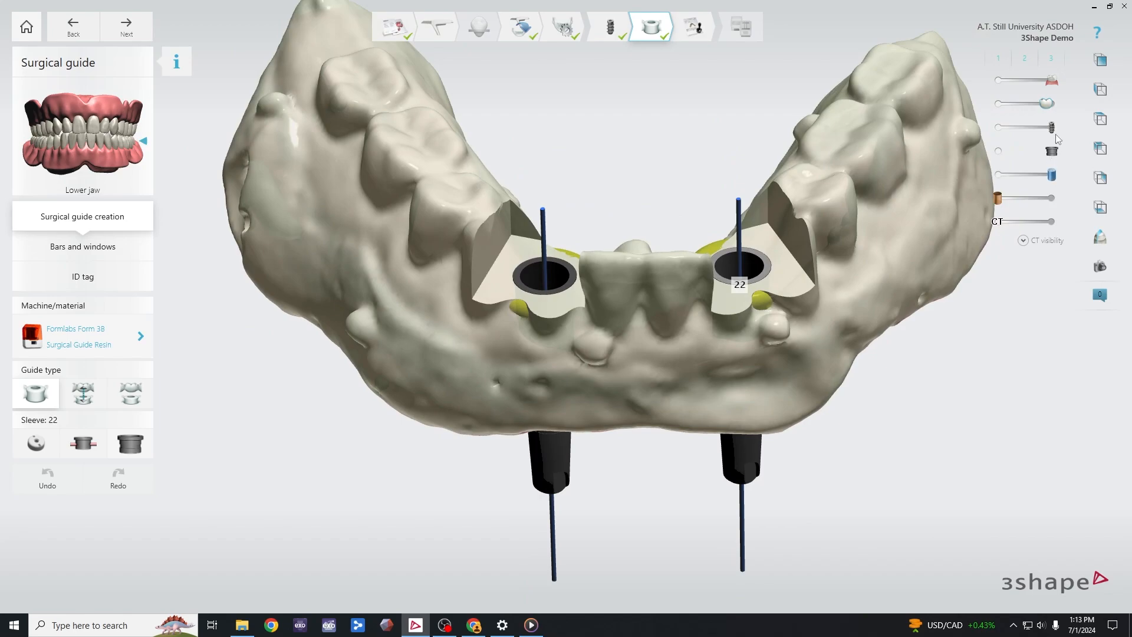
drag(1051, 127, 976, 131)
right_drag(976, 130, 908, 194)
click(83, 276)
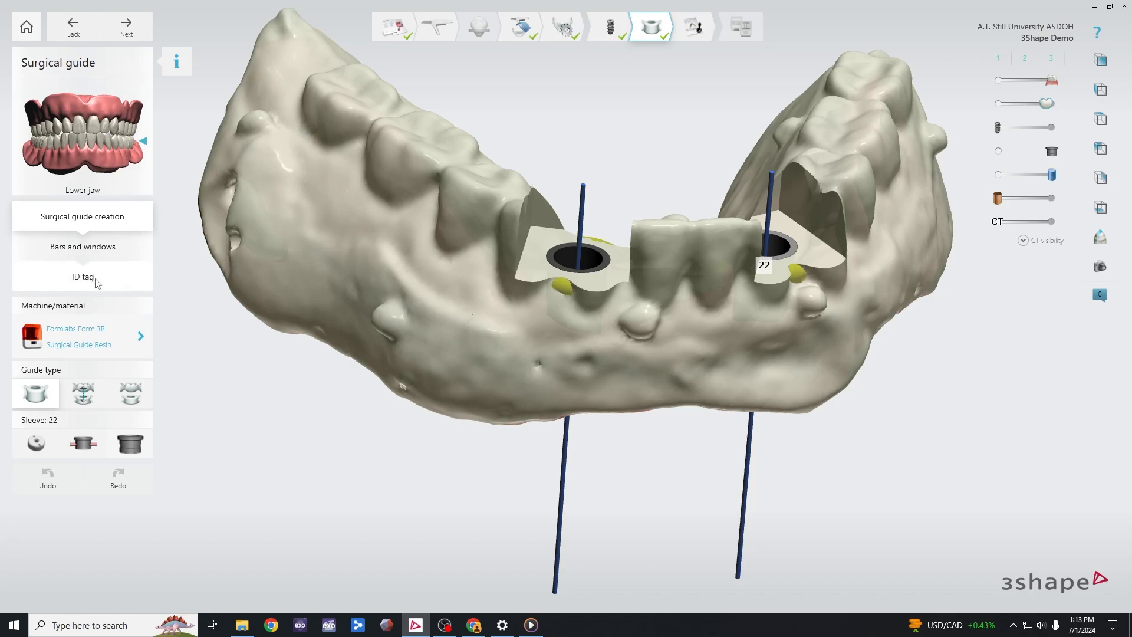
right_drag(440, 359, 611, 392)
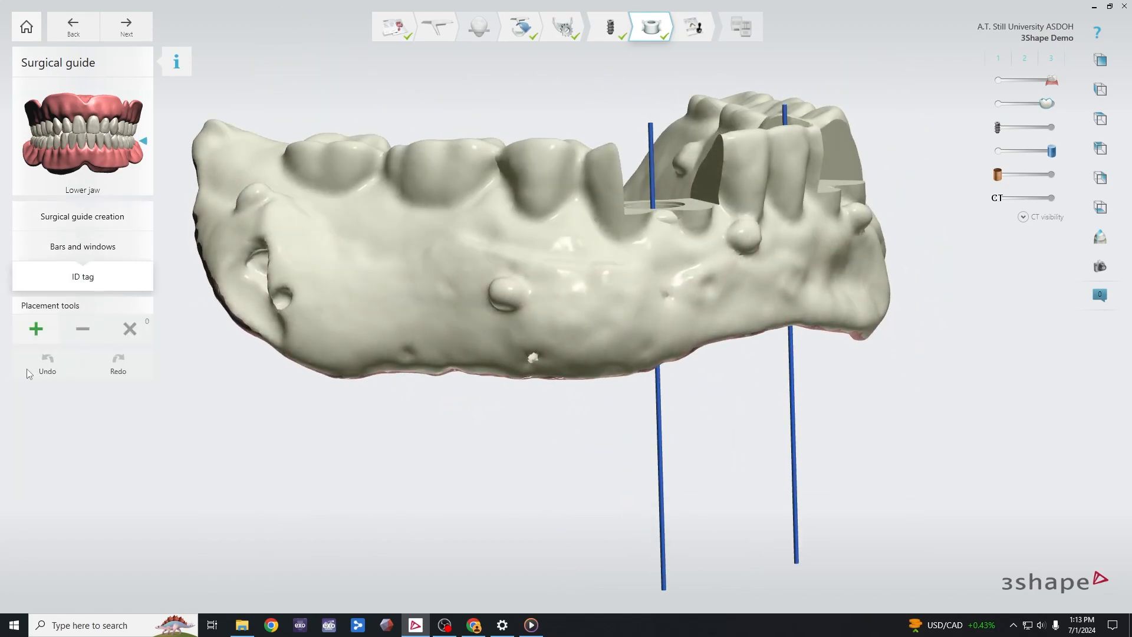
Place the '3Shape Demo' ID tag on the guide's left side, shift it lower, and commit it.
click(35, 327)
click(427, 309)
right_drag(427, 309, 465, 331)
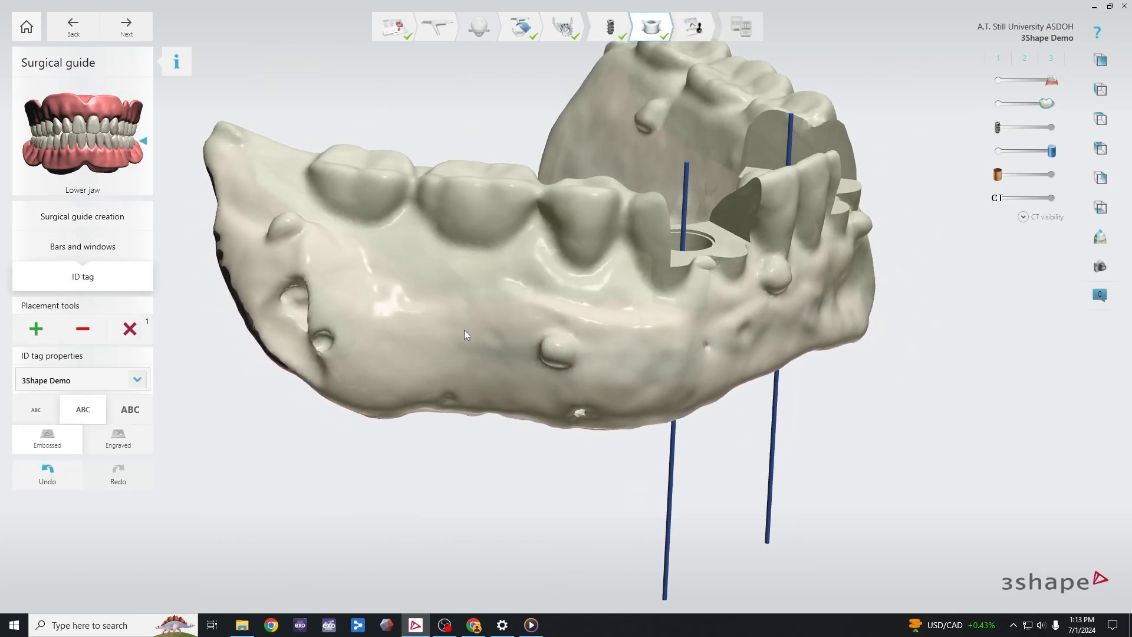
drag(399, 278, 369, 300)
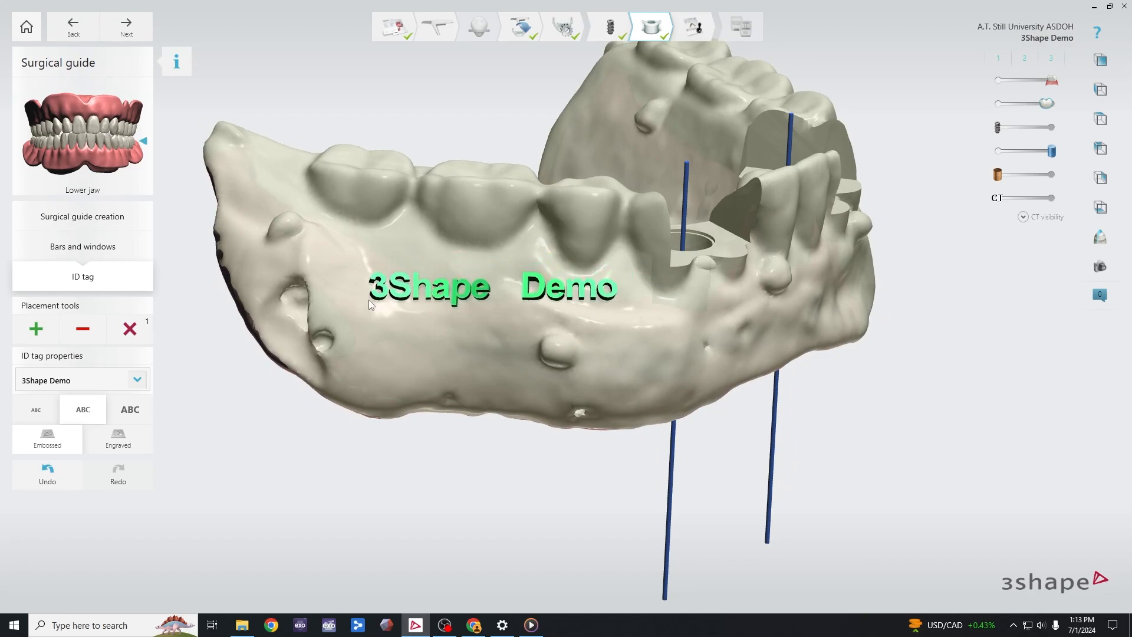
right_drag(618, 363, 823, 382)
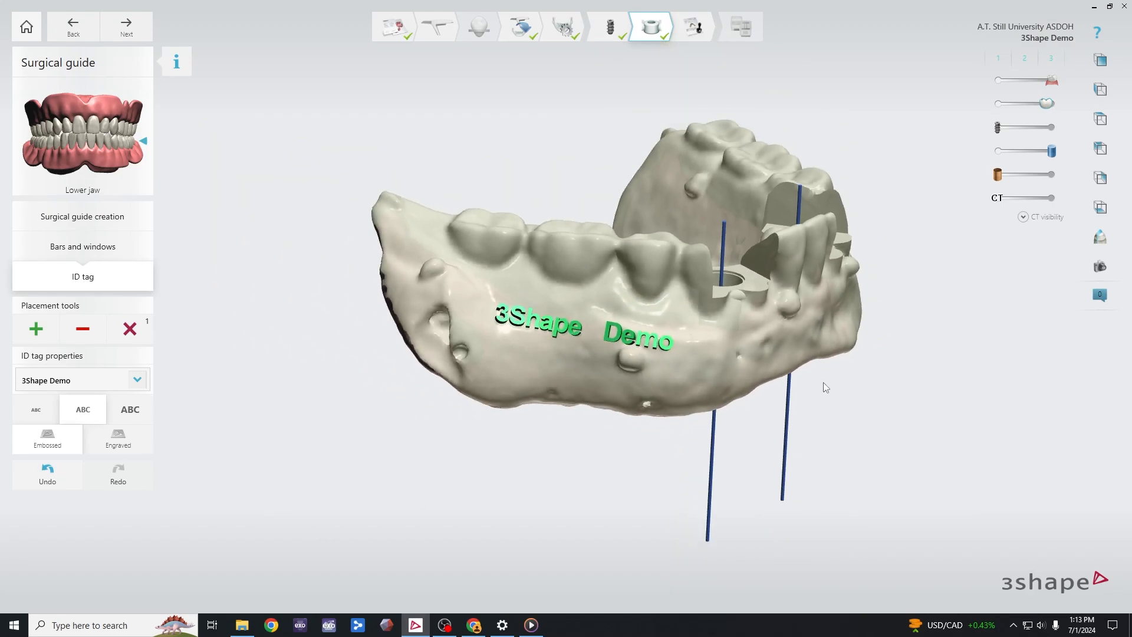
click(686, 340)
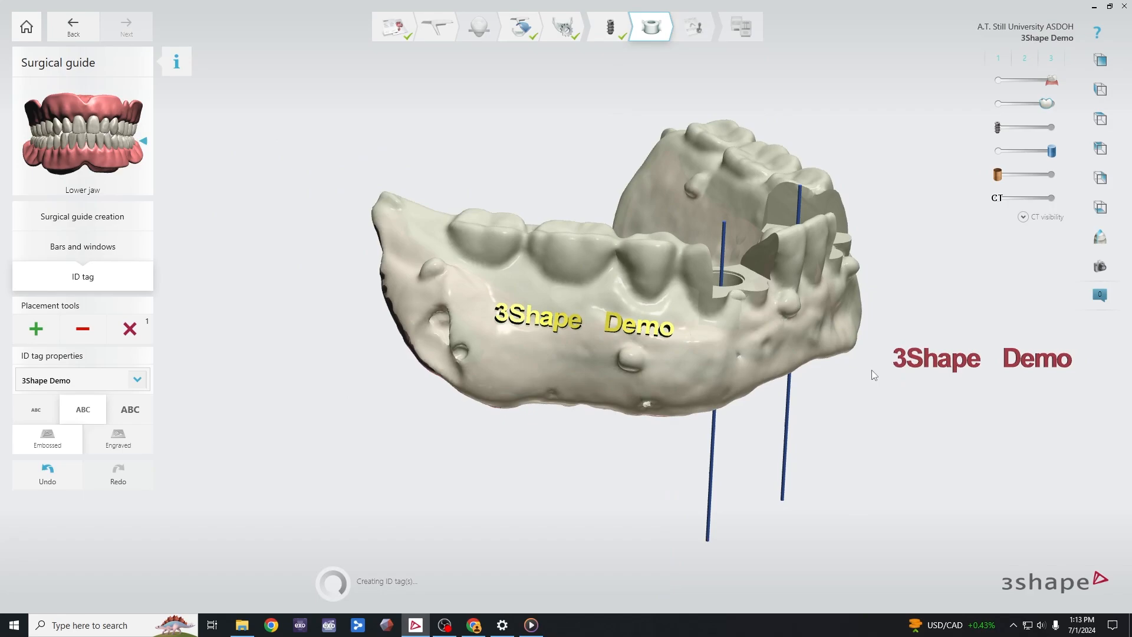
right_drag(926, 388, 797, 375)
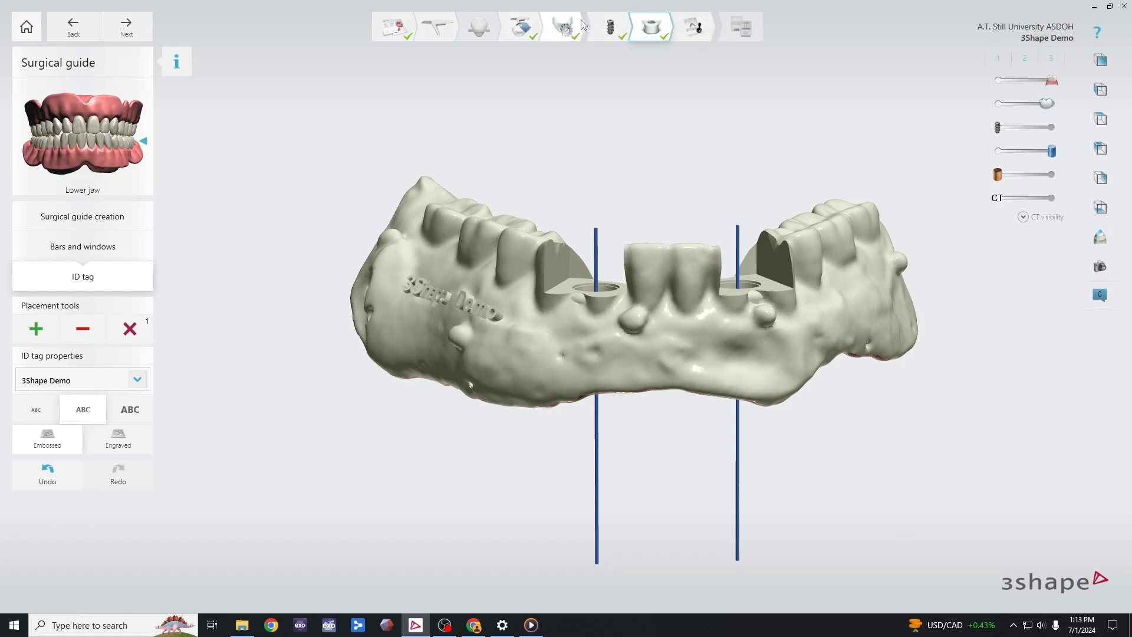
Swap implant 22 to the 3.7 × 11.5 mm Zimmer TSVT, then return to the guide, accepting the warning.
click(616, 27)
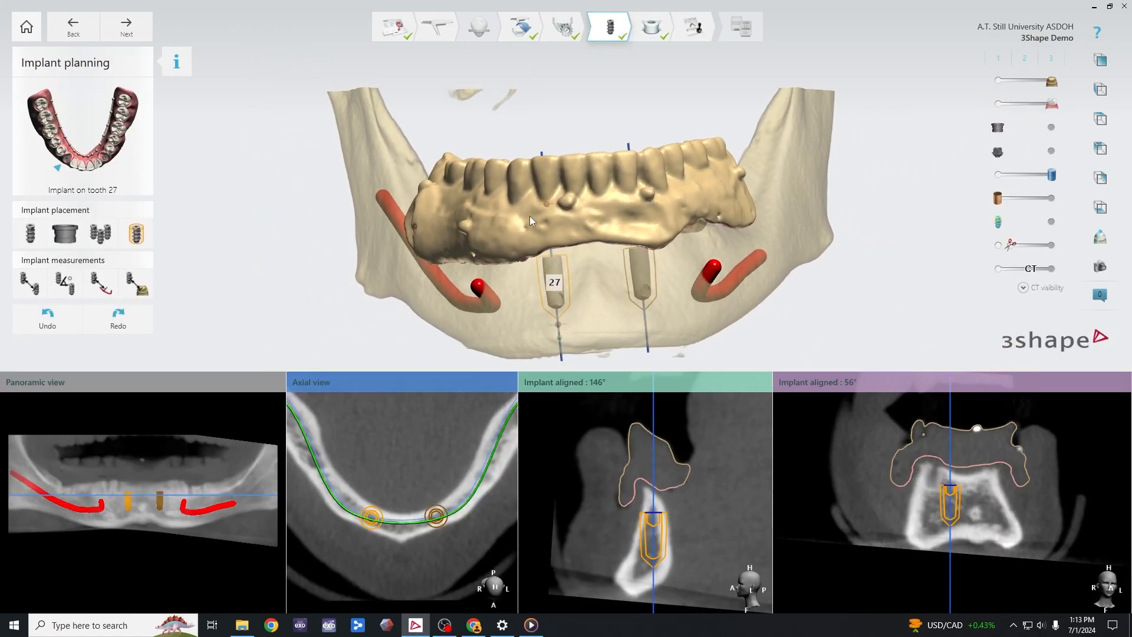
click(639, 282)
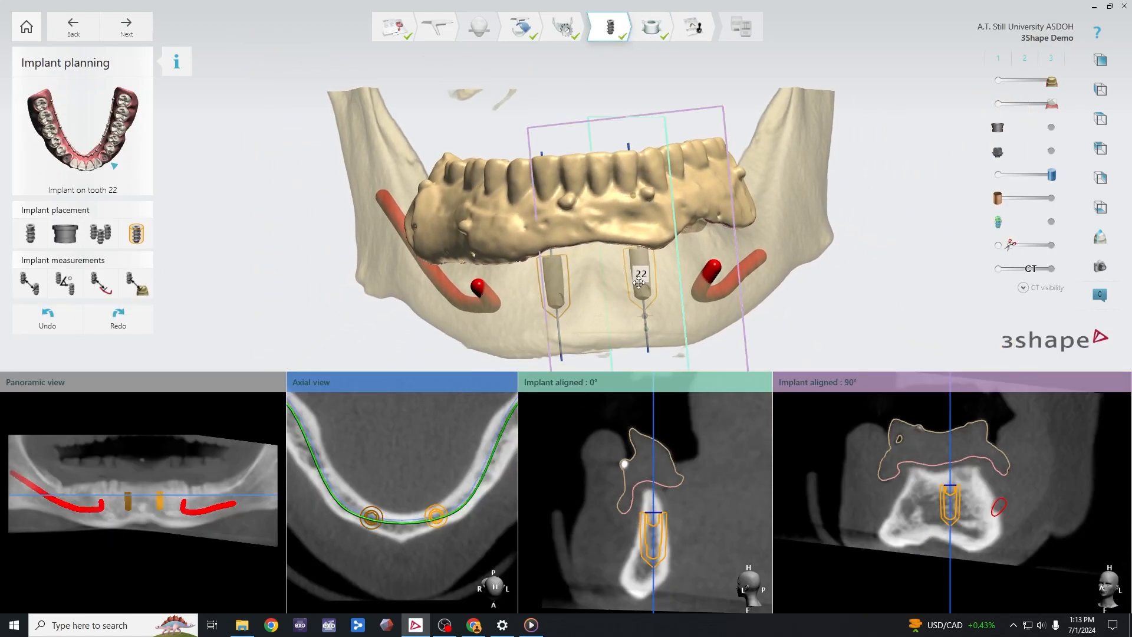
click(31, 234)
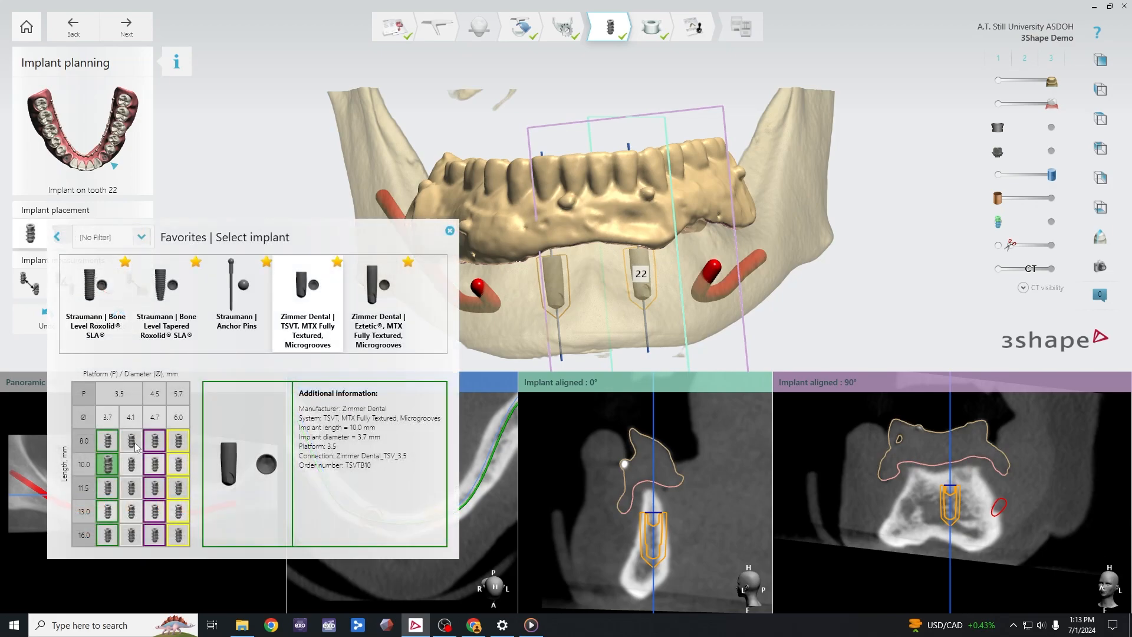
click(107, 487)
click(450, 231)
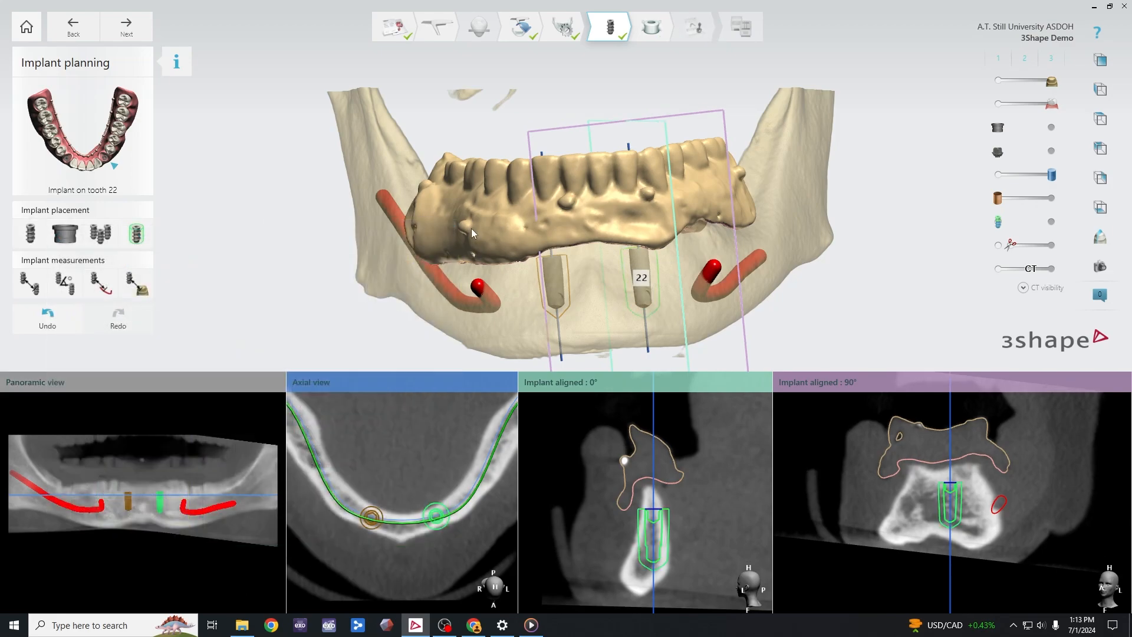
click(651, 32)
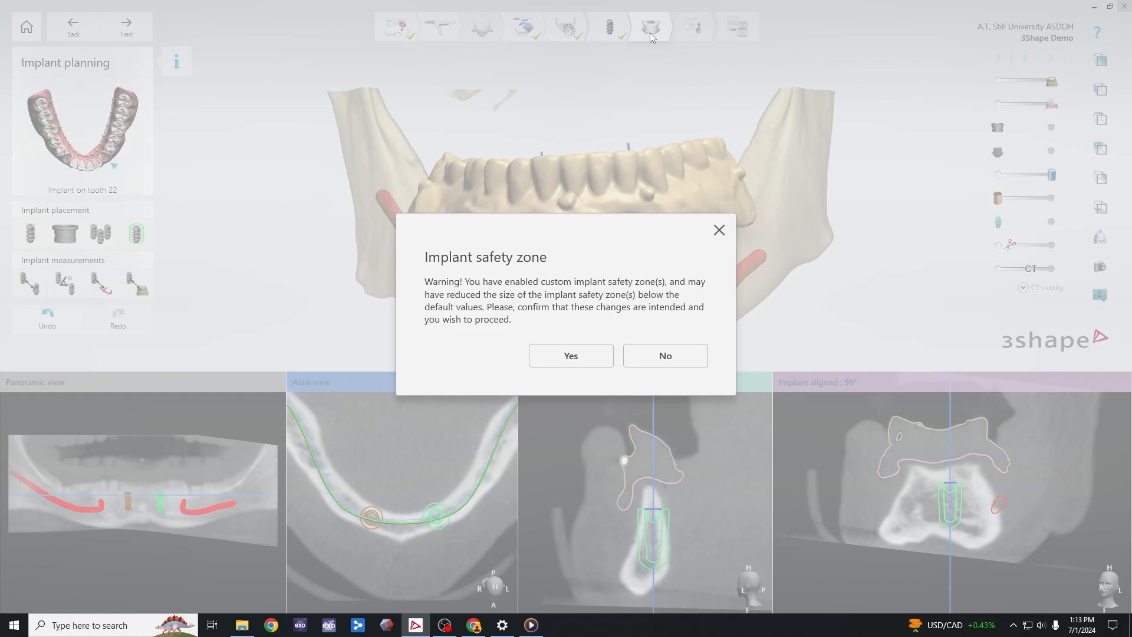
click(571, 356)
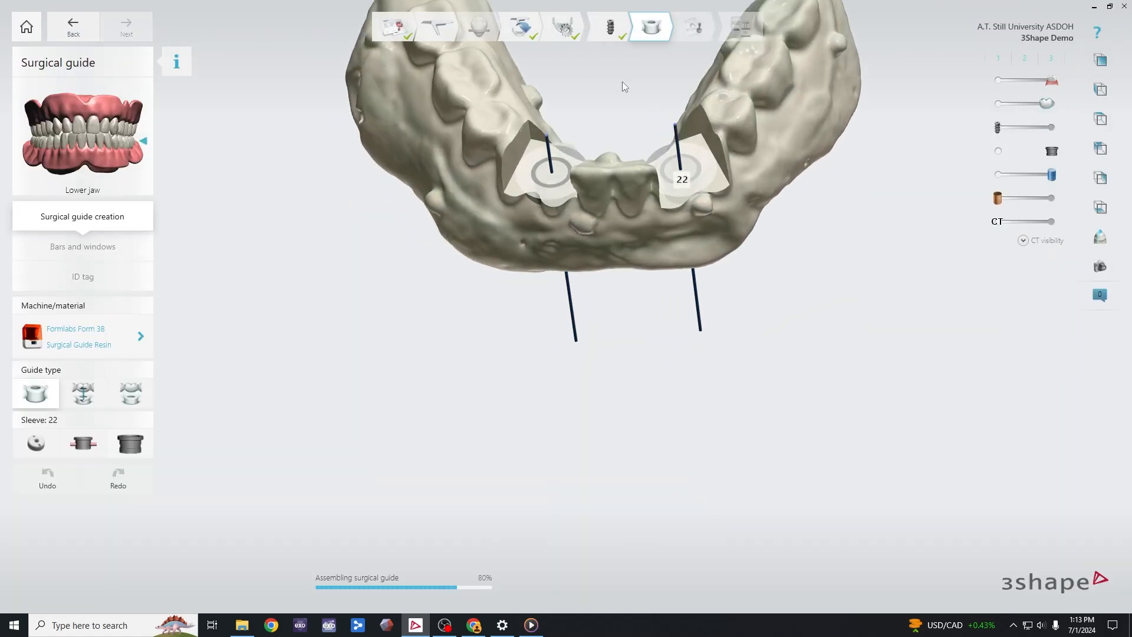
right_drag(787, 388, 827, 354)
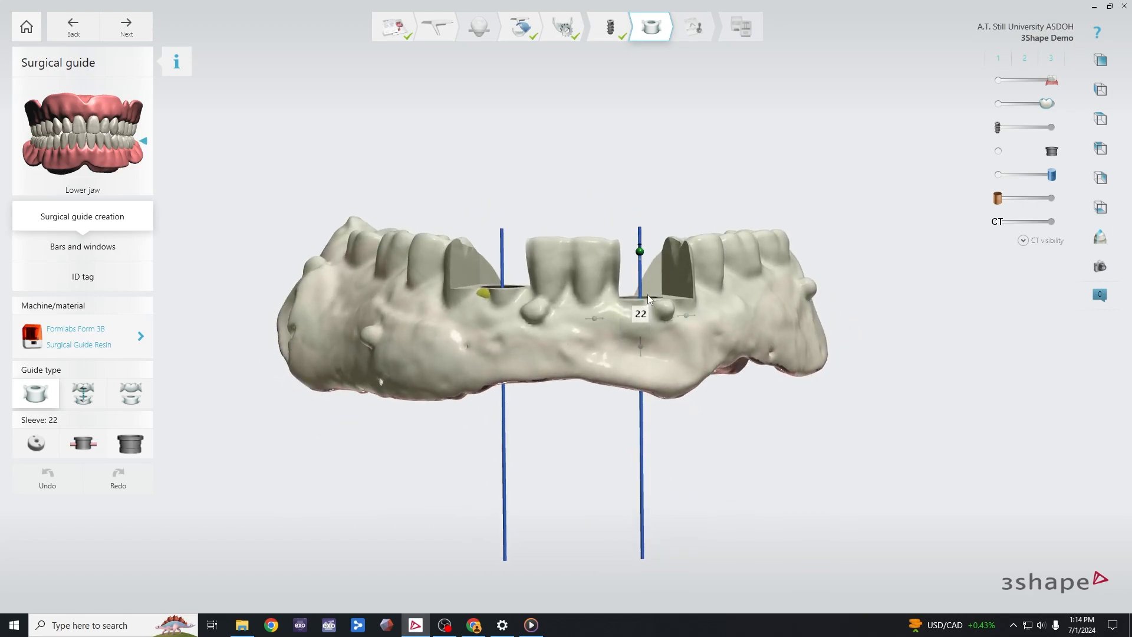
mouse_move(641, 254)
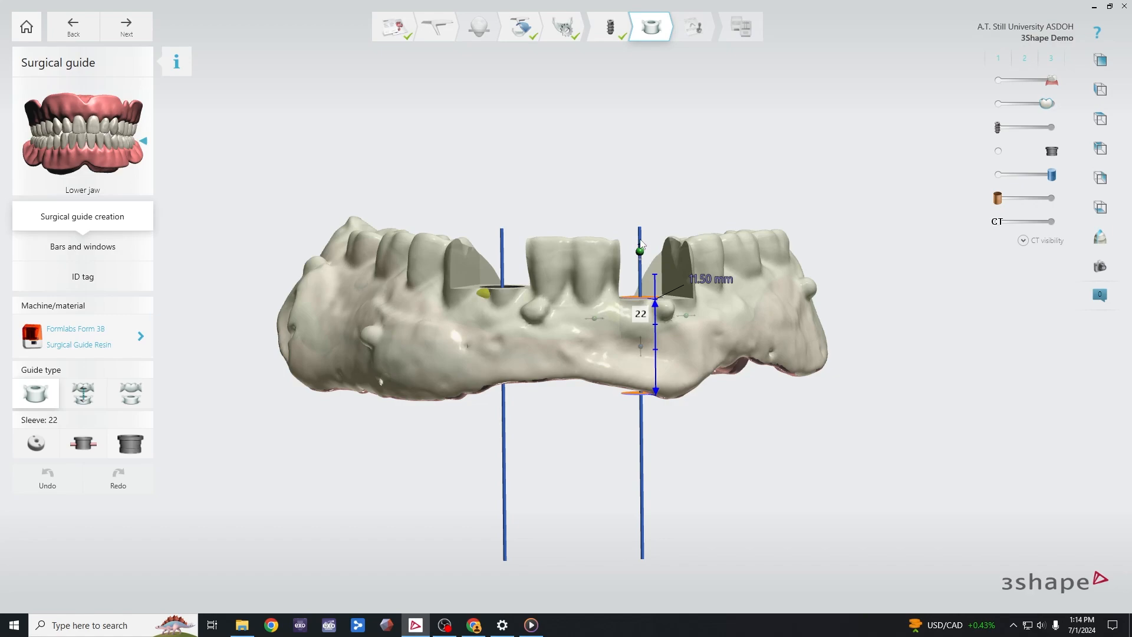
Back in implant planning, change implant 22 to the 3.7 × 10.0 mm size.
click(610, 26)
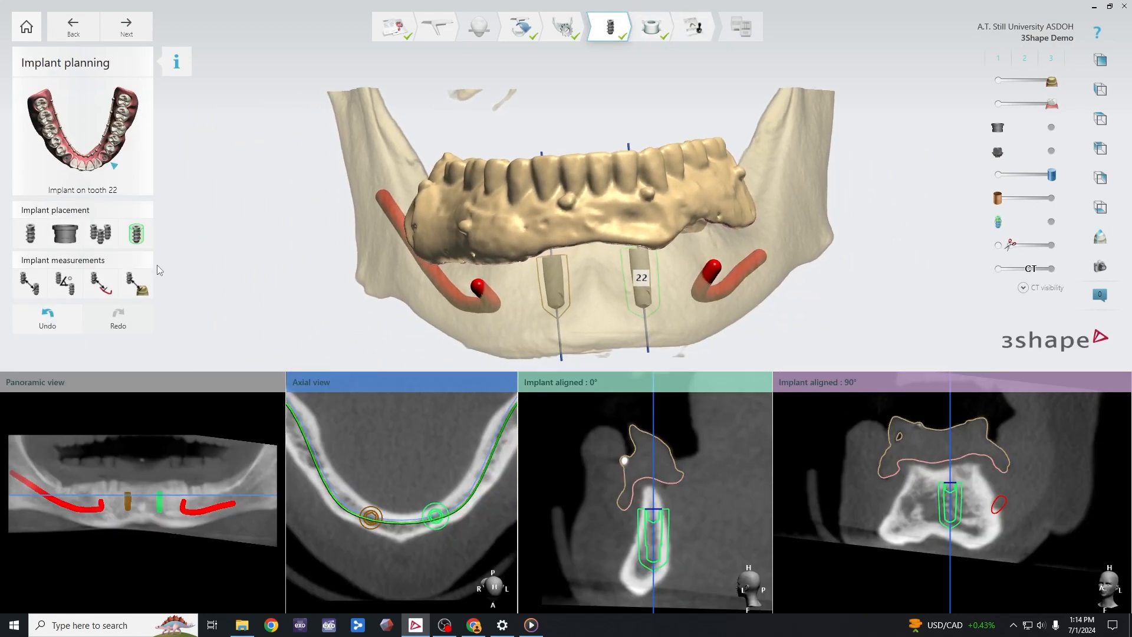
click(30, 236)
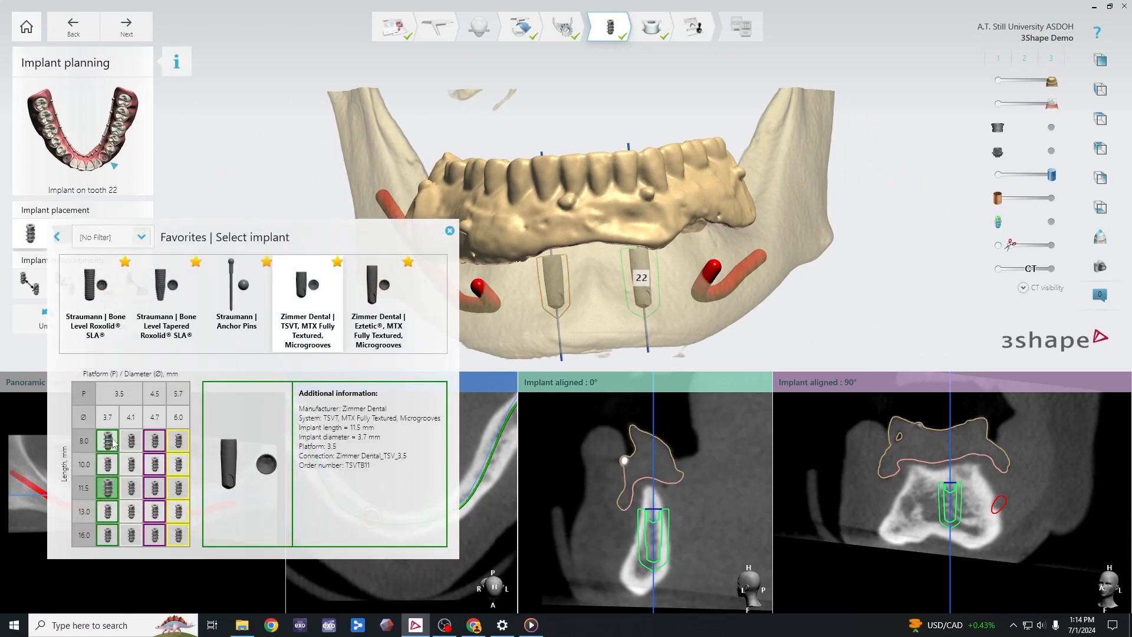
click(108, 464)
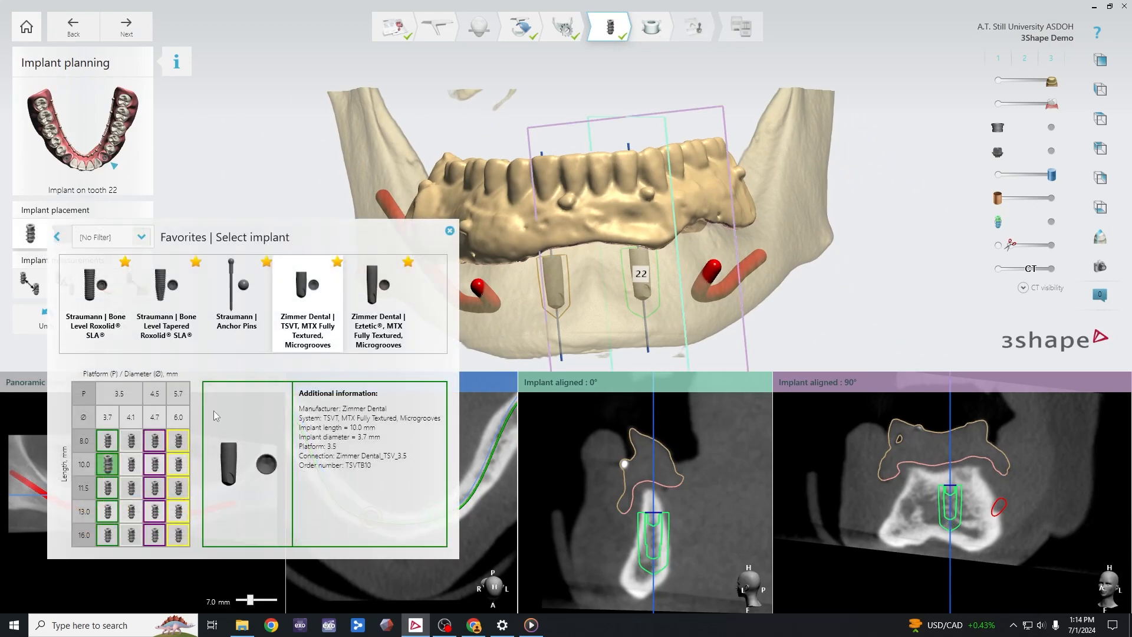
click(450, 232)
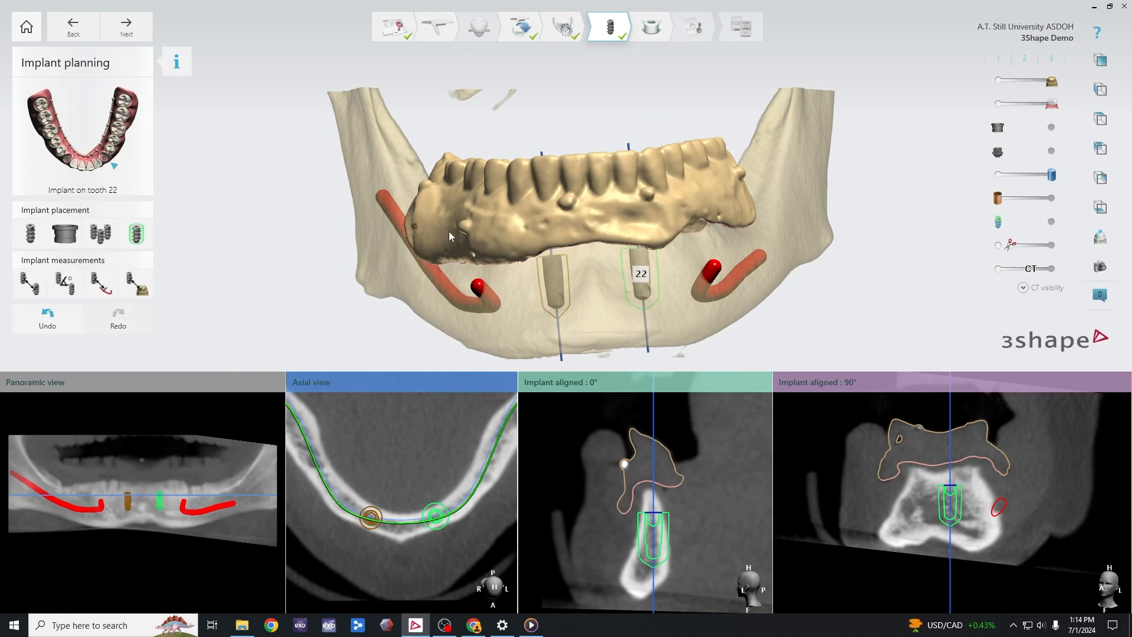
Orbit the jaw to review implant 22 from the left side.
mouse_move(810, 211)
right_down()
mouse_move(793, 242)
mouse_move(799, 214)
right_up()
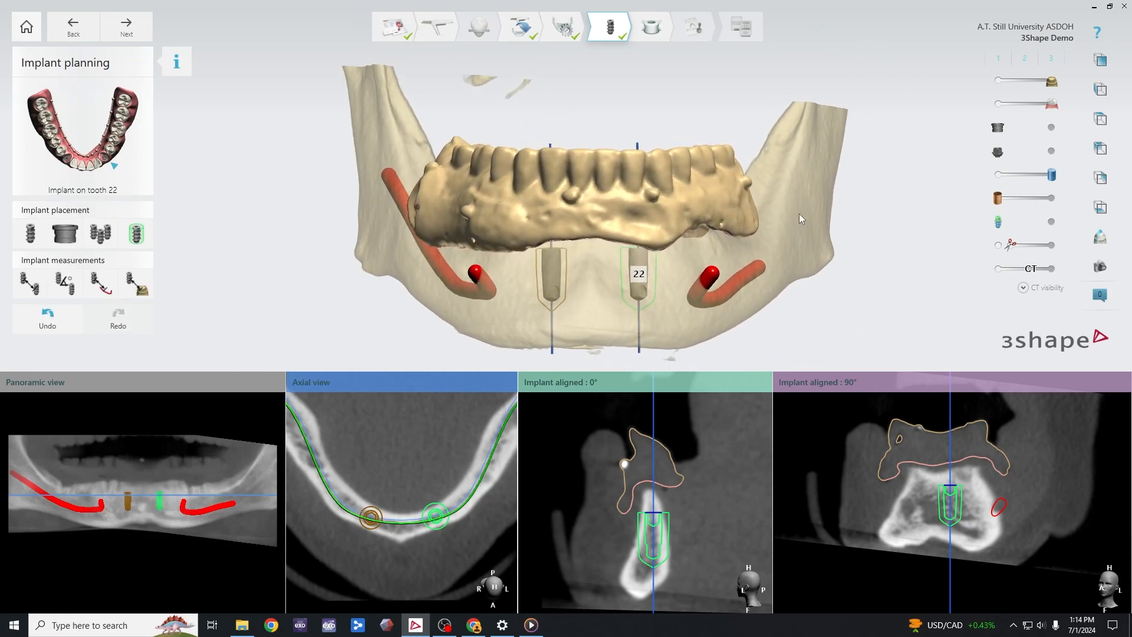
right_drag(687, 223, 665, 126)
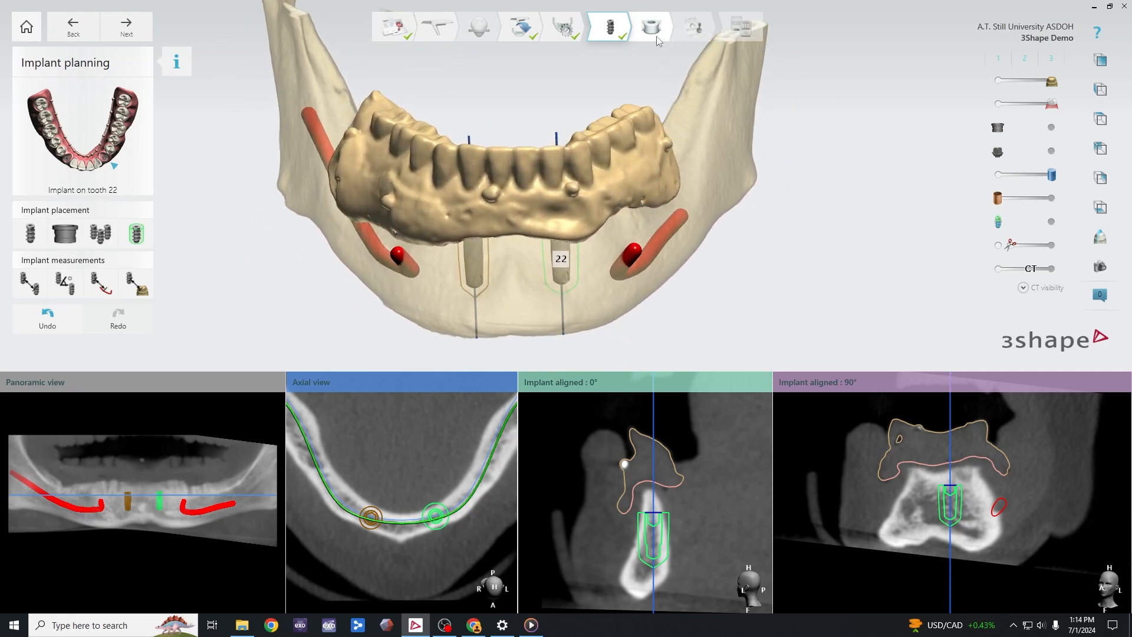
mouse_move(684, 522)
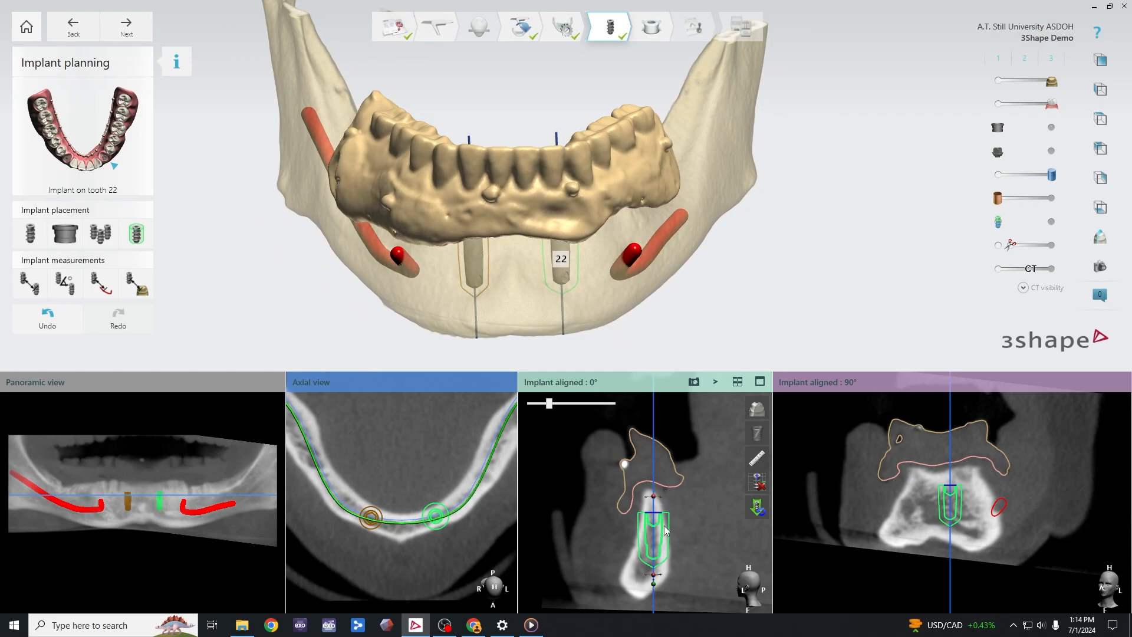
scroll(673, 523, up, 2)
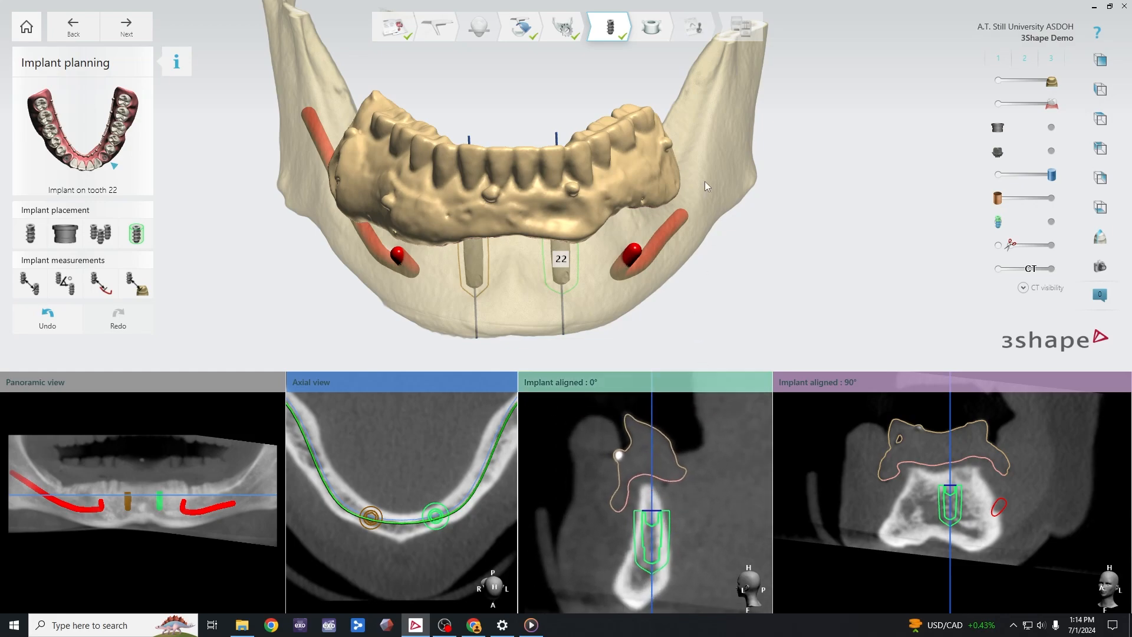
mouse_move(705, 181)
right_down()
mouse_move(738, 211)
mouse_move(723, 193)
right_up()
mouse_move(724, 203)
right_down()
mouse_move(726, 181)
mouse_move(734, 213)
right_up()
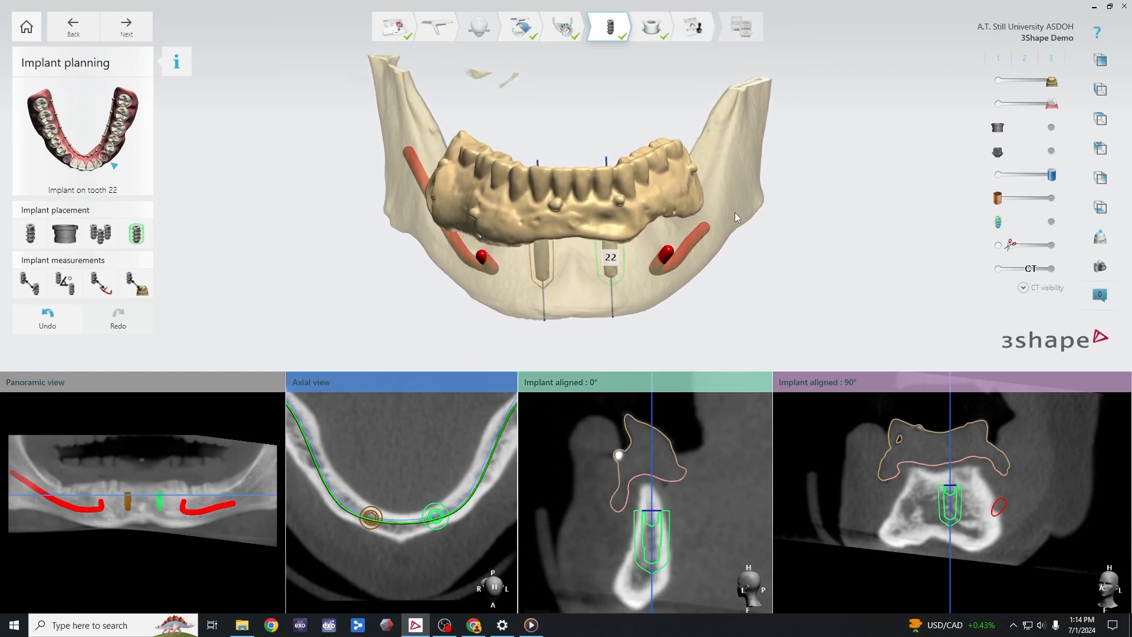
Return to the surgical guide, accept the safety-zone warning, and raise sleeve 22 to 13.00 mm.
click(659, 34)
click(590, 356)
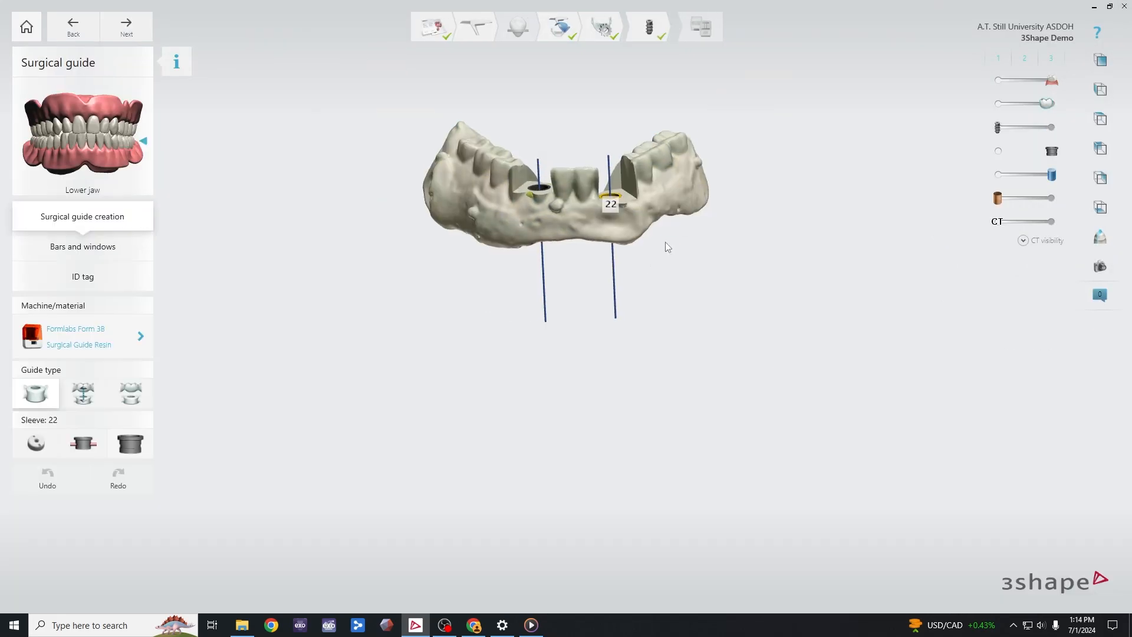
middle_drag(710, 203, 700, 250)
right_drag(700, 251, 667, 195)
drag(653, 171, 649, 149)
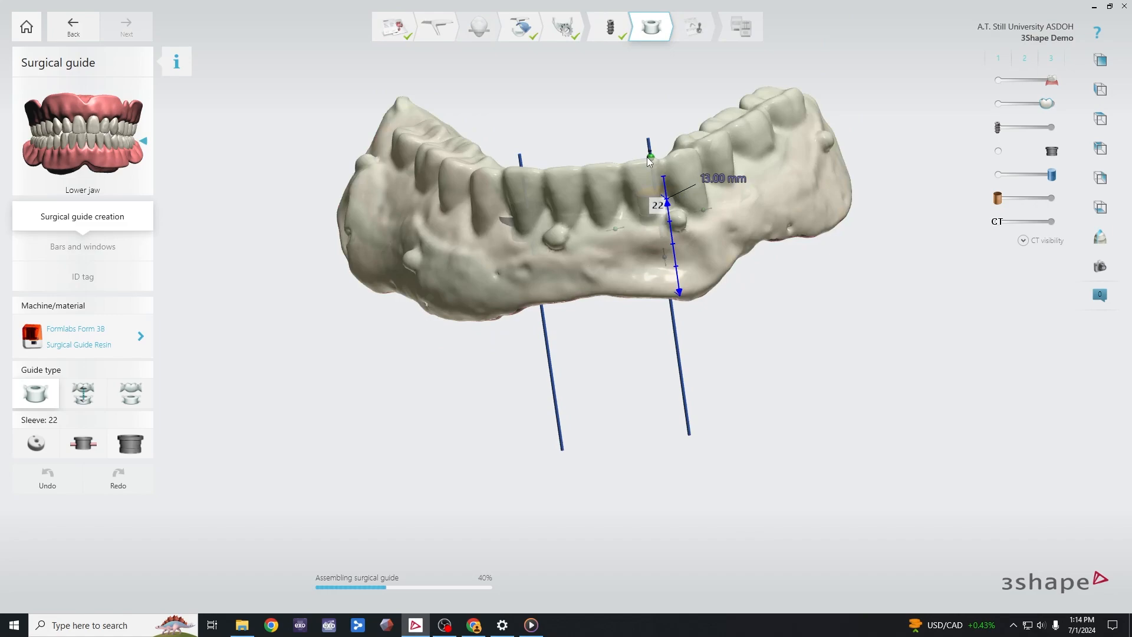
Inspect both sleeve holes, check the ID tag, and advance to the Approval step.
scroll(741, 202, up, 1)
middle_drag(741, 203, 737, 289)
right_drag(781, 274, 818, 263)
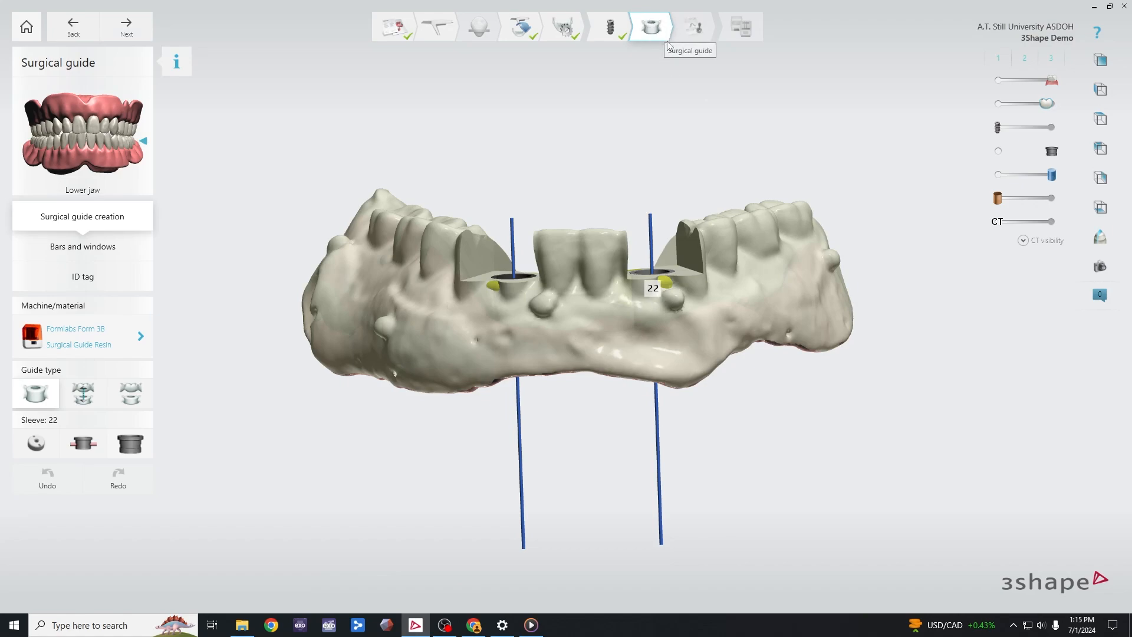
mouse_move(698, 169)
right_down()
mouse_move(702, 194)
mouse_move(720, 197)
mouse_move(695, 187)
right_up()
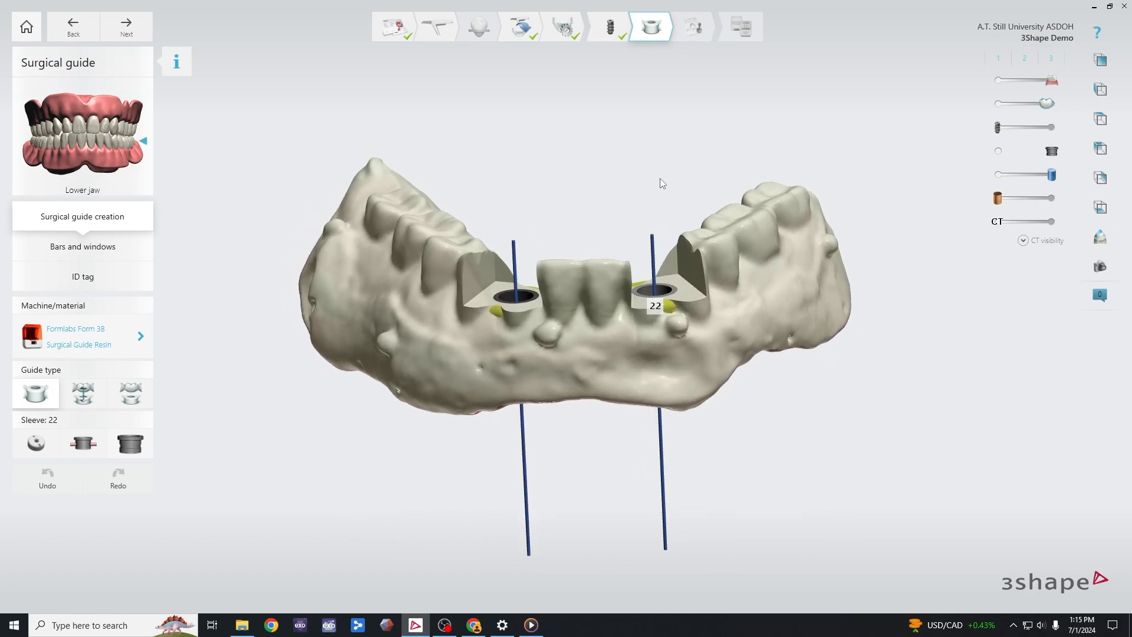
click(89, 277)
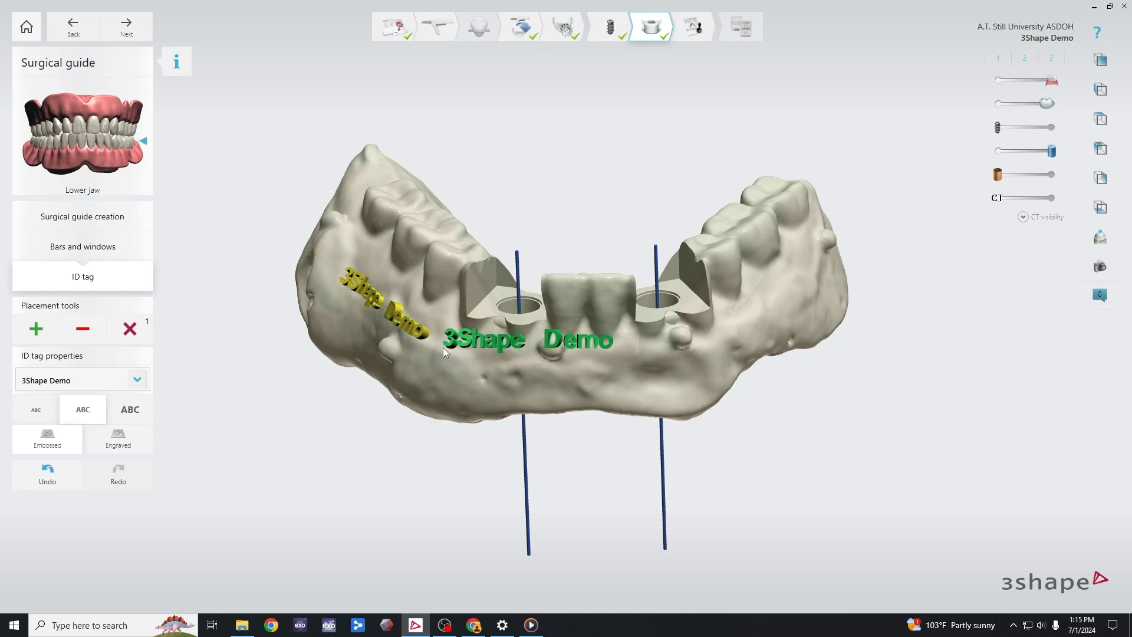
click(143, 34)
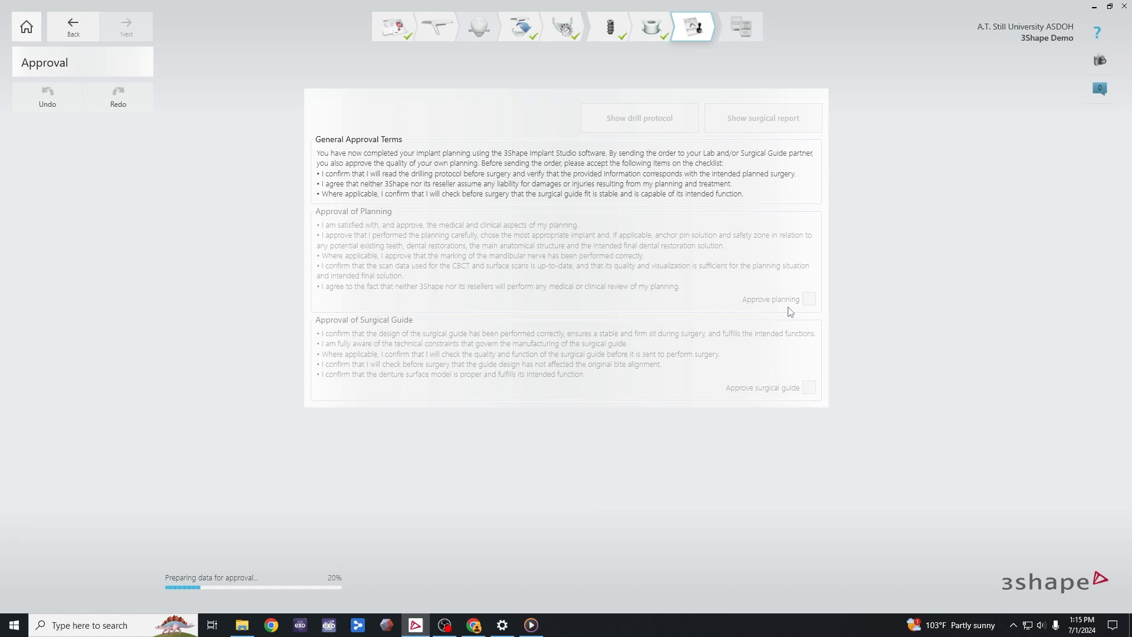